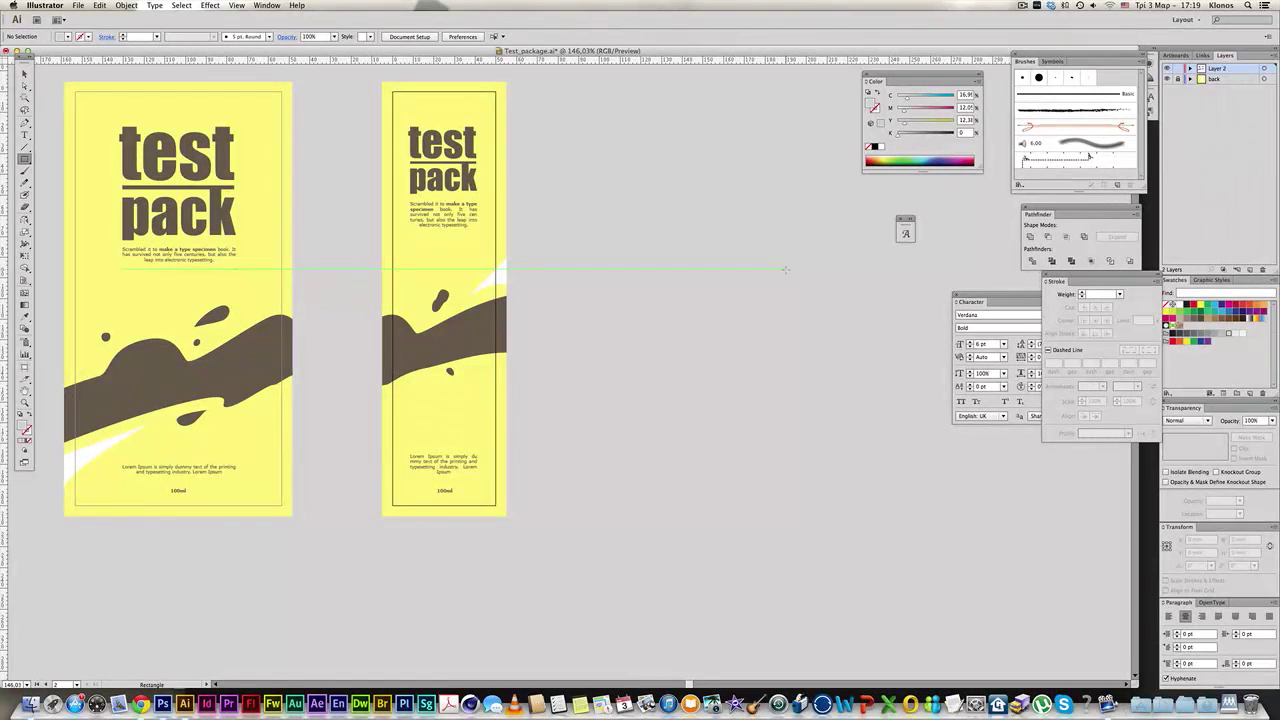
- Check the dimensions of the narrow side-panel artboard in its Artboard Options
key(space)
drag(610, 345, 760, 353)
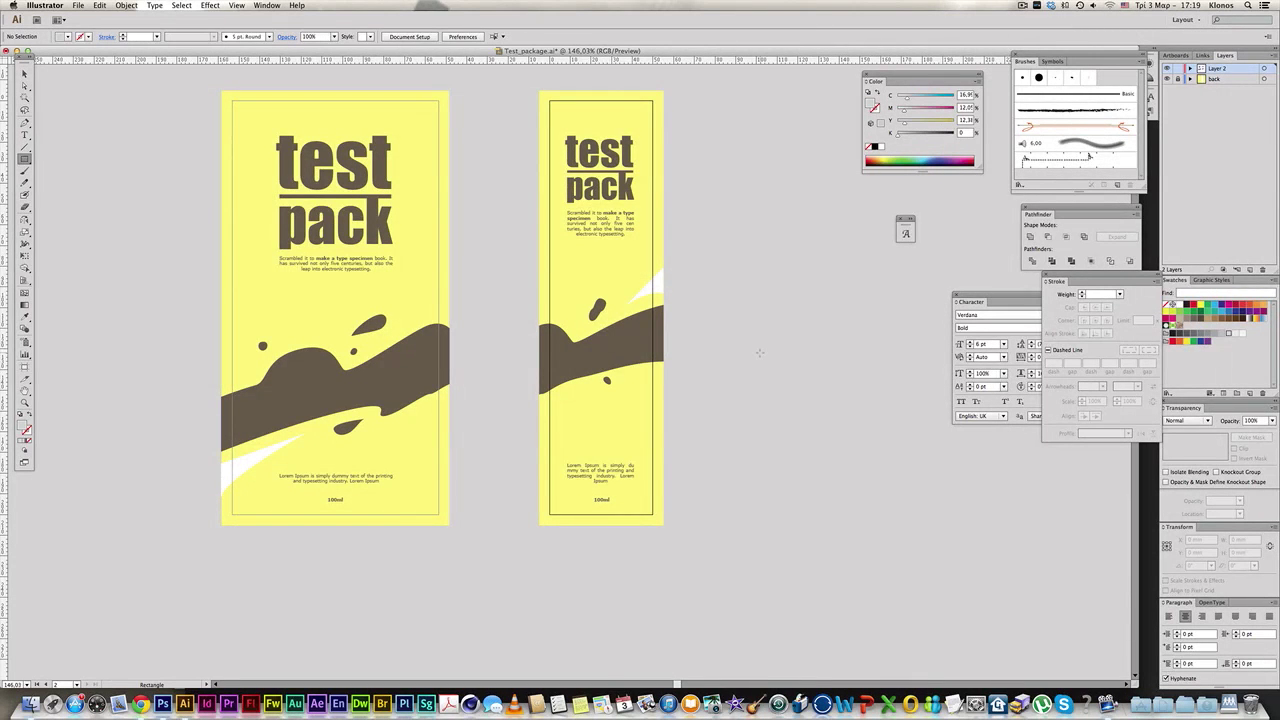
key(v)
scroll(711, 310, right, 3)
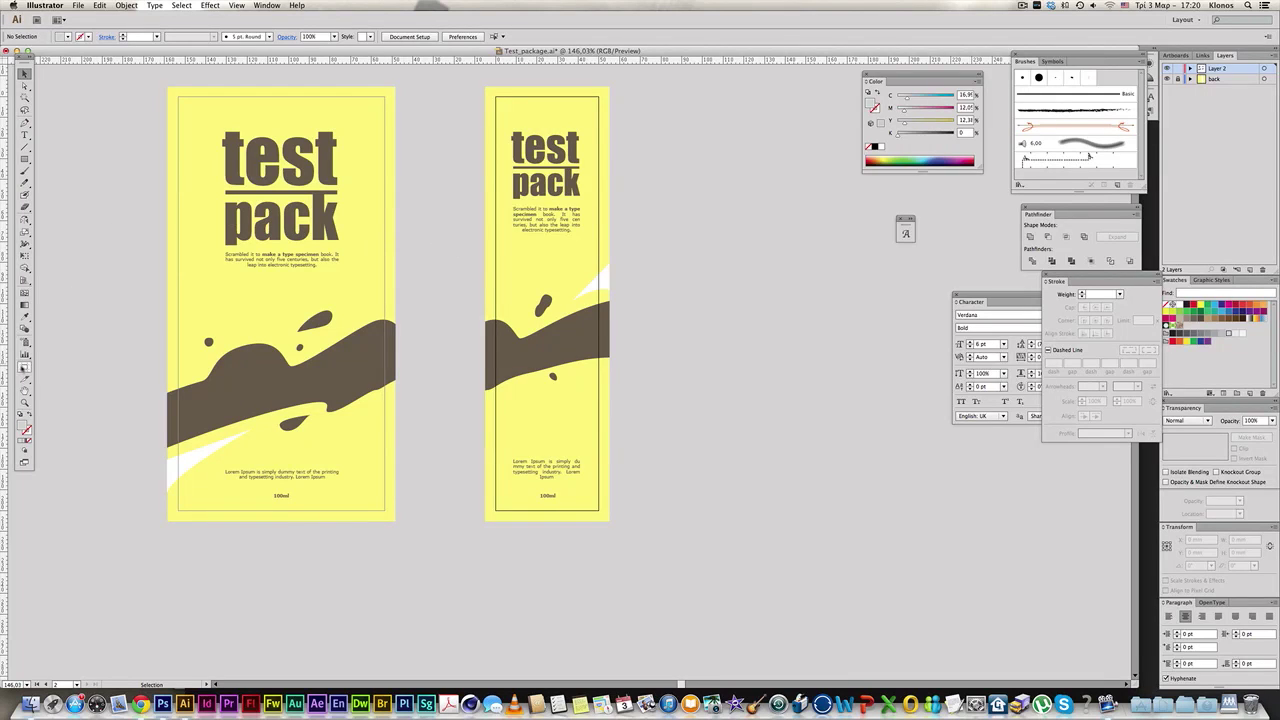
double_click(25, 367)
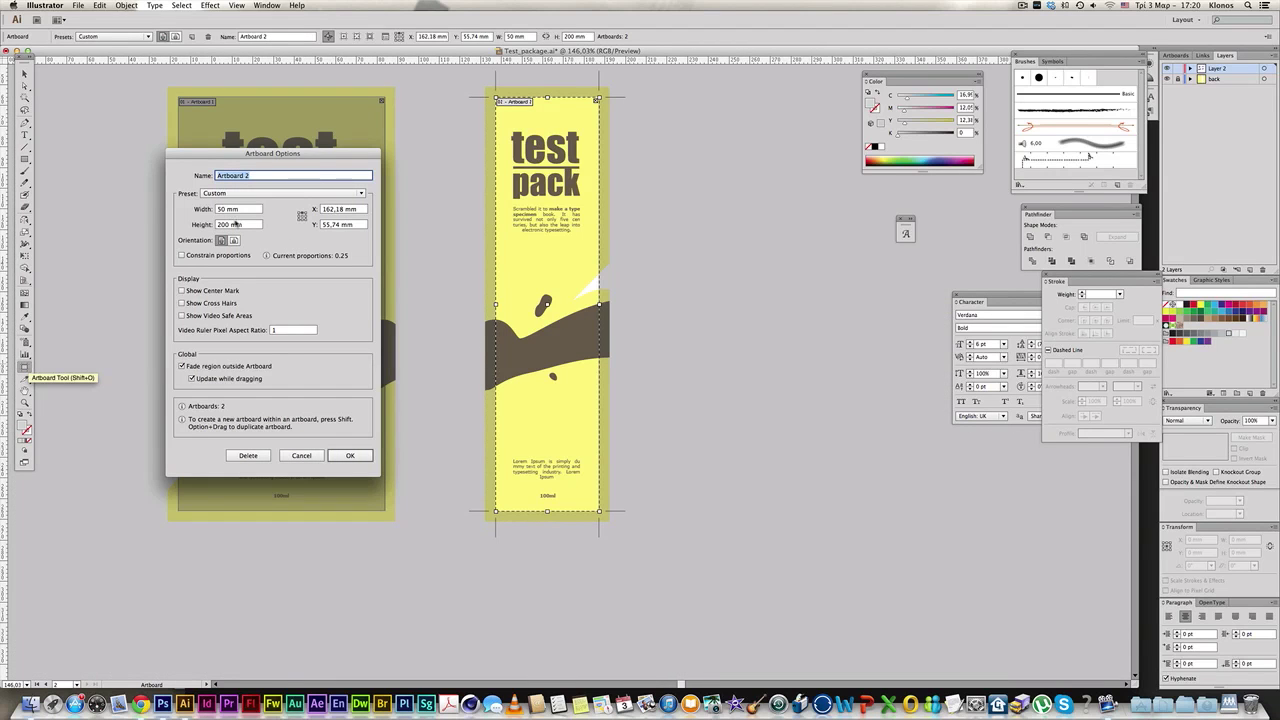
click(349, 455)
click(24, 74)
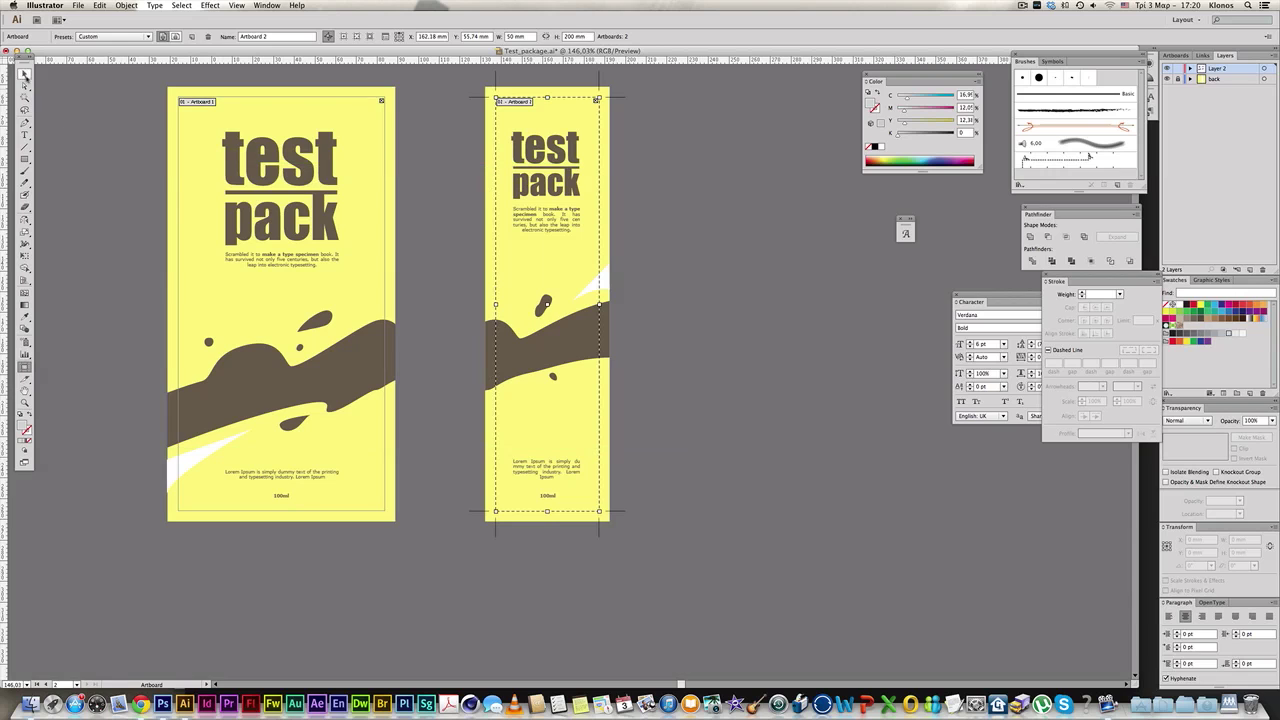
- Create a 100 mm wide by 200 mm high rectangle in the empty area beside the narrow panel
drag(691, 289, 611, 294)
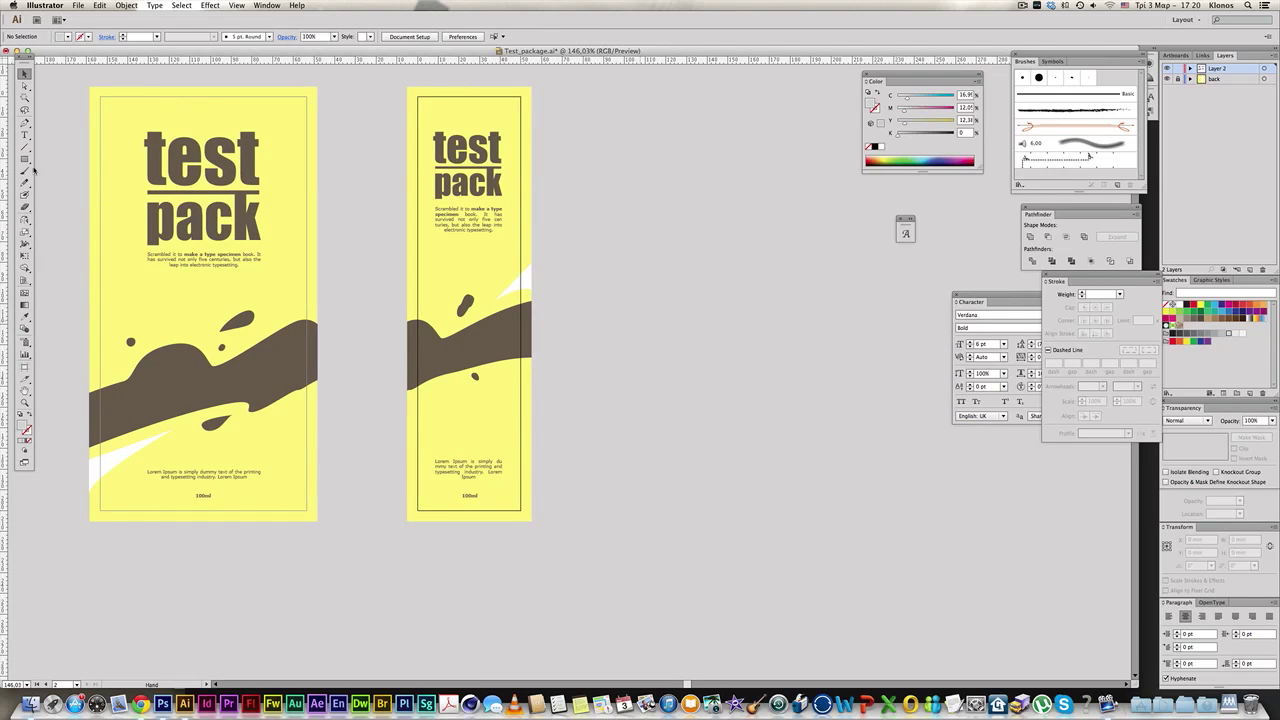
click(626, 297)
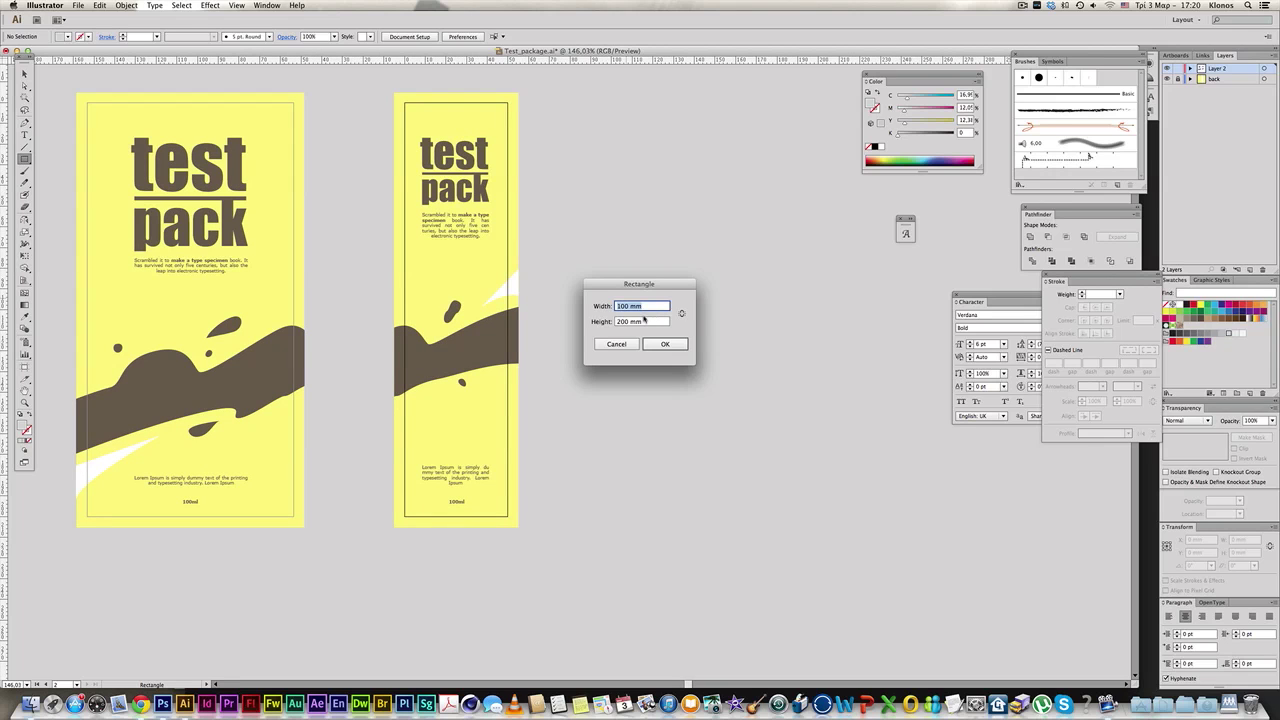
click(665, 344)
key(super+1)
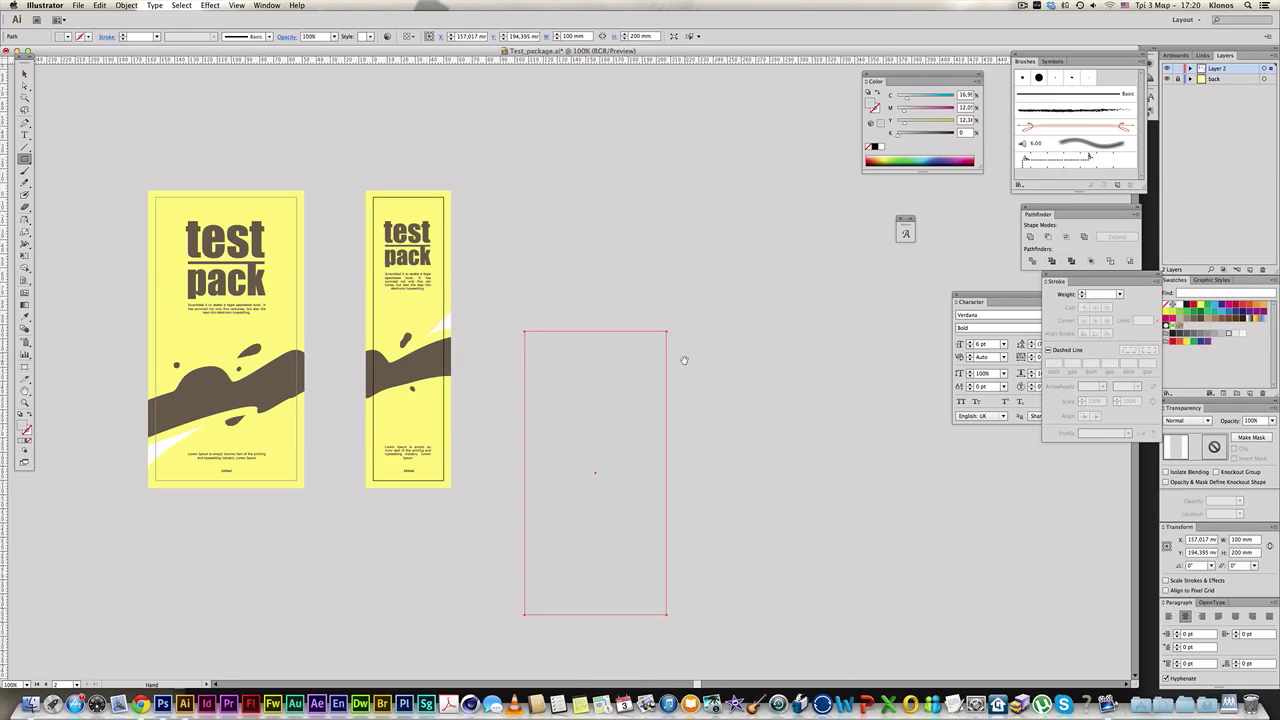
- Move the new rectangle up level with the two package panels and fill it with a very light grey swatch
key(v)
drag(667, 334, 668, 206)
key(m)
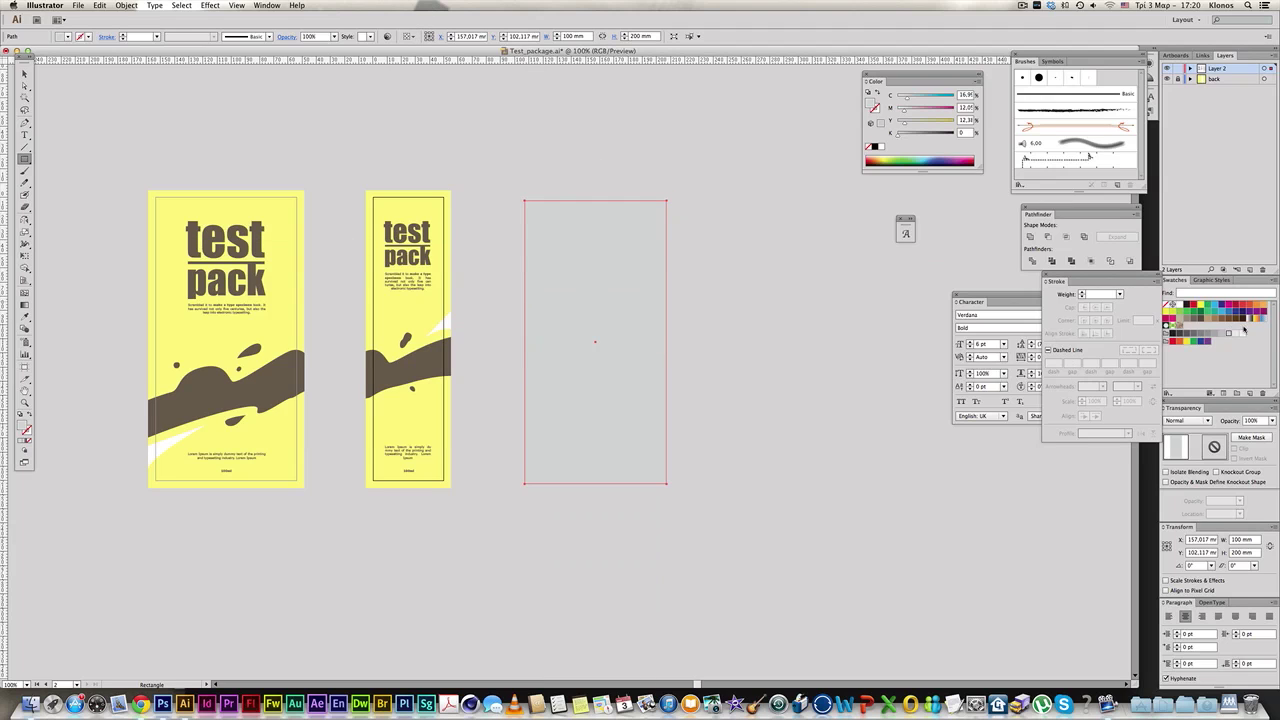
click(1235, 336)
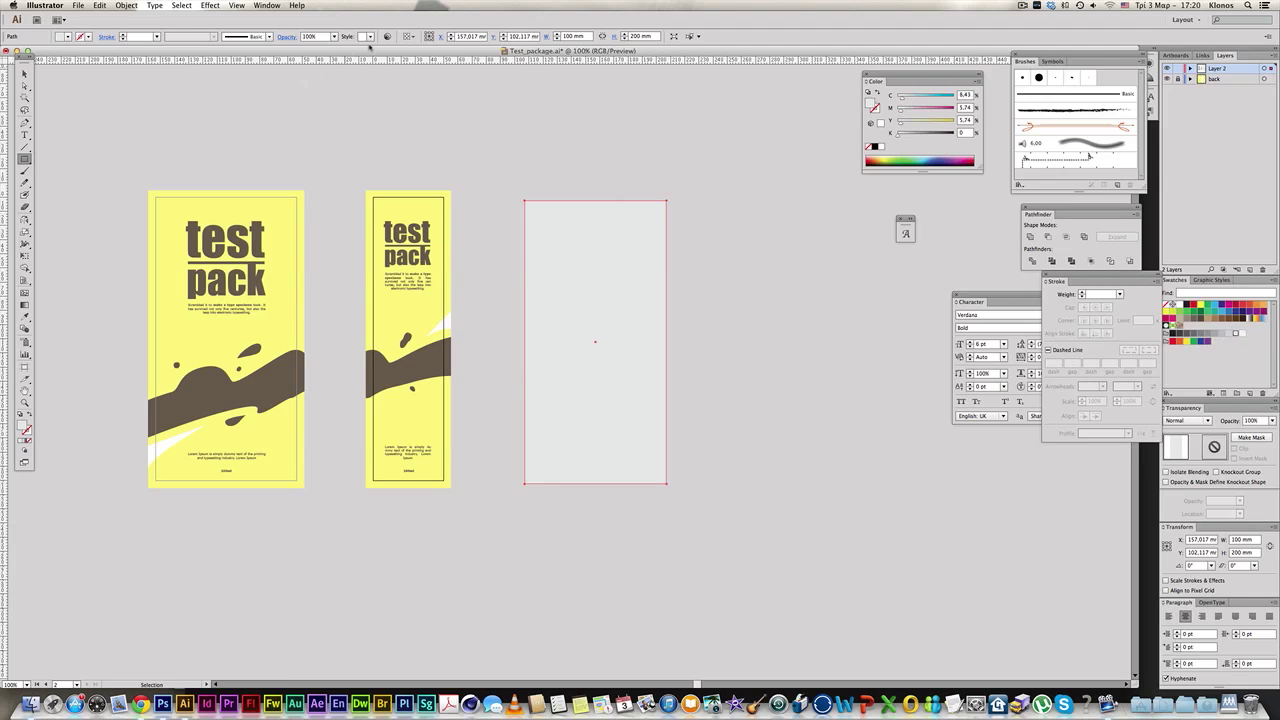
- Start a 3D Extrude & Bevel effect on the rectangle with a live preview and an extrude depth of 50 mm
click(210, 5)
mouse_move(230, 70)
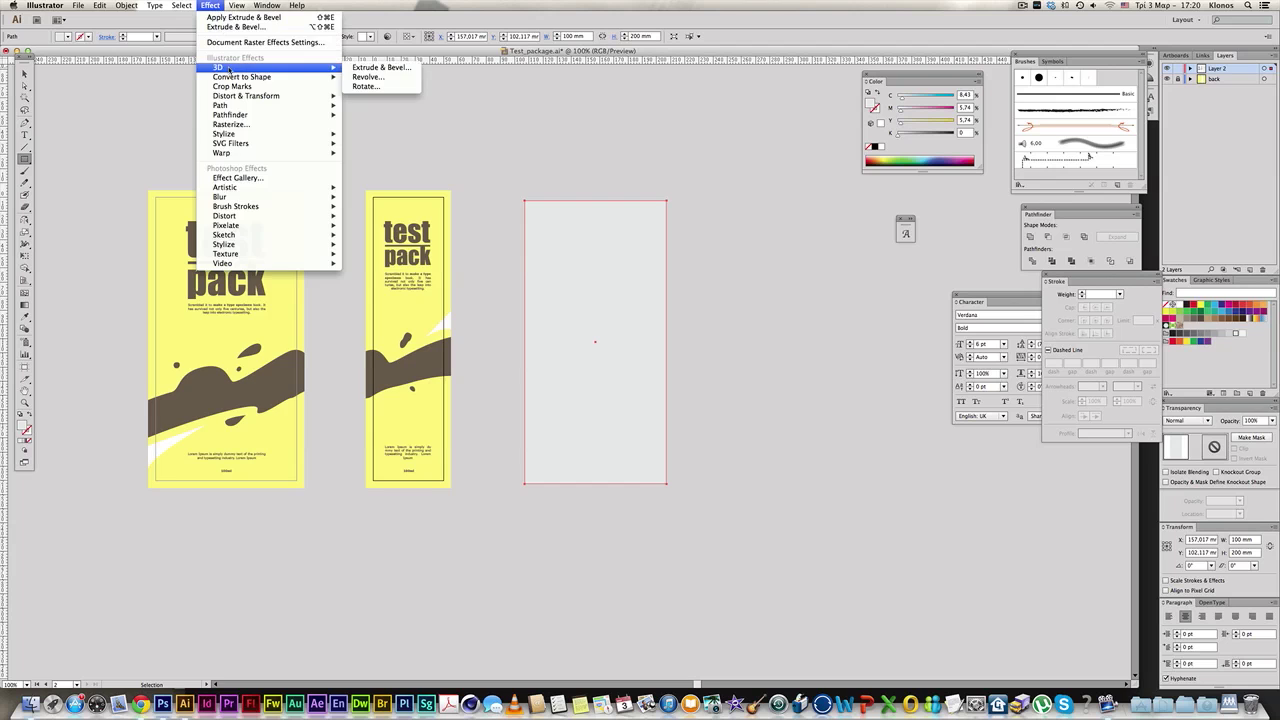
click(380, 67)
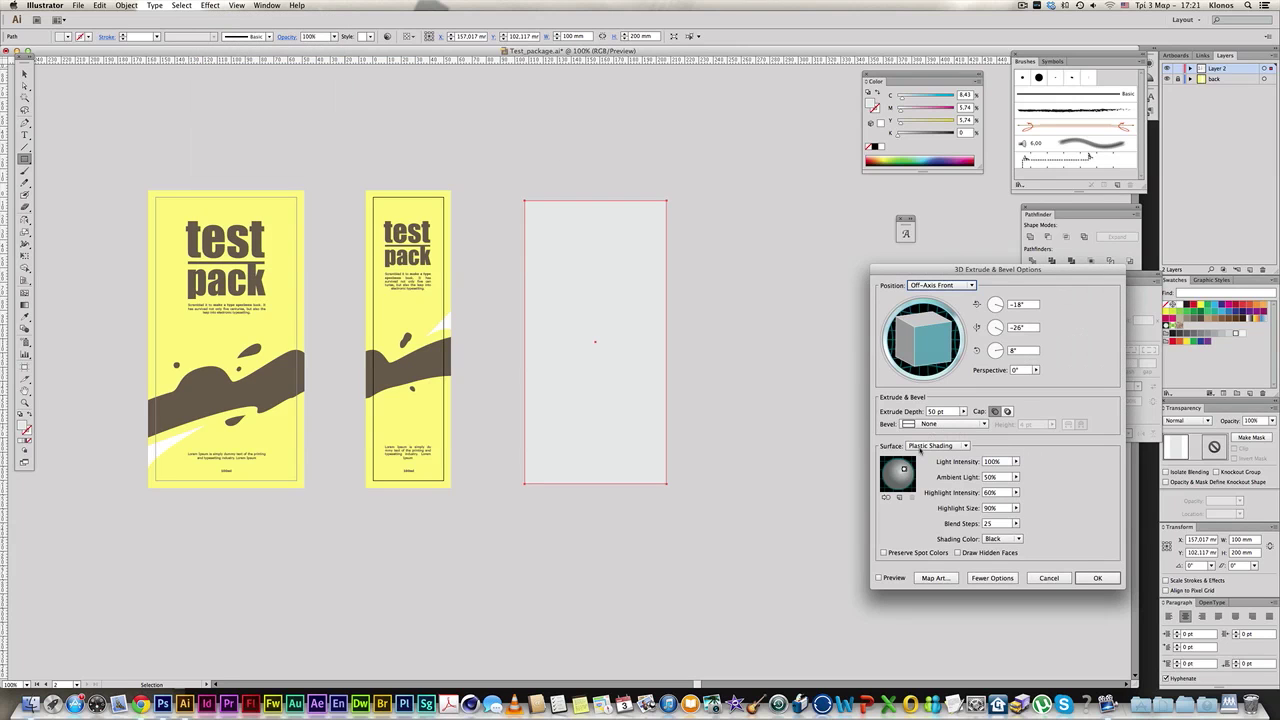
click(879, 578)
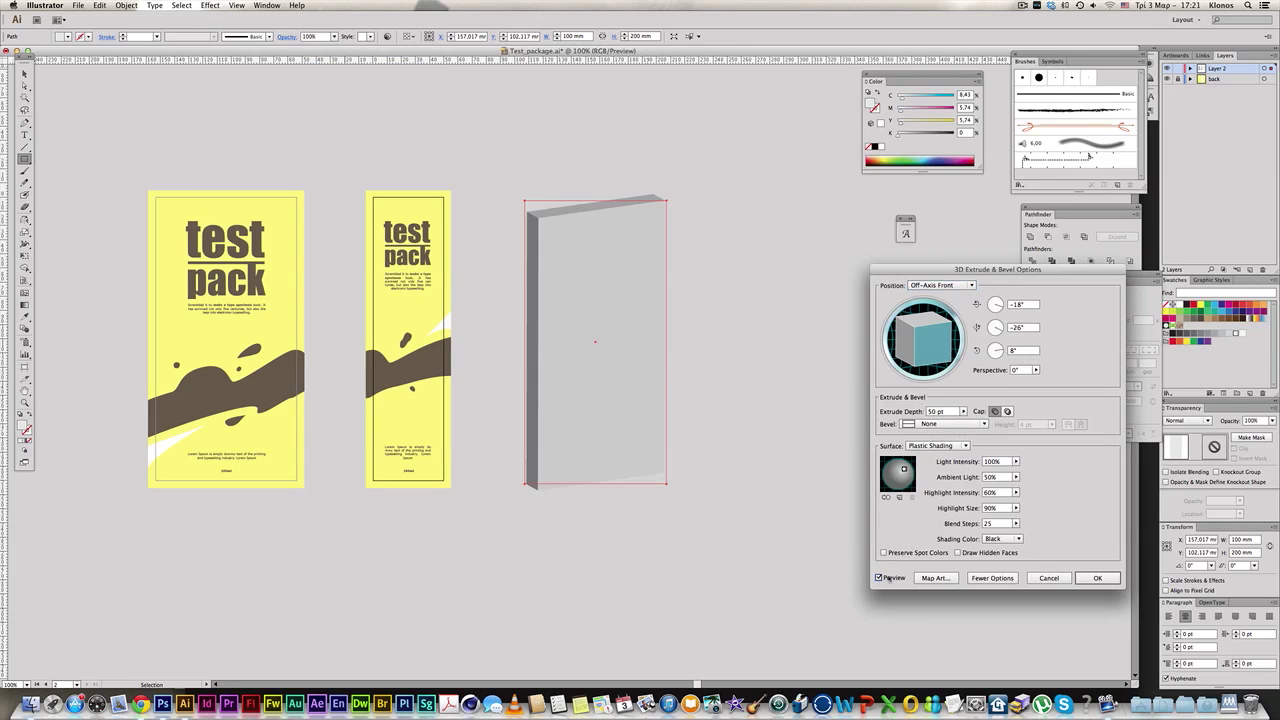
drag(896, 266, 806, 218)
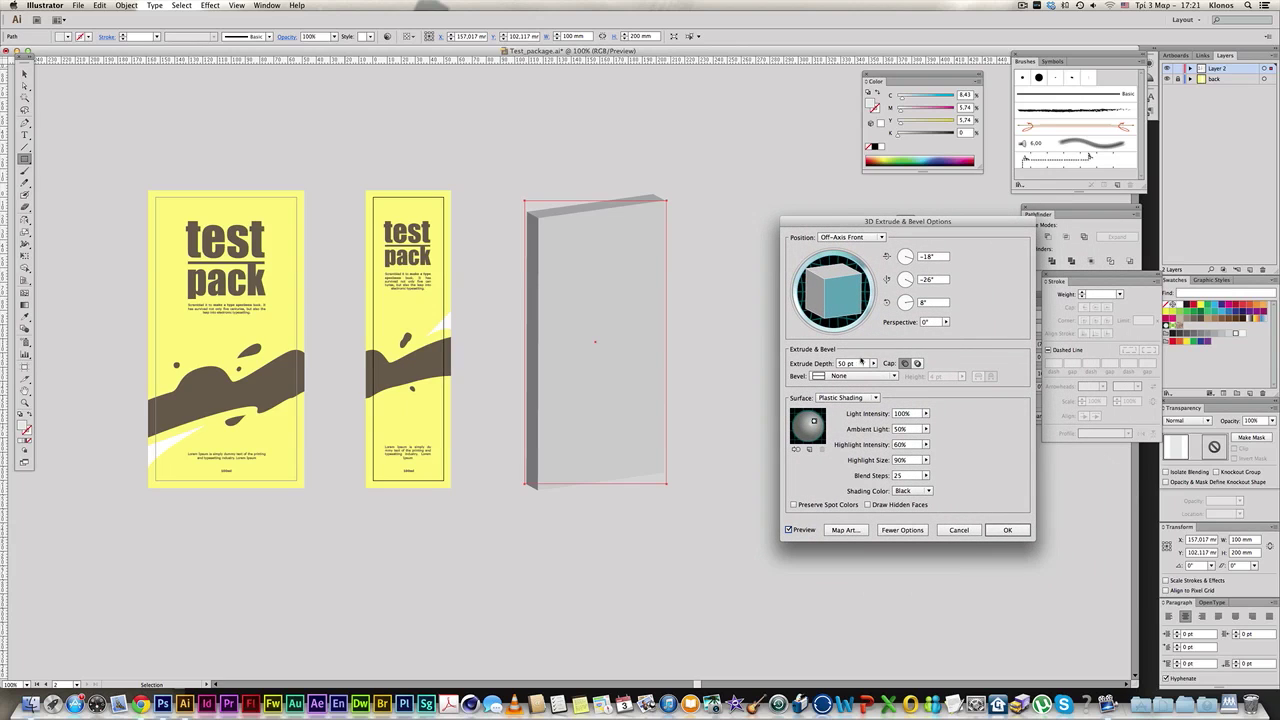
drag(863, 365, 811, 362)
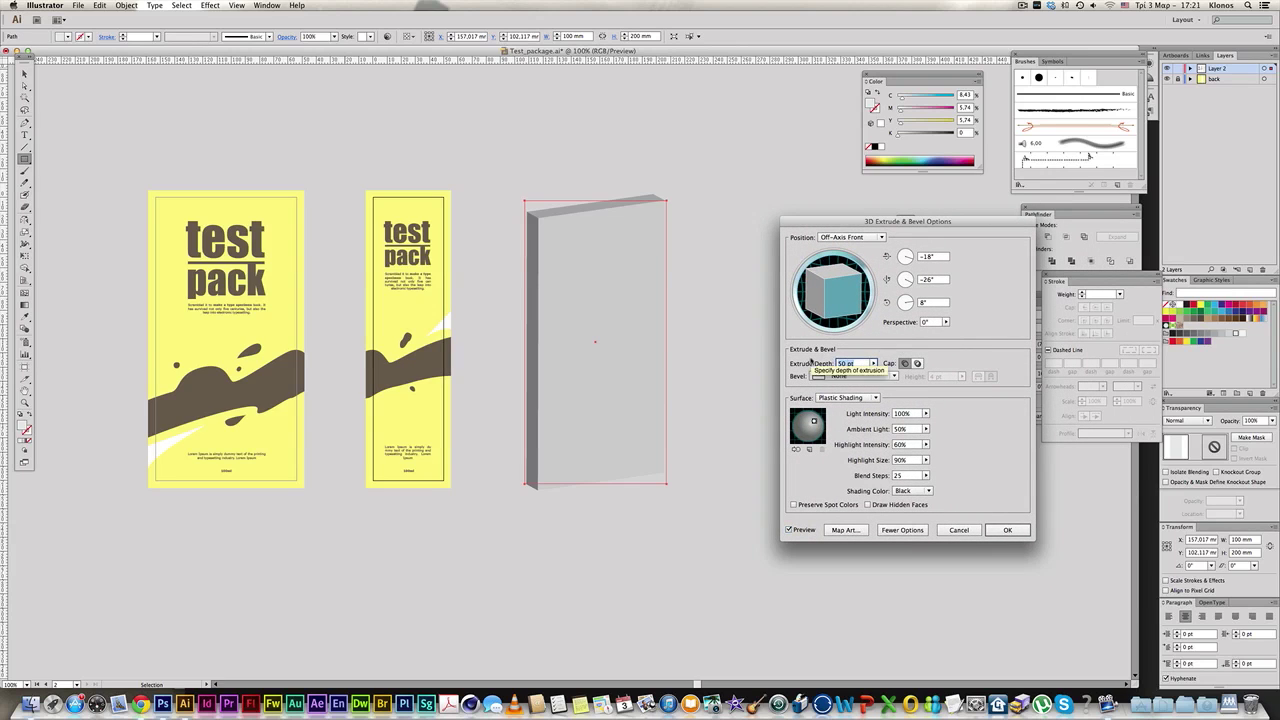
text(50mm)
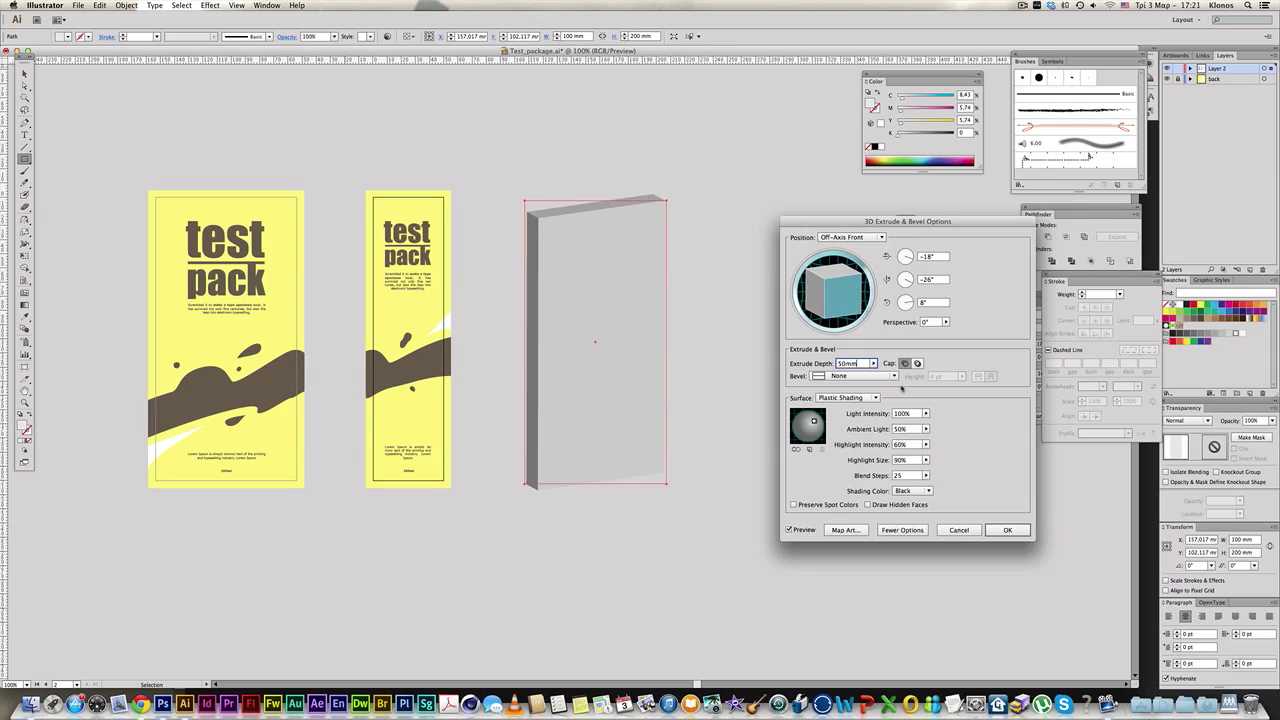
click(789, 530)
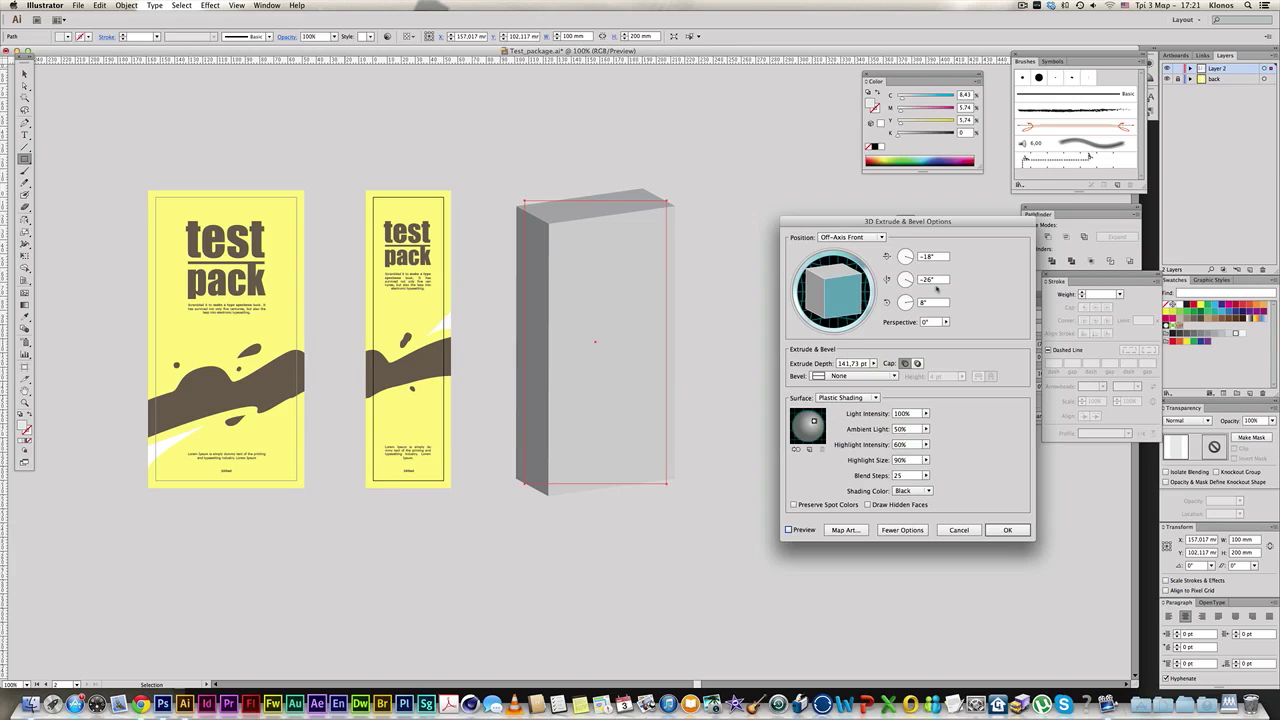
- Rotate the extruded box to 26° about the vertical axis, with the other two rotation angles at 0°
double_click(940, 283)
text(2)
click(790, 530)
double_click(925, 302)
text(0)
key(Tab)
text(0)
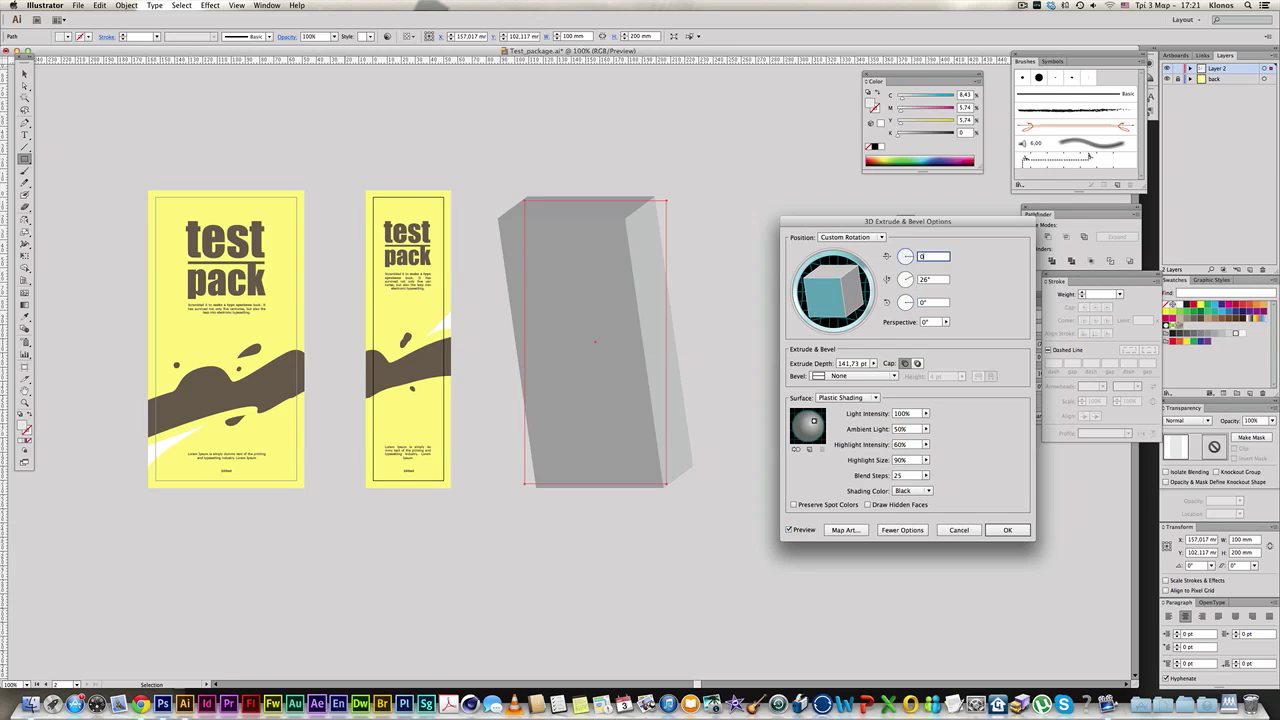
key(Tab)
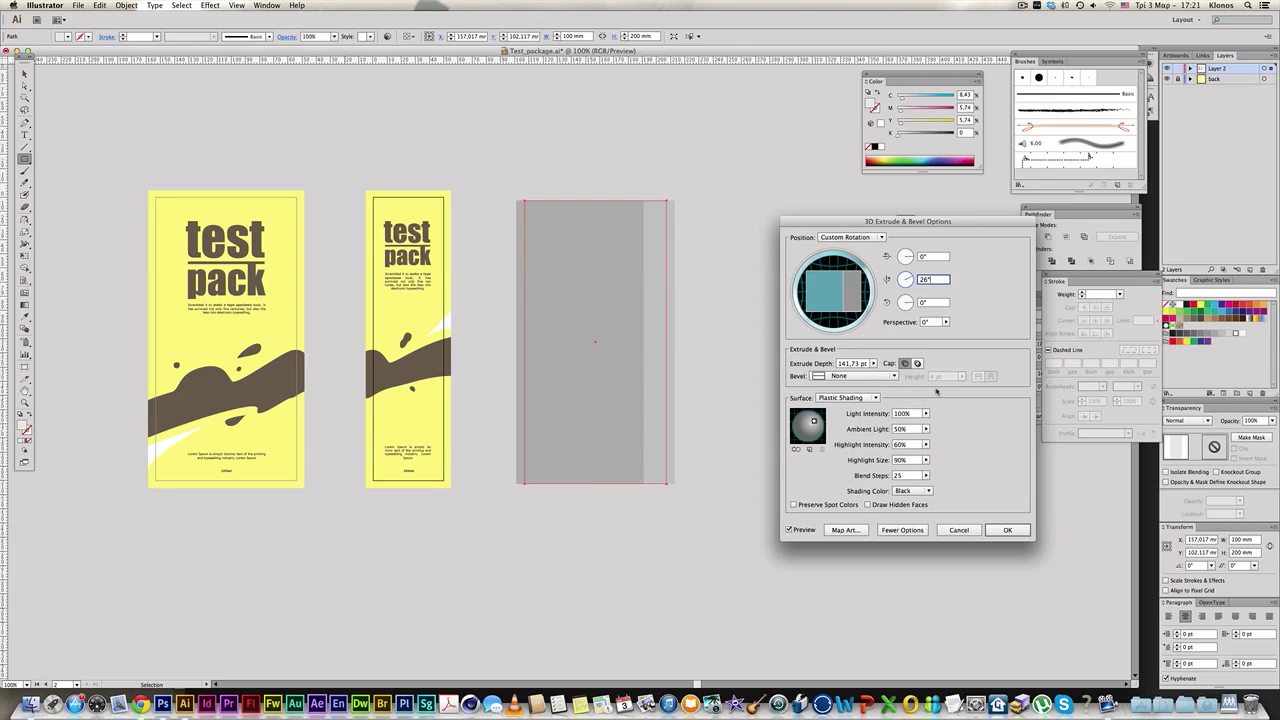
- Set the box's perspective to 30°, move the light to the centre of the shading sphere, and apply the 3D effect
click(945, 322)
click(904, 332)
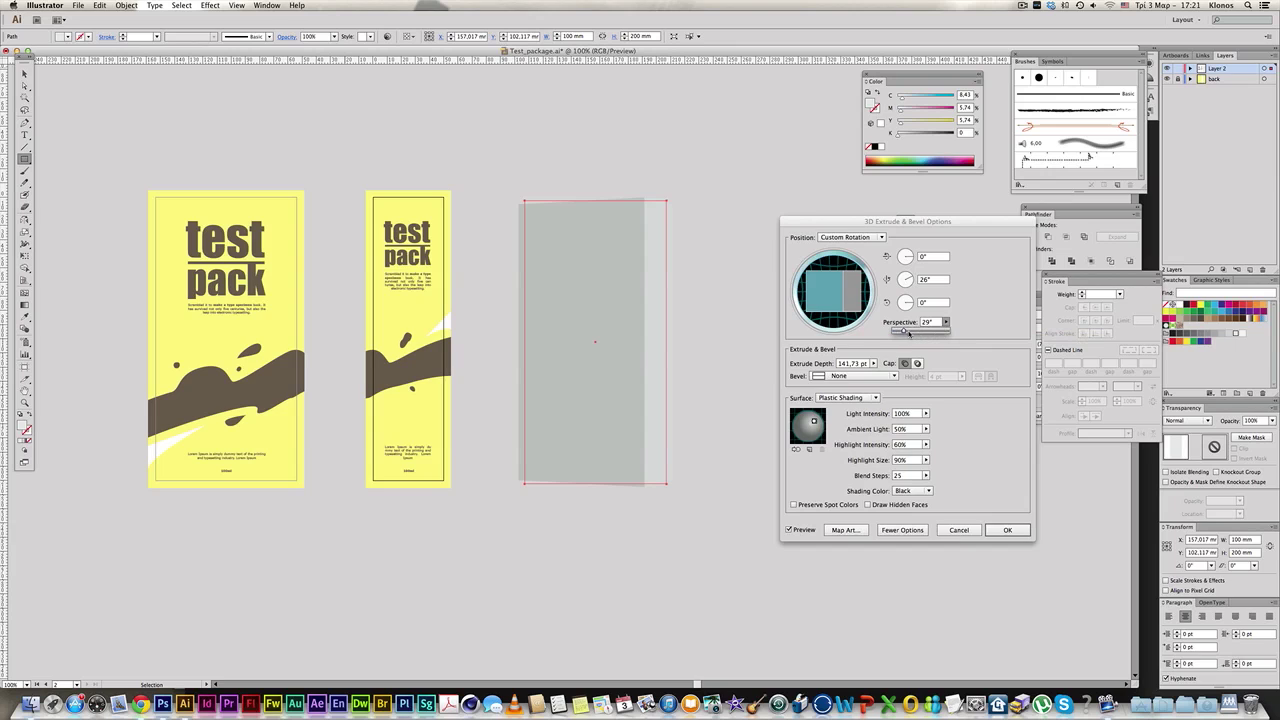
drag(905, 333, 905, 333)
drag(812, 422, 806, 427)
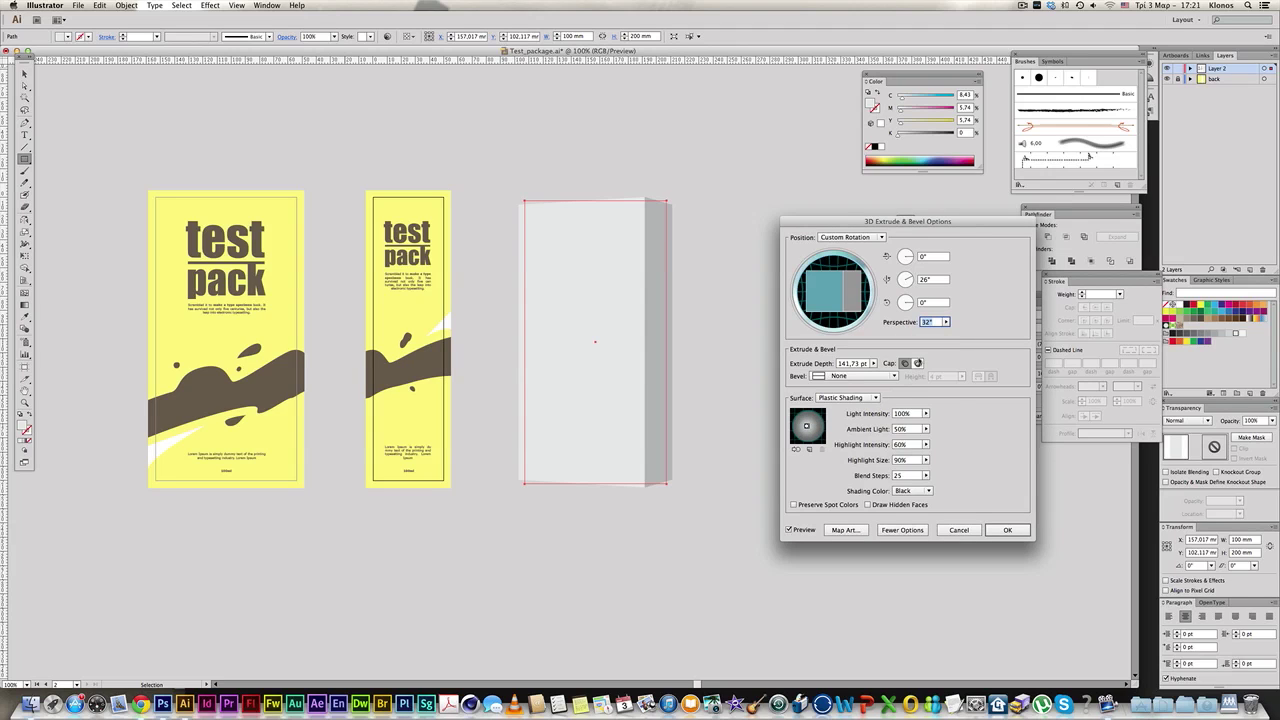
text(30)
click(935, 303)
click(1002, 531)
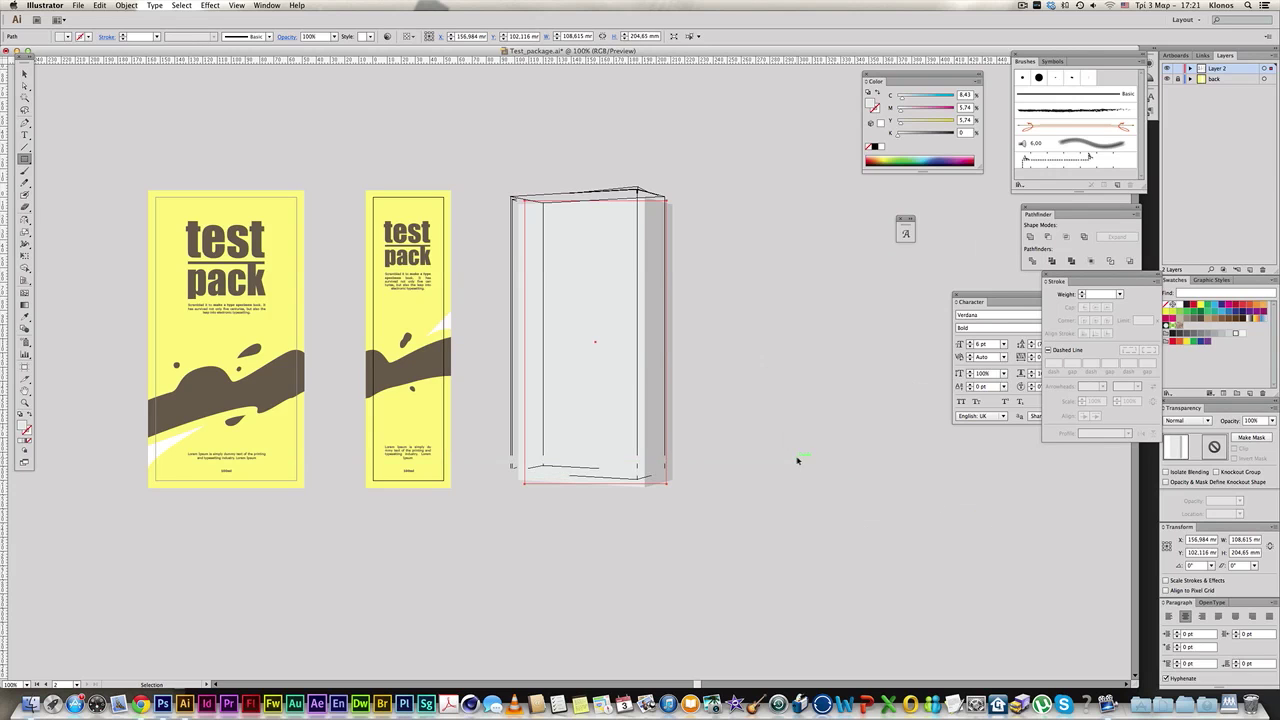
- Copy the extruded box and switch to Photoshop
super+click(797, 459)
click(652, 402)
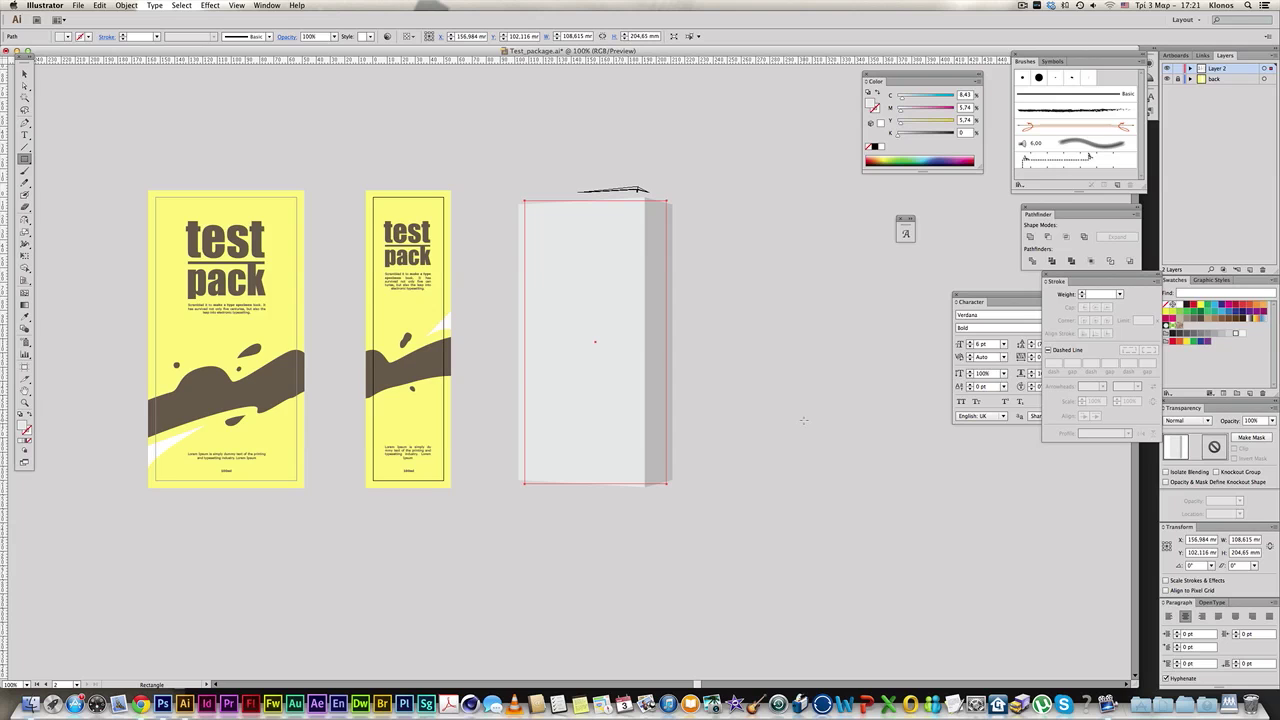
click(24, 74)
click(706, 307)
click(163, 704)
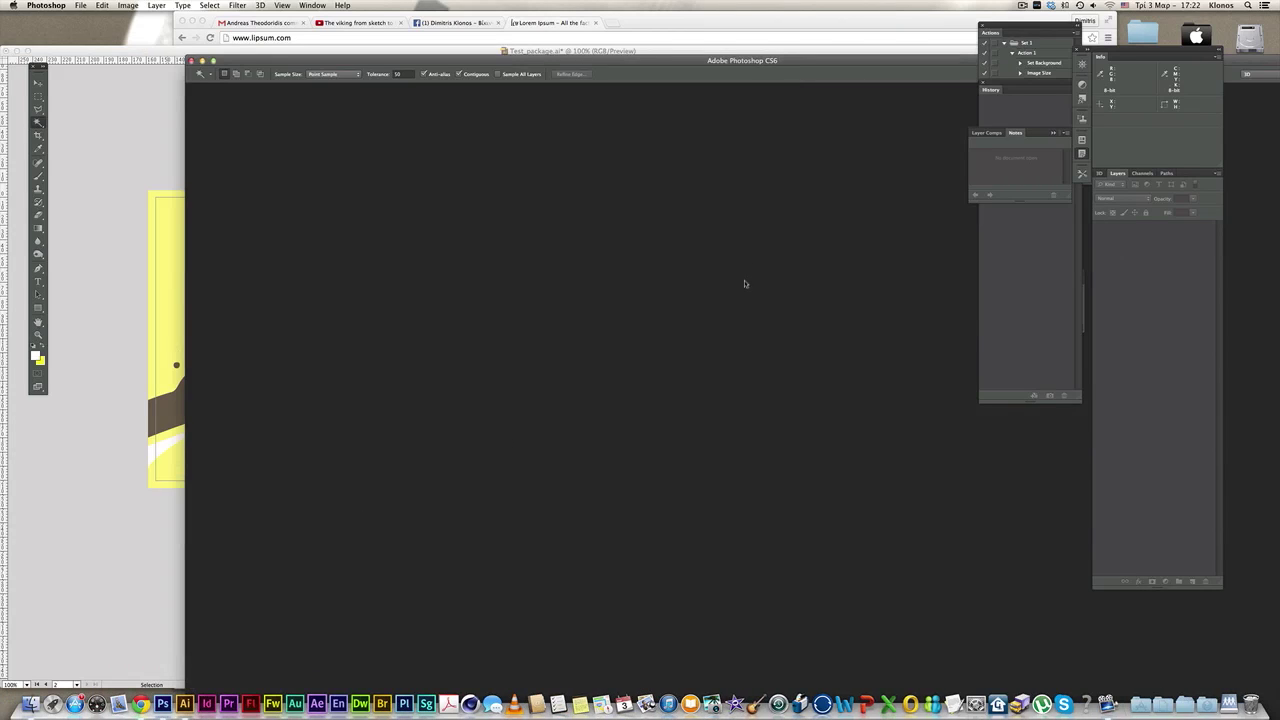
- Create a new white document from the Clipboard preset, 1283 × 2417 pixels at 300 pixels/inch in RGB
key(super+n)
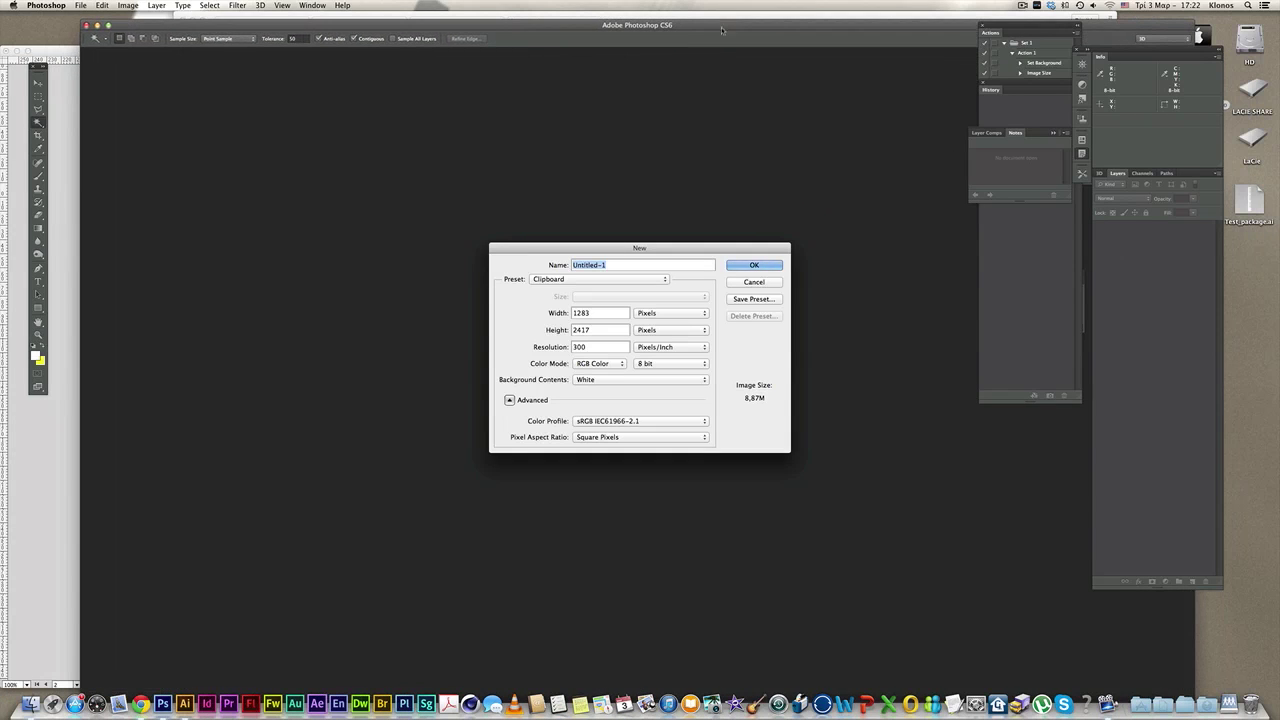
click(752, 265)
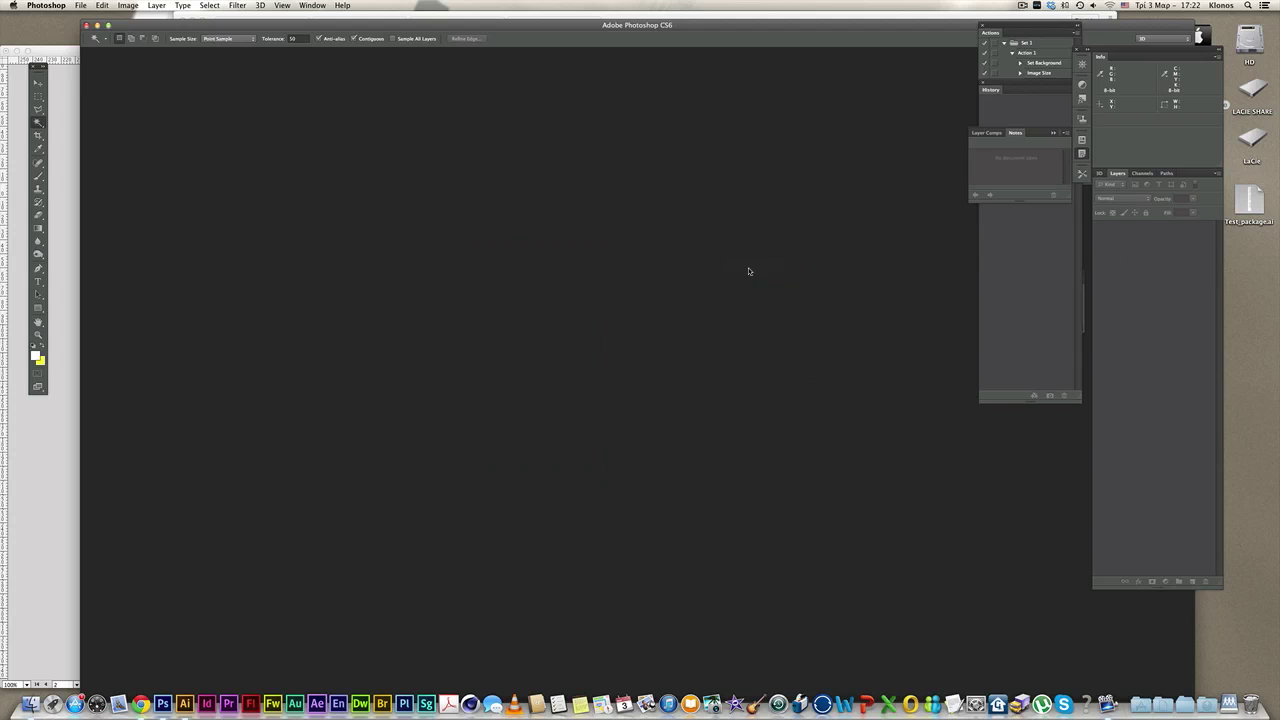
alt+click(637, 310)
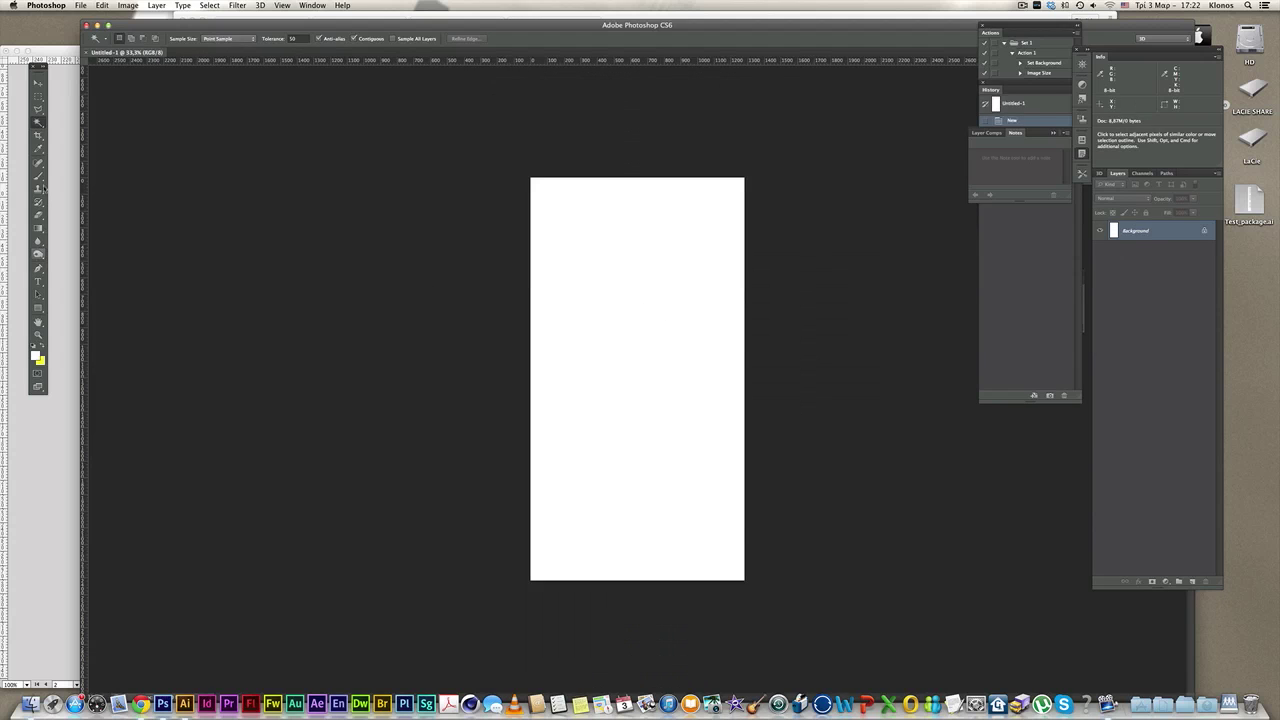
- Extend the canvas on all sides with the Crop tool to about 2018 × 3288 pixels
click(38, 135)
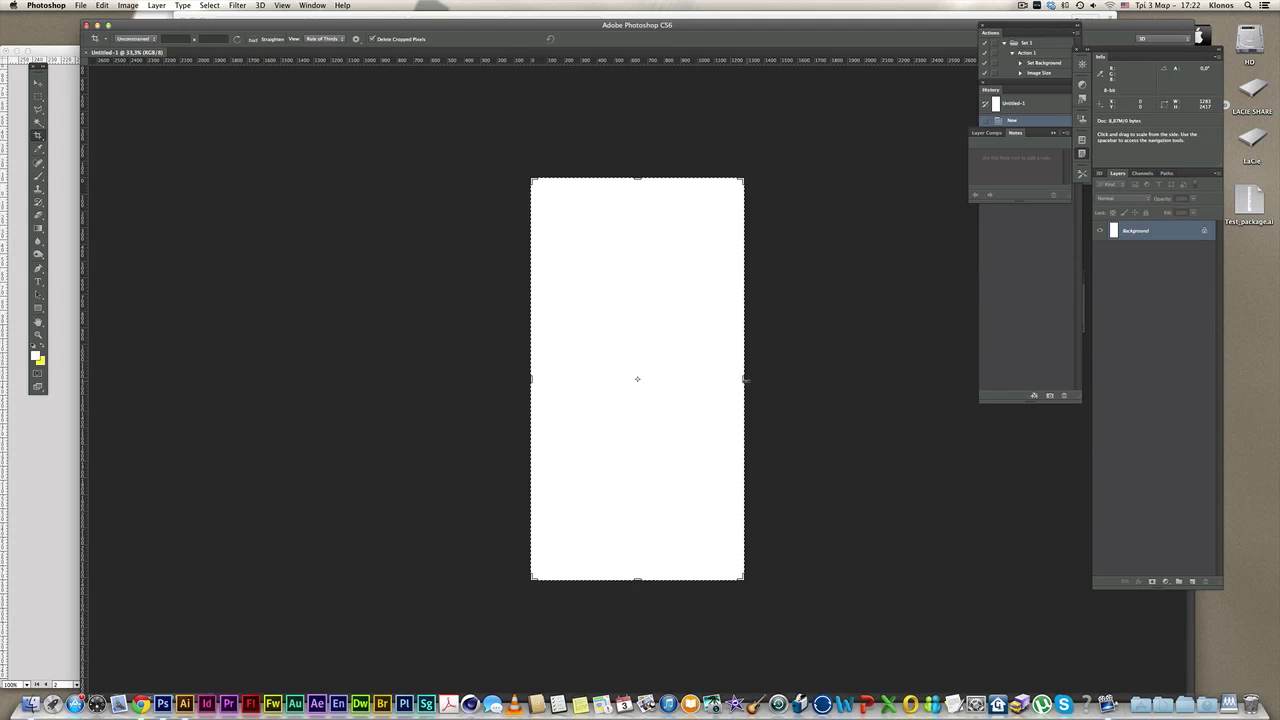
drag(743, 378, 775, 378)
drag(501, 378, 470, 378)
drag(637, 178, 630, 110)
key(Return)
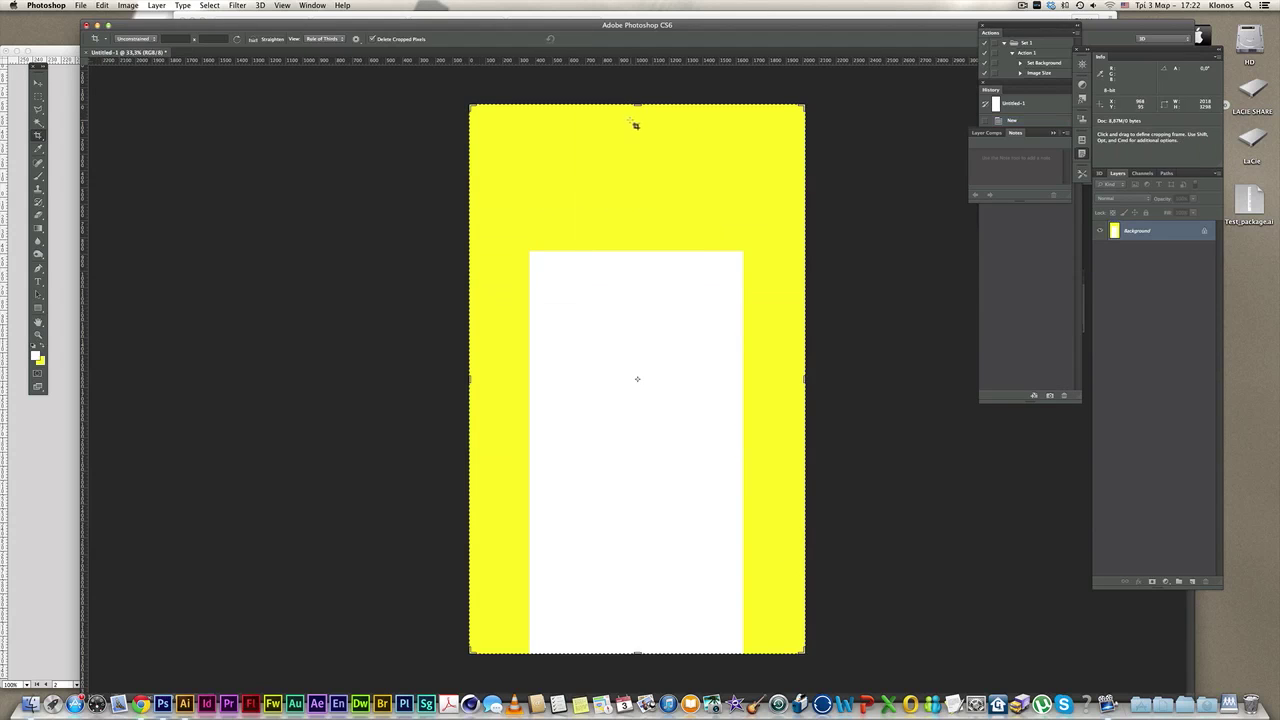
- Fill the whole Background layer with the white foreground colour
double_click(1142, 237)
key(BackSpace)
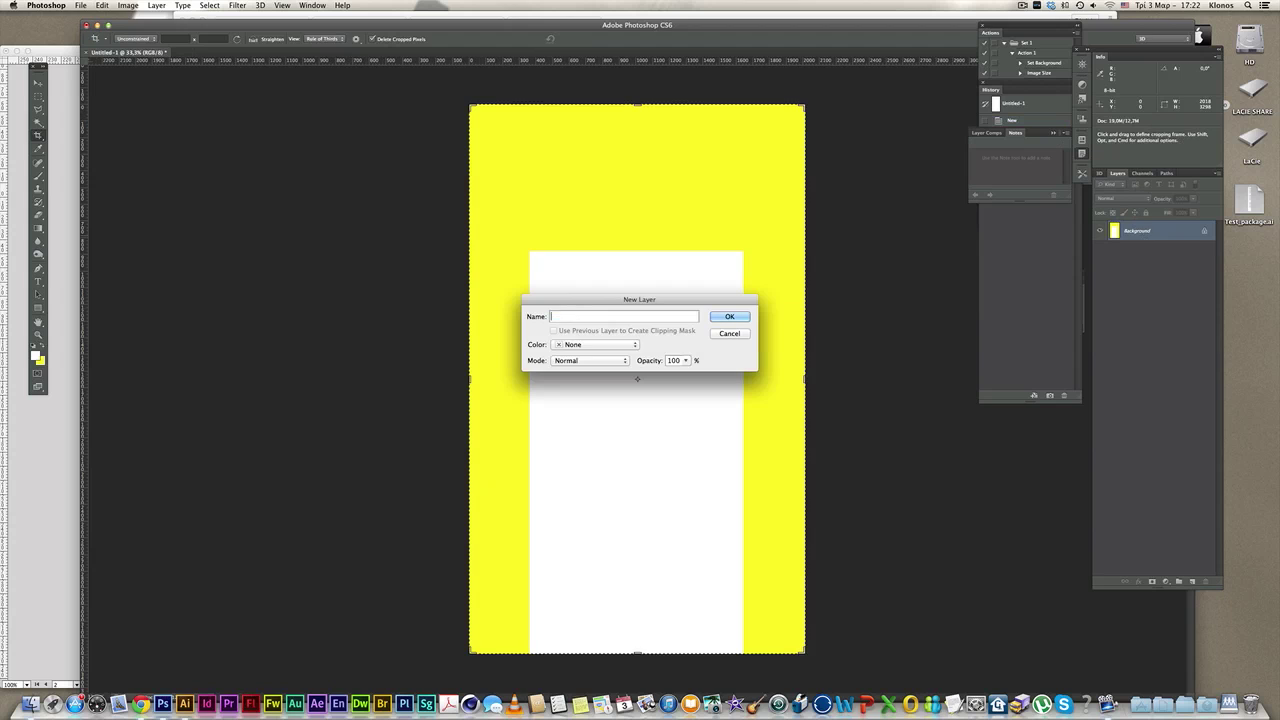
click(733, 334)
key(alt+BackSpace)
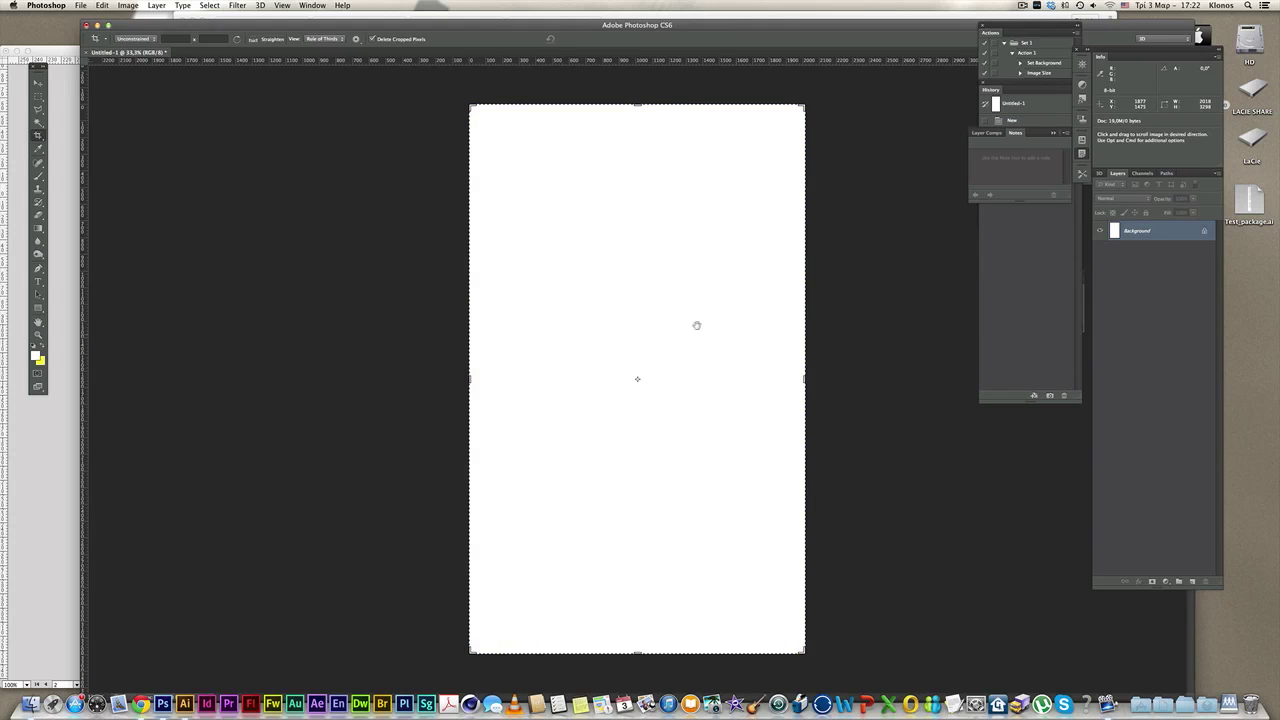
- Paste the copied box onto its own layer, placed around the middle of the canvas
key(super+v)
click(603, 335)
click(675, 318)
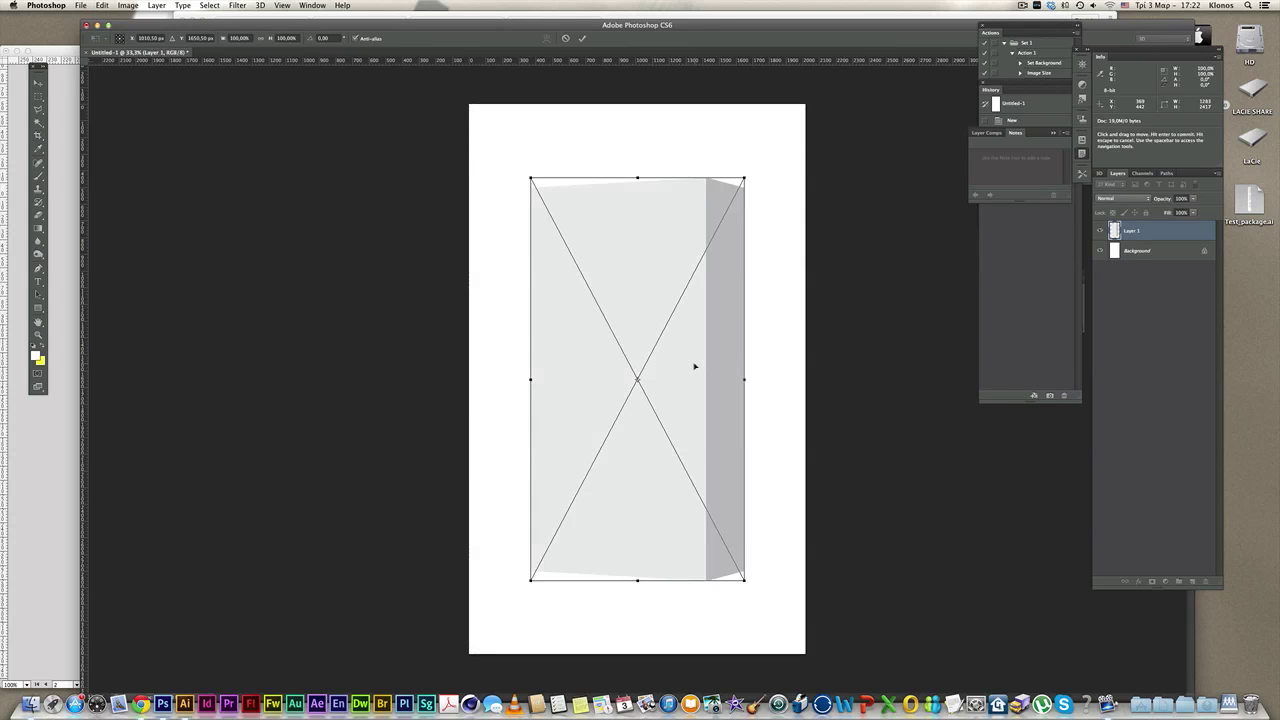
key(Return)
key(c)
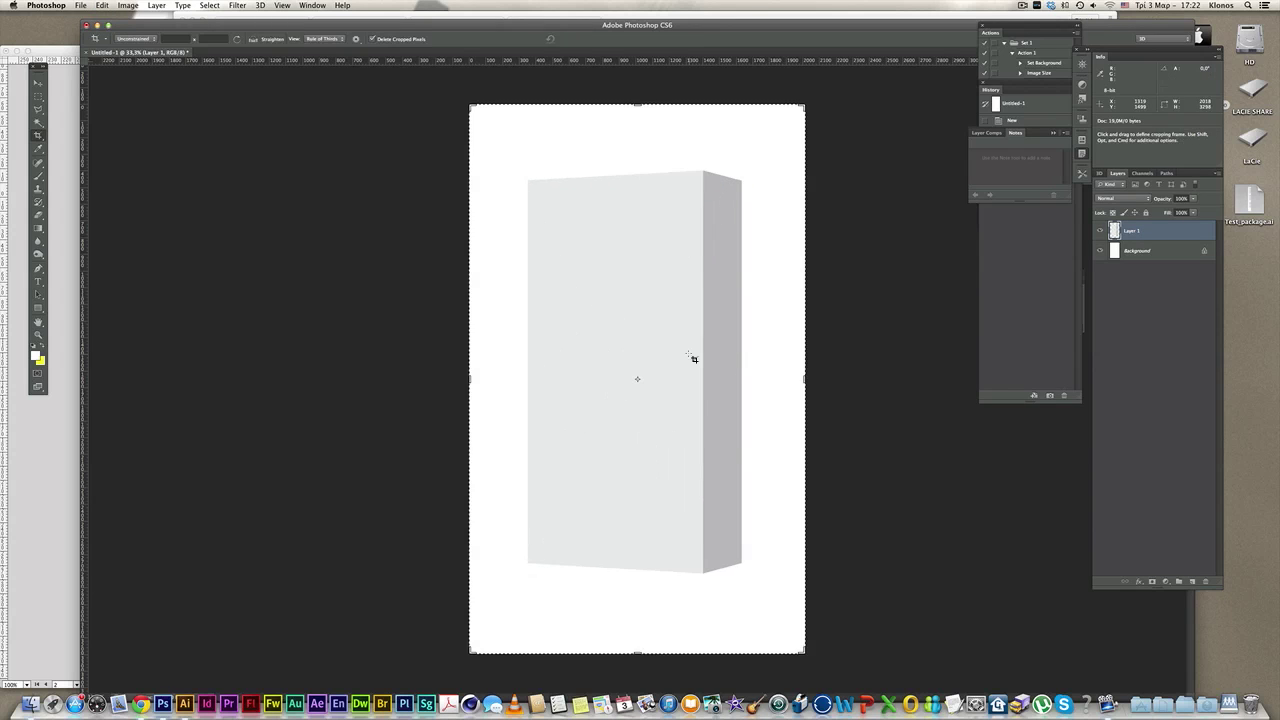
- Darken the Background layer to grey with a Hue/Saturation adjustment, setting Lightness to -24
key(f)
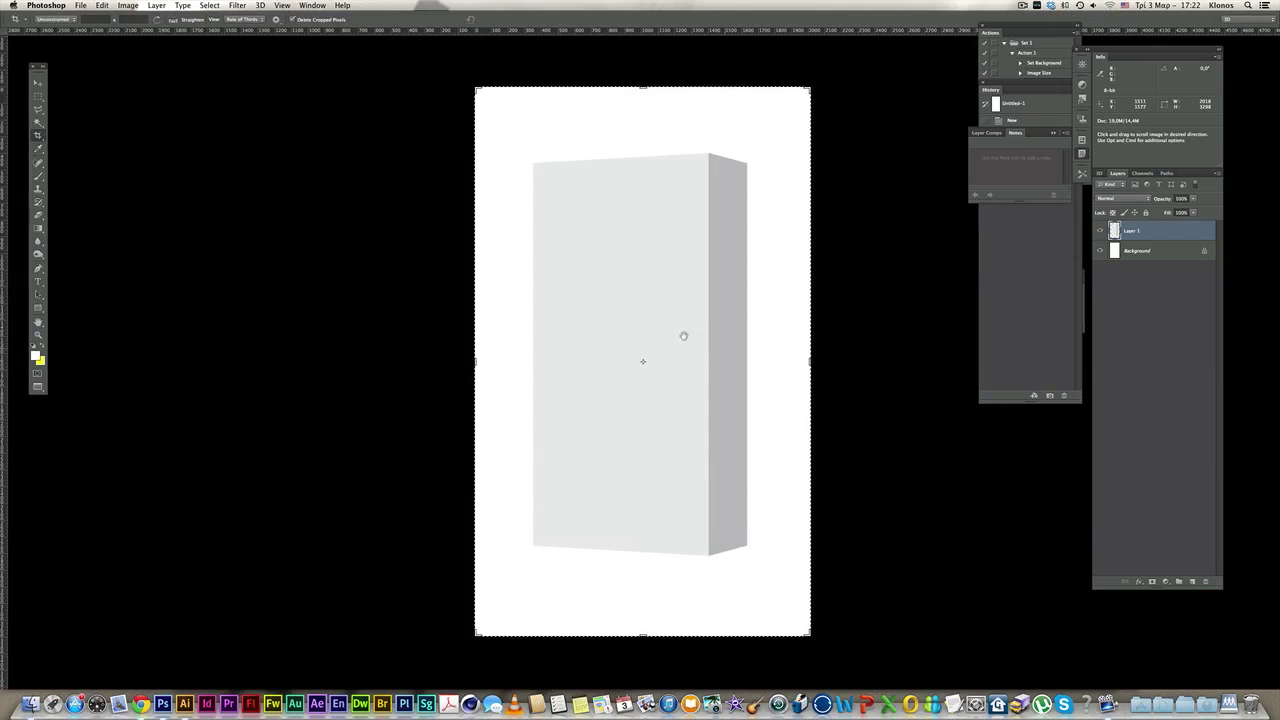
drag(683, 336, 634, 321)
click(1183, 252)
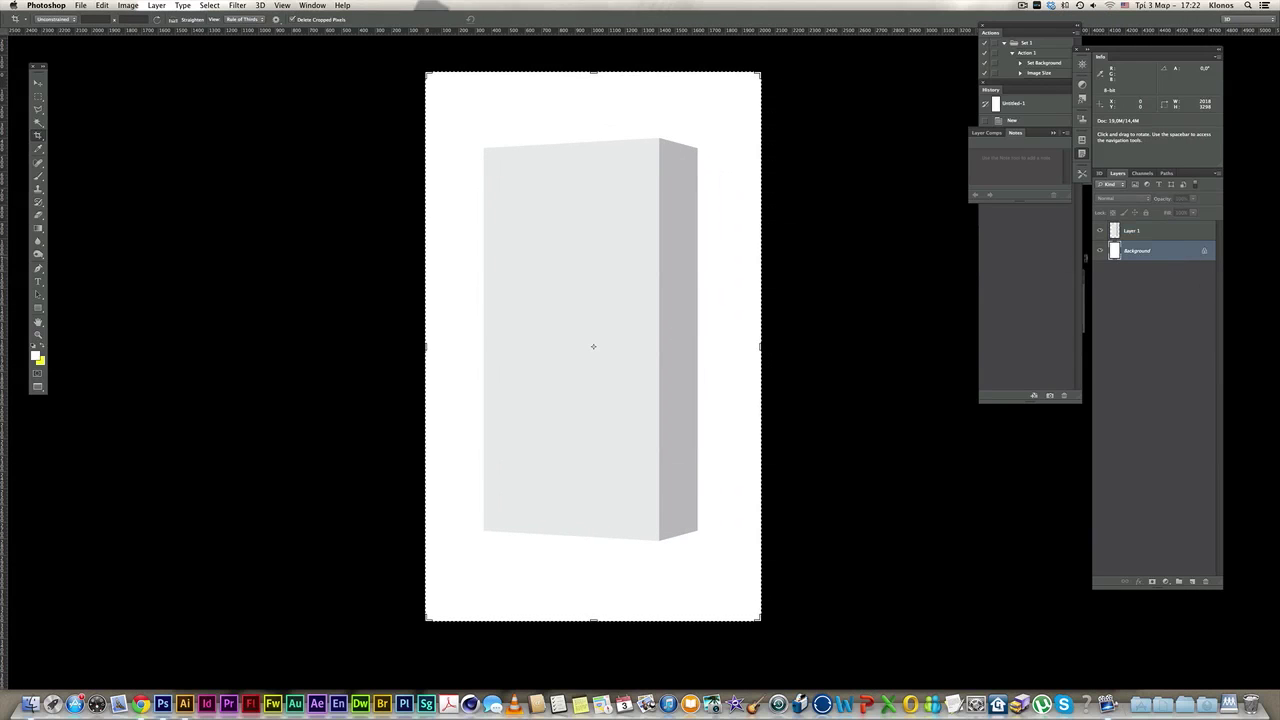
key(super+u)
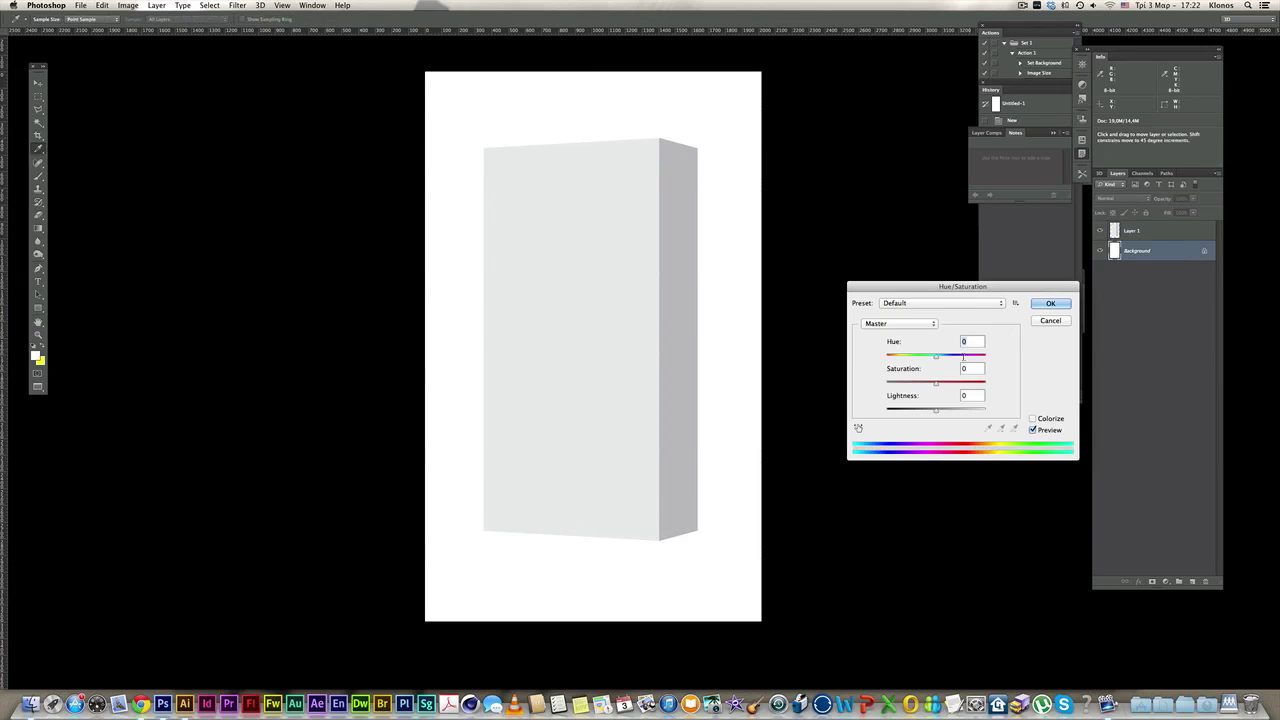
drag(936, 412, 924, 413)
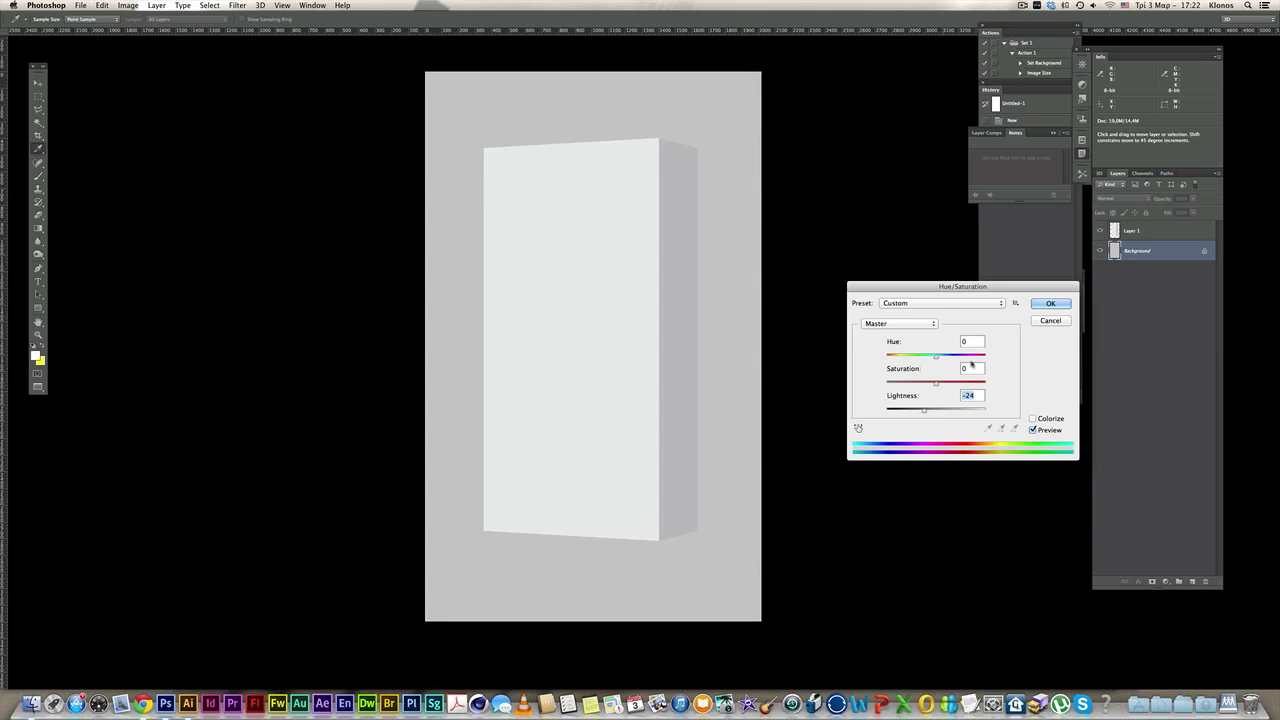
click(1048, 304)
key(c)
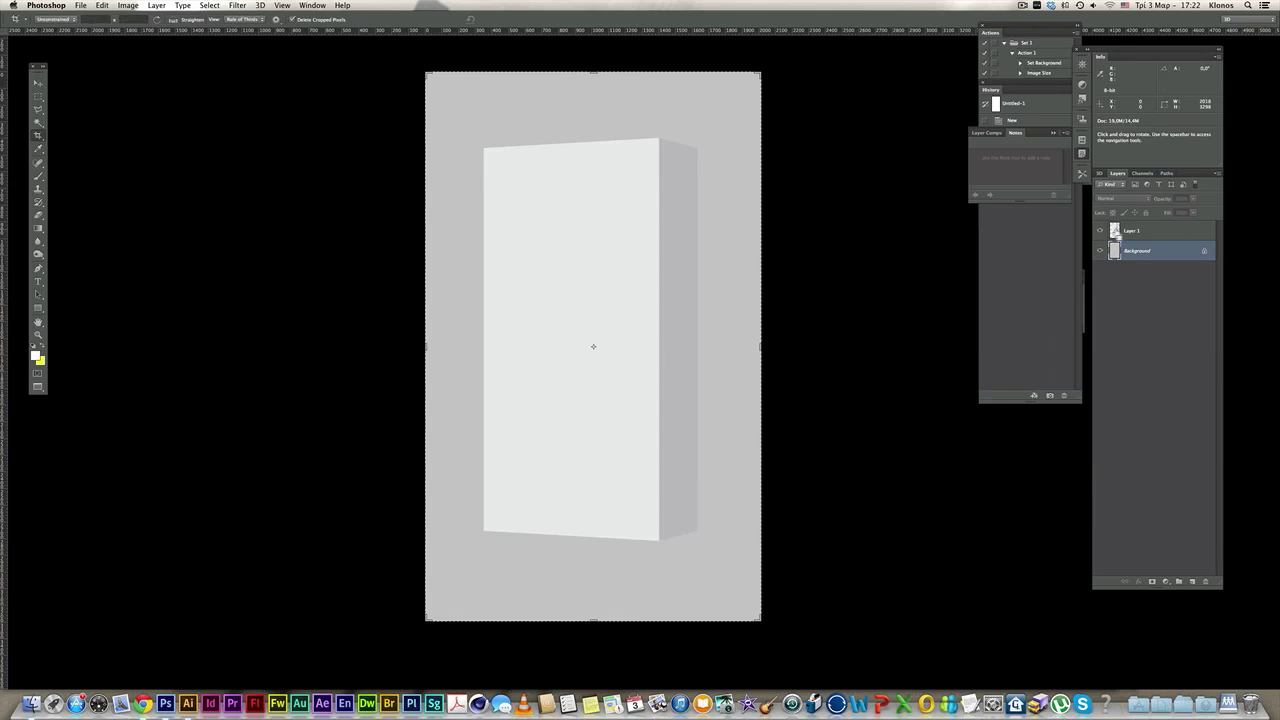
- Load the box silhouette from Layer 1 as a selection and create a new top group masked by it
click(1138, 263)
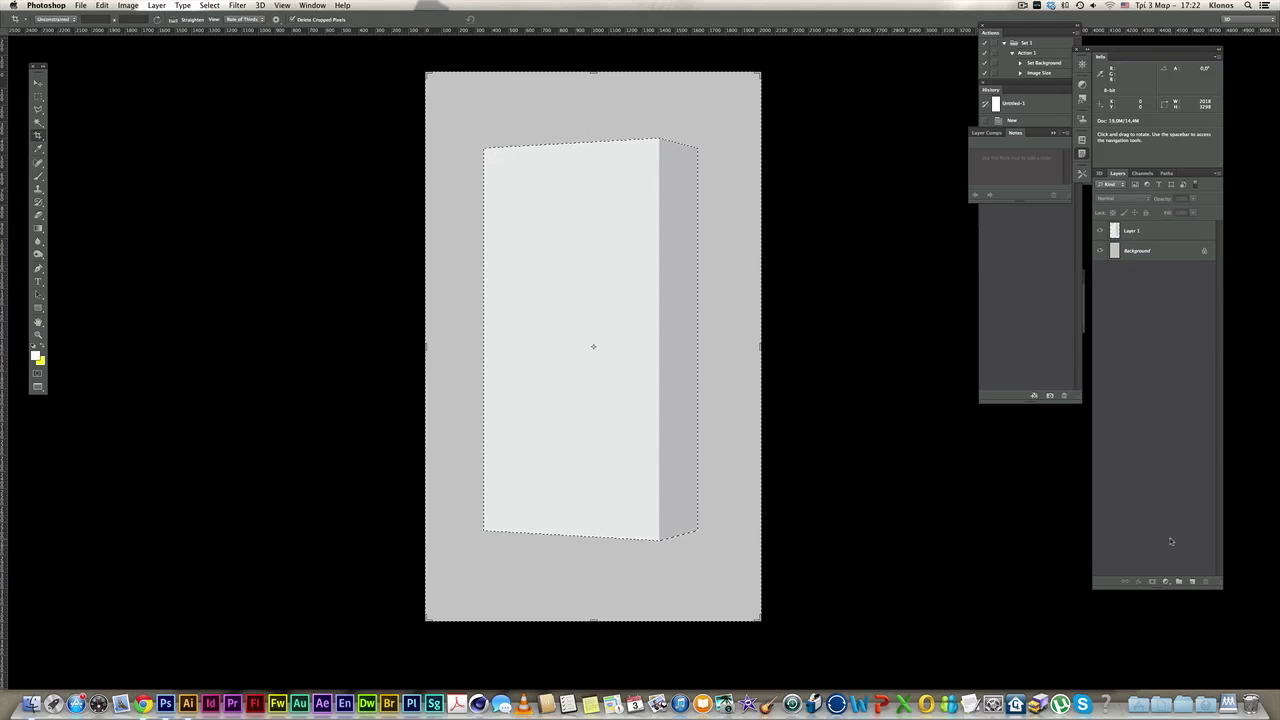
click(1178, 581)
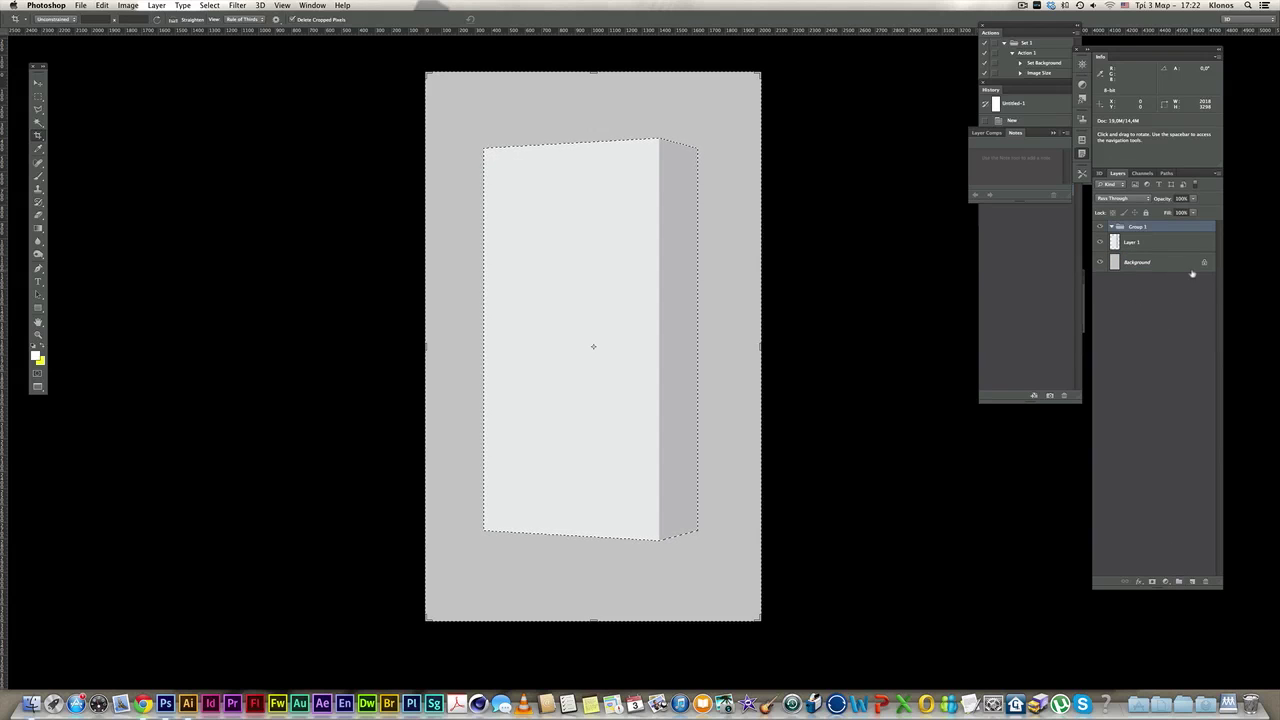
click(1152, 581)
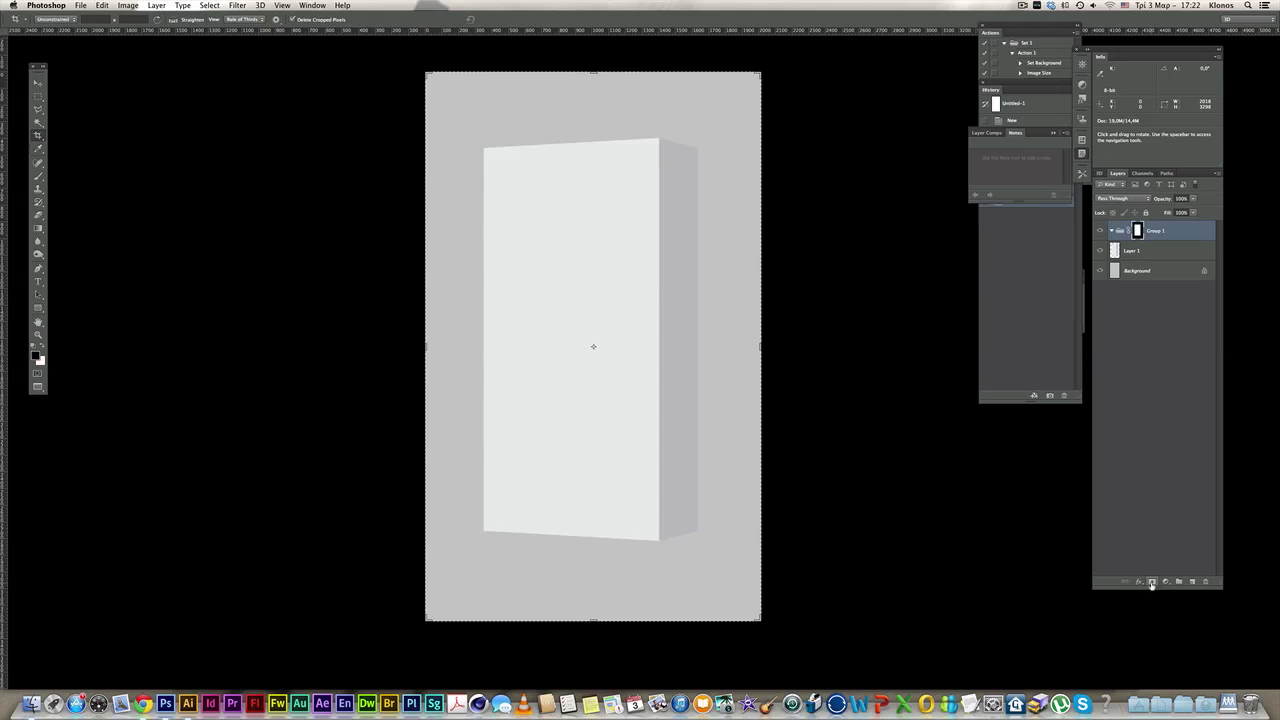
- Hide Layer 1 and test Group 1's mask with a temporary layer filled in the yellow background colour, deleting that layer
click(1119, 252)
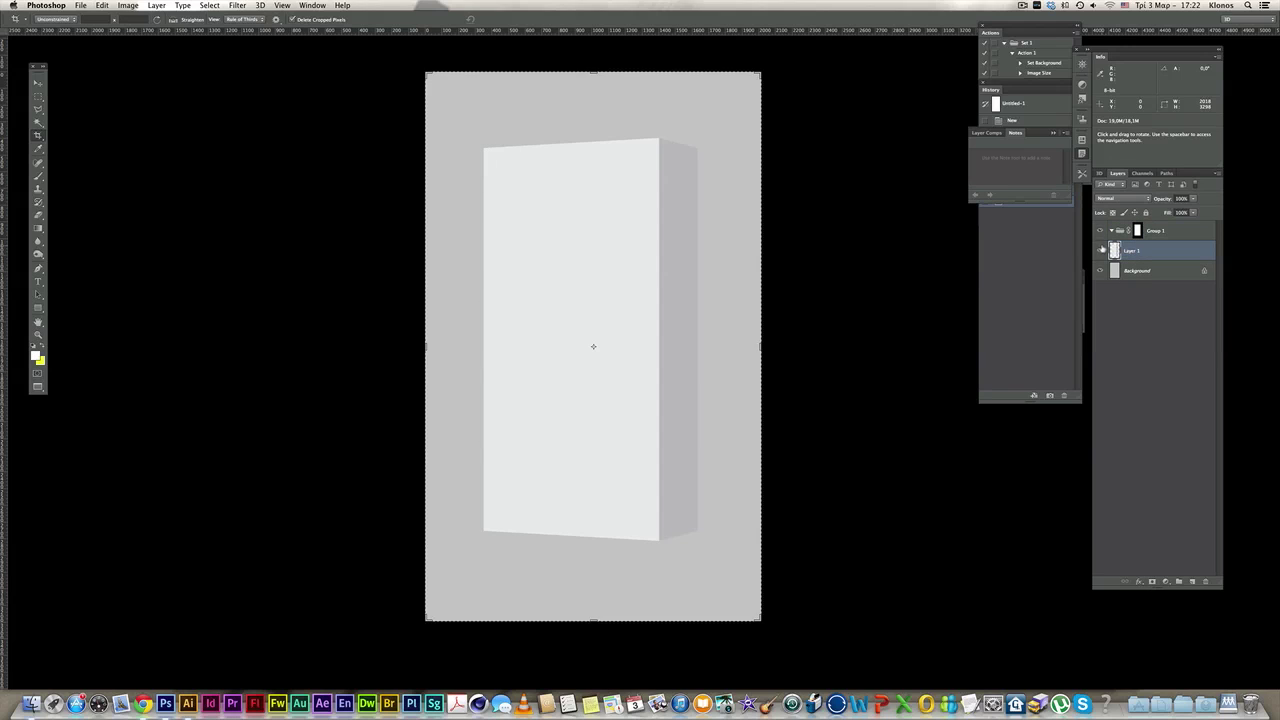
click(1101, 251)
click(1101, 251)
click(1101, 231)
click(1150, 232)
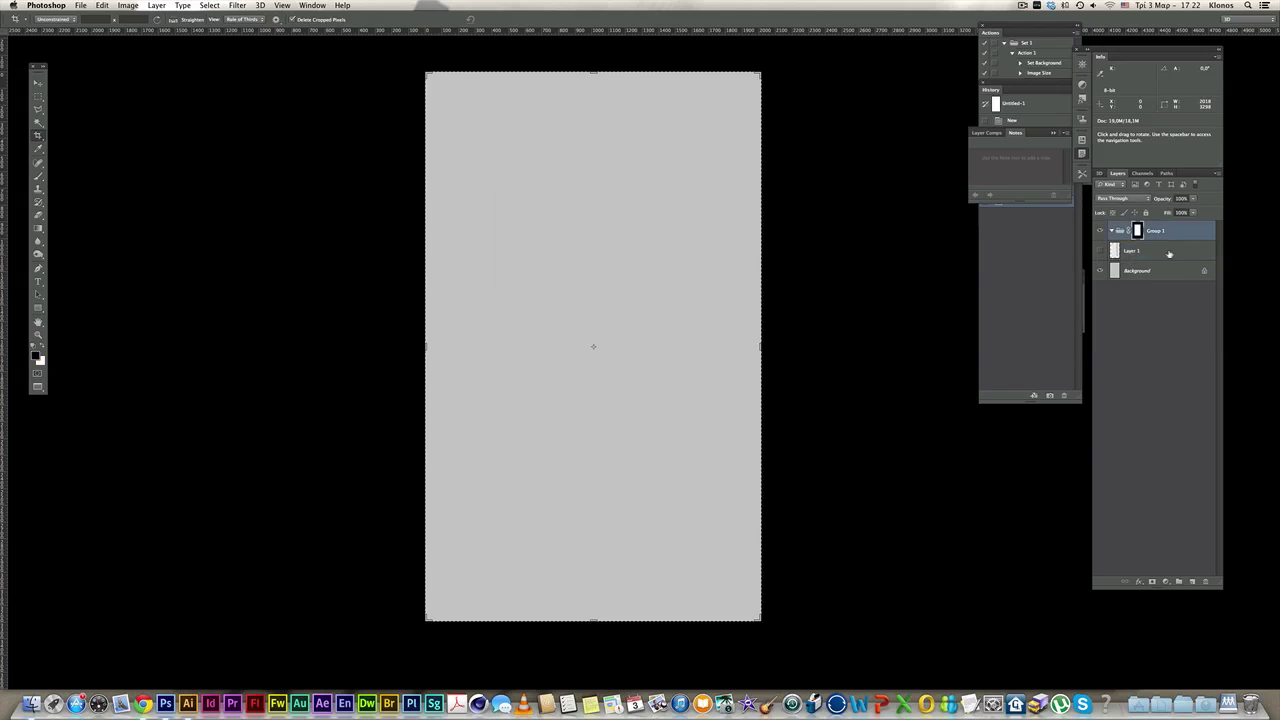
click(1192, 581)
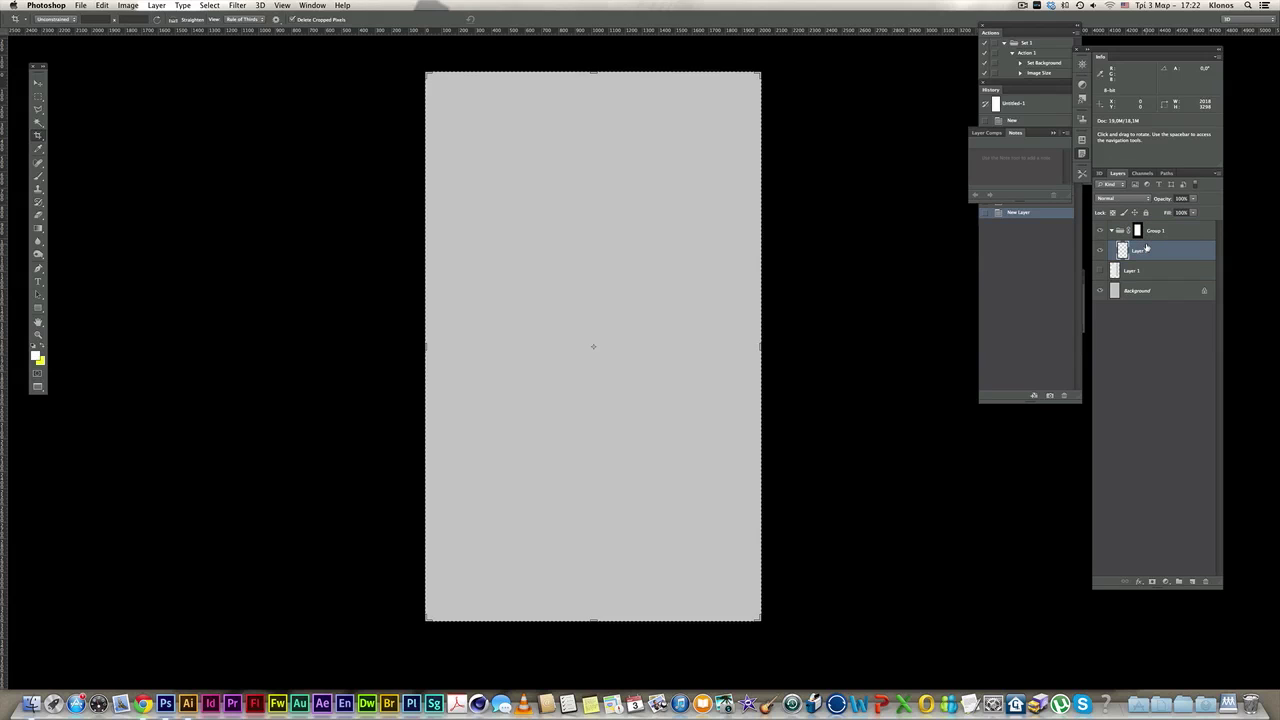
key(super+BackSpace)
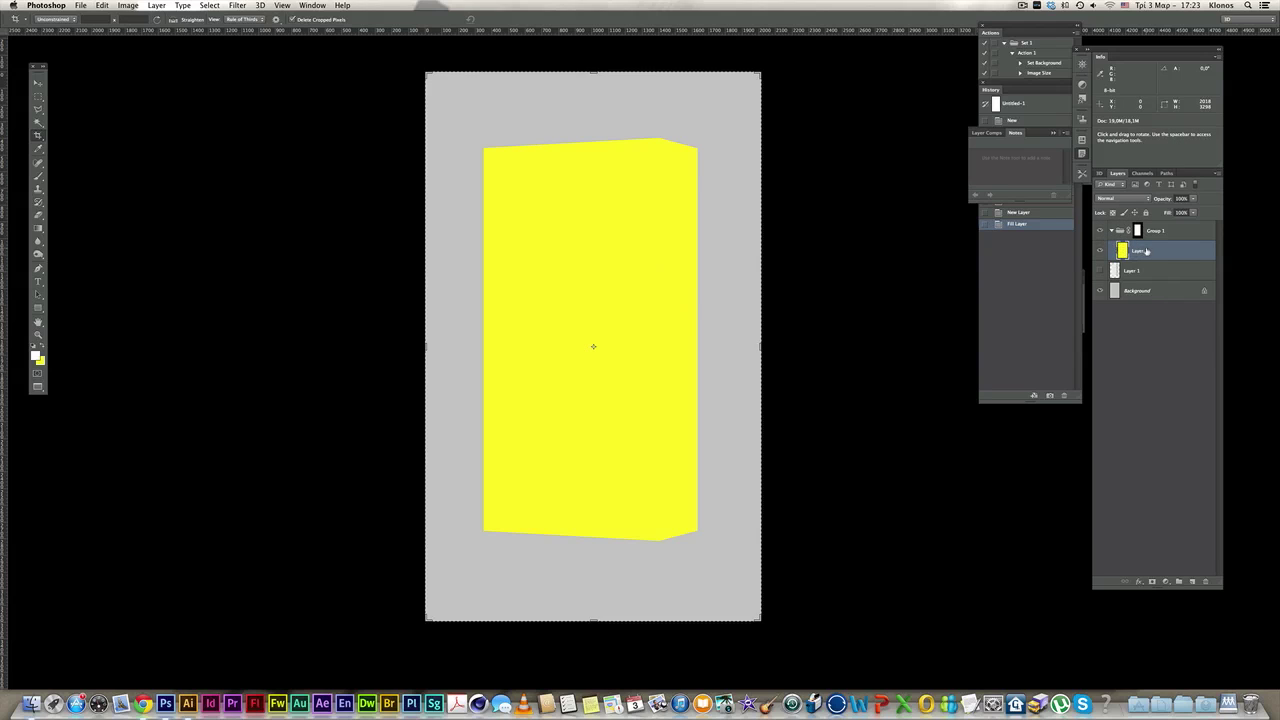
drag(1146, 252, 1204, 581)
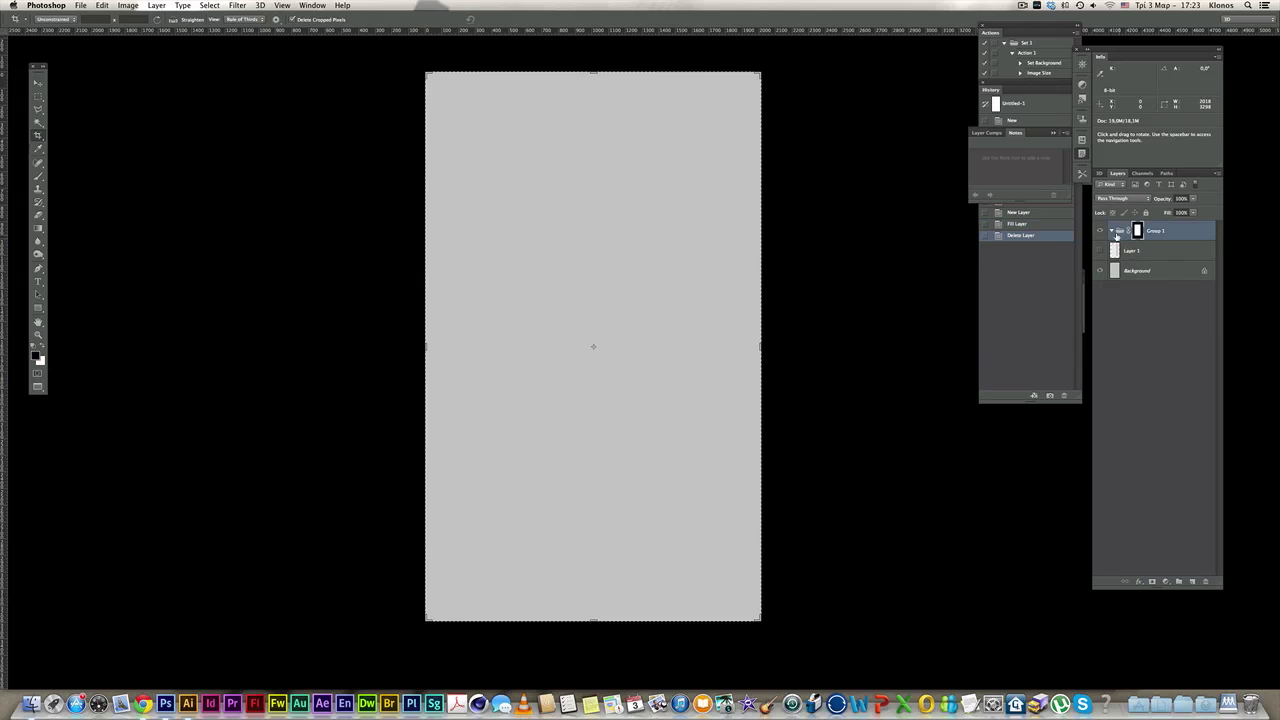
- Add a new layer inside Group 1, fill it with the white foreground colour and collapse the group
click(1192, 581)
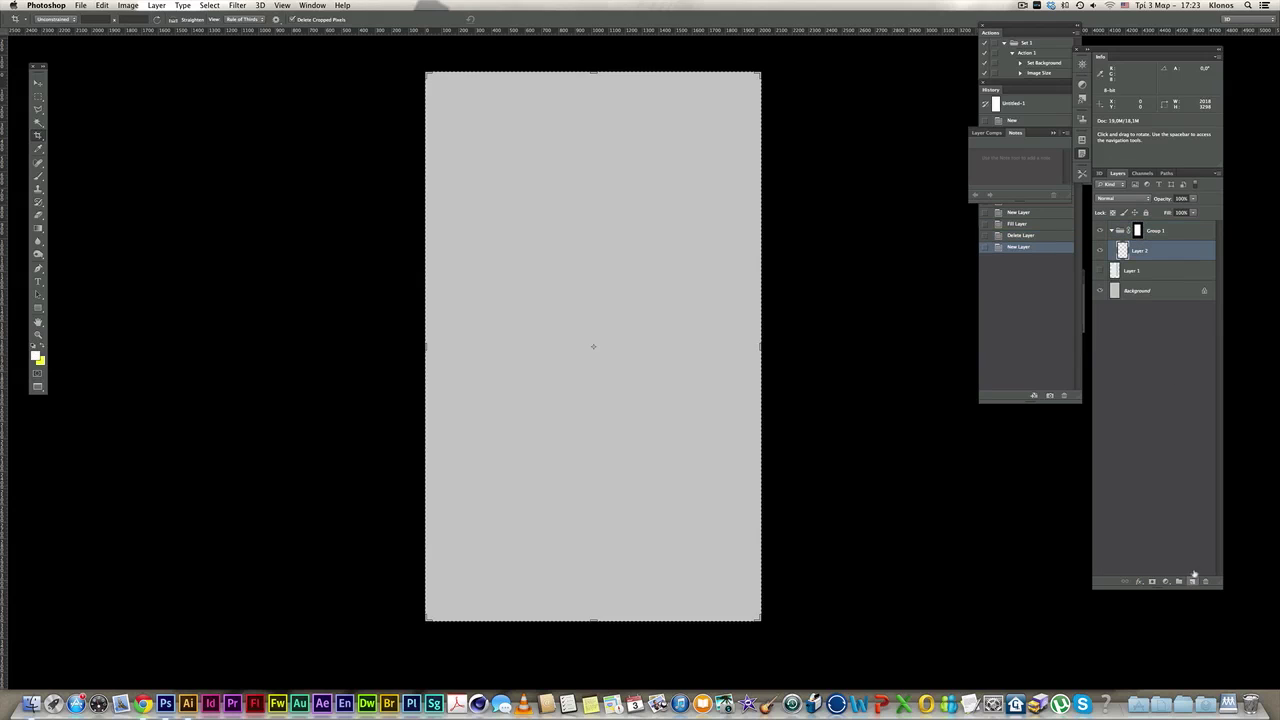
key(alt+BackSpace)
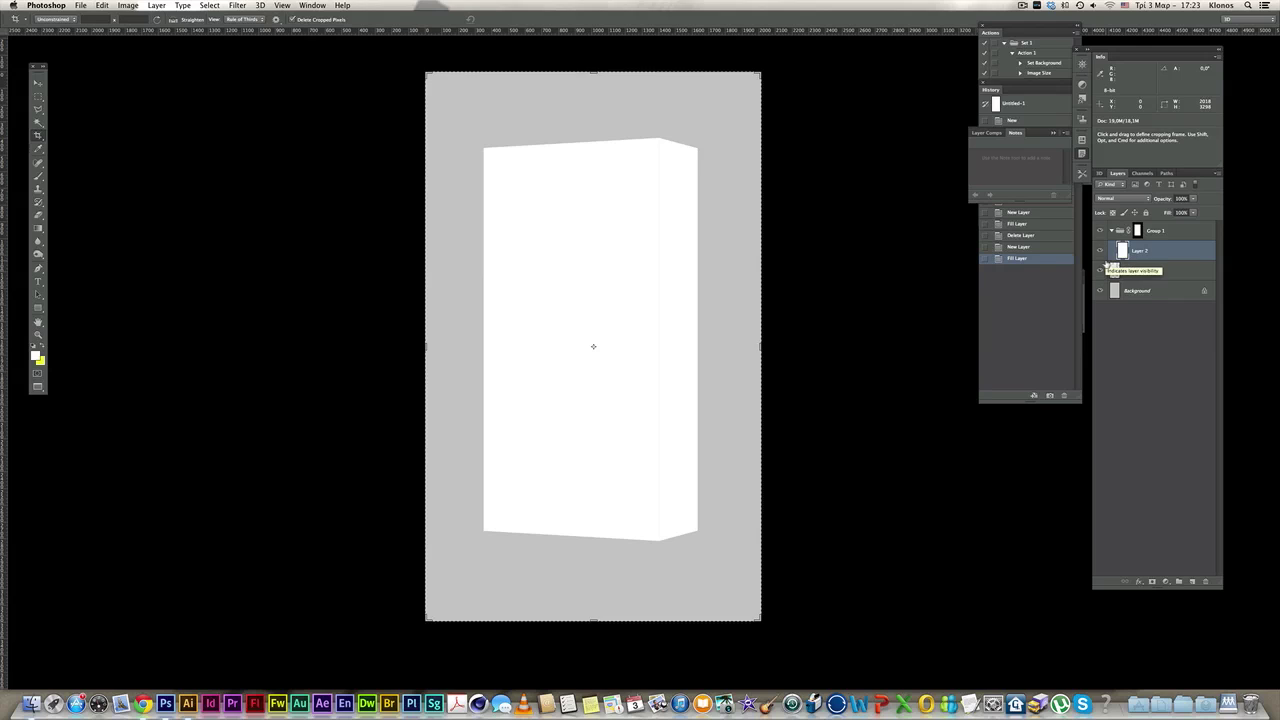
click(1112, 231)
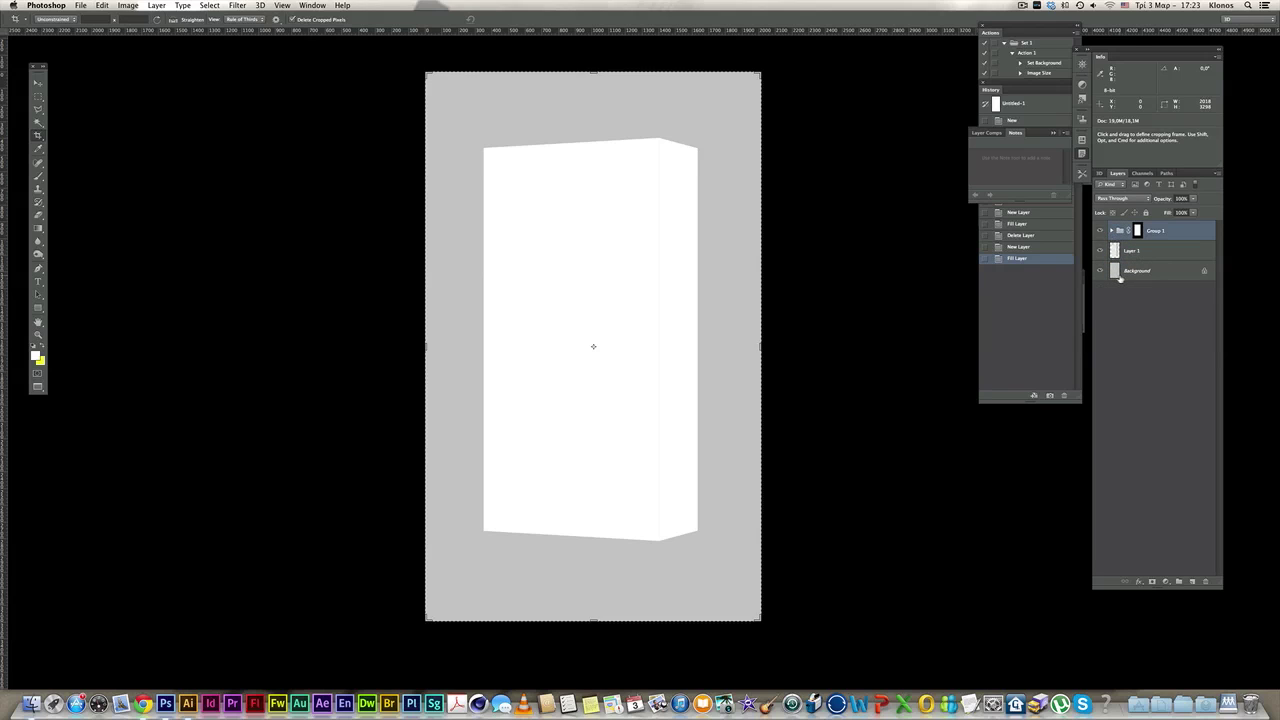
click(1112, 232)
click(1112, 232)
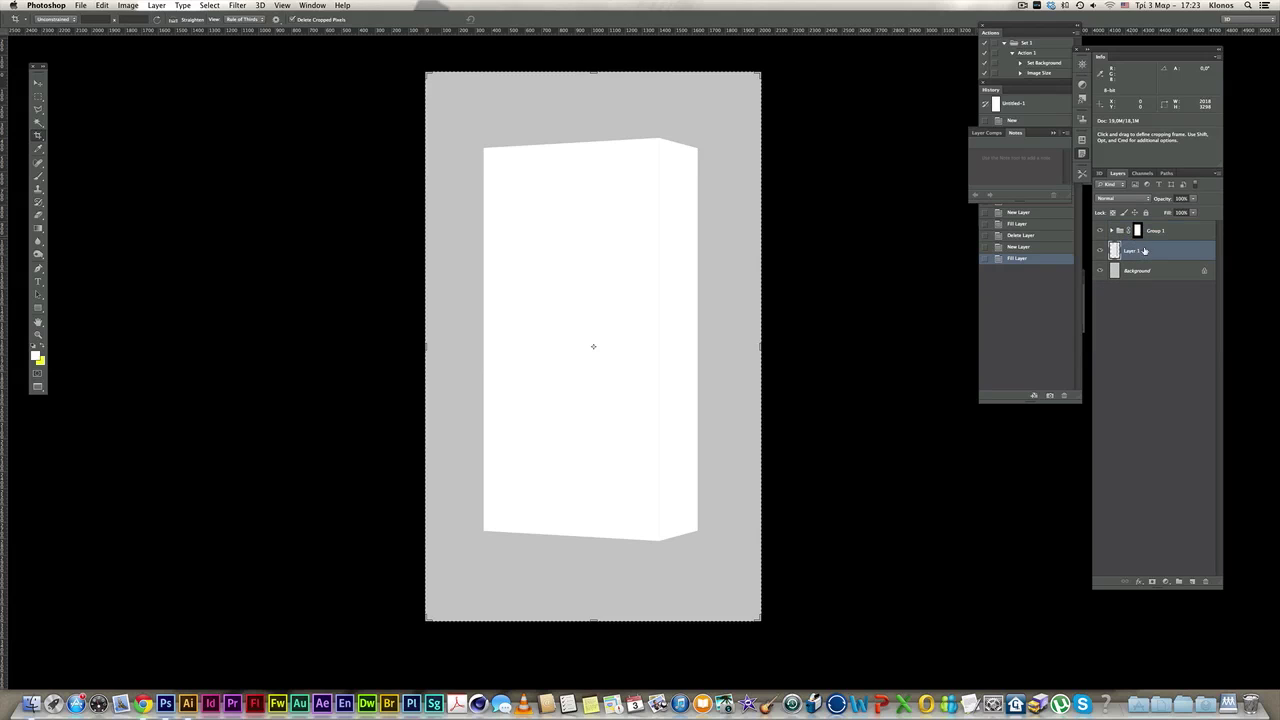
- Add a new layer above Layer 1 and prepare a small soft black brush with 0% hardness for the contact shadow
click(1191, 581)
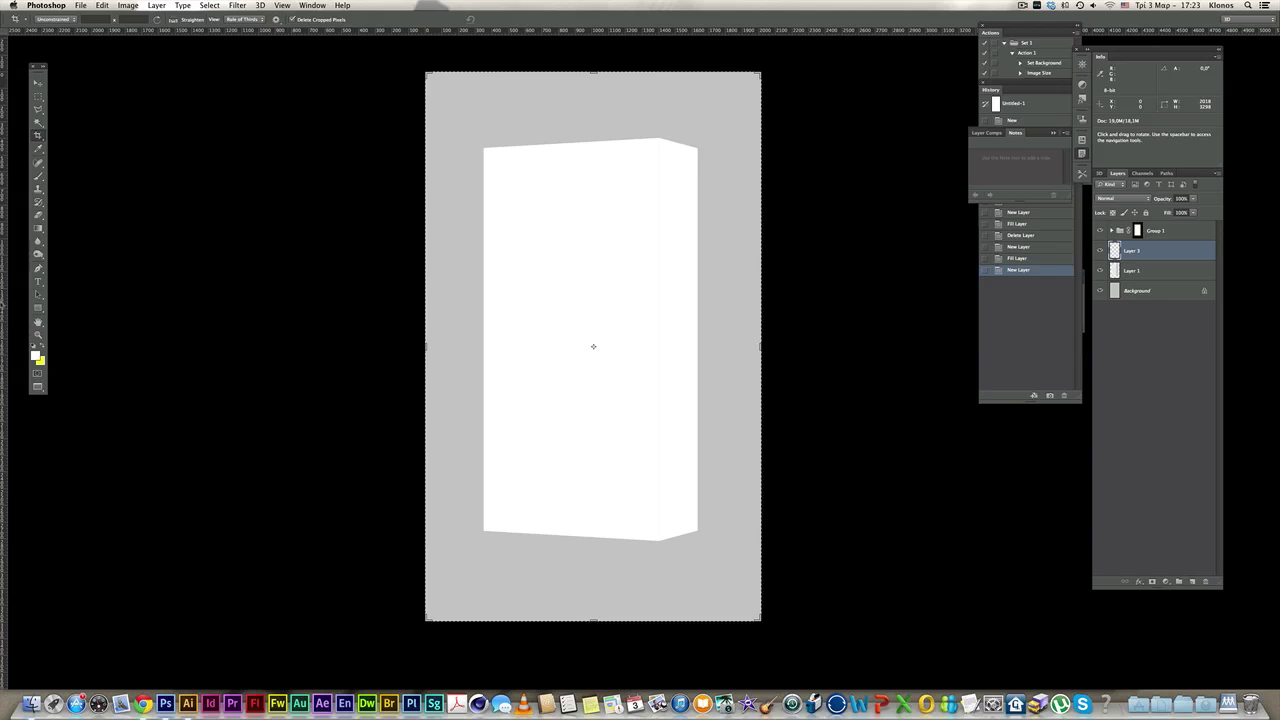
click(38, 176)
drag(537, 457, 728, 539)
key(bracketleft)
key(bracketleft)
key(bracketleft)
key(bracketleft)
key(bracketleft)
key(bracketleft)
key(bracketleft)
key(bracketleft)
key(bracketleft)
key(bracketleft)
key(bracketleft)
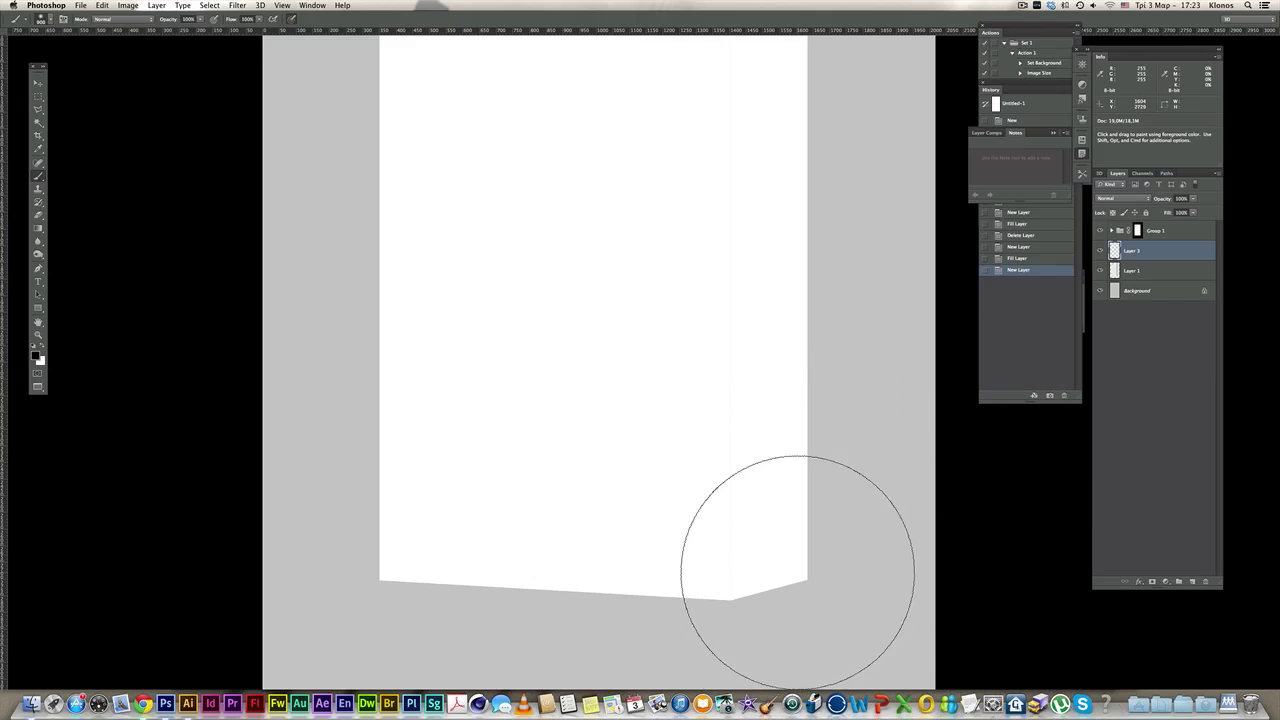
key(bracketleft)
key(bracketleft)
key(bracketleft)
key(bracketleft)
key(bracketleft)
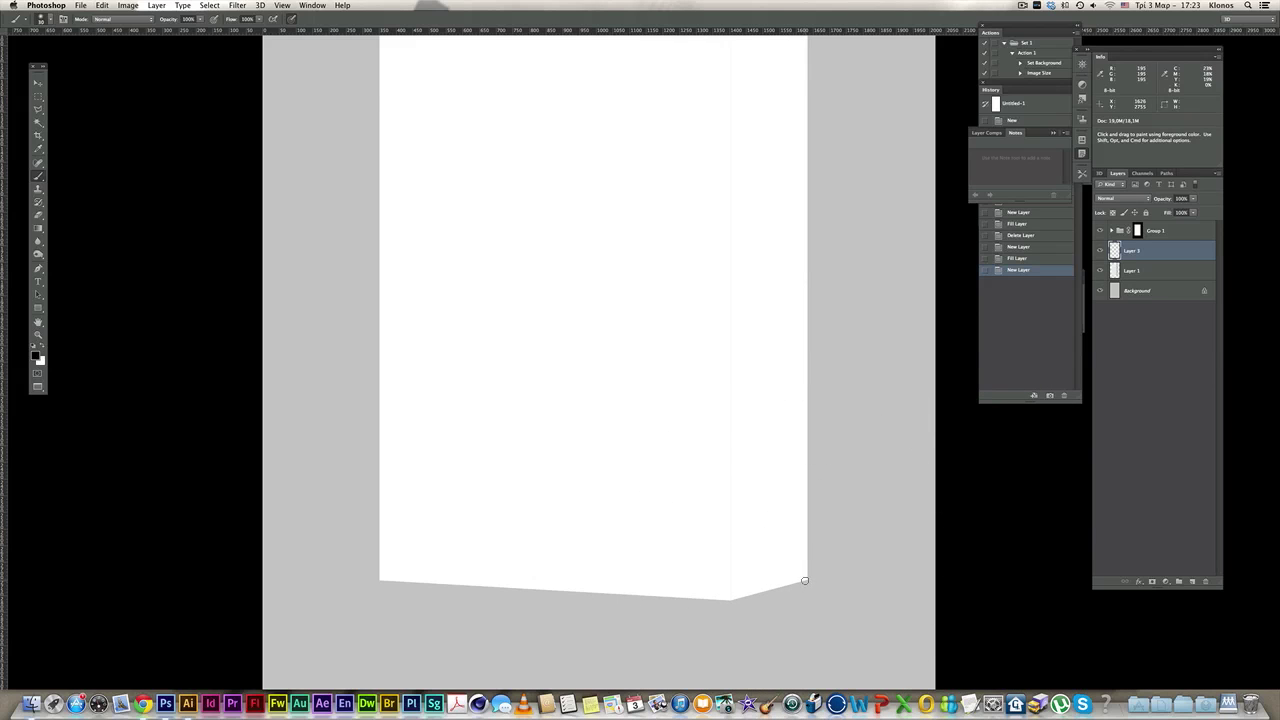
click(40, 19)
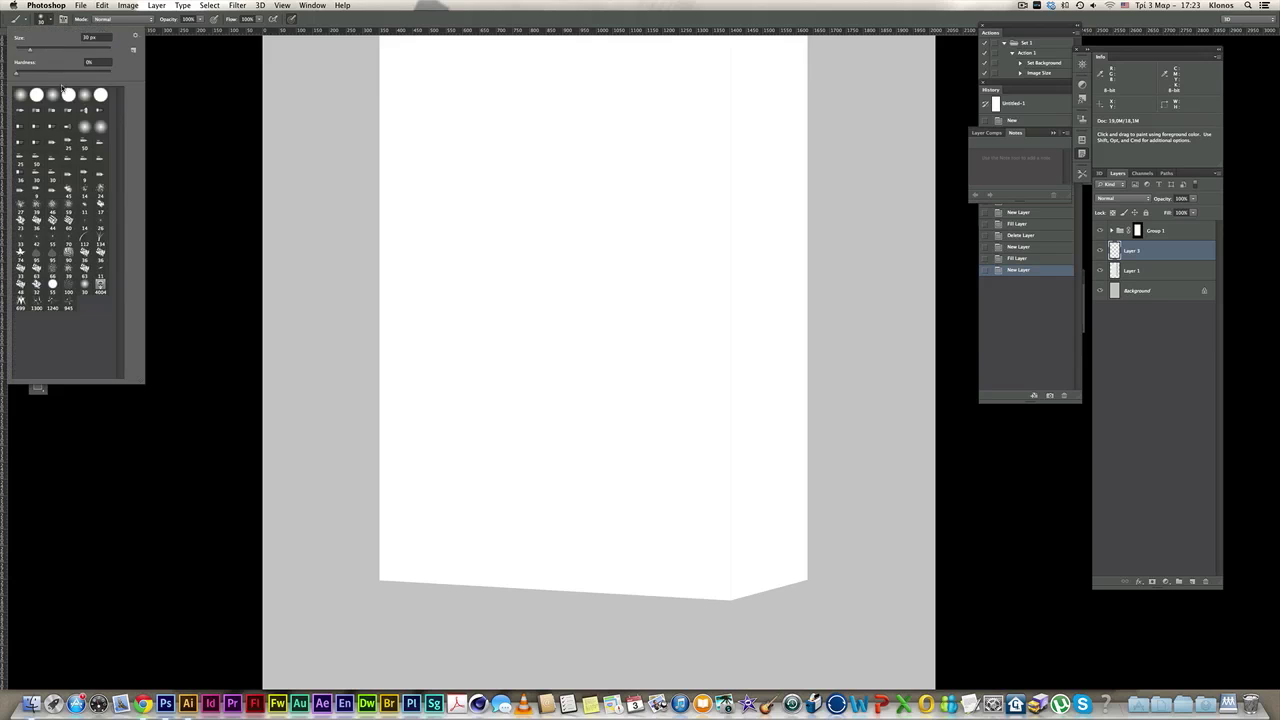
click(164, 116)
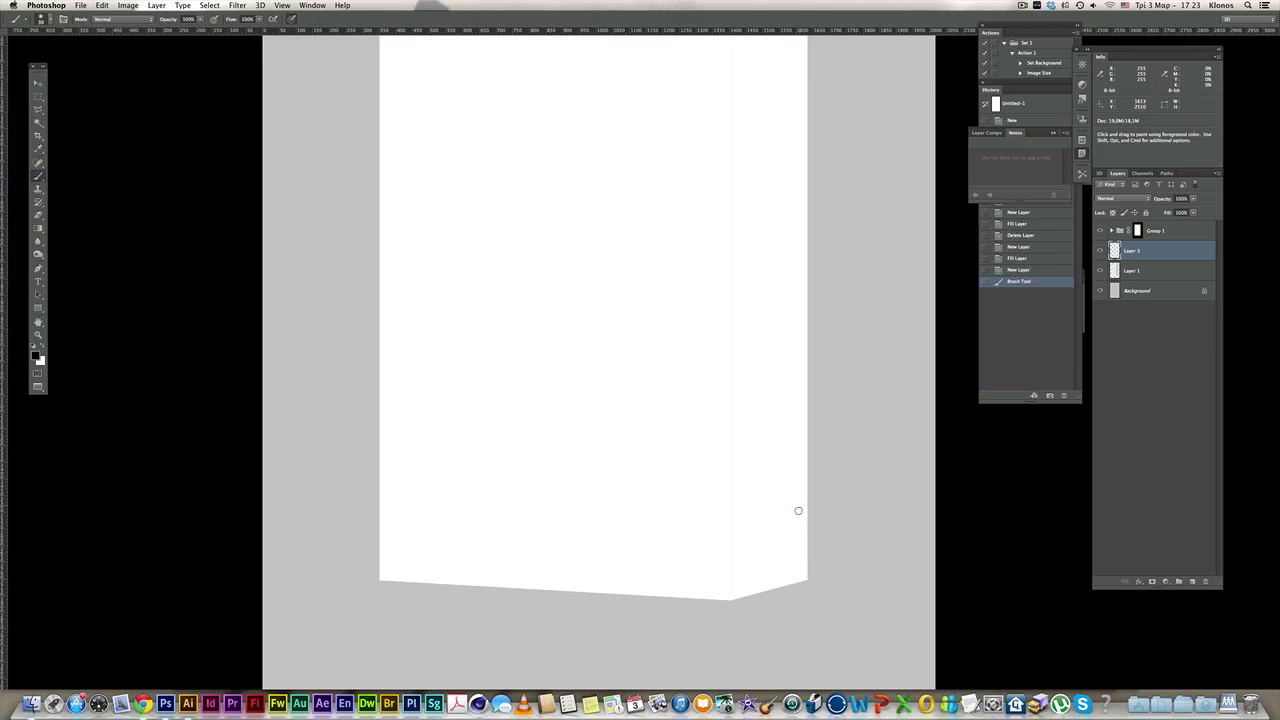
- Paint thin straight black strokes along both bottom edges of the box, from corner to corner
shift+click(806, 580)
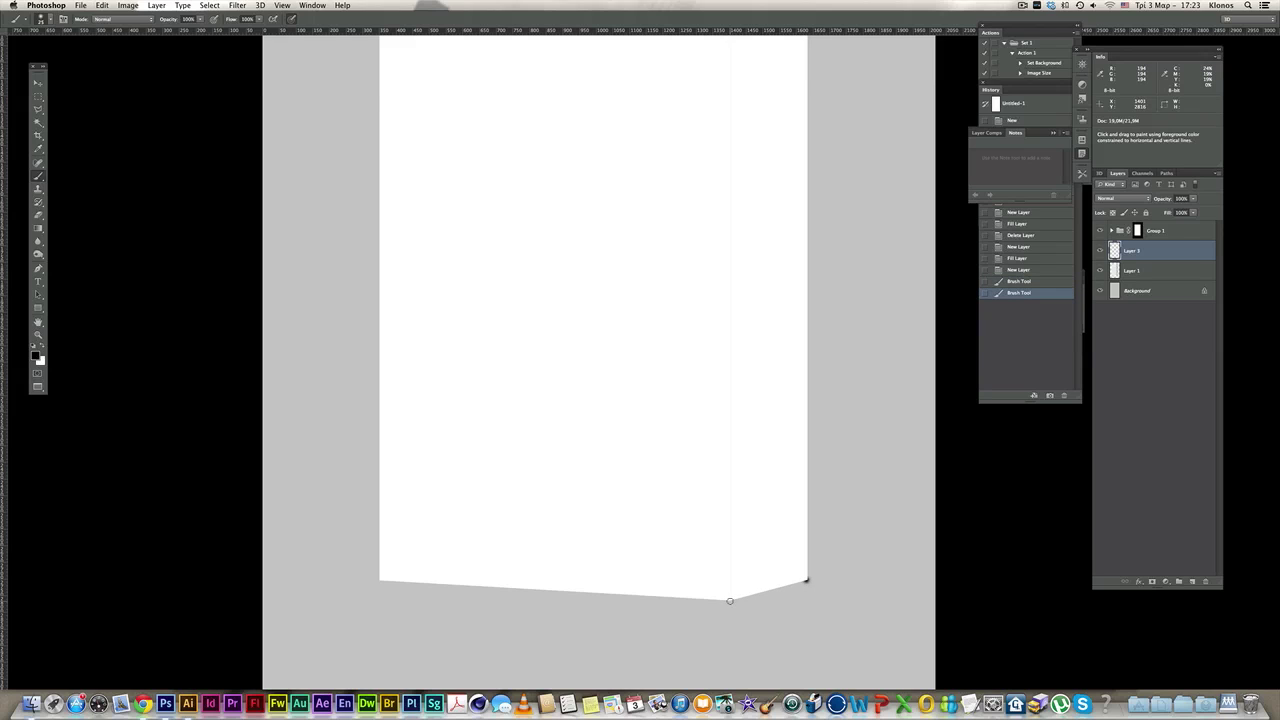
shift+click(730, 600)
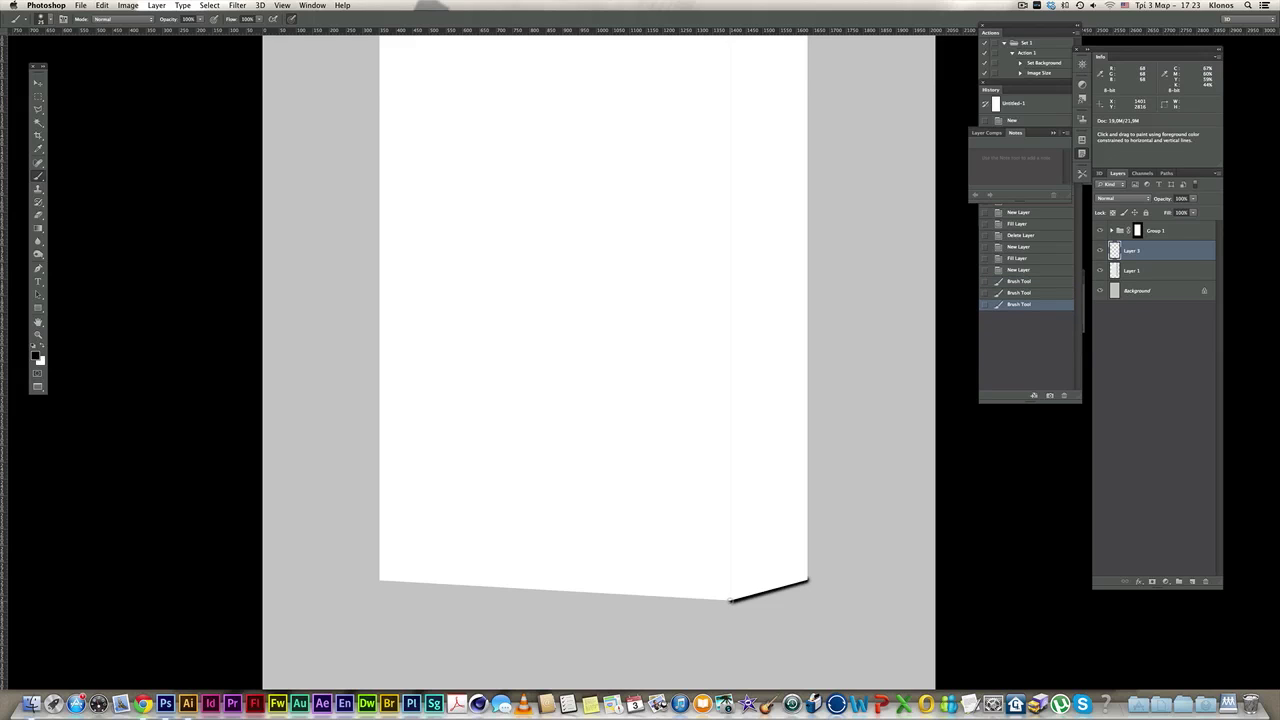
shift+click(381, 579)
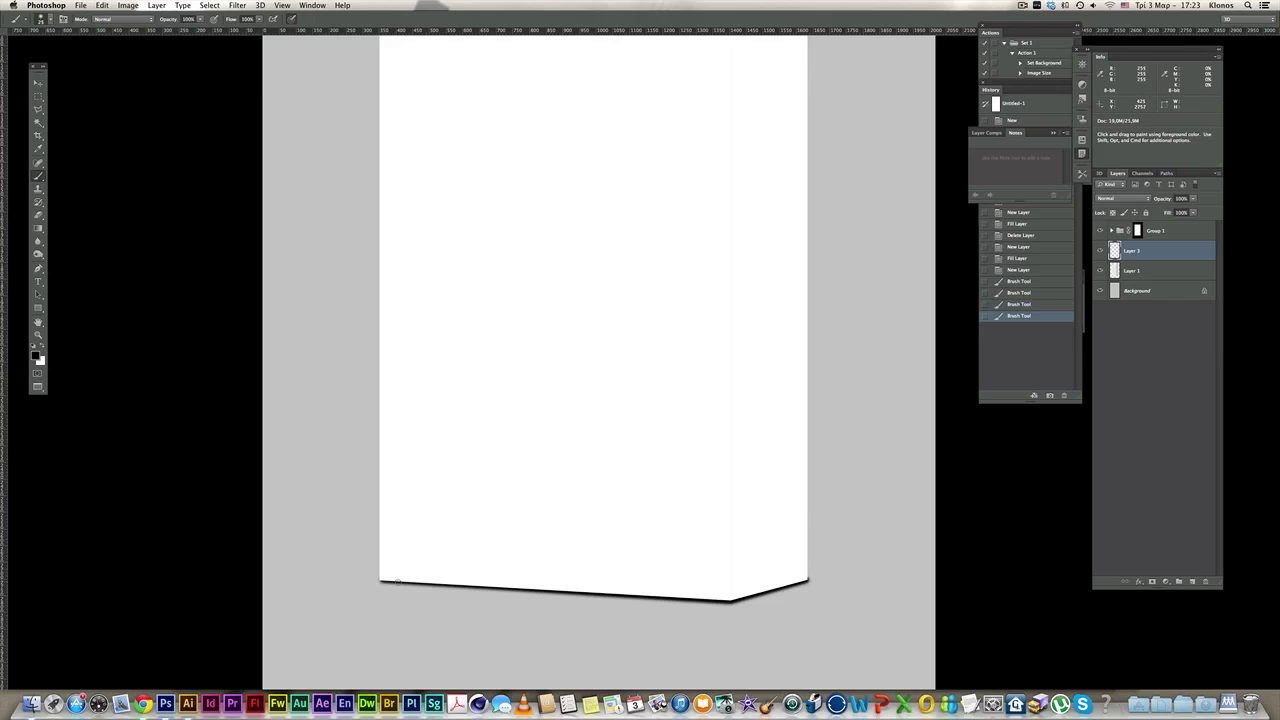
click(381, 580)
shift+click(729, 601)
- Set the thin shadow layer to Multiply blending at 54% opacity
click(1115, 196)
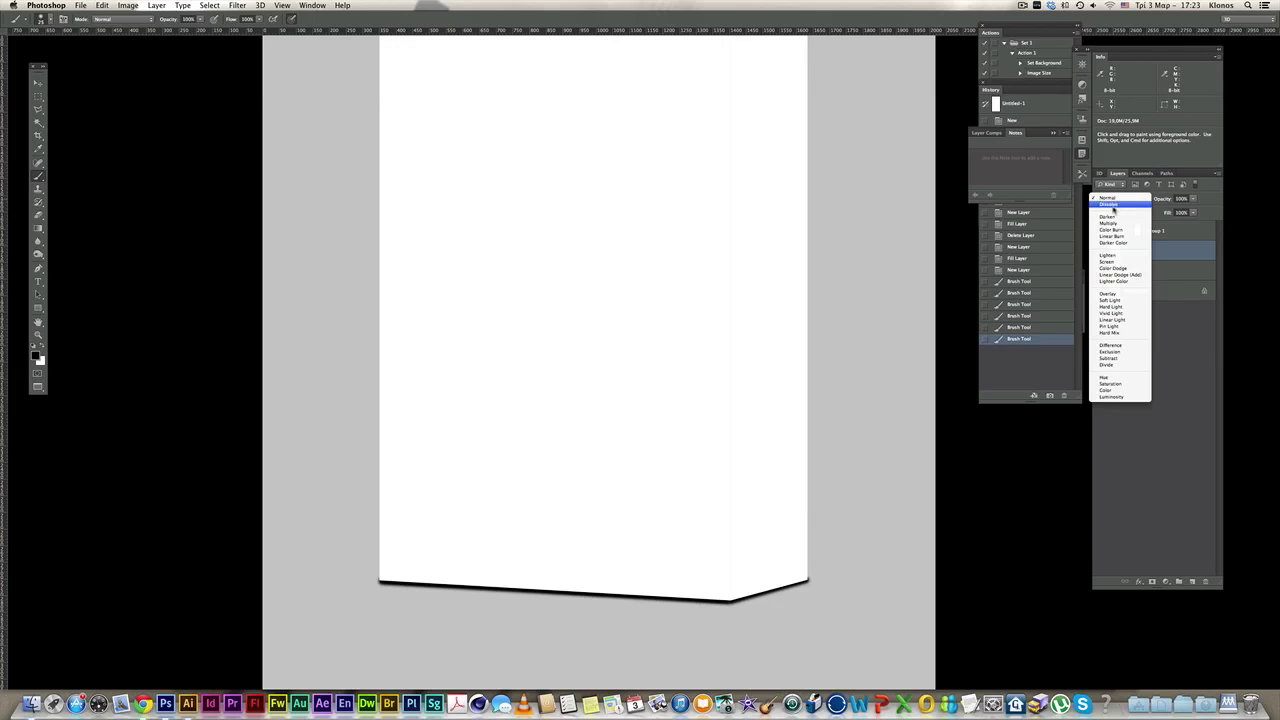
click(1115, 225)
click(1192, 198)
drag(1182, 212, 1177, 211)
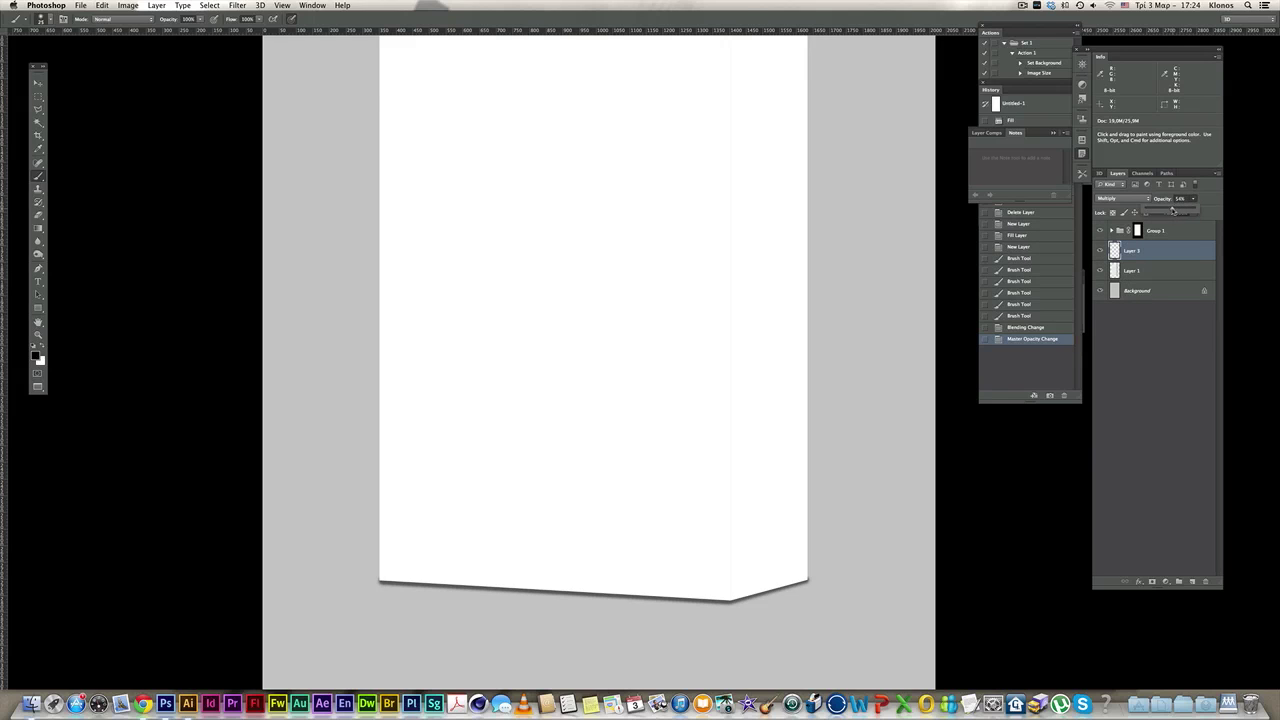
- Add a layer mask to the thin shadow layer and paint out the stroke ends at the box's outer bottom corners
click(1152, 581)
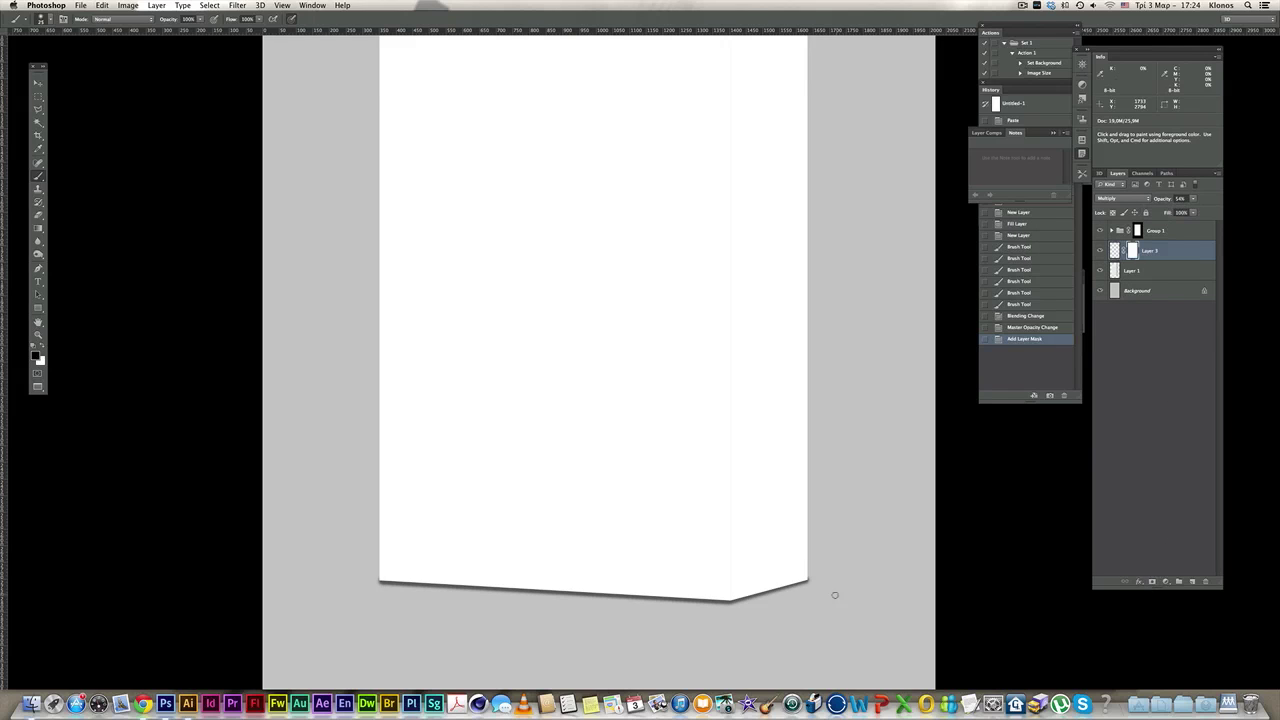
drag(806, 570, 820, 571)
drag(349, 576, 369, 577)
click(386, 576)
- Add another layer directly above Layer 1 and paint thicker soft black strokes along both bottom edges of the box
key(alt+space)
alt+click(720, 365)
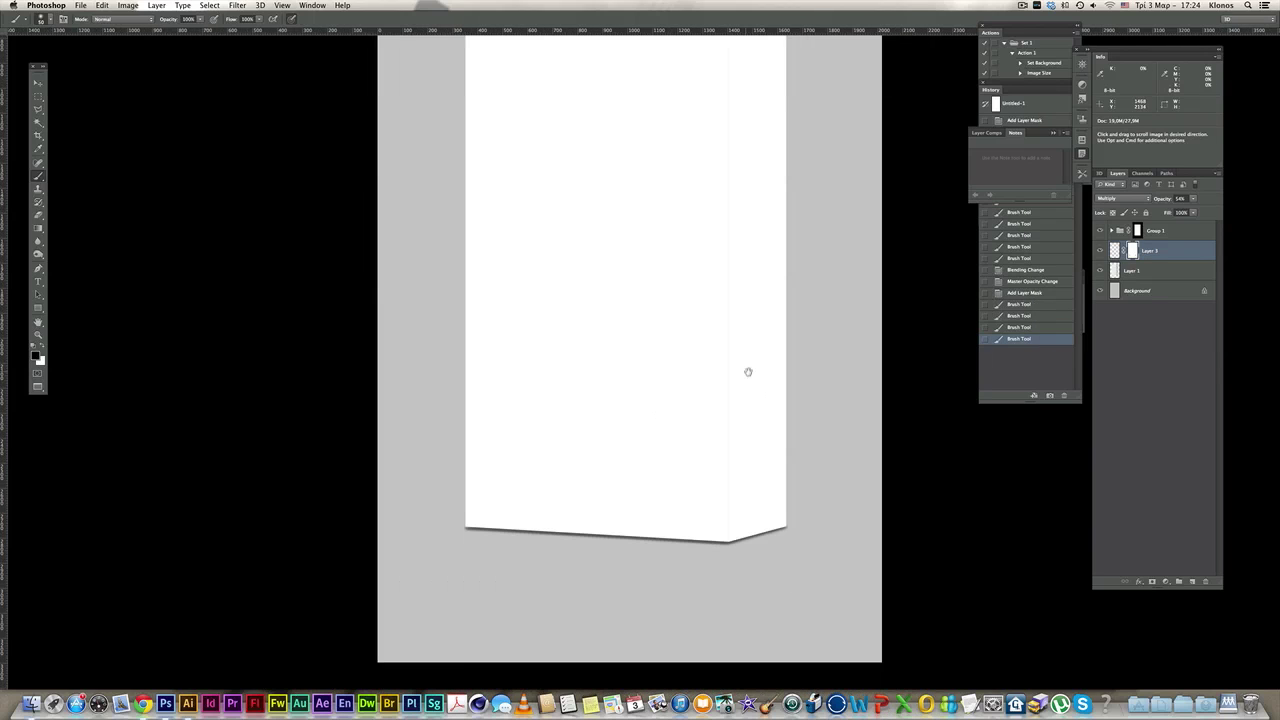
click(1154, 272)
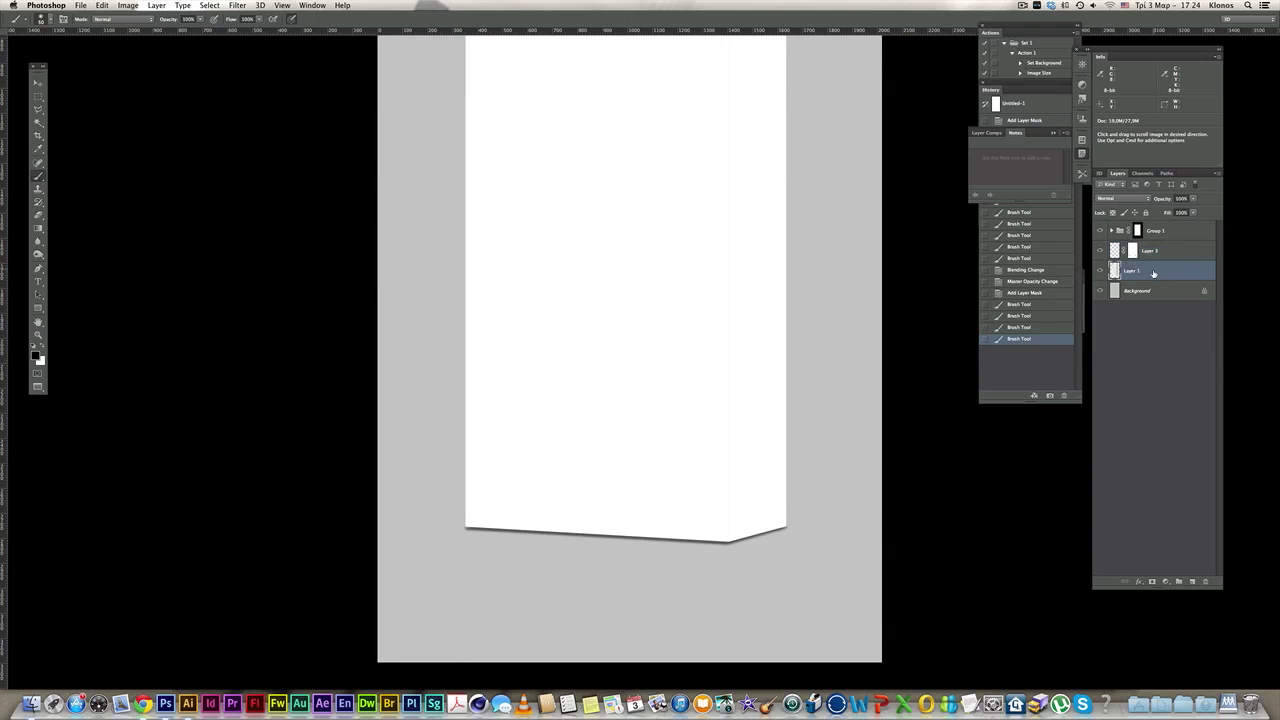
click(1192, 582)
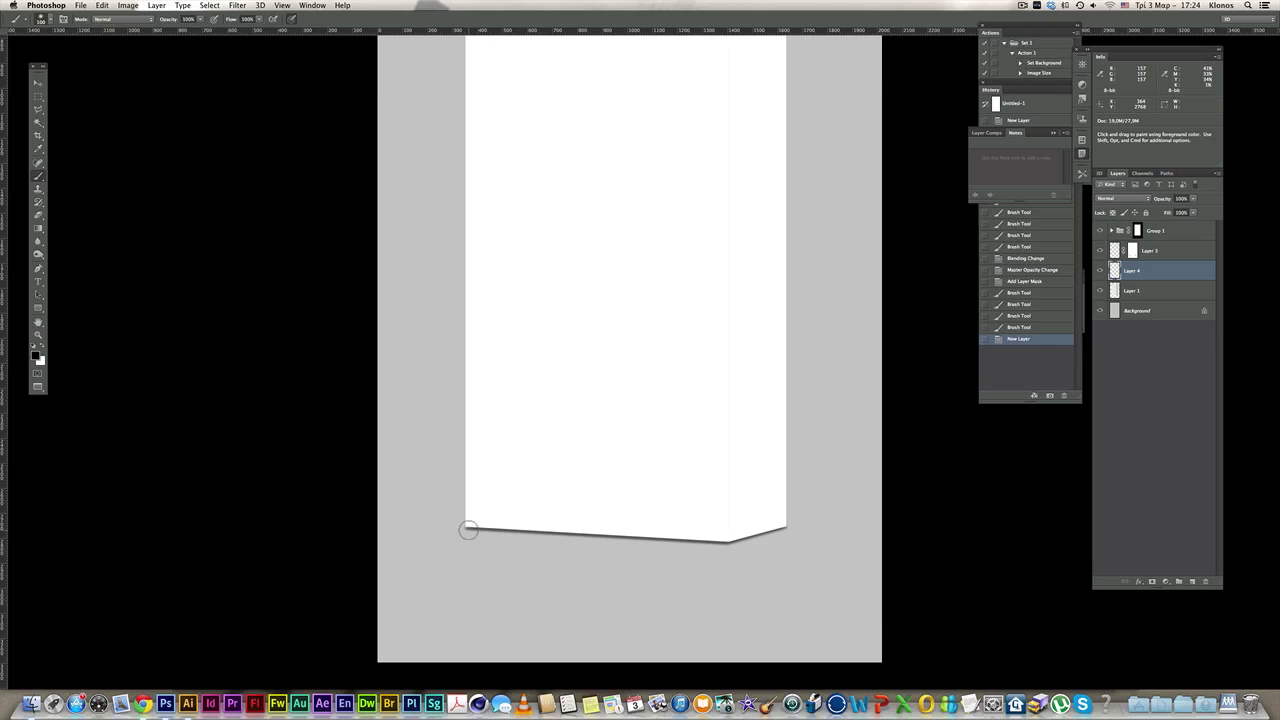
click(468, 530)
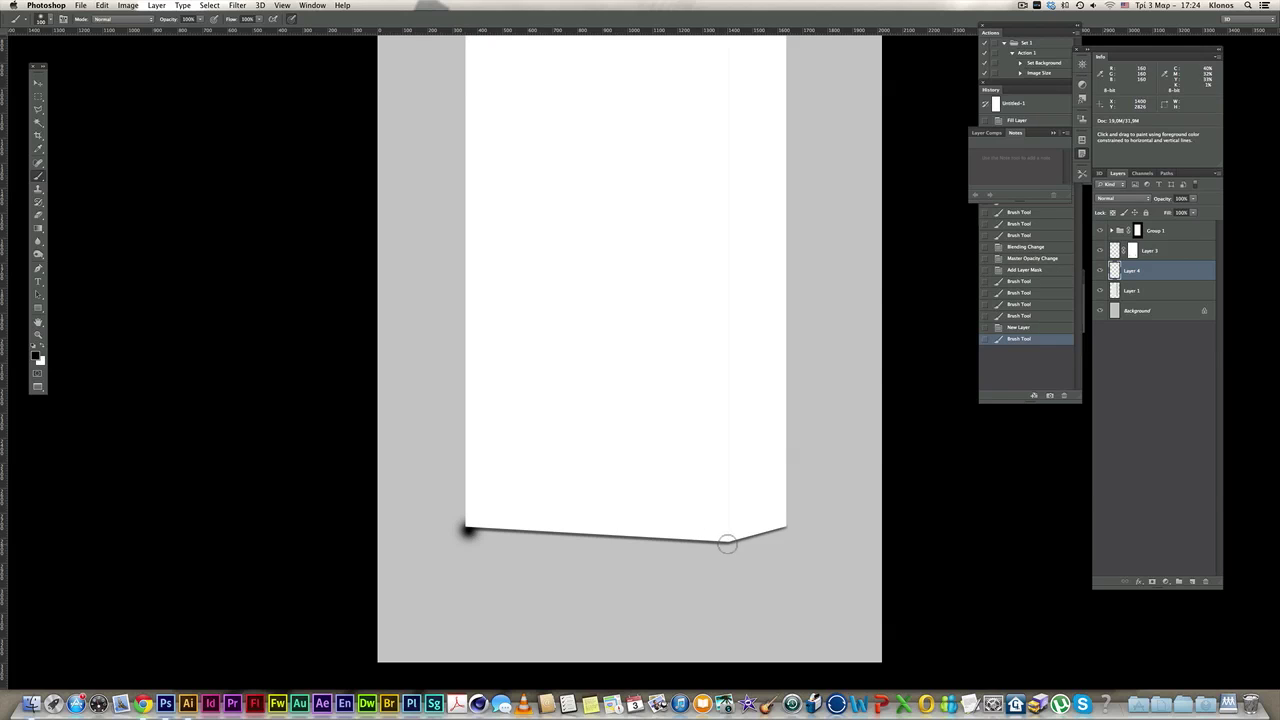
shift+click(727, 543)
shift+click(785, 525)
shift+click(510, 521)
shift+click(472, 527)
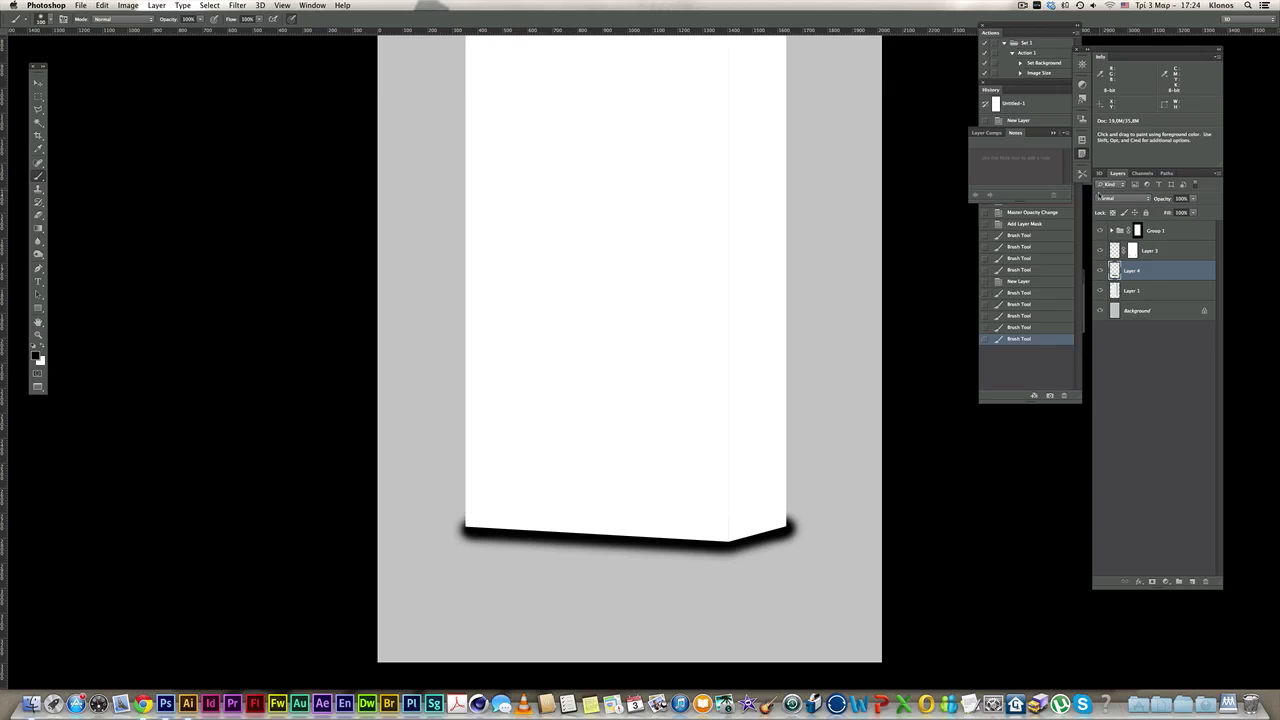
- Set the thicker shadow layer to Multiply blending at 17% opacity
click(1099, 197)
click(1112, 230)
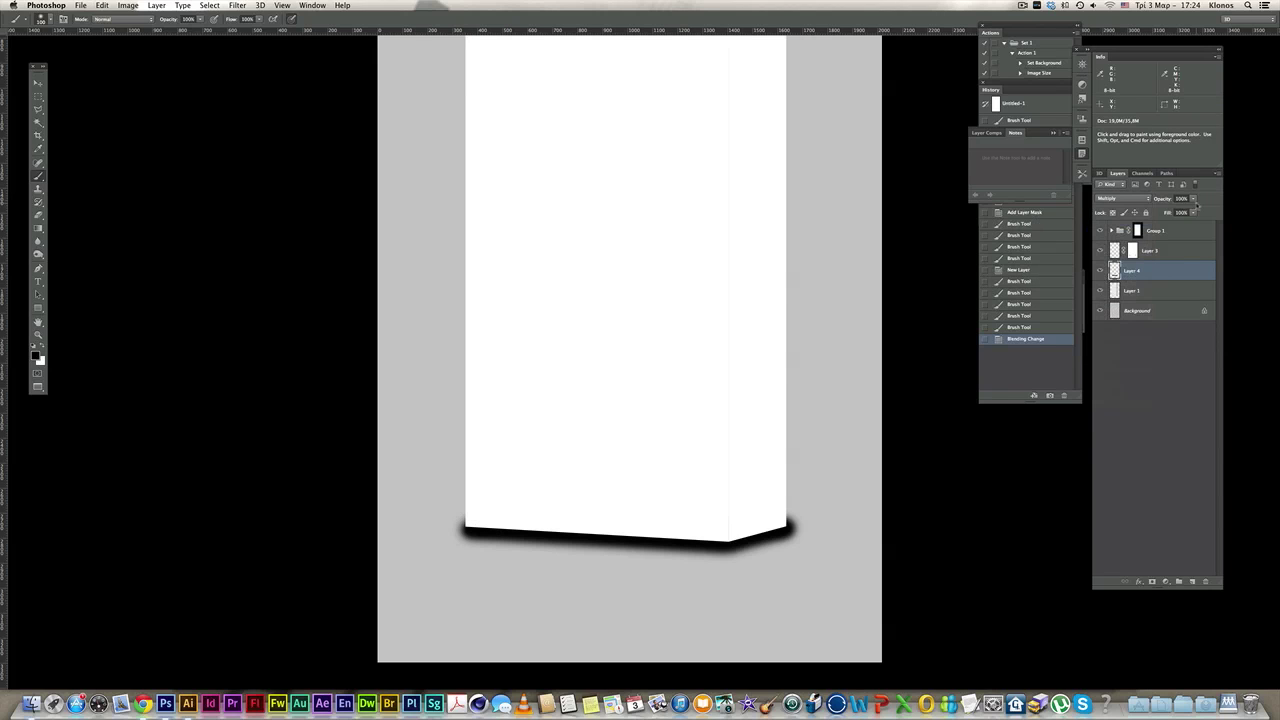
click(1191, 211)
drag(1170, 211, 1155, 211)
- Add a layer mask to the thicker shadow layer and brush away the excess shadow around the box's base
click(1152, 582)
click(751, 517)
click(743, 517)
click(721, 563)
shift+click(439, 538)
shift+click(440, 526)
shift+click(550, 500)
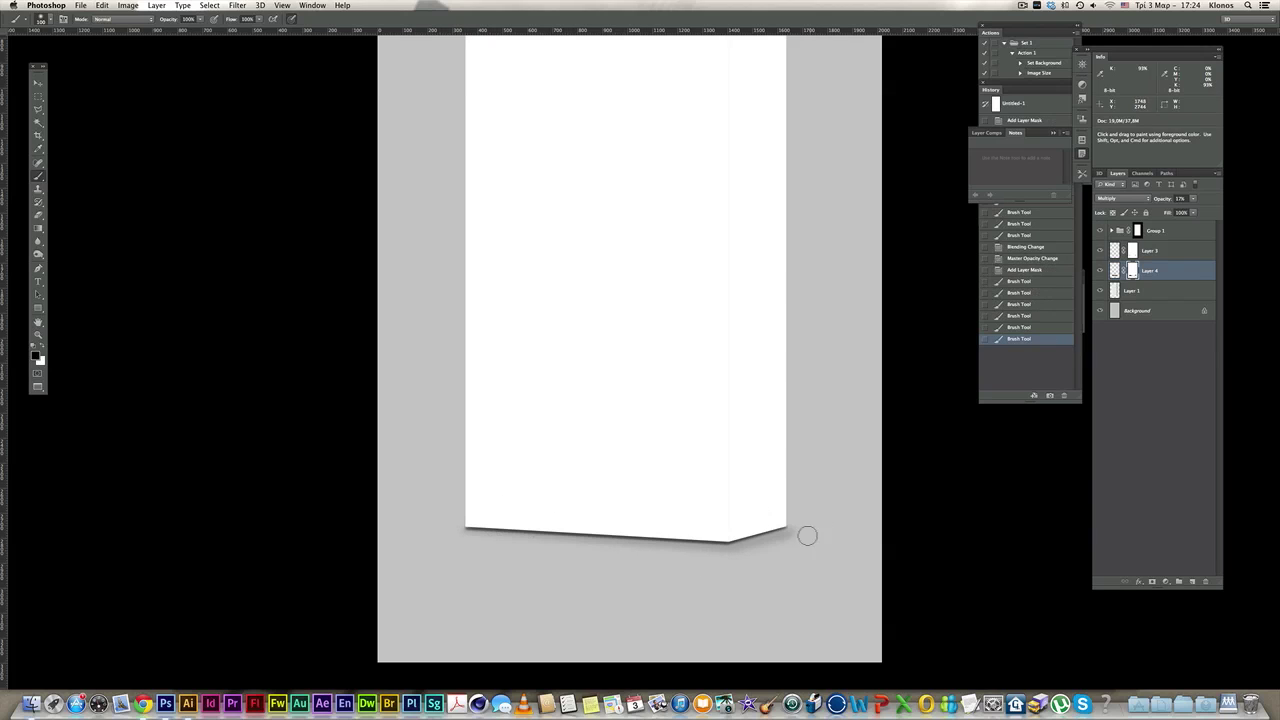
- Nudge the thin shadow on Layer 3 and the thicker shadow on Layer 4 up slightly toward the box's base
alt+click(818, 488)
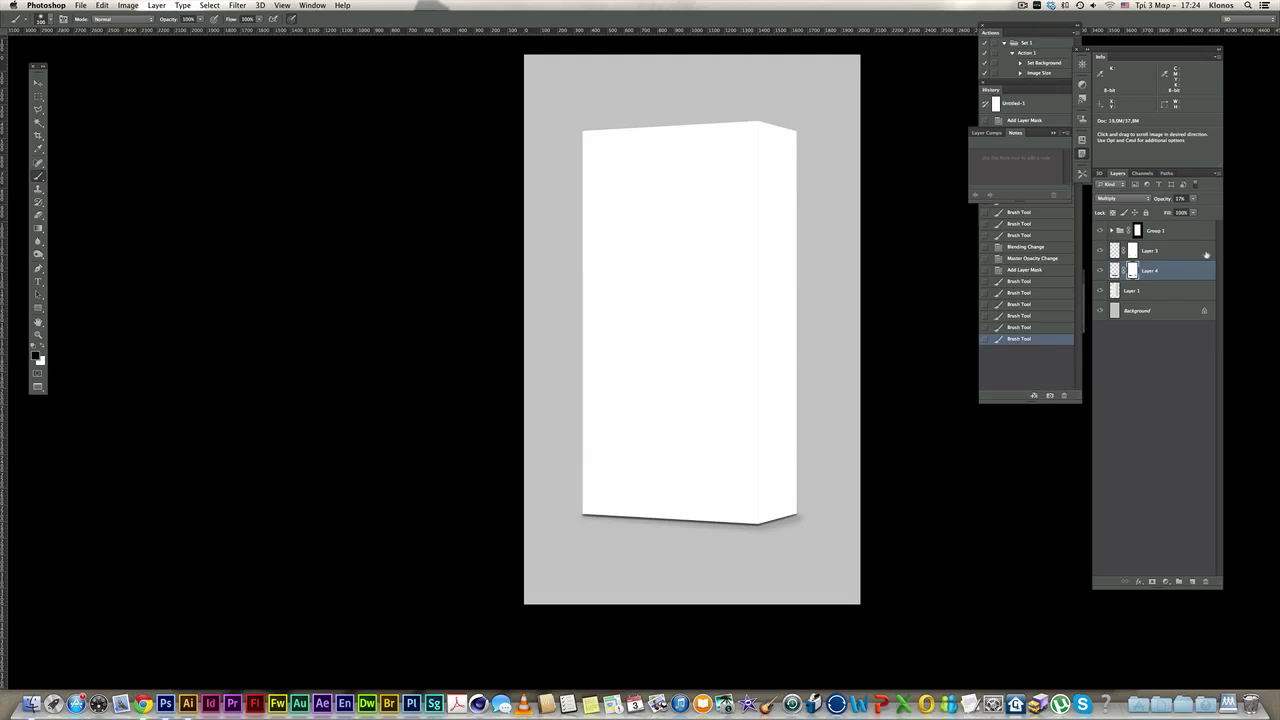
click(1165, 251)
key(super+Up)
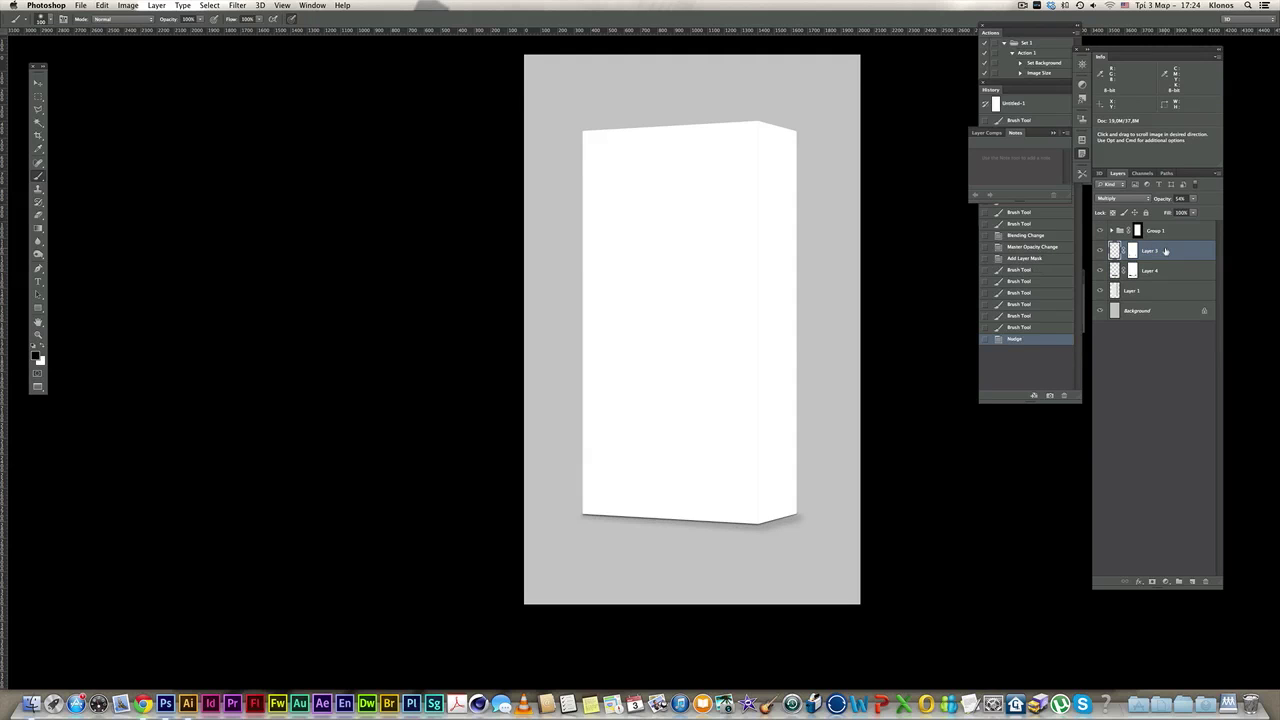
click(1152, 291)
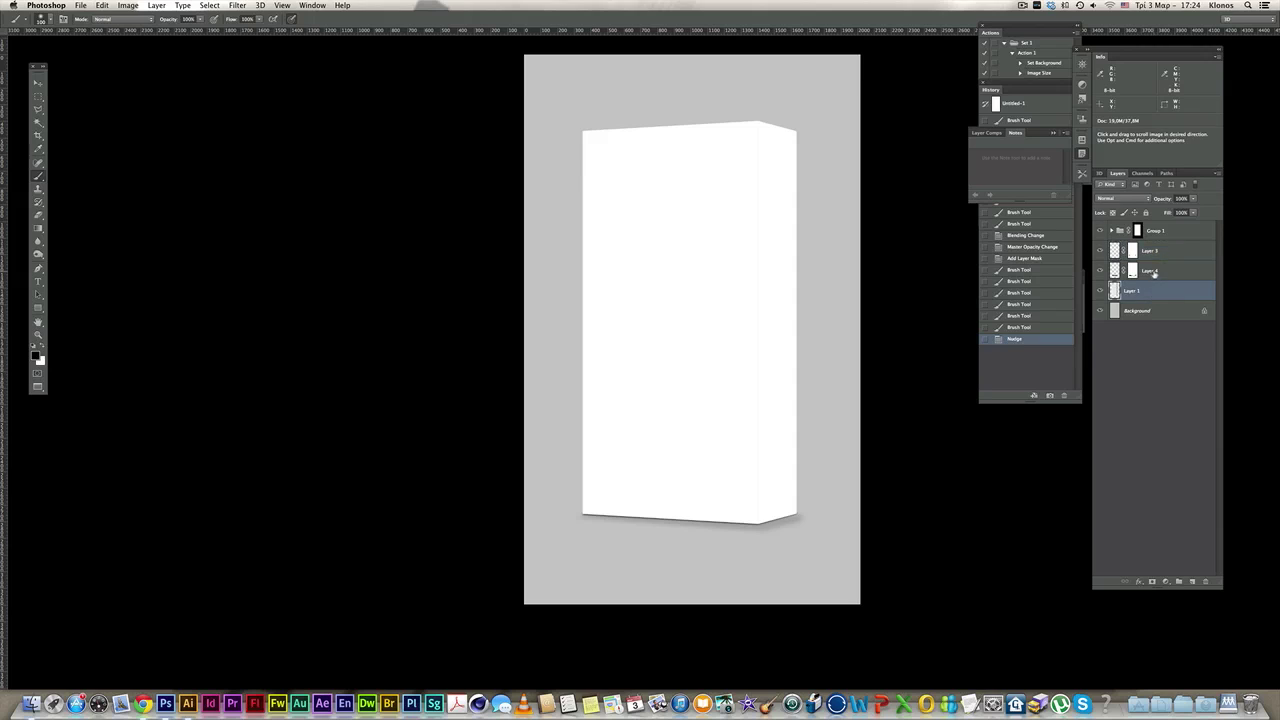
click(1155, 272)
key(super+Up)
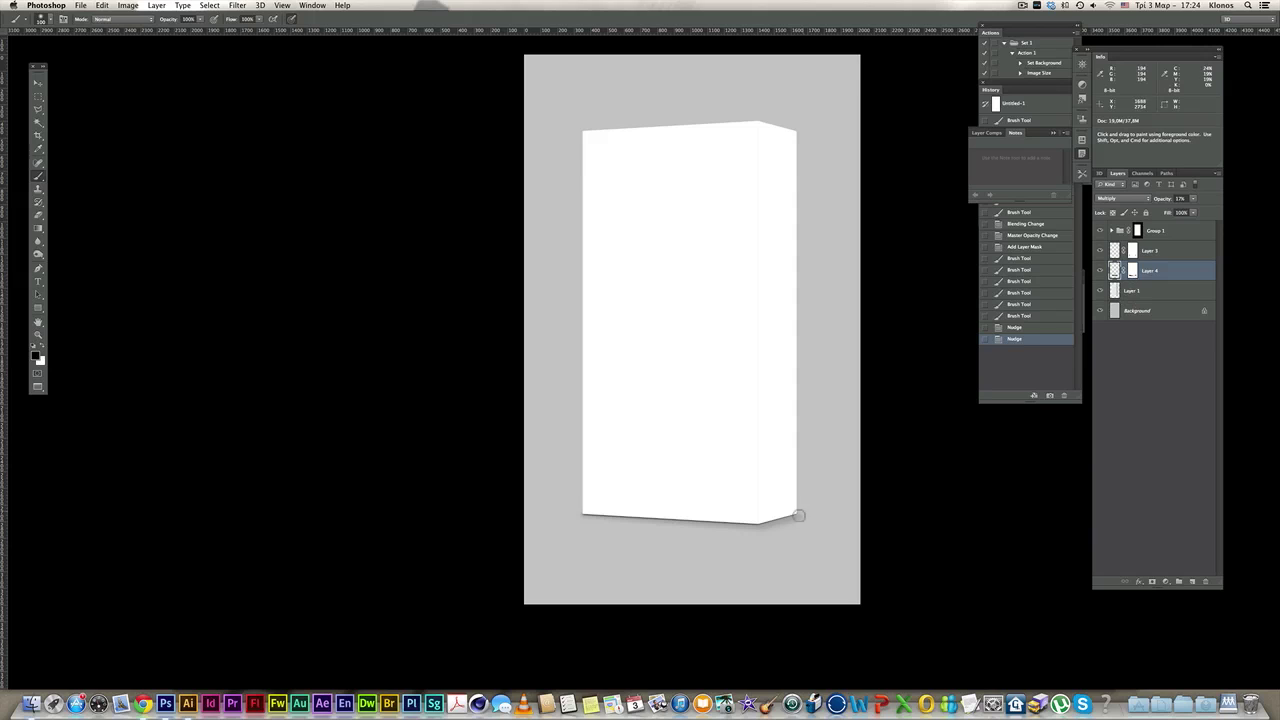
- Soften the thicker shadow at the box's bottom right corner by painting on Layer 4's mask with a larger brush at 15% opacity
click(199, 20)
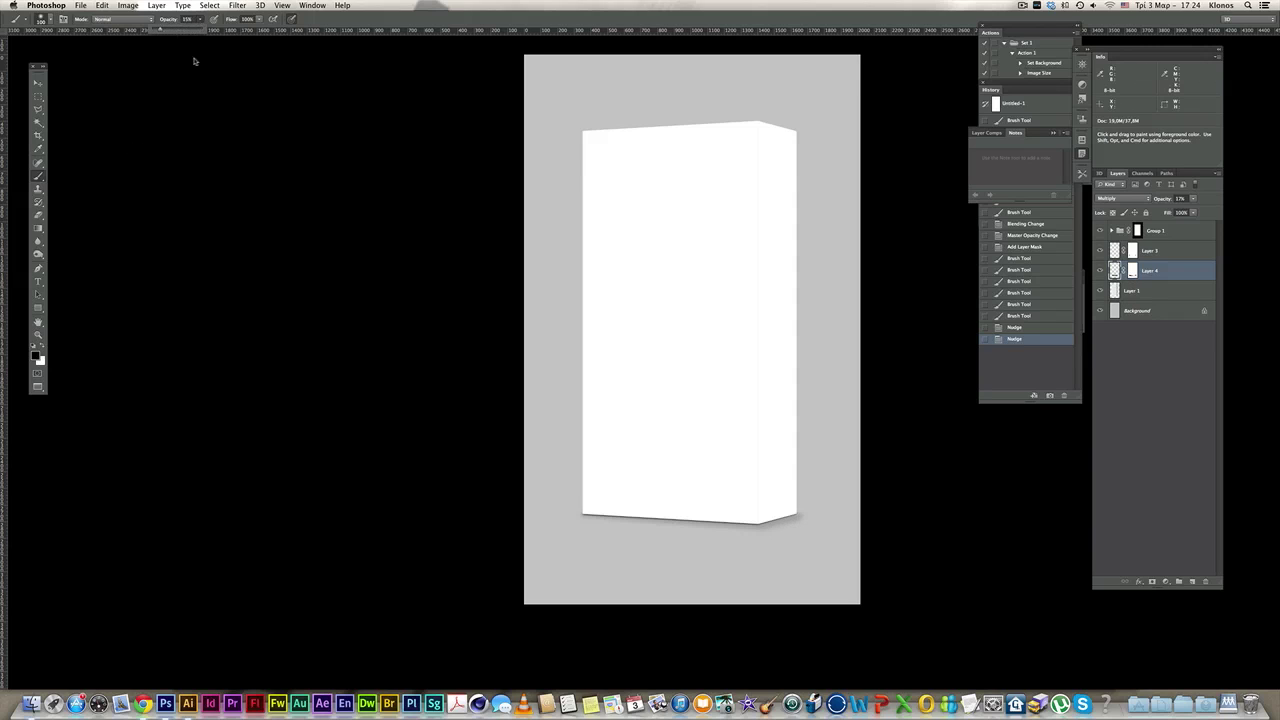
super+click(637, 431)
drag(884, 574, 854, 551)
key(bracketright)
key(bracketright)
key(bracketright)
key(bracketright)
key(bracketright)
key(bracketright)
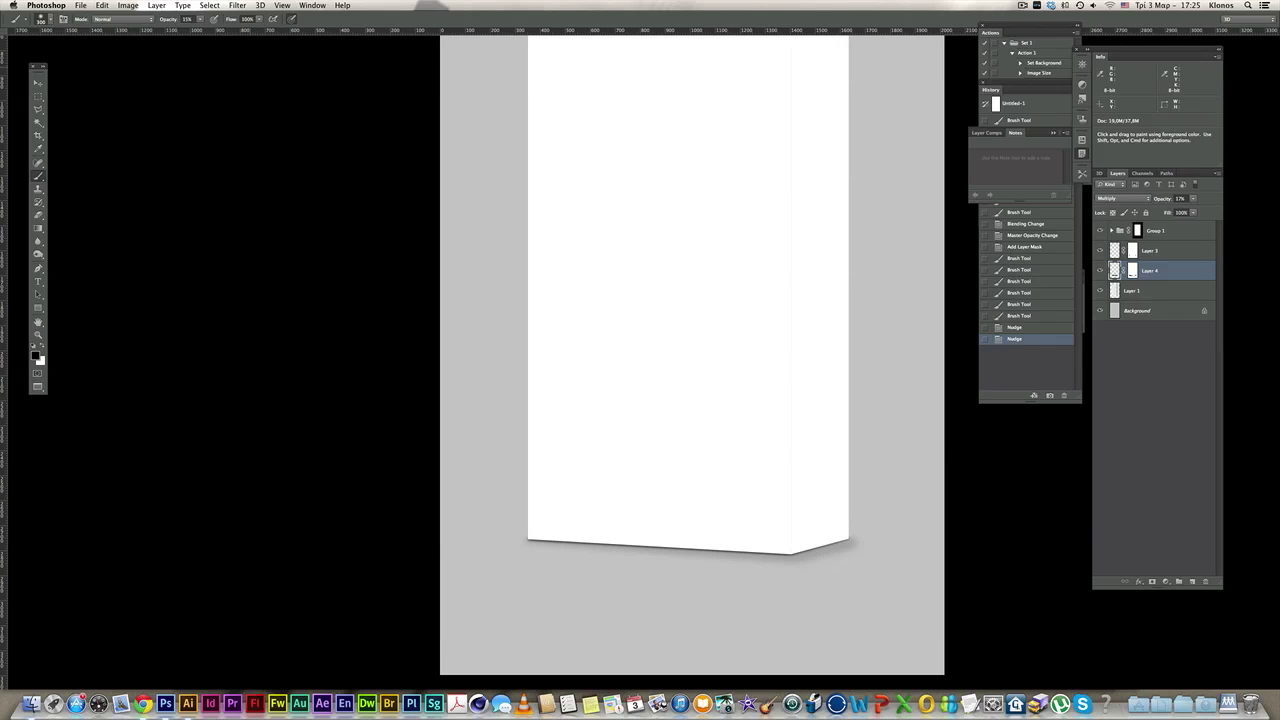
drag(846, 551, 849, 549)
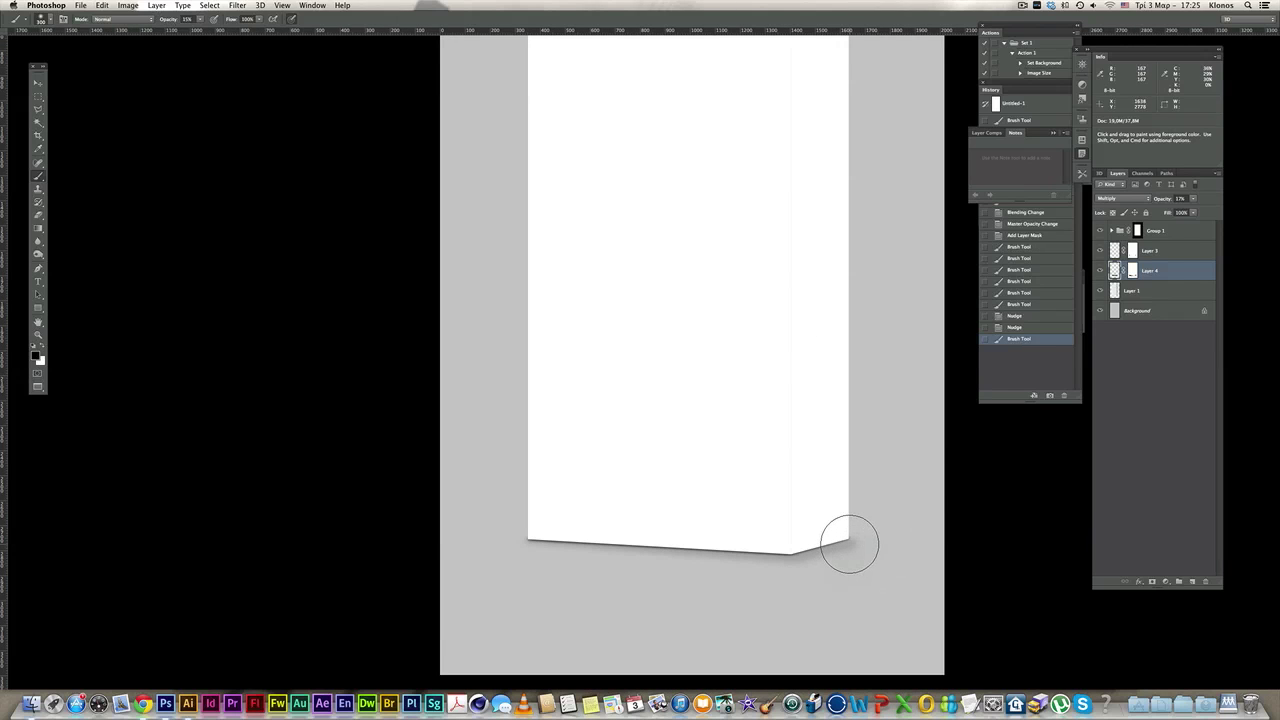
key(super+z)
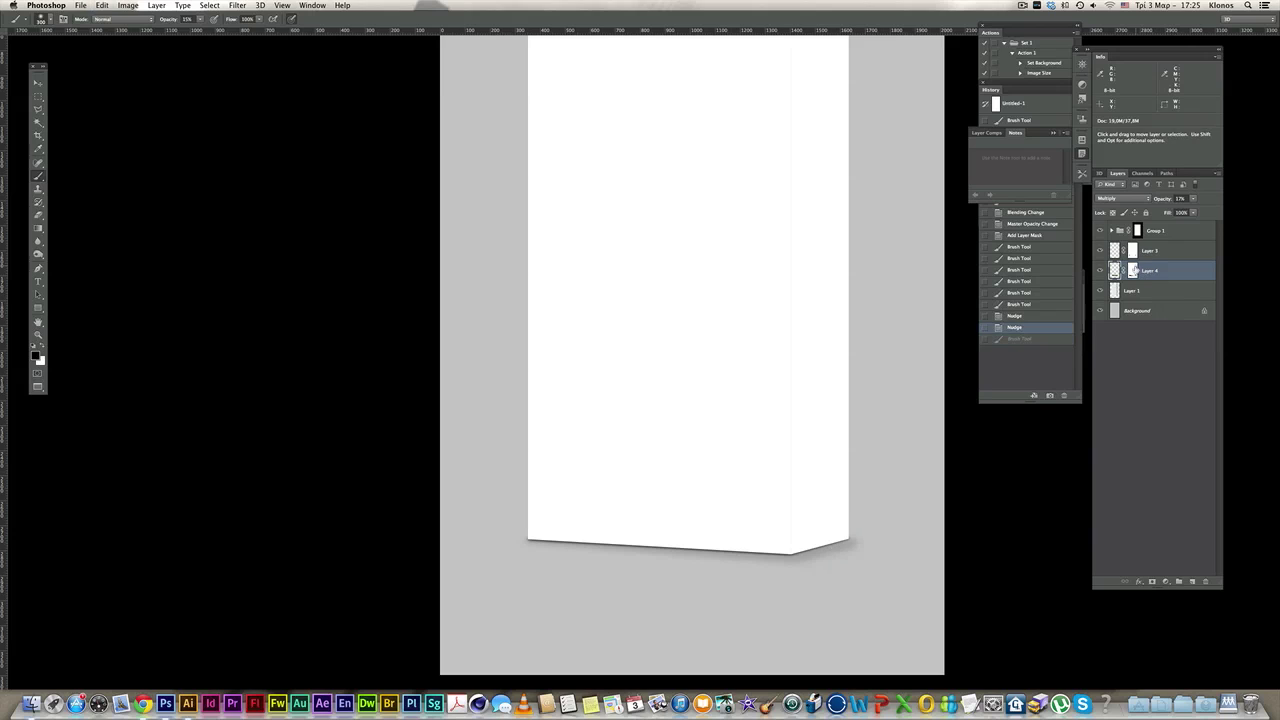
drag(848, 543, 851, 544)
click(856, 544)
click(856, 544)
click(856, 545)
click(848, 553)
alt+super+click(829, 447)
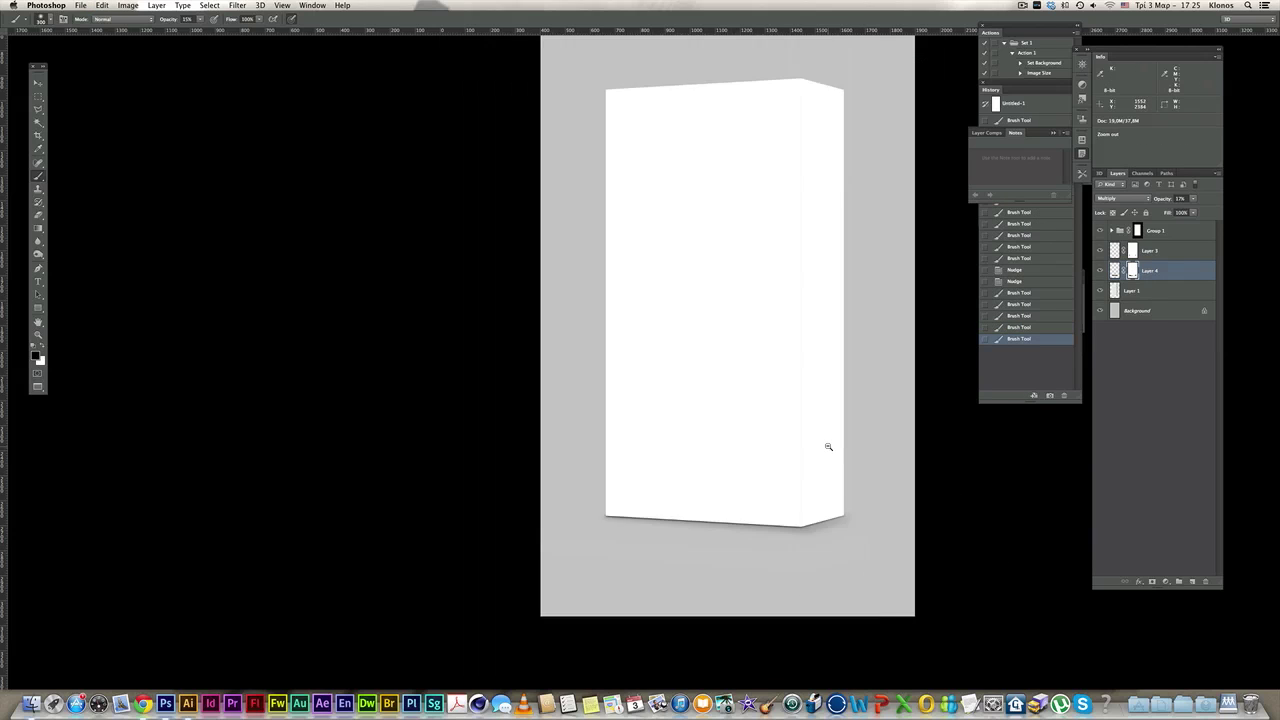
- Add a new empty layer directly above the Background layer
click(1147, 318)
drag(829, 357, 757, 362)
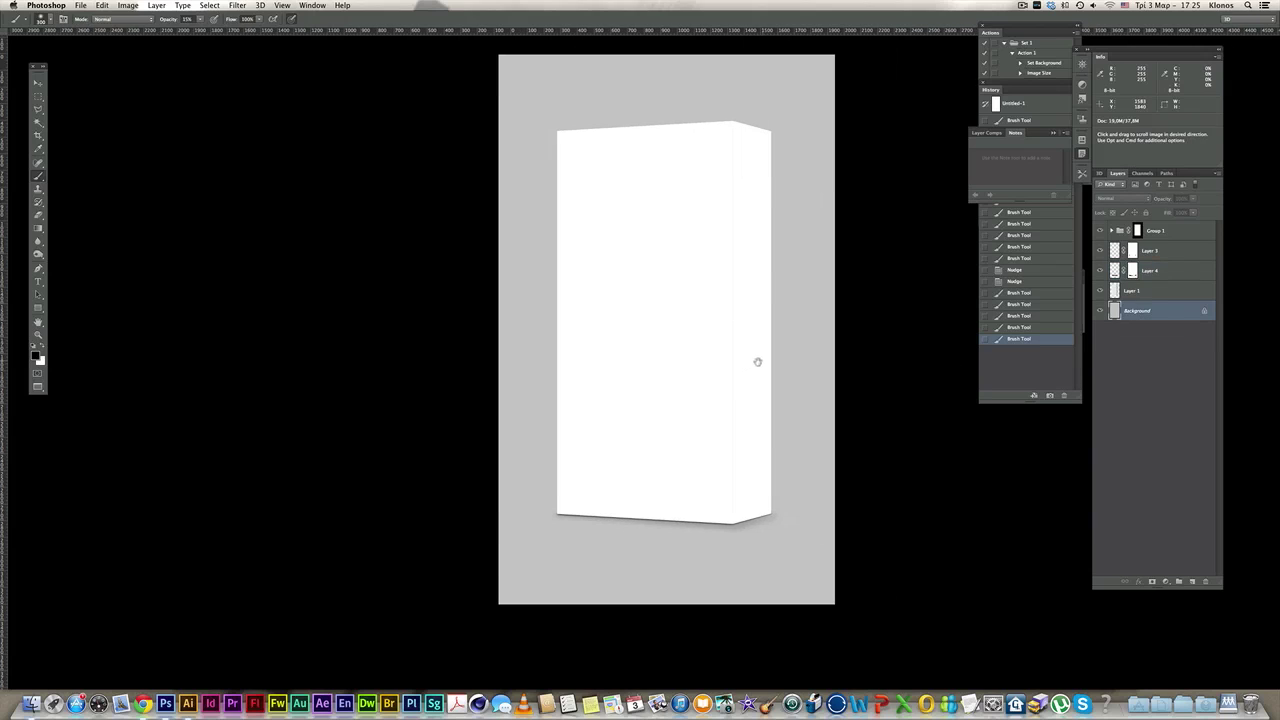
click(1193, 582)
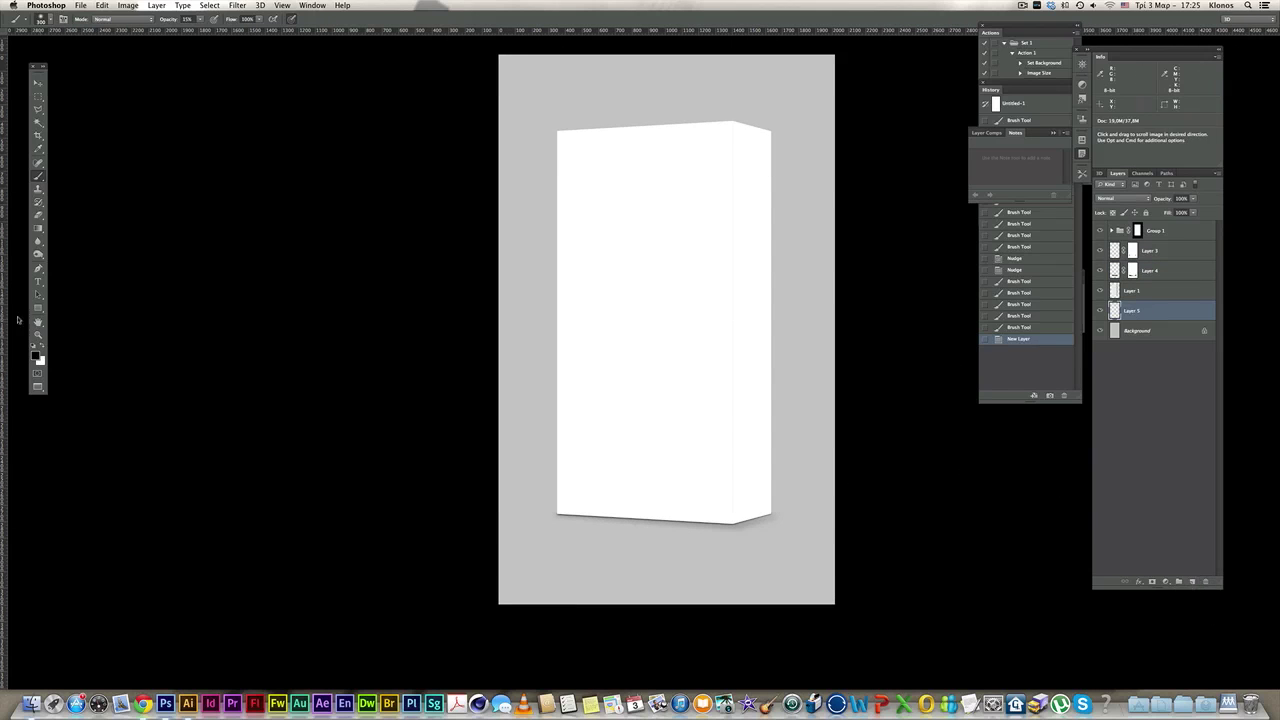
- Paint a black vignette around all canvas edges with a very large soft brush at 100% opacity
click(200, 19)
drag(199, 30, 322, 33)
alt+super+click(654, 326)
drag(763, 378, 739, 377)
key(bracketright)
key(bracketright)
key(bracketright)
key(bracketright)
key(bracketright)
key(bracketright)
key(bracketright)
key(bracketright)
key(bracketright)
mouse_move(849, 371)
mouse_down()
mouse_move(837, 529)
mouse_move(737, 597)
mouse_move(563, 605)
mouse_up()
mouse_move(683, 603)
mouse_down()
mouse_move(437, 563)
mouse_move(394, 374)
mouse_up()
mouse_move(523, 600)
mouse_down()
mouse_move(632, 621)
mouse_move(775, 614)
mouse_move(858, 582)
mouse_up()
mouse_move(858, 582)
mouse_down()
mouse_move(676, 632)
mouse_move(521, 625)
mouse_move(493, 609)
mouse_move(686, 614)
mouse_up()
mouse_move(849, 400)
mouse_down()
mouse_move(834, 109)
mouse_move(653, 60)
mouse_move(694, 57)
mouse_move(609, 57)
mouse_up()
drag(436, 315, 521, 44)
drag(489, 95, 754, 27)
mouse_move(676, 58)
mouse_down()
mouse_move(892, 92)
mouse_move(883, 394)
mouse_move(844, 72)
mouse_move(796, 80)
mouse_move(762, 58)
mouse_move(592, 55)
mouse_up()
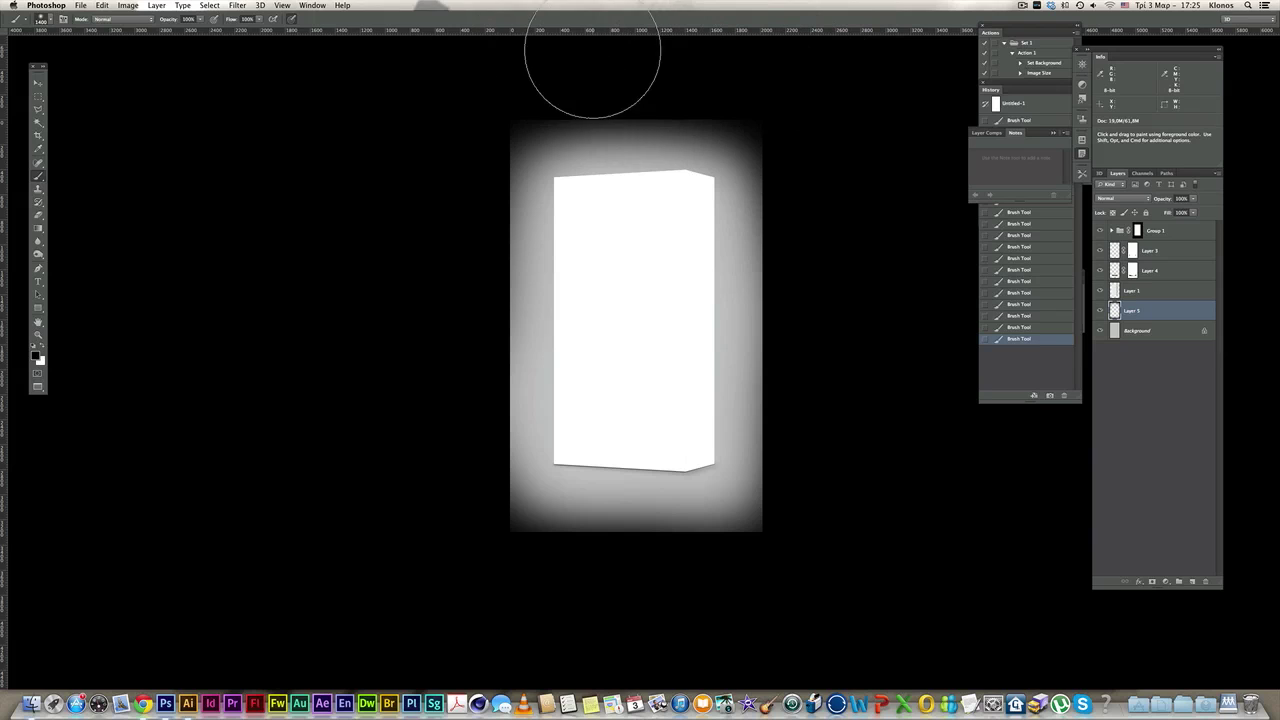
mouse_move(420, 357)
mouse_down()
mouse_move(442, 86)
mouse_move(830, 197)
mouse_move(874, 334)
mouse_move(752, 565)
mouse_up()
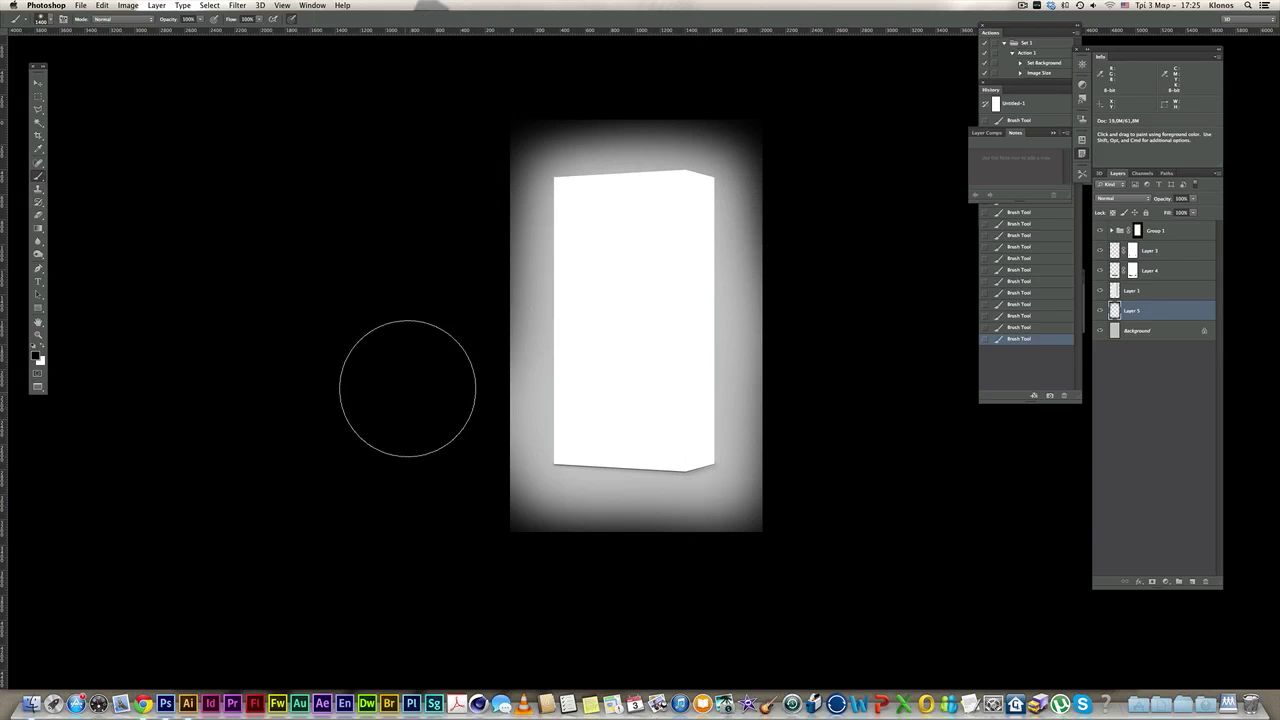
- Set the vignette layer to Multiply blending at 69% opacity
click(1116, 200)
click(1116, 228)
click(1191, 200)
drag(1180, 209, 1180, 209)
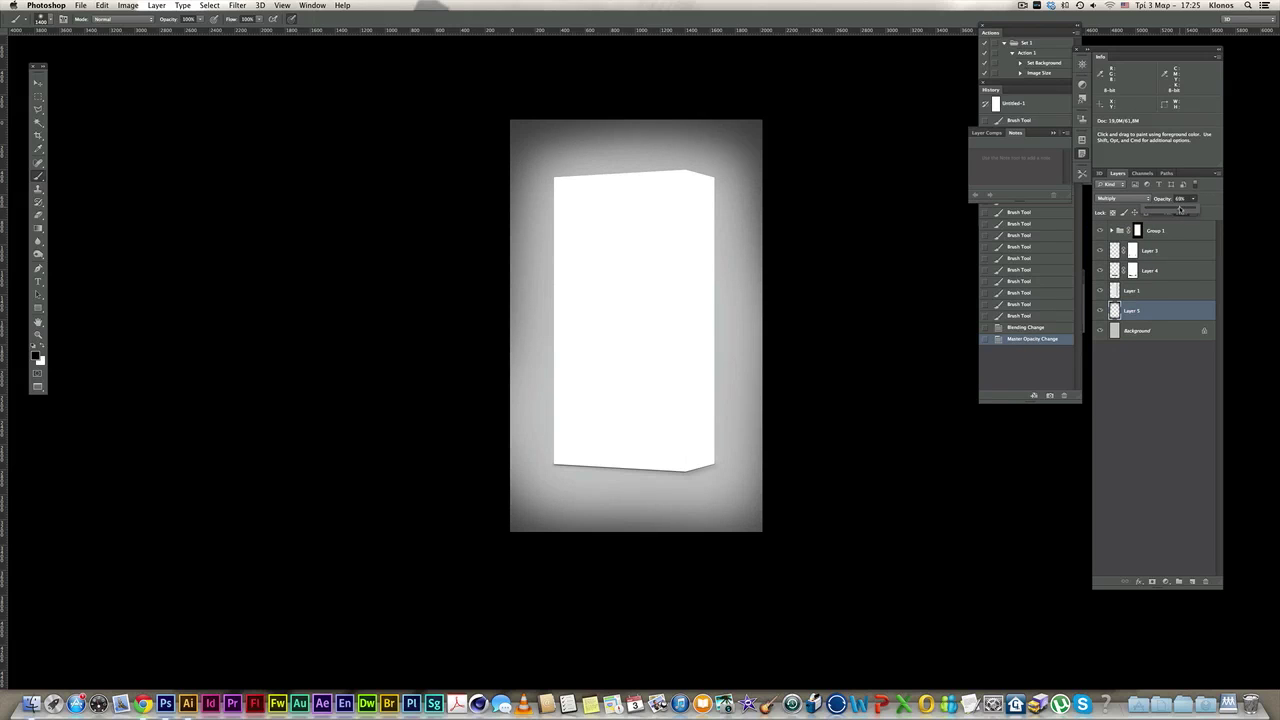
super+click(723, 269)
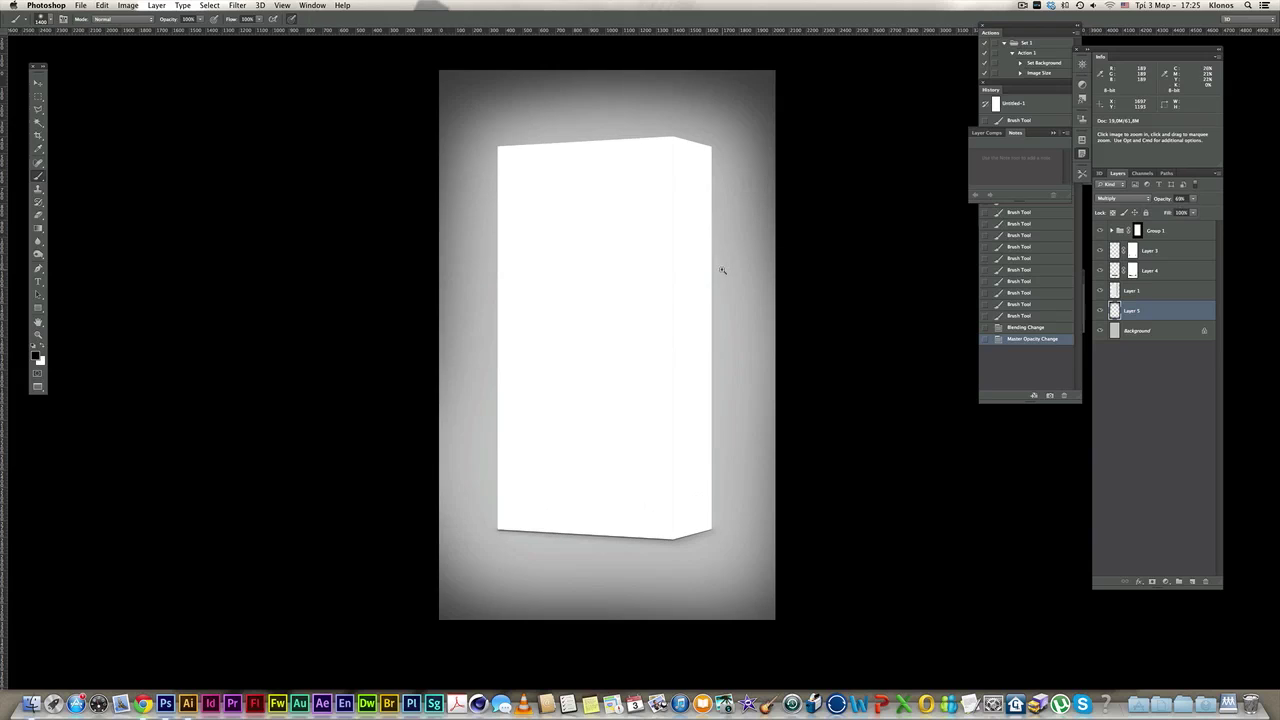
- Add a new layer above Layer 2 inside Group 1 and name it right_Shadow
click(1100, 231)
click(1100, 231)
click(1120, 290)
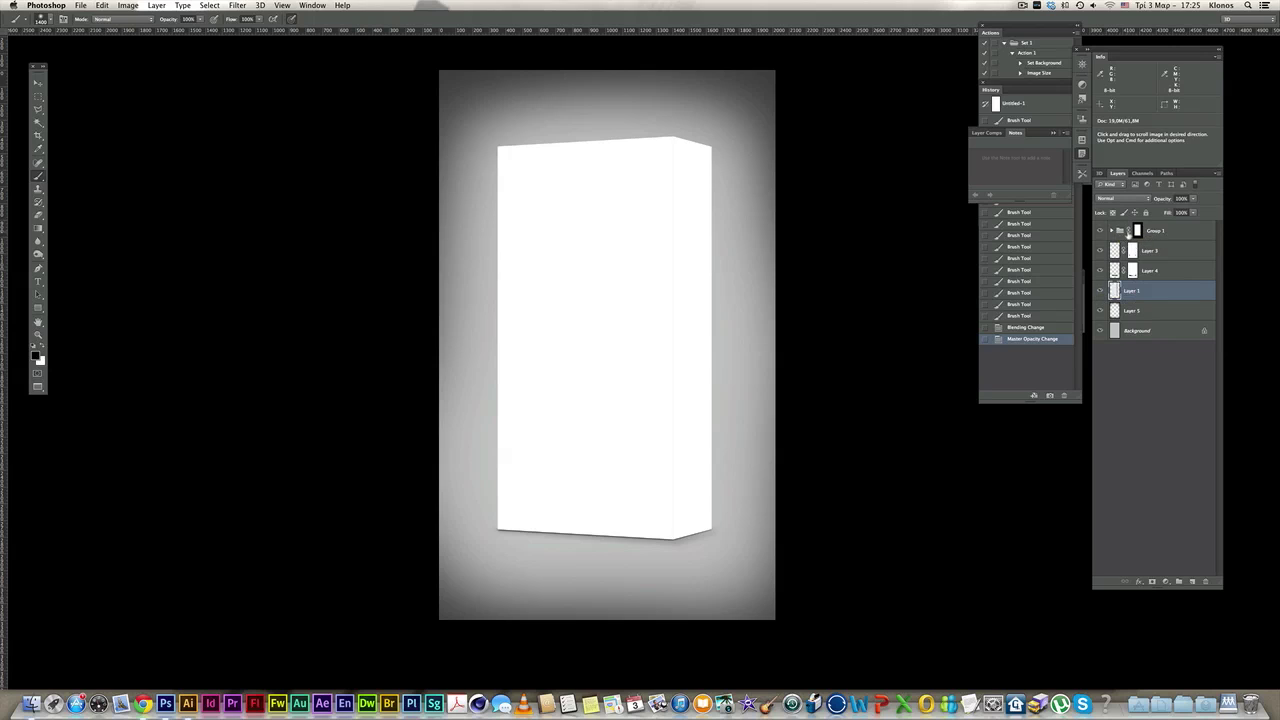
click(1112, 231)
click(1150, 250)
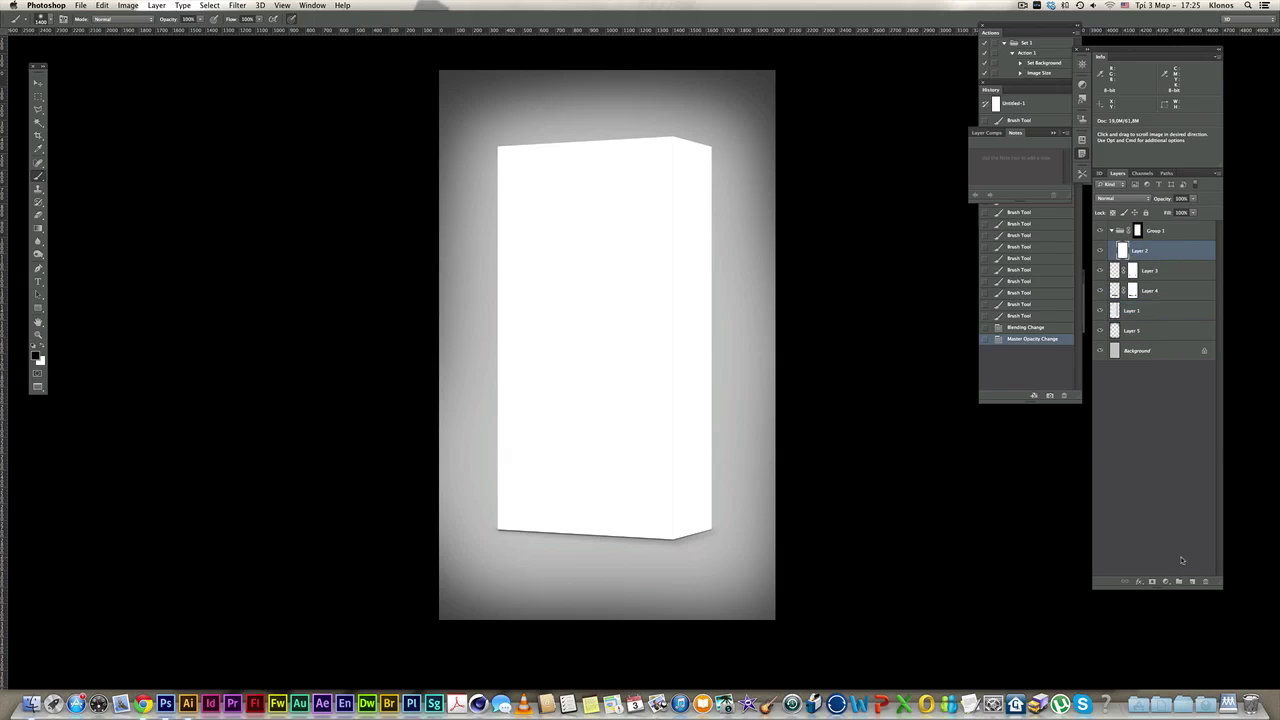
click(1192, 581)
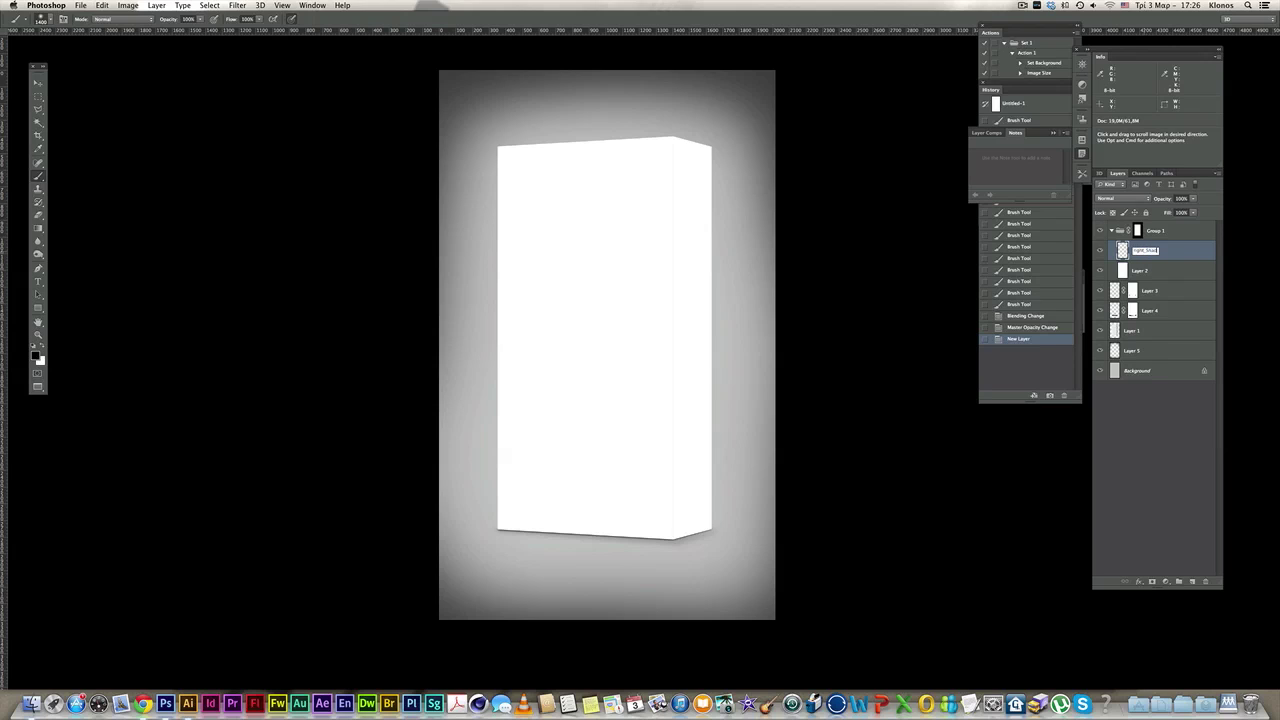
key(Return)
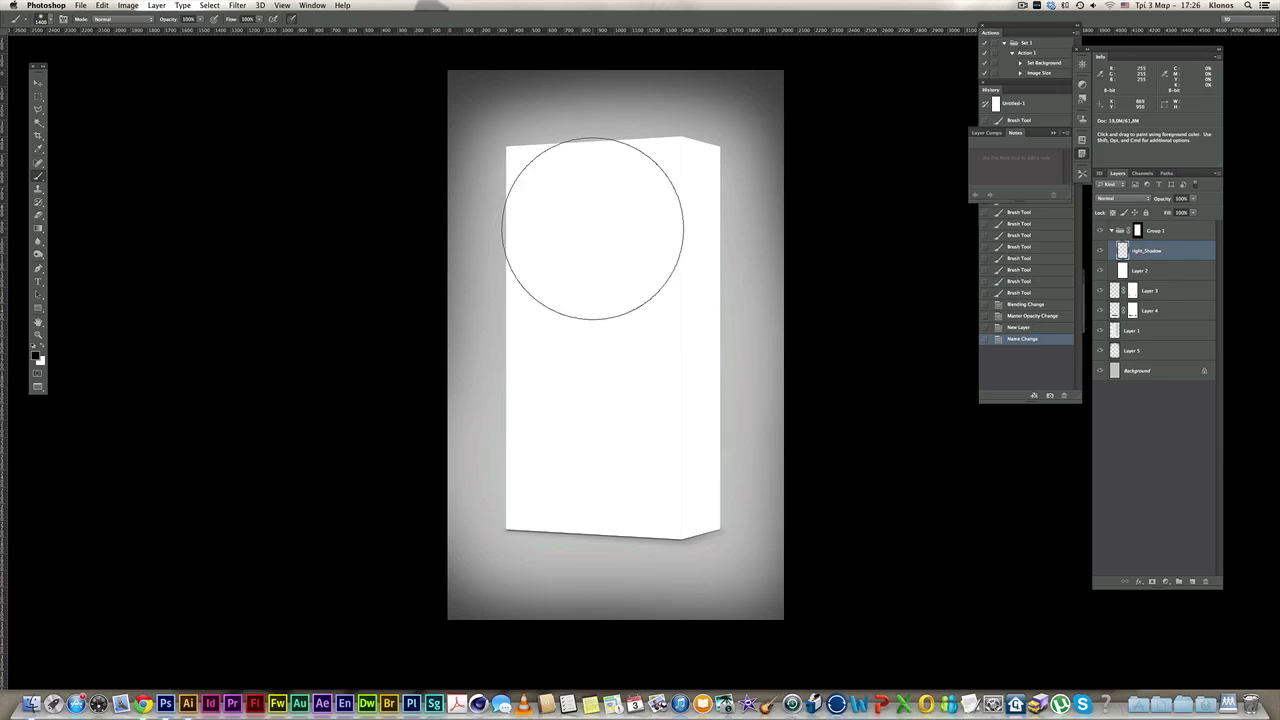
- Fill a rectangular selection covering the box's narrow right face with black on the right_Shadow layer, then deselect
click(38, 96)
drag(766, 100, 683, 574)
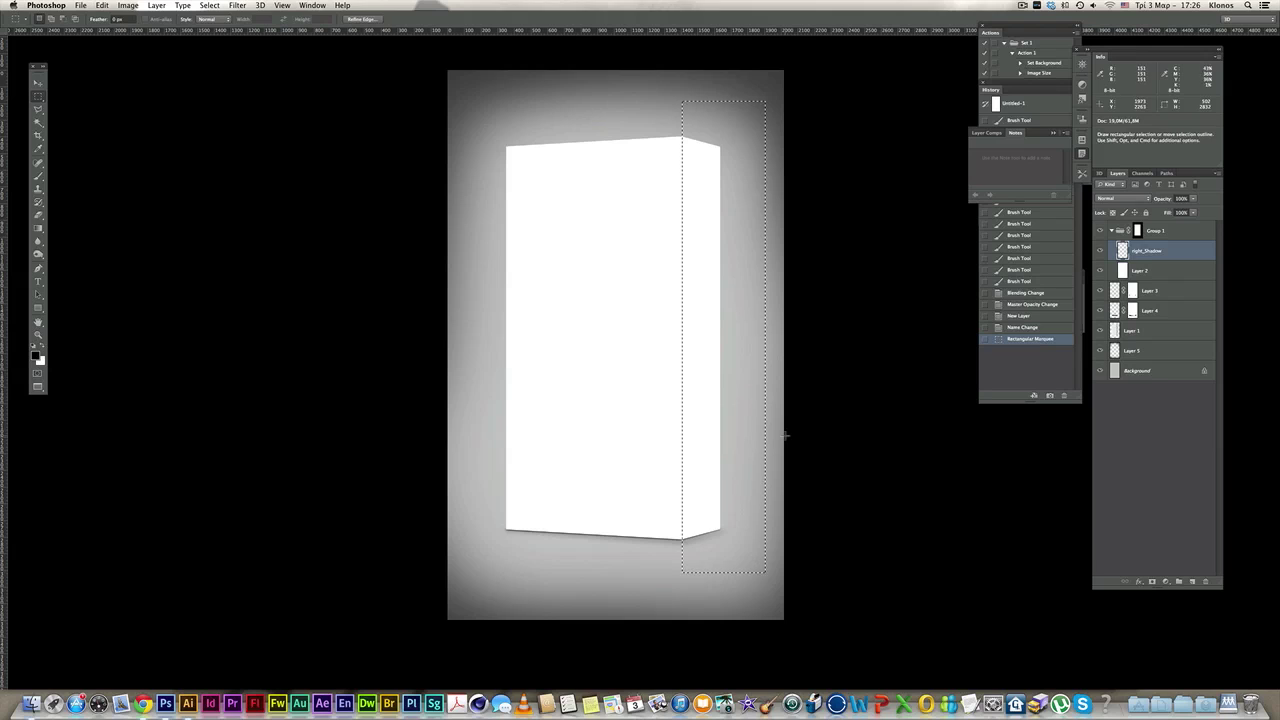
key(alt+BackSpace)
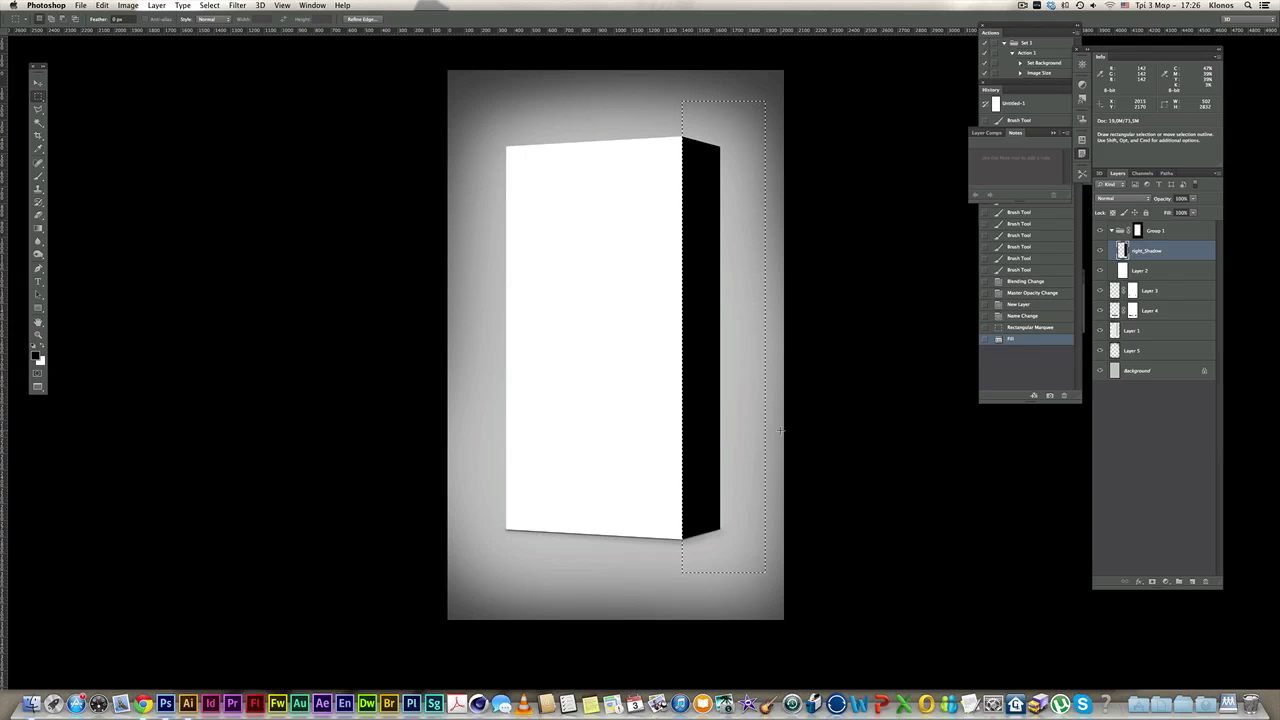
key(super+d)
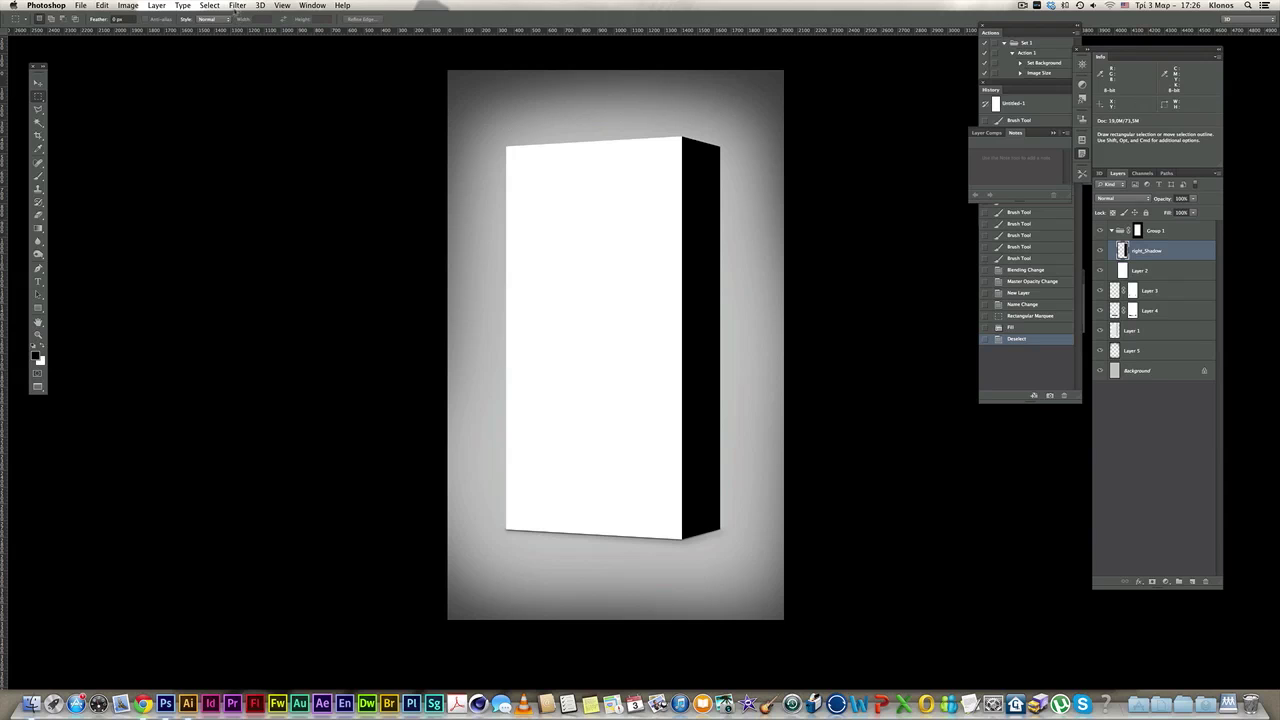
- Apply a Gaussian Blur with a 3.7 pixel radius to the right_Shadow layer
click(237, 5)
mouse_move(290, 122)
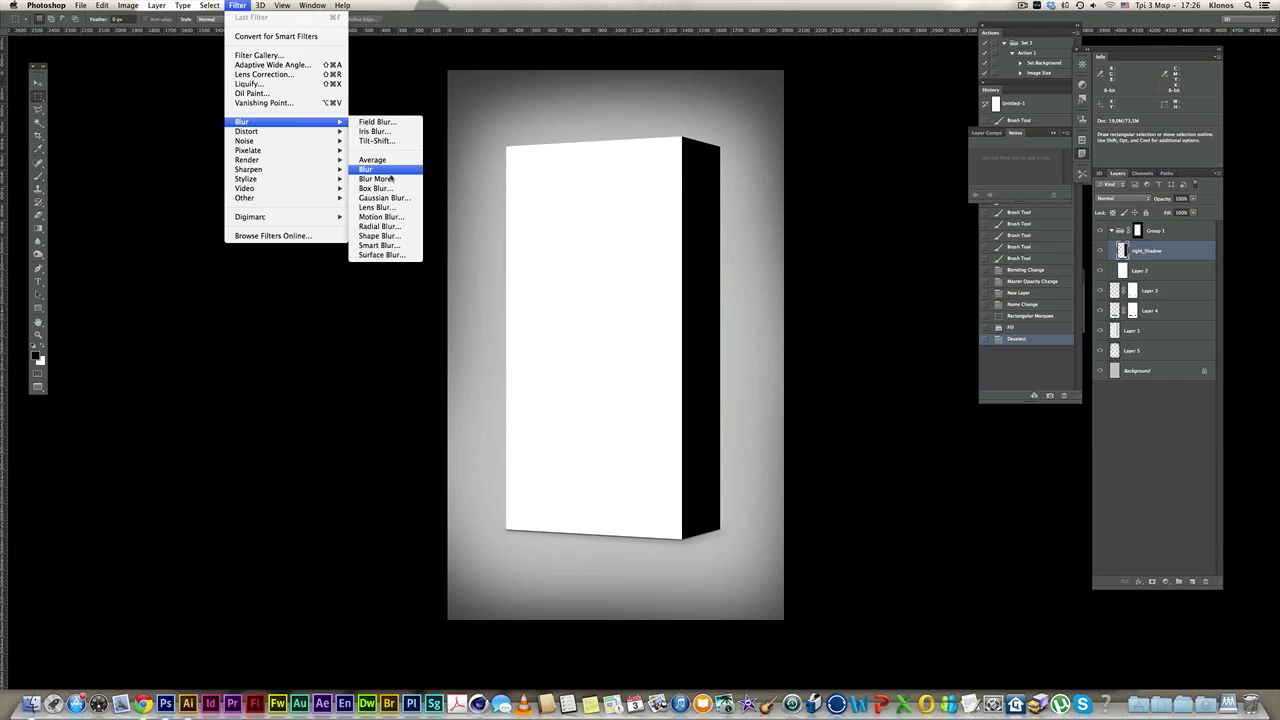
click(380, 198)
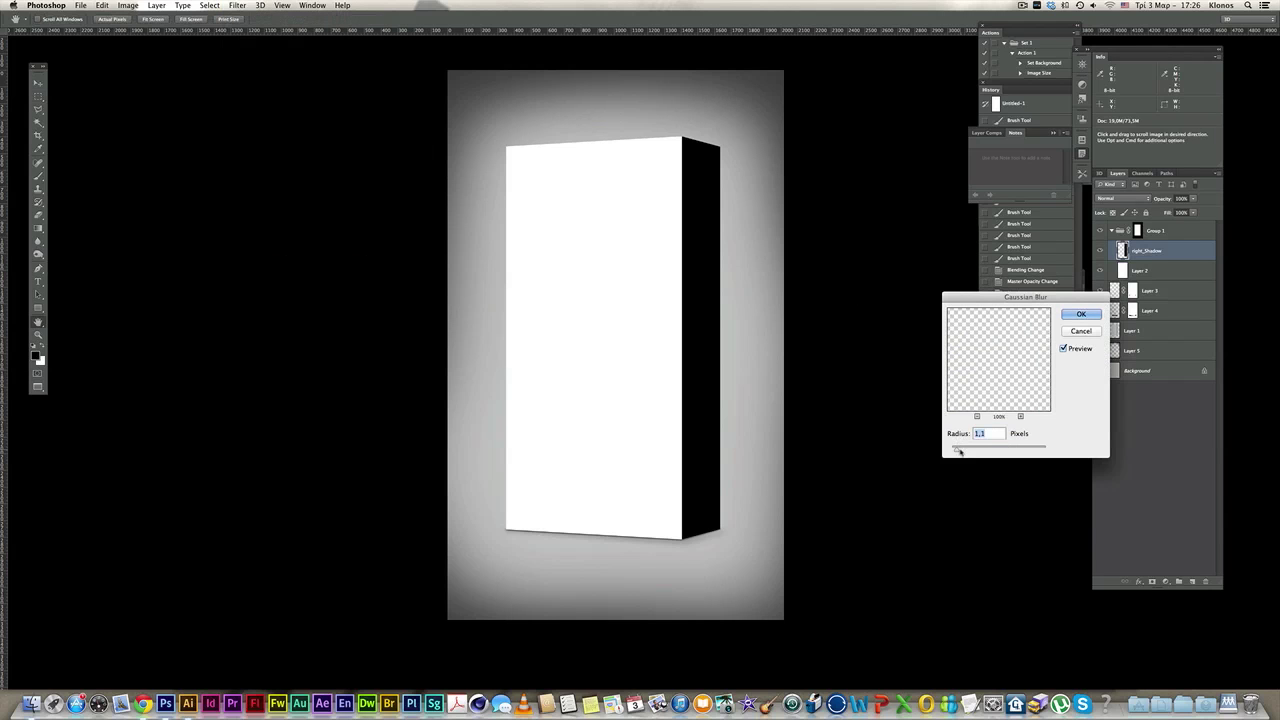
drag(957, 452, 970, 453)
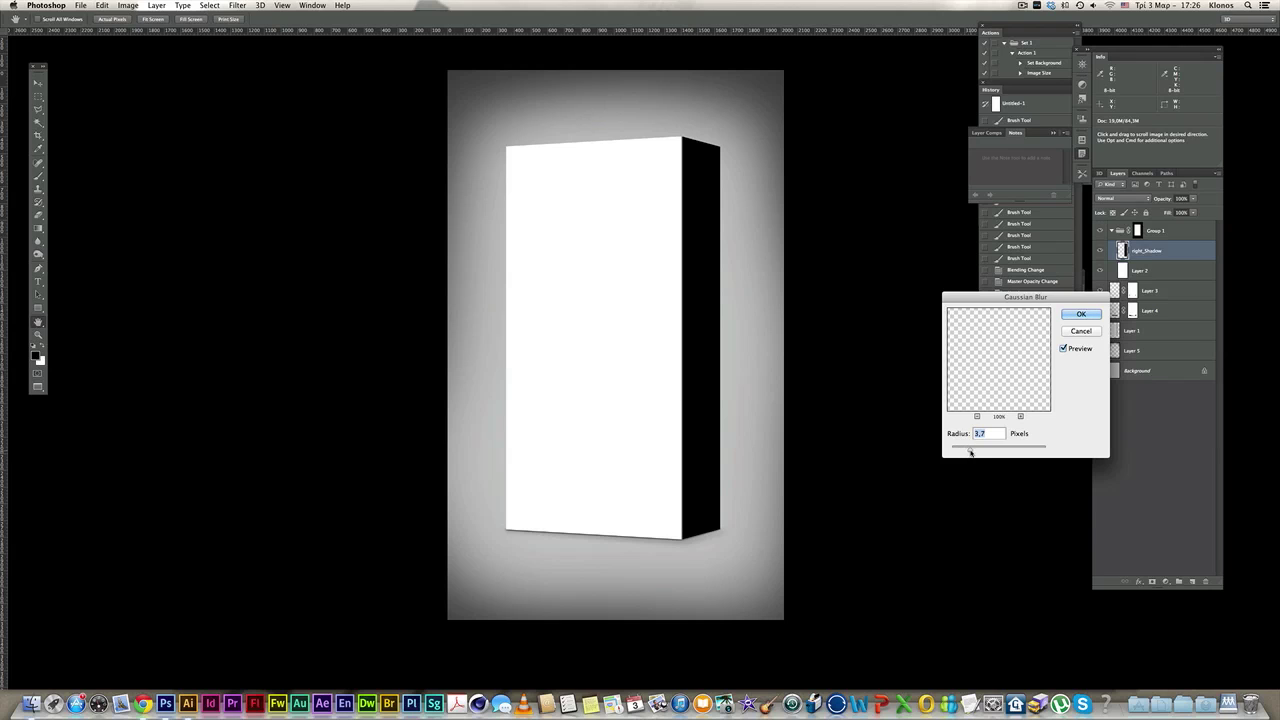
click(1080, 315)
key(m)
- Set the right_Shadow layer to Multiply blending at 36% opacity
click(1120, 198)
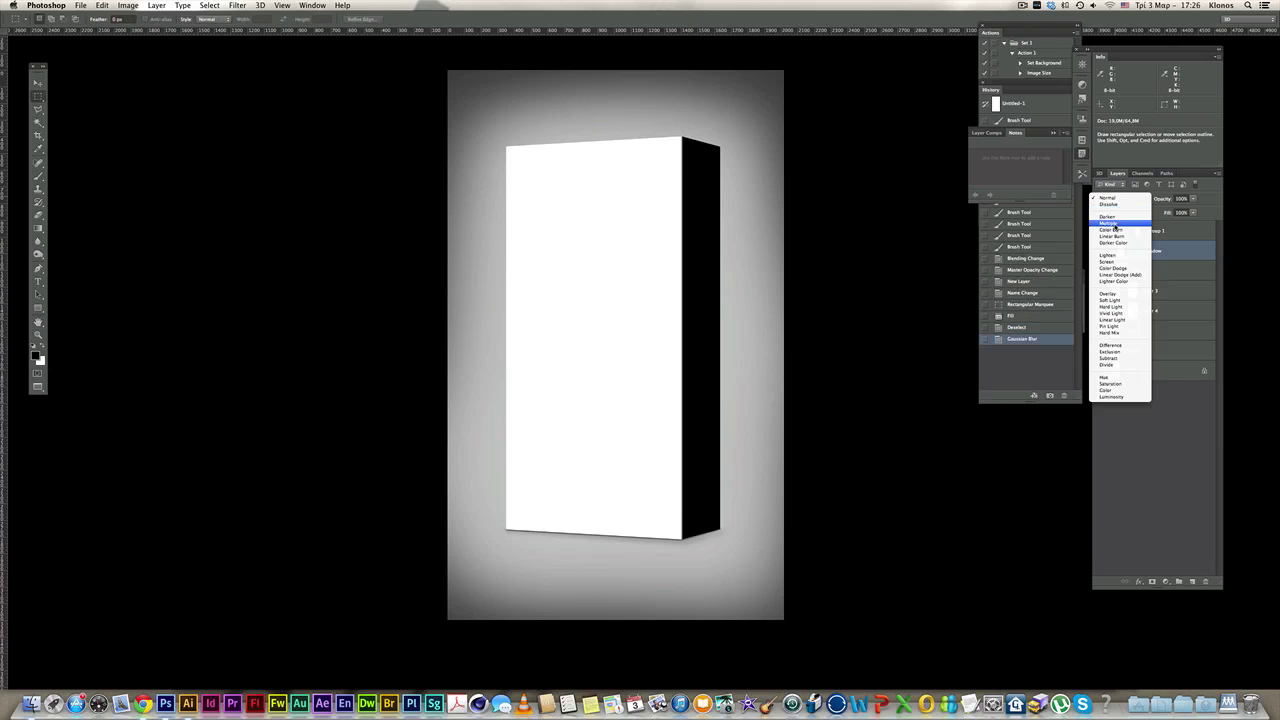
click(1120, 226)
click(1192, 198)
drag(1180, 210, 1164, 211)
- Add a layer mask to the right_Shadow layer and switch to the Brush tool
click(1159, 255)
click(1151, 581)
click(39, 176)
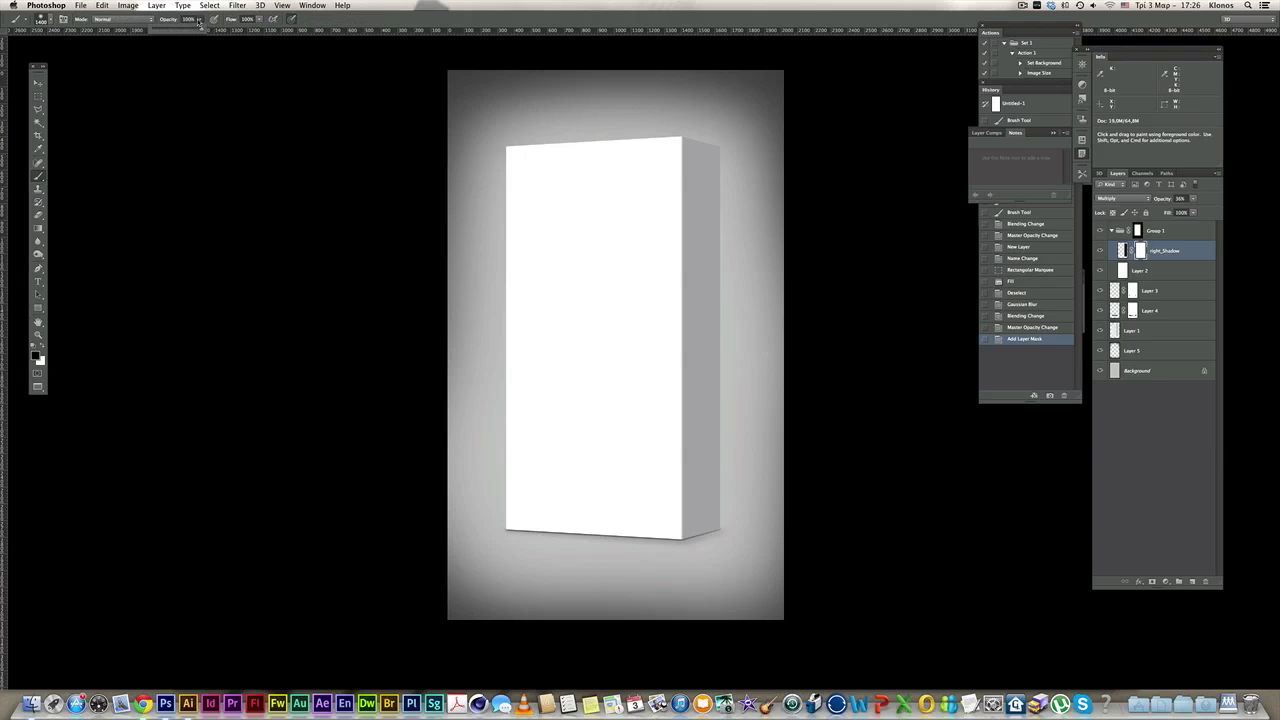
key(3)
key(6)
drag(733, 538, 729, 468)
key(super+z)
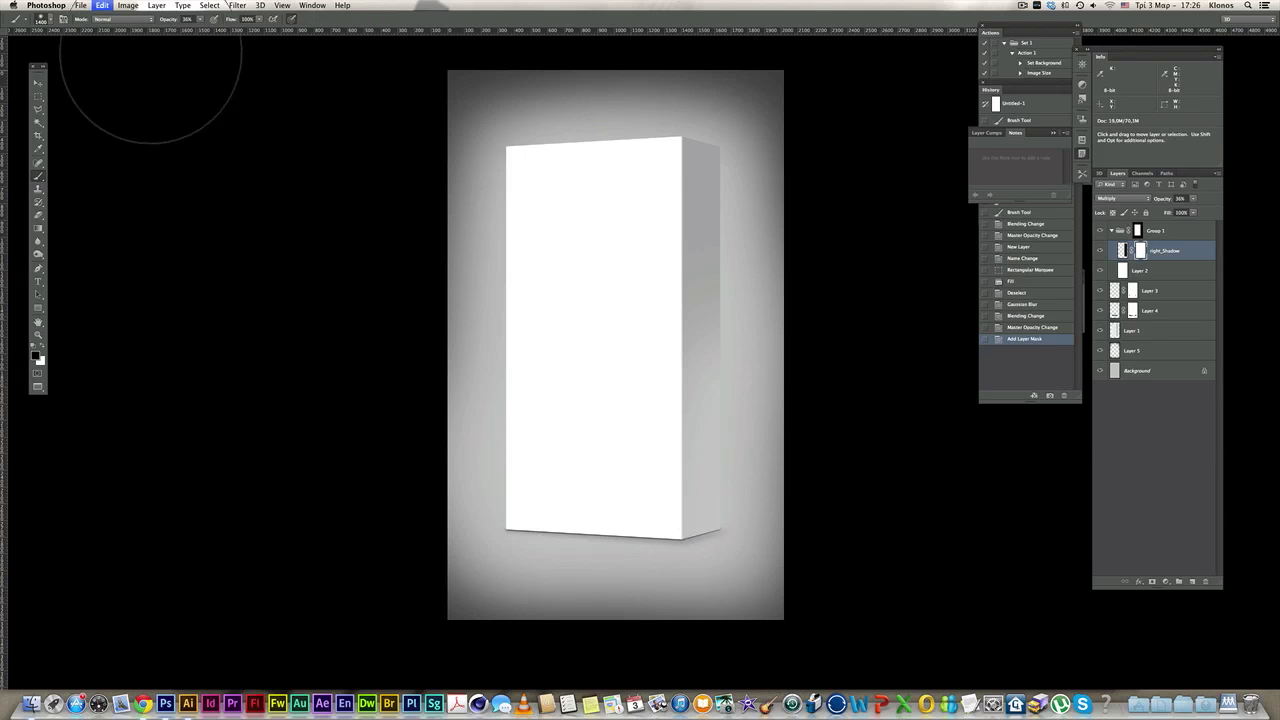
- Fade the lower part of the right face's shadow by painting on its mask with a 12% opacity brush
click(200, 19)
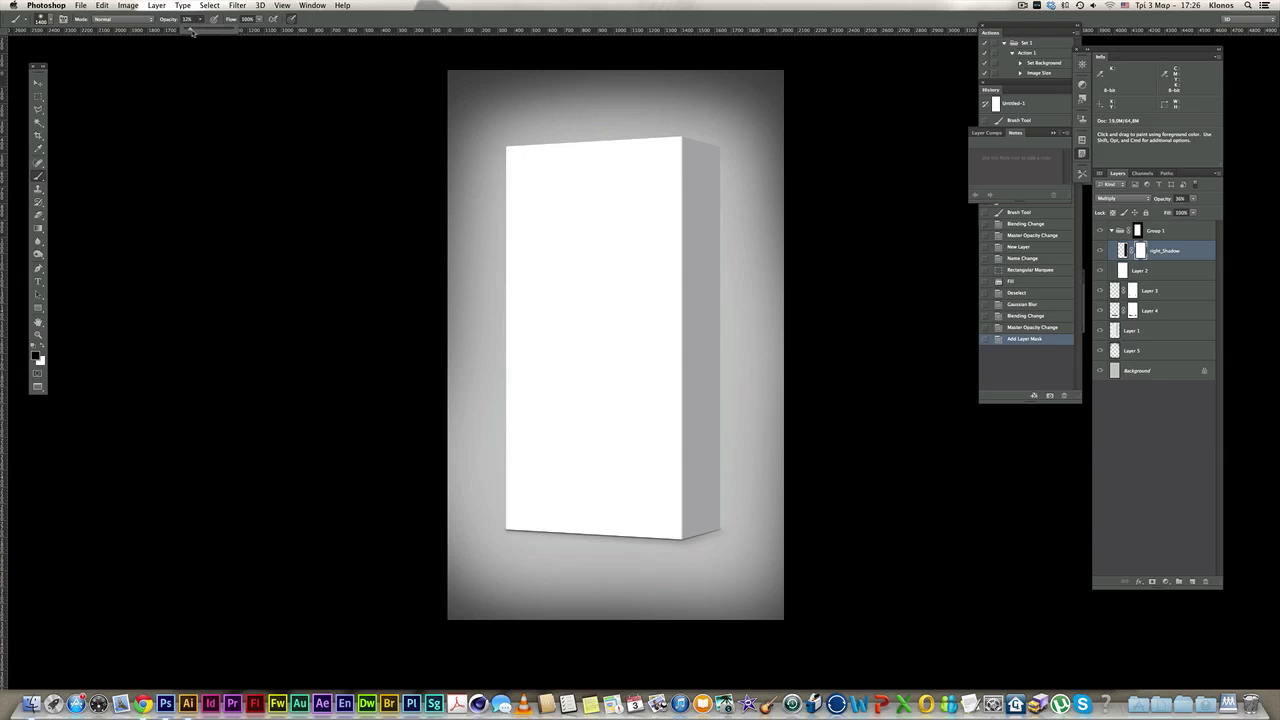
drag(725, 362, 730, 570)
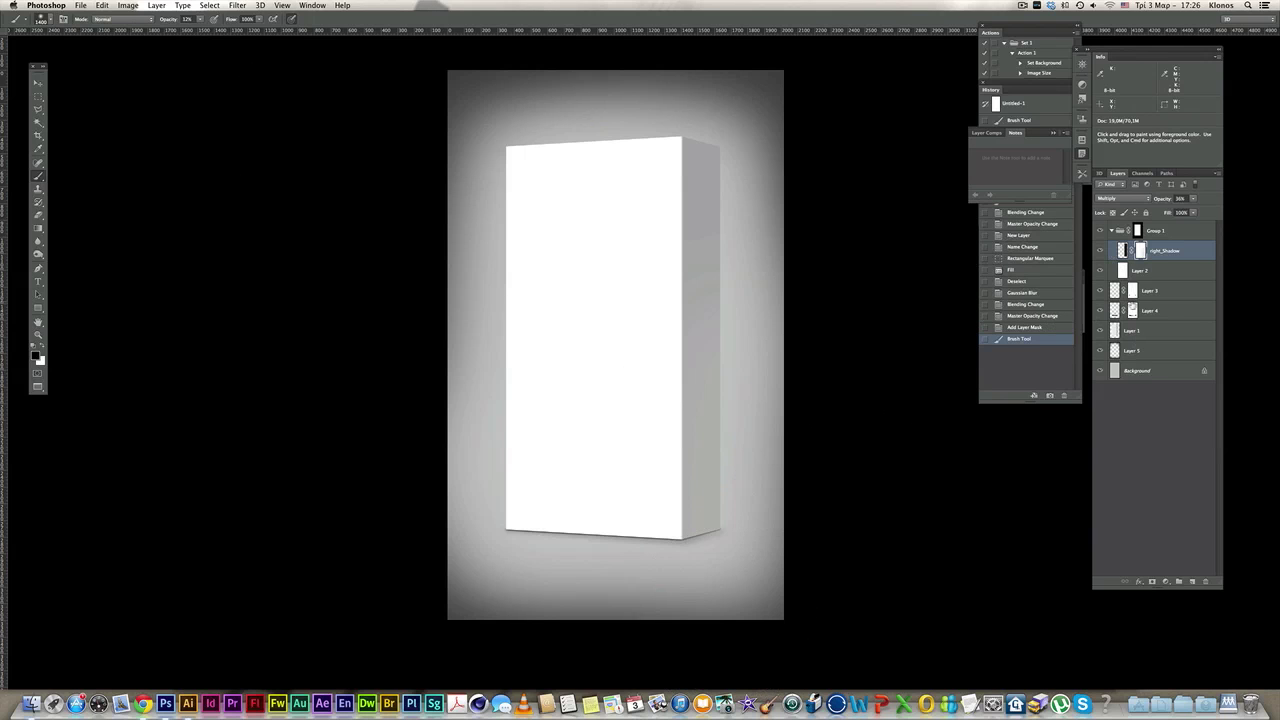
- Darken Layer 2's white artwork fill with Hue/Saturation, setting Lightness to -20
click(1143, 272)
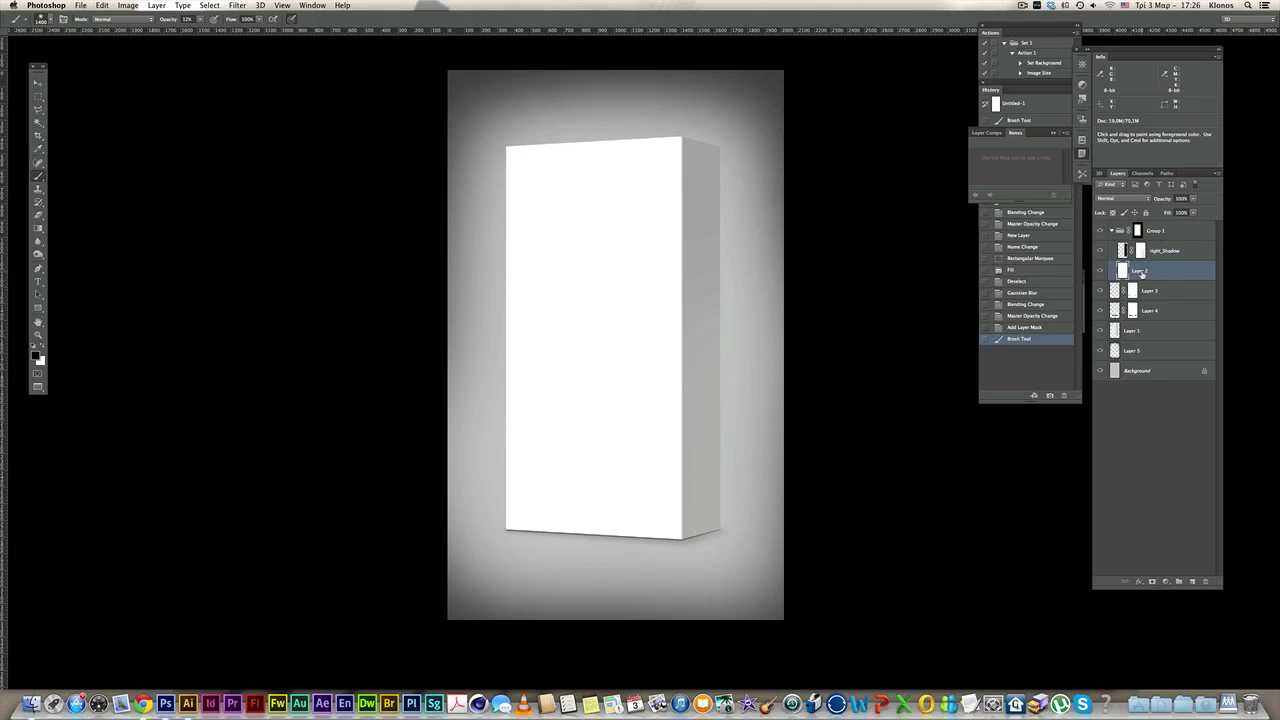
key(super+u)
drag(936, 410, 927, 412)
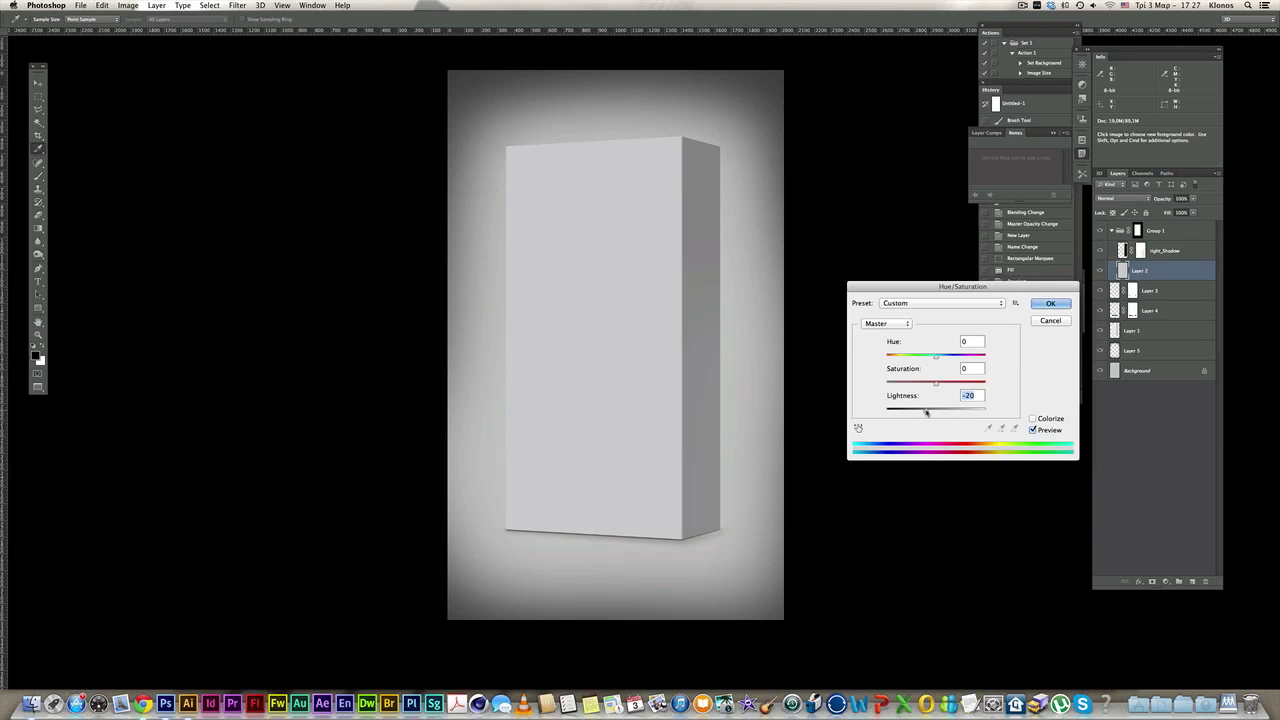
click(1061, 305)
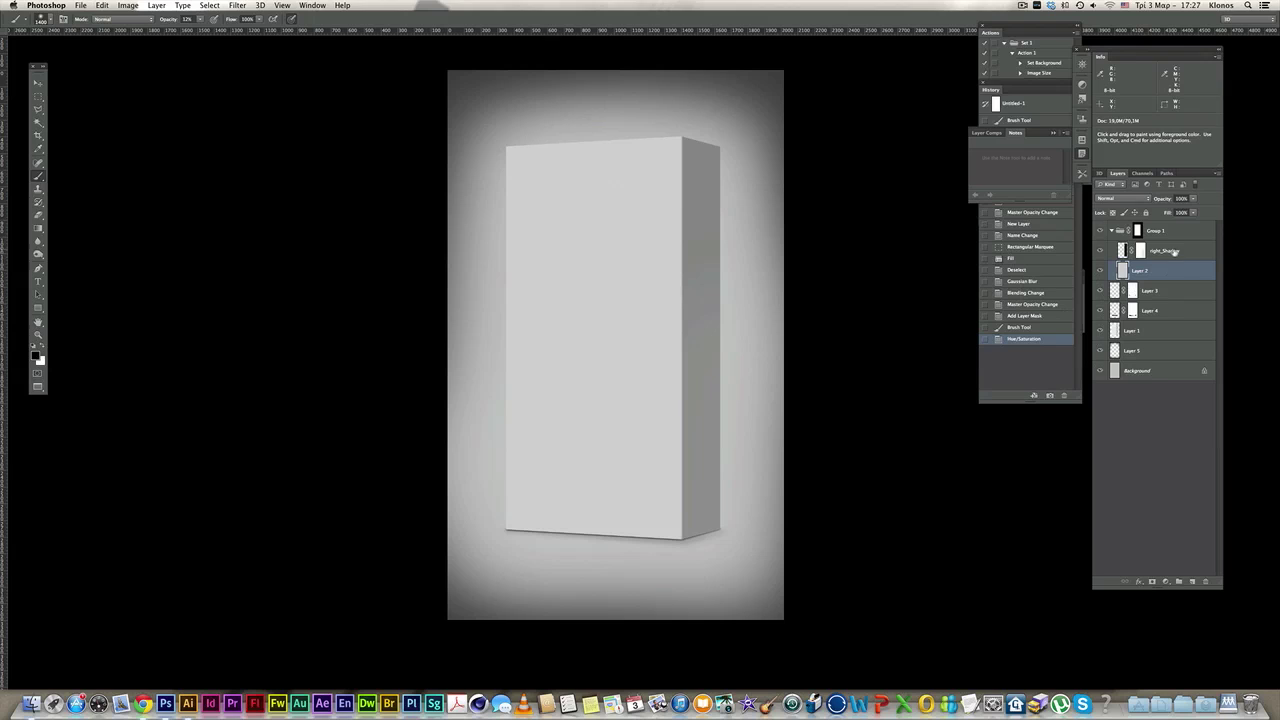
- Add a new layer above right_Shadow inside Group 1 and name it shadow_front
click(1175, 252)
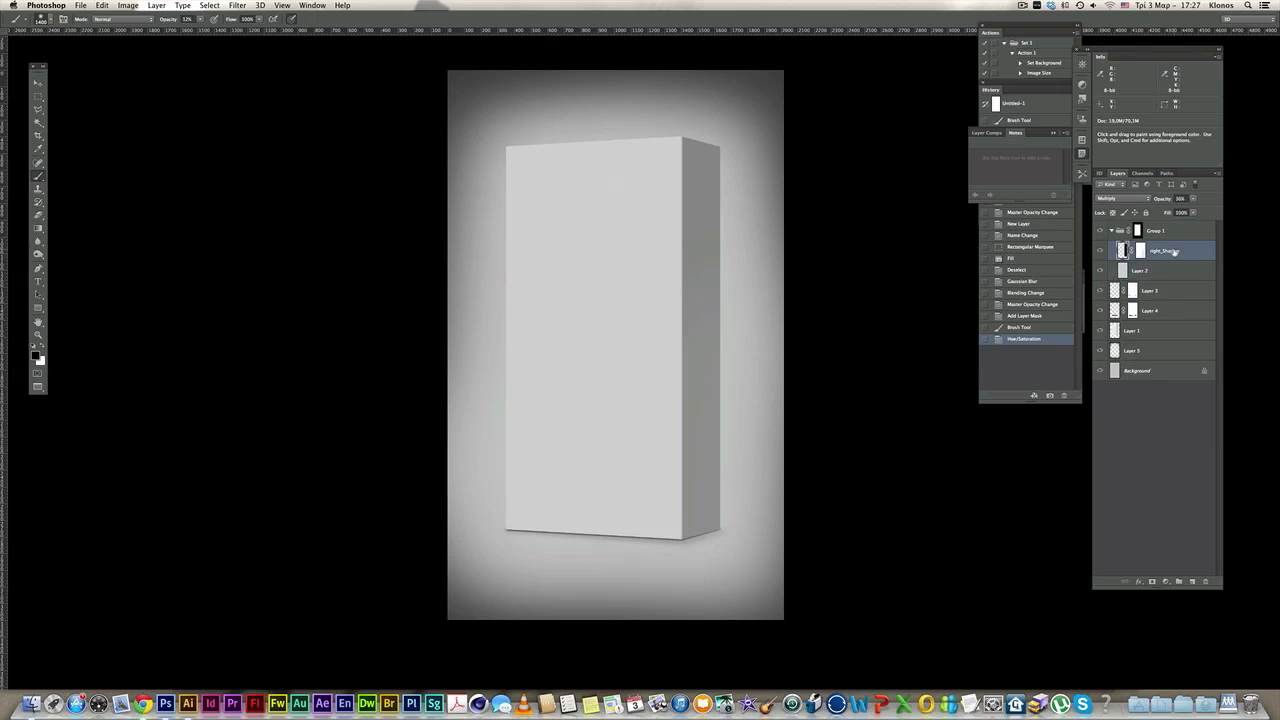
click(1193, 582)
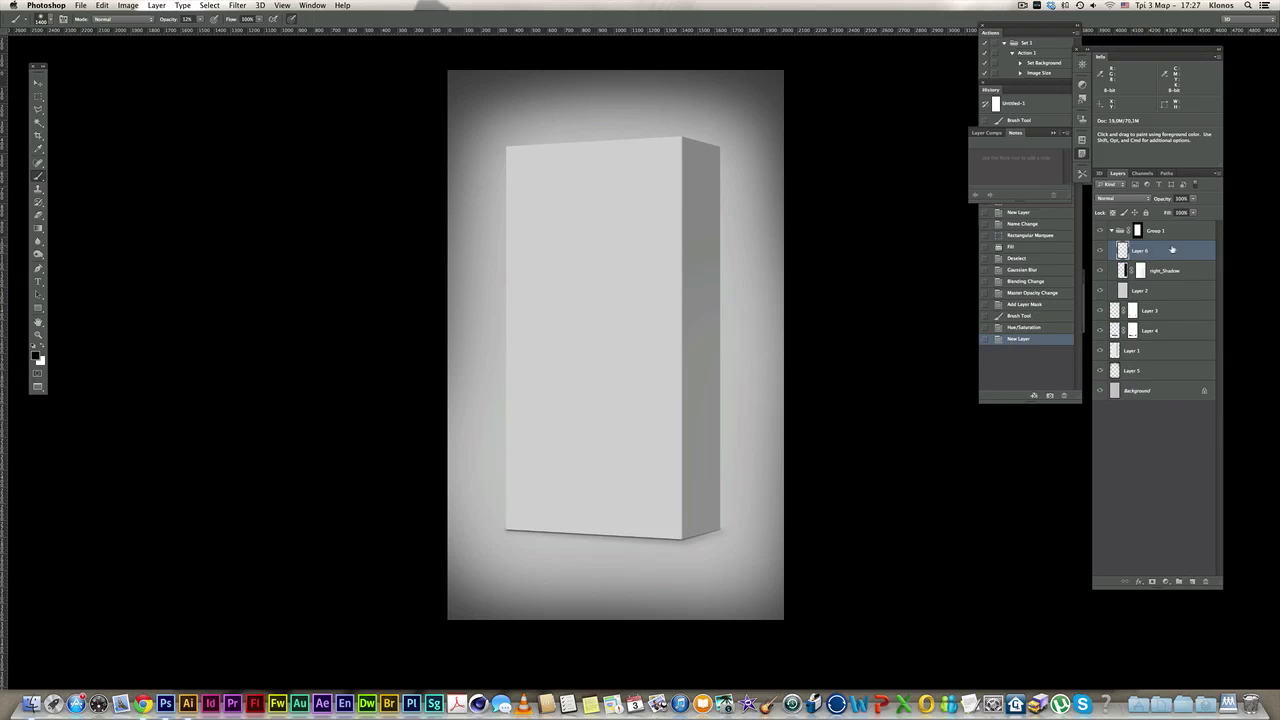
double_click(1142, 251)
text(Vig)
key(Return)
- Shade the upper-left side of the box's front face with three strokes of an enlarged black brush at 12% opacity
scroll(340, 288, down, 1)
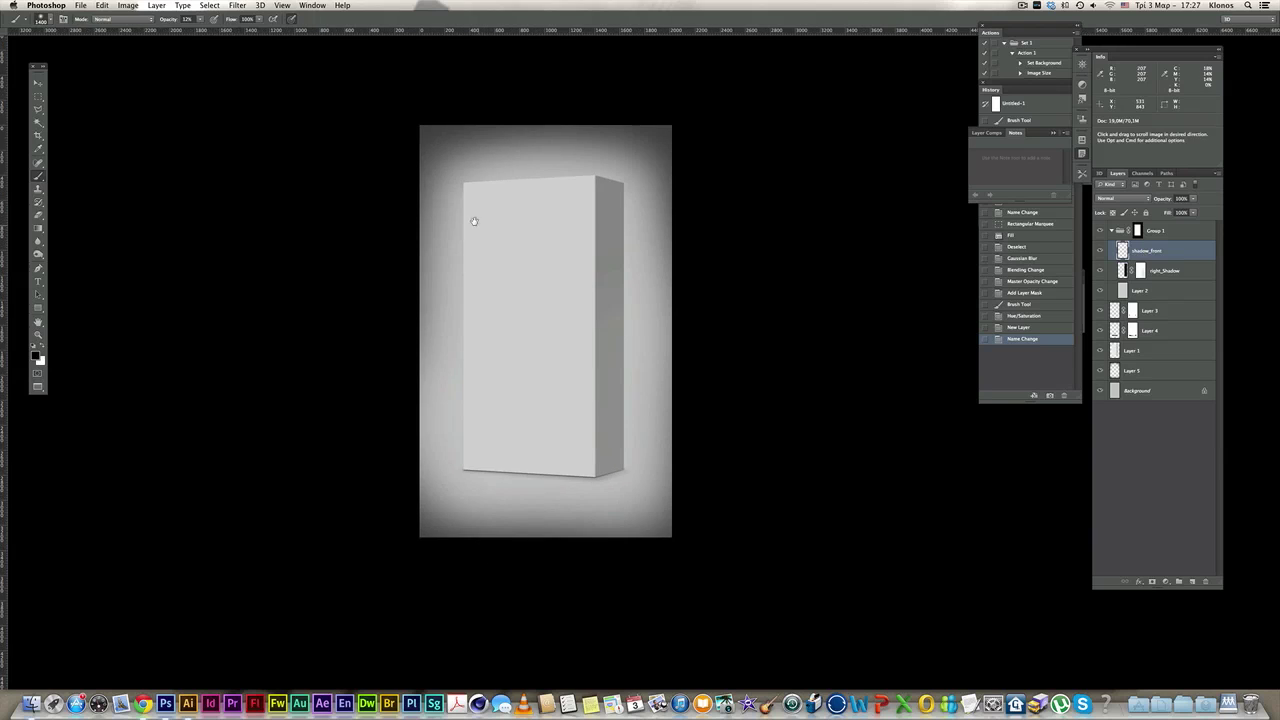
key(bracketright)
key(bracketright)
key(bracketright)
key(bracketright)
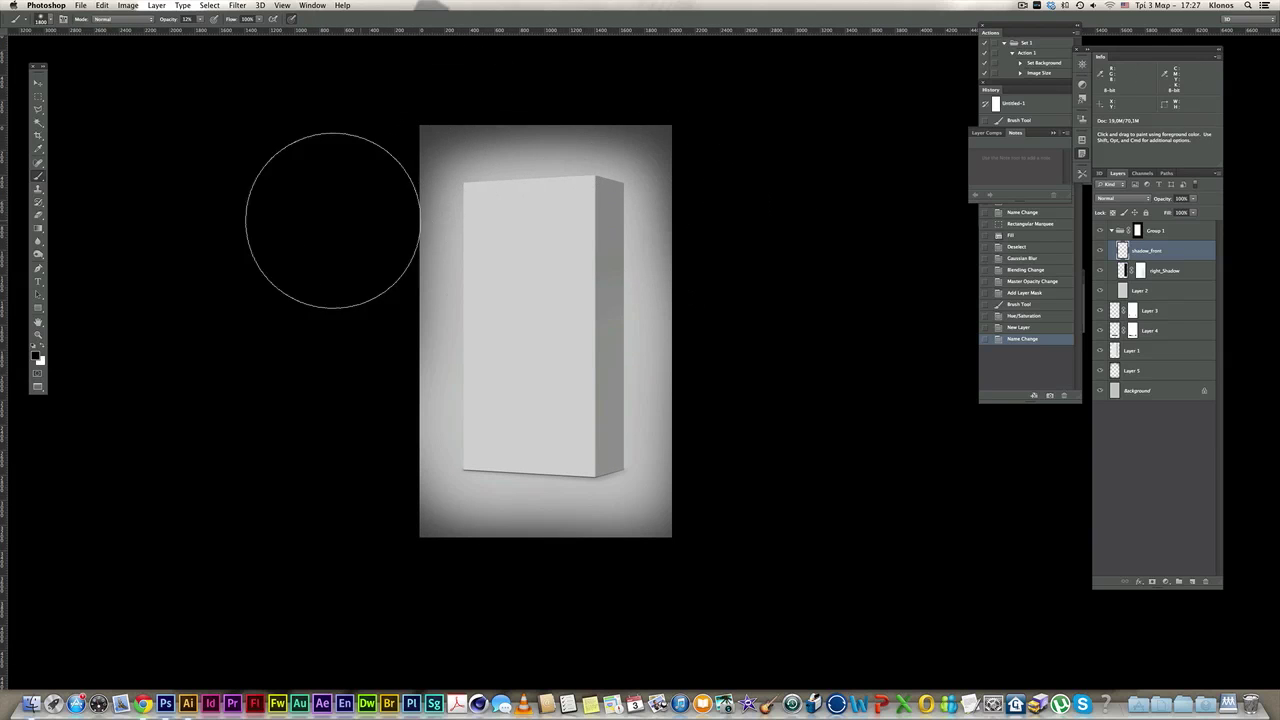
drag(416, 134, 311, 424)
mouse_move(419, 166)
mouse_down()
mouse_move(389, 209)
mouse_move(317, 437)
mouse_up()
drag(409, 186, 327, 429)
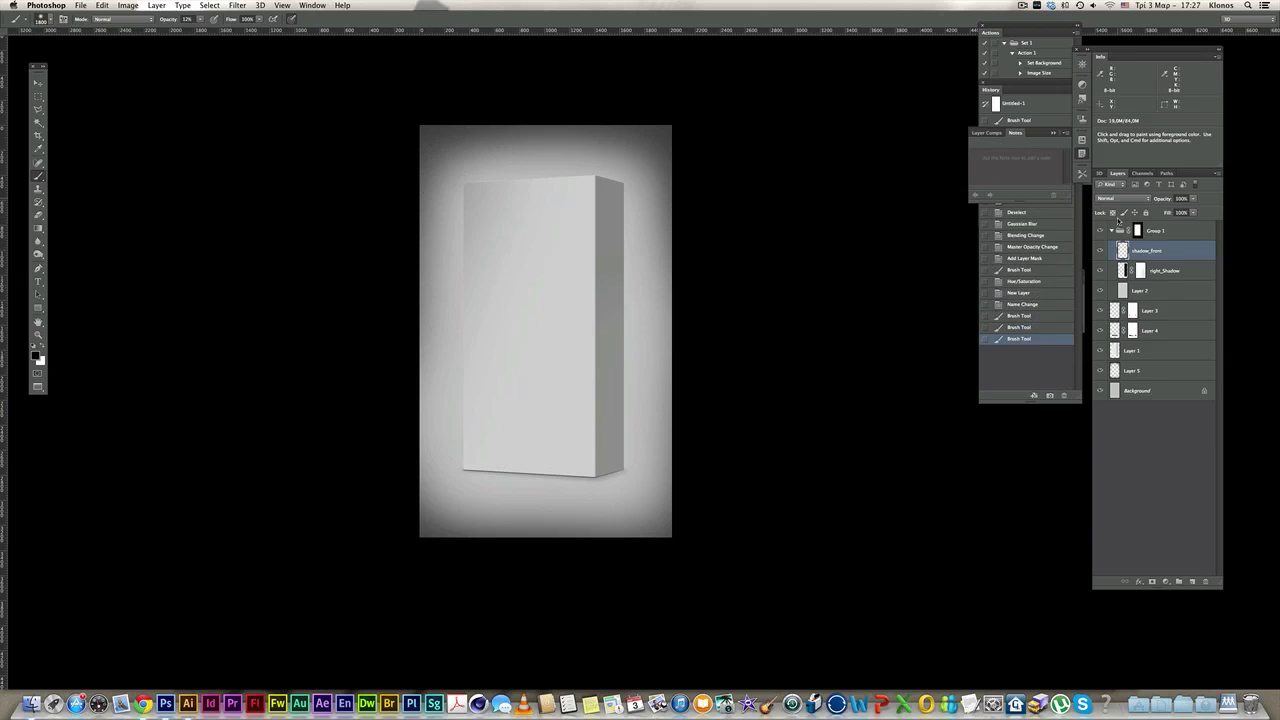
- Set the shadow_front layer to Multiply blending at 71% opacity
click(1118, 199)
click(1120, 227)
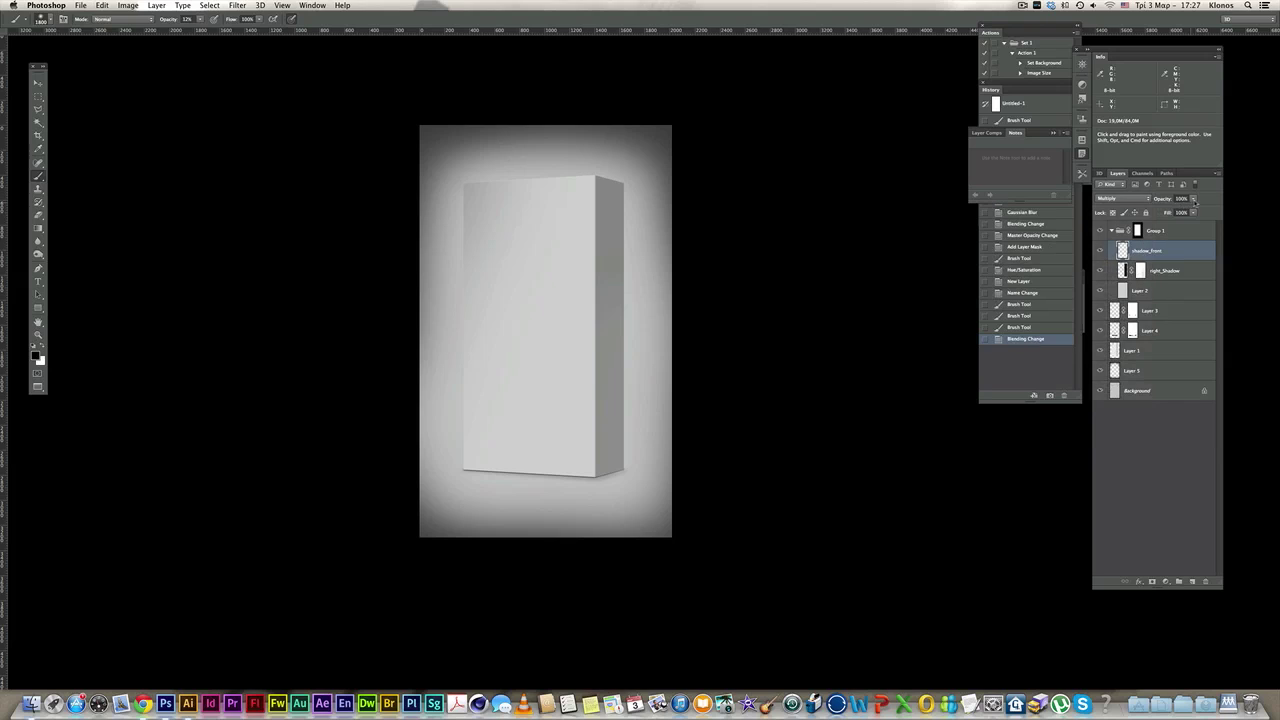
click(1194, 201)
drag(1189, 210, 1181, 211)
click(1170, 258)
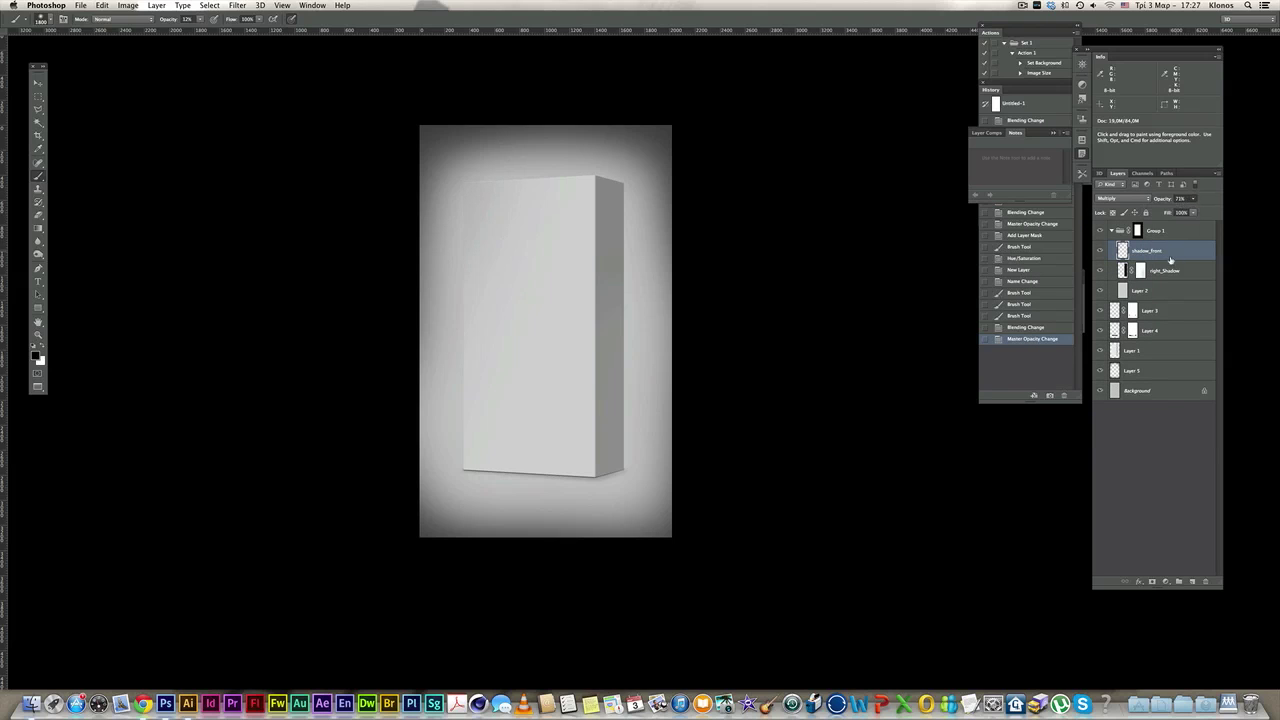
- Add a new layer named front_light and make a rectangular selection around the box's front face, ending at the vertical corner edge
click(1192, 581)
double_click(1139, 251)
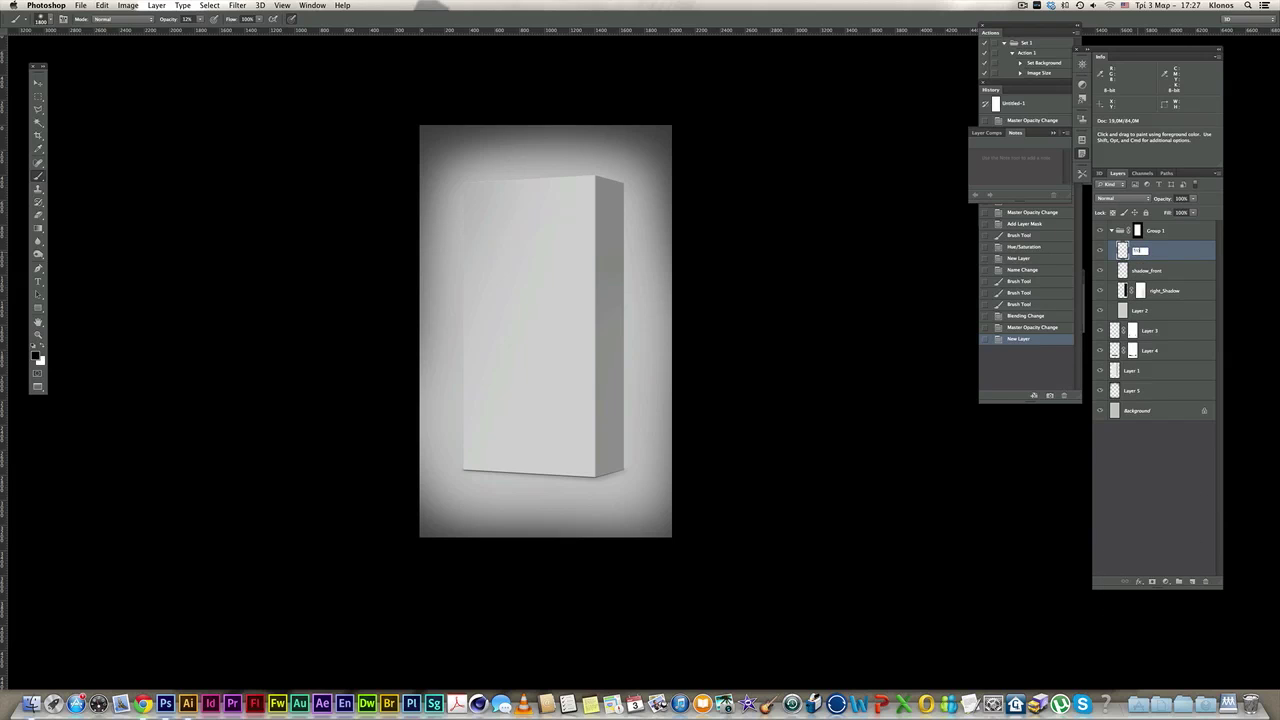
key(Return)
key(super+plus)
click(38, 96)
drag(399, 114, 609, 598)
- Paint a soft white highlight on the front face's lower-right area, raising the brush opacity to 100%, and deselect
click(39, 176)
key(x)
click(712, 214)
click(580, 469)
click(606, 435)
click(560, 551)
click(583, 503)
click(200, 19)
drag(198, 30, 246, 30)
mouse_move(710, 430)
mouse_down()
mouse_move(584, 576)
mouse_move(686, 500)
mouse_up()
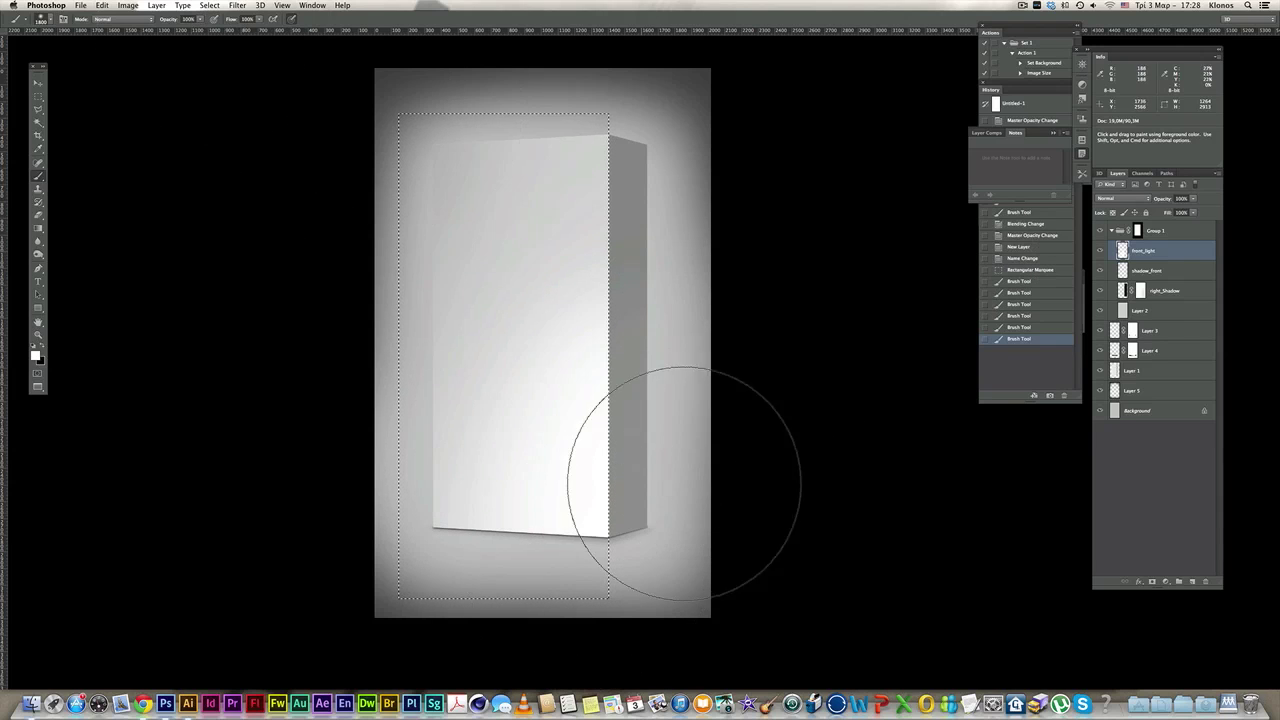
key(super+d)
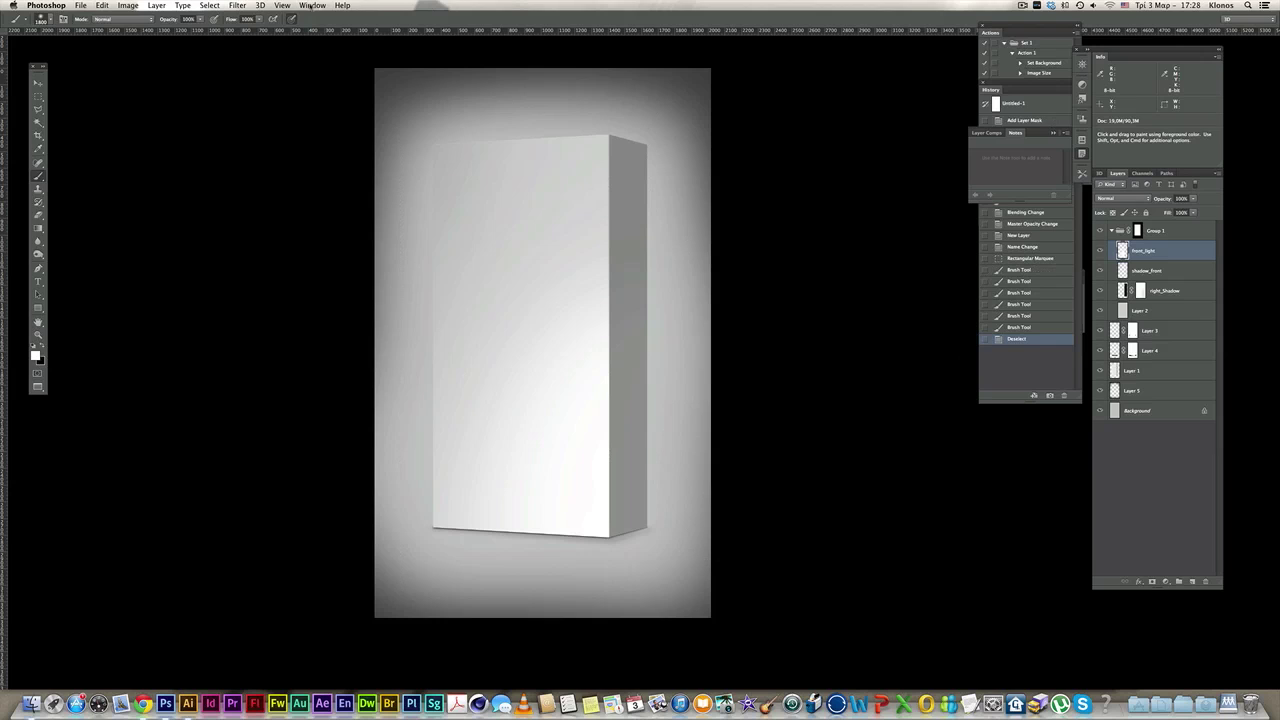
- Apply a Gaussian Blur to the front_light layer
click(231, 5)
mouse_move(268, 122)
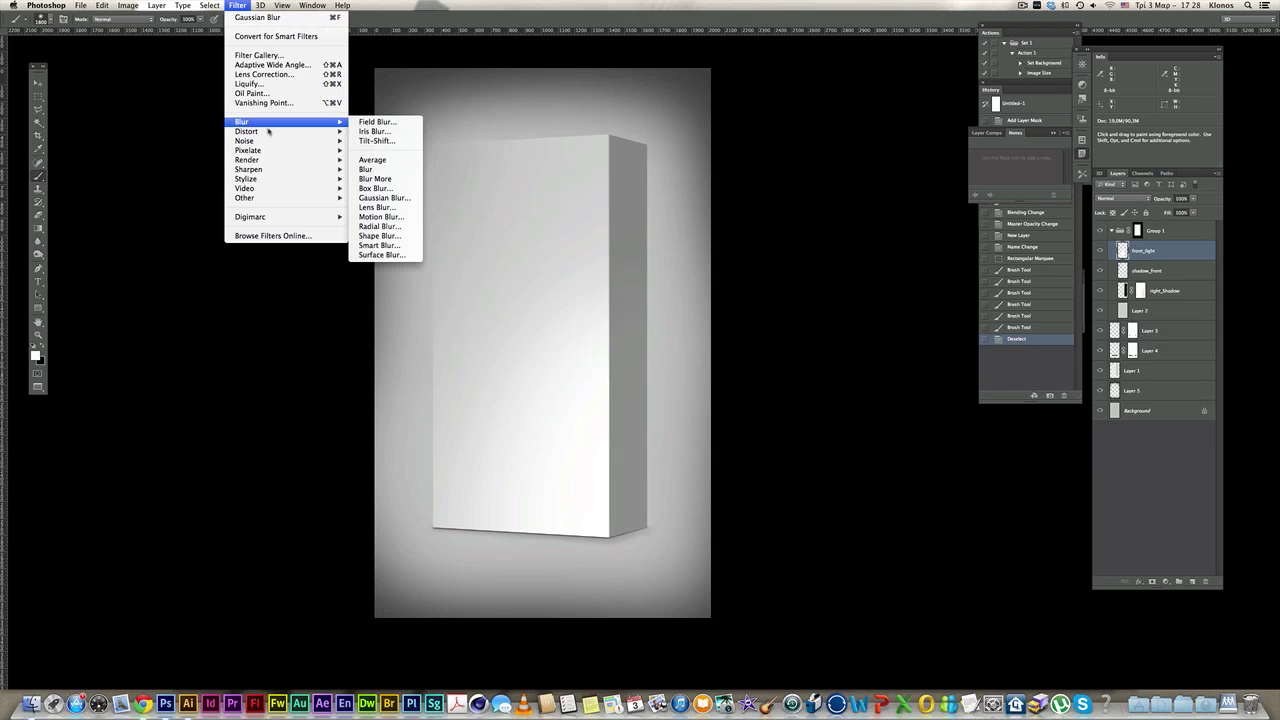
click(400, 200)
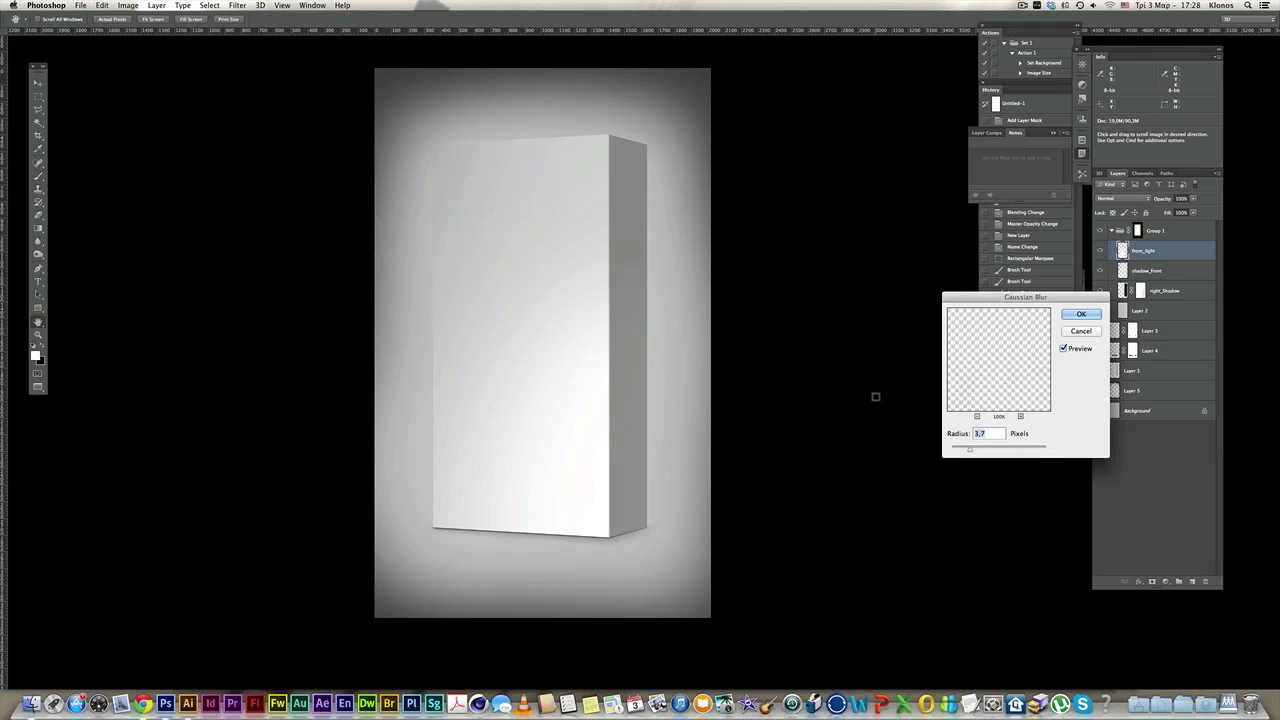
click(1066, 327)
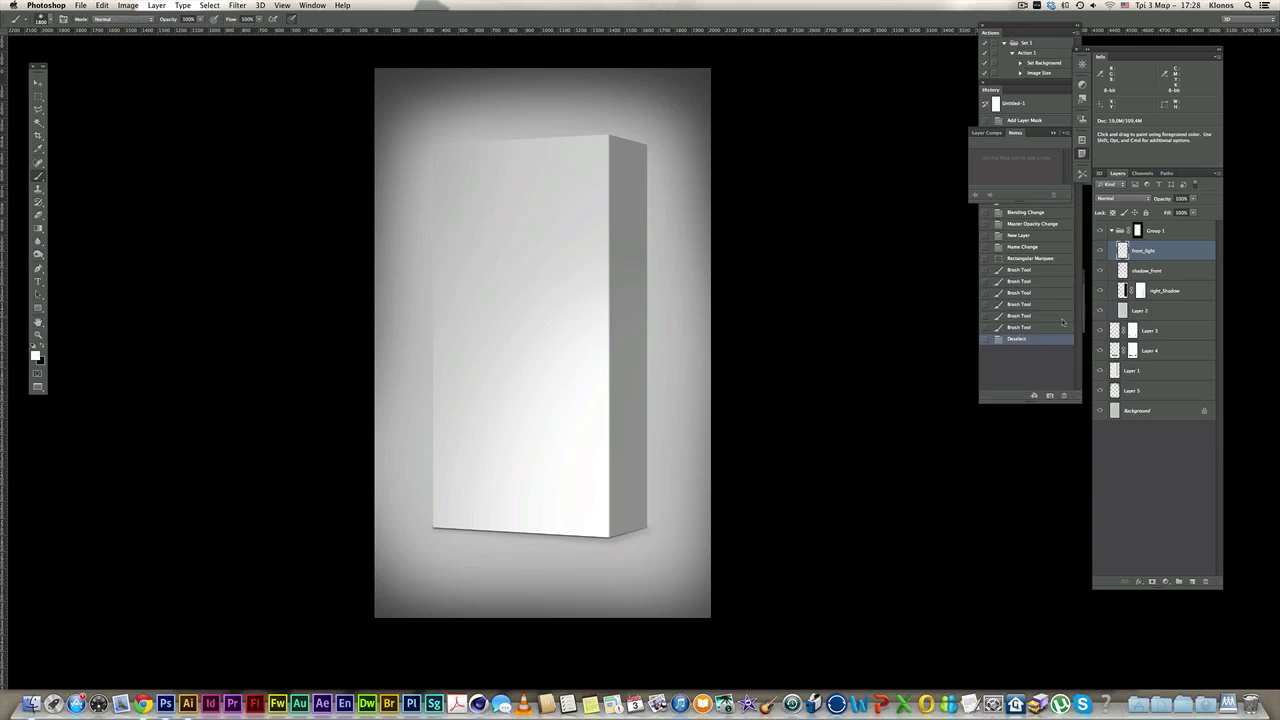
- Add a new layer above front_light and name it corner_light
click(1192, 581)
double_click(1139, 251)
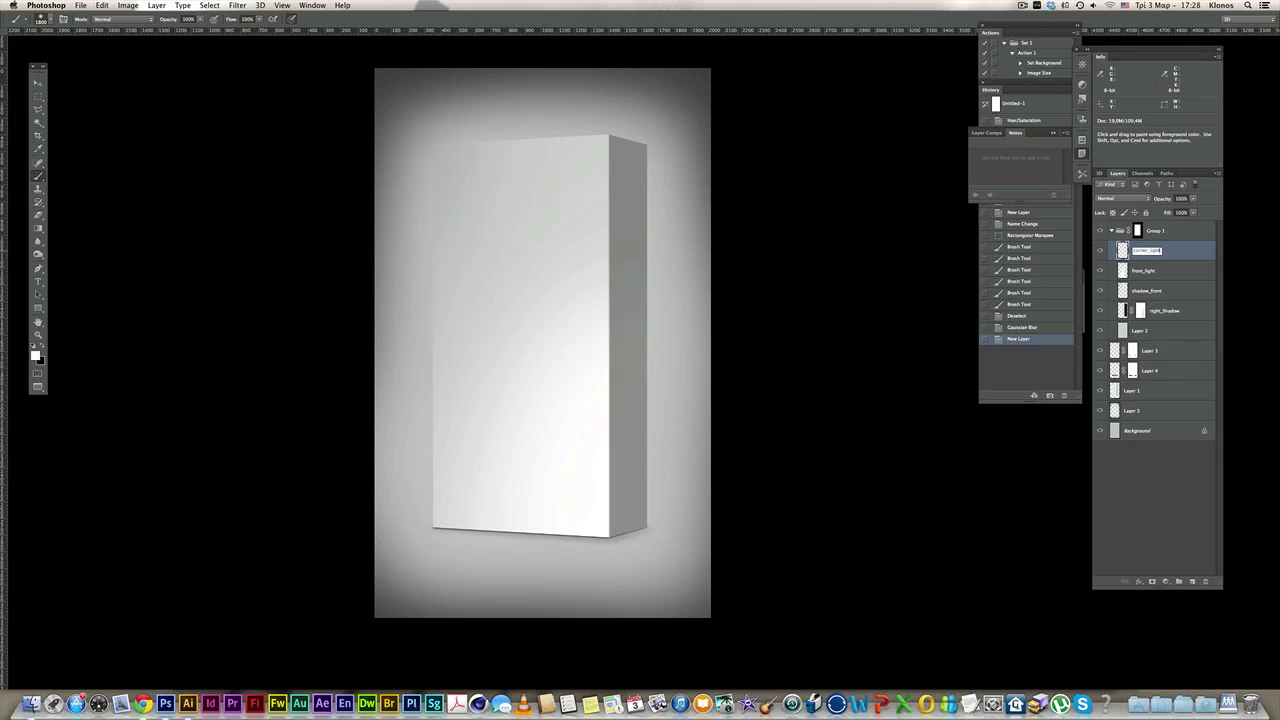
text(corner_light)
key(Return)
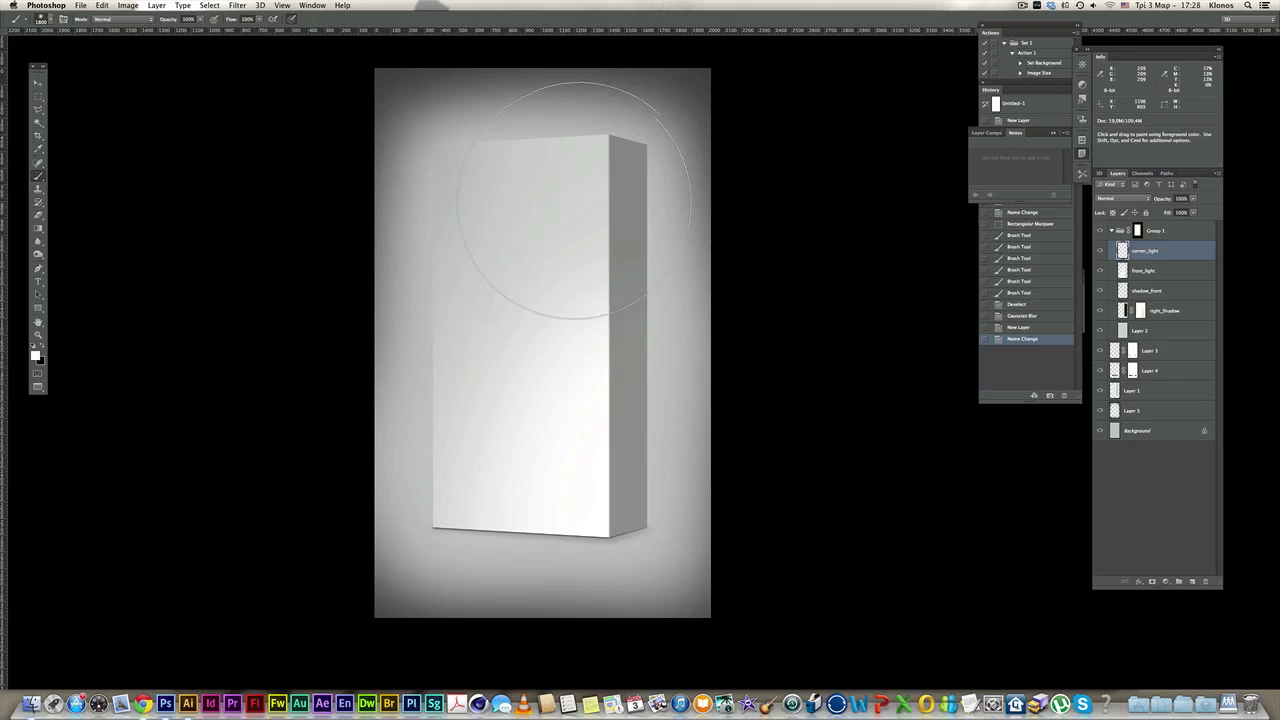
- Paint a thin straight white line down the vertical edge between the front and right faces with a much smaller brush
key([)
key([)
key([)
key([)
key([)
key([)
key([)
key([)
key([)
key([)
key([)
key([)
key([)
key([)
key([)
key([)
scroll(603, 174, right, 2)
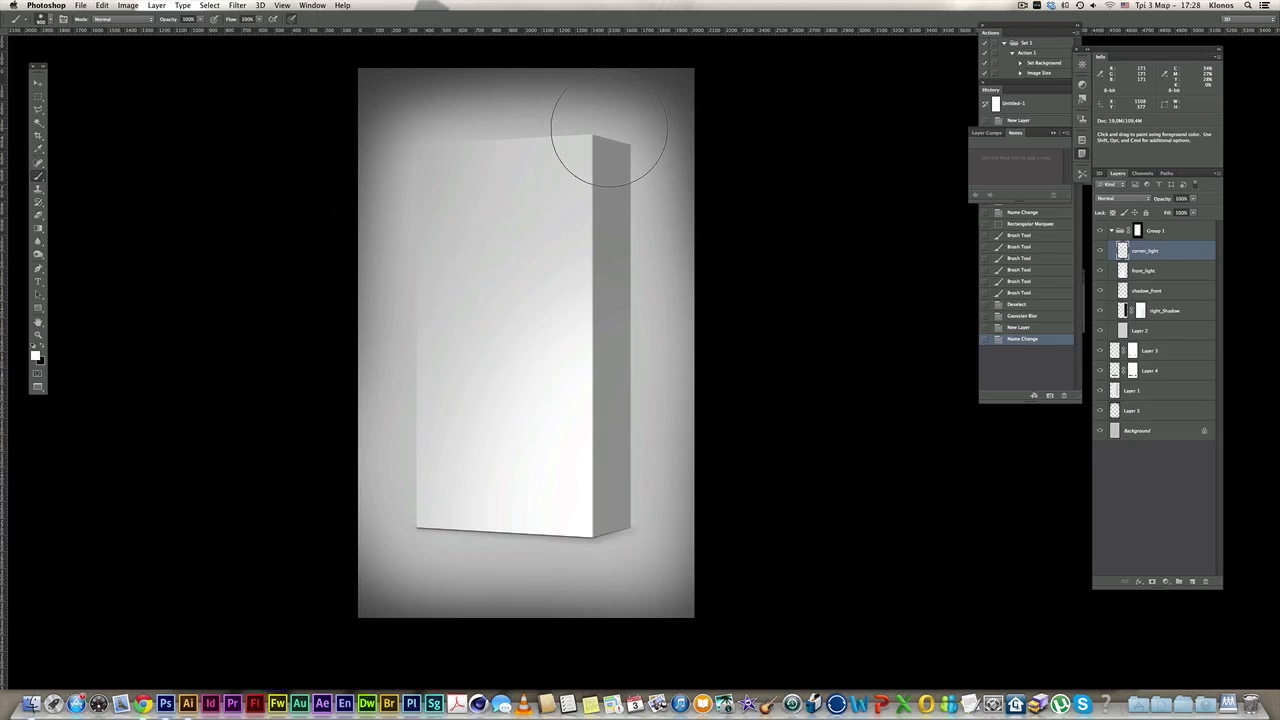
key(bracketleft)
key(bracketleft)
scroll(592, 131, up, 5)
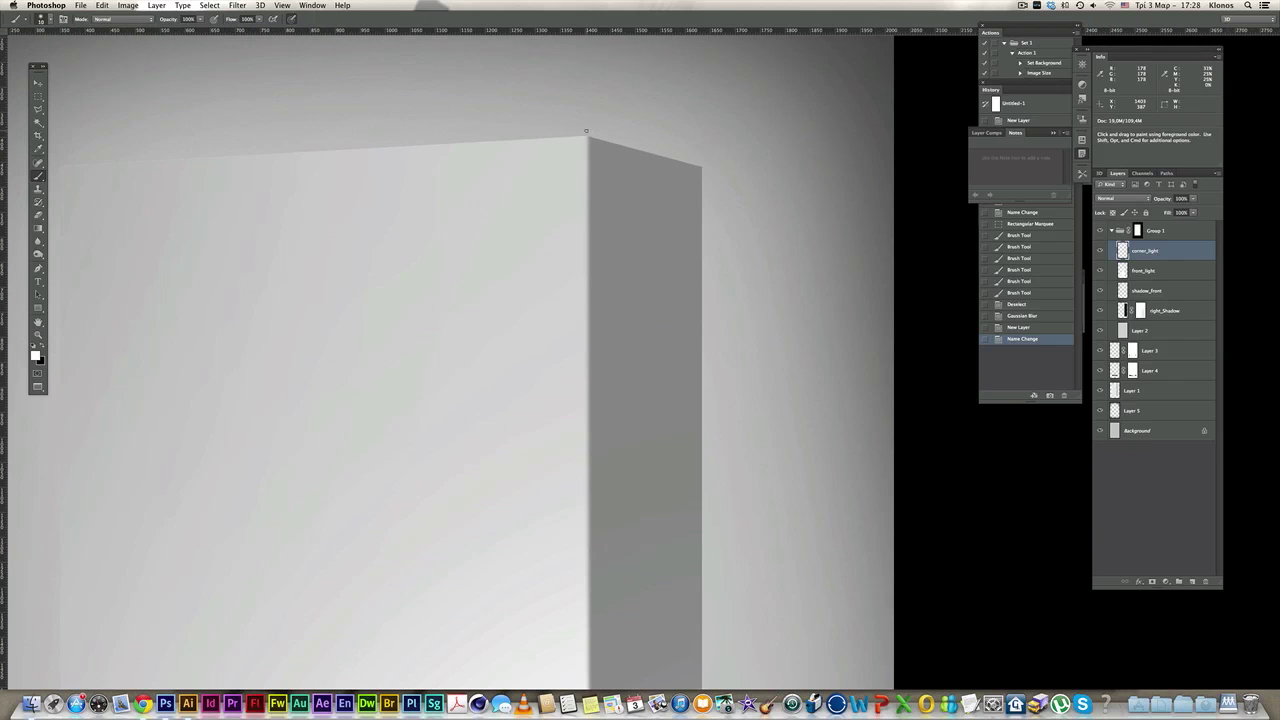
click(587, 131)
mouse_move(597, 588)
mouse_down()
mouse_move(606, 220)
mouse_move(596, 419)
mouse_up()
scroll(595, 419, down, 5)
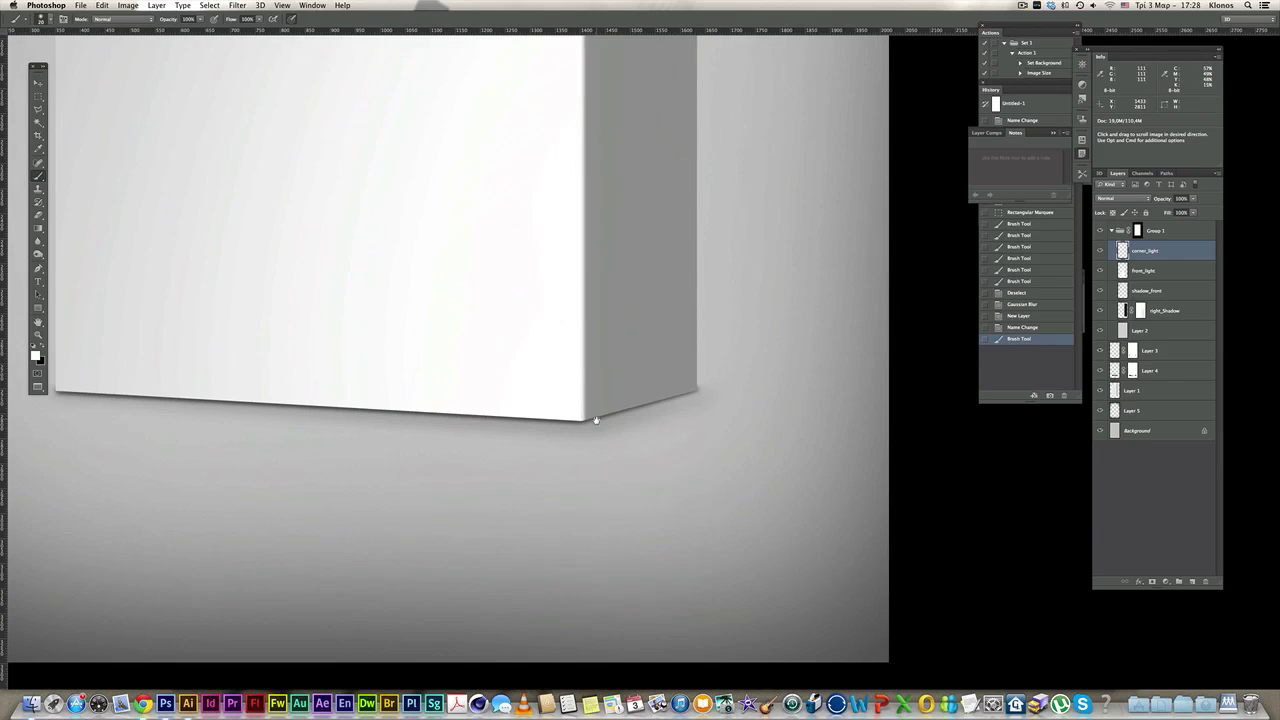
shift+click(588, 421)
scroll(625, 298, down, 5)
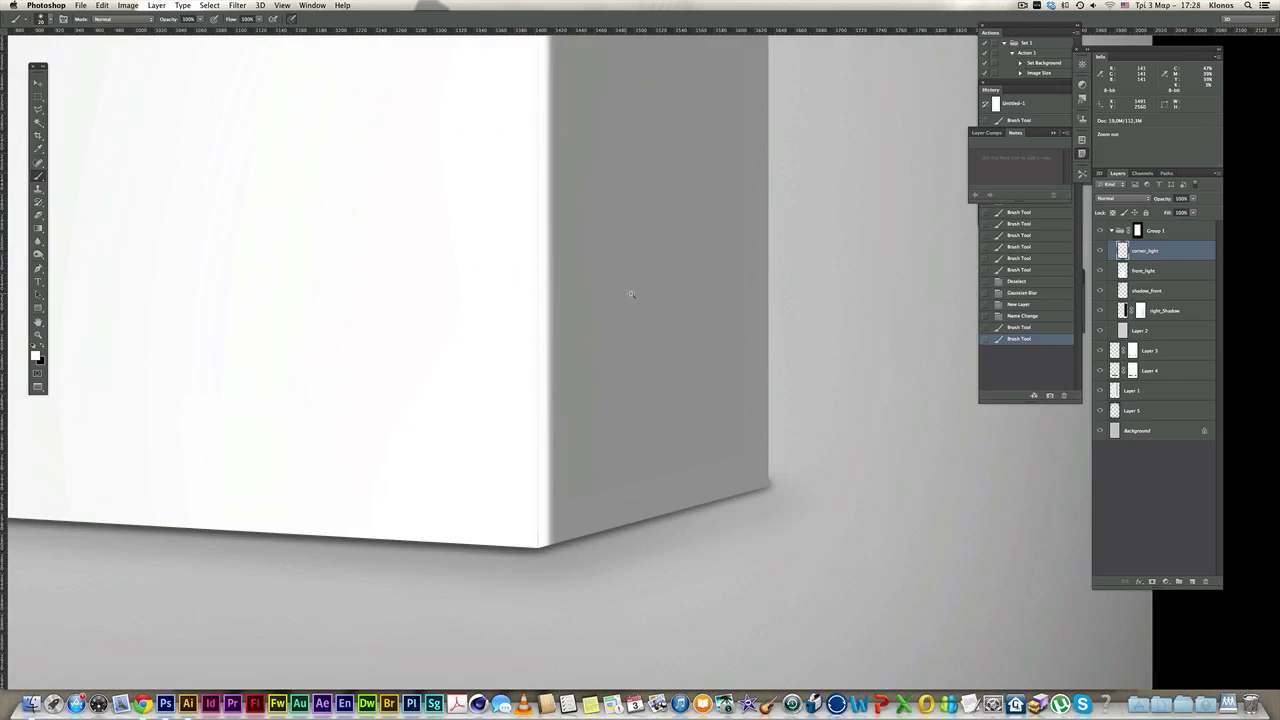
scroll(631, 300, up, 5)
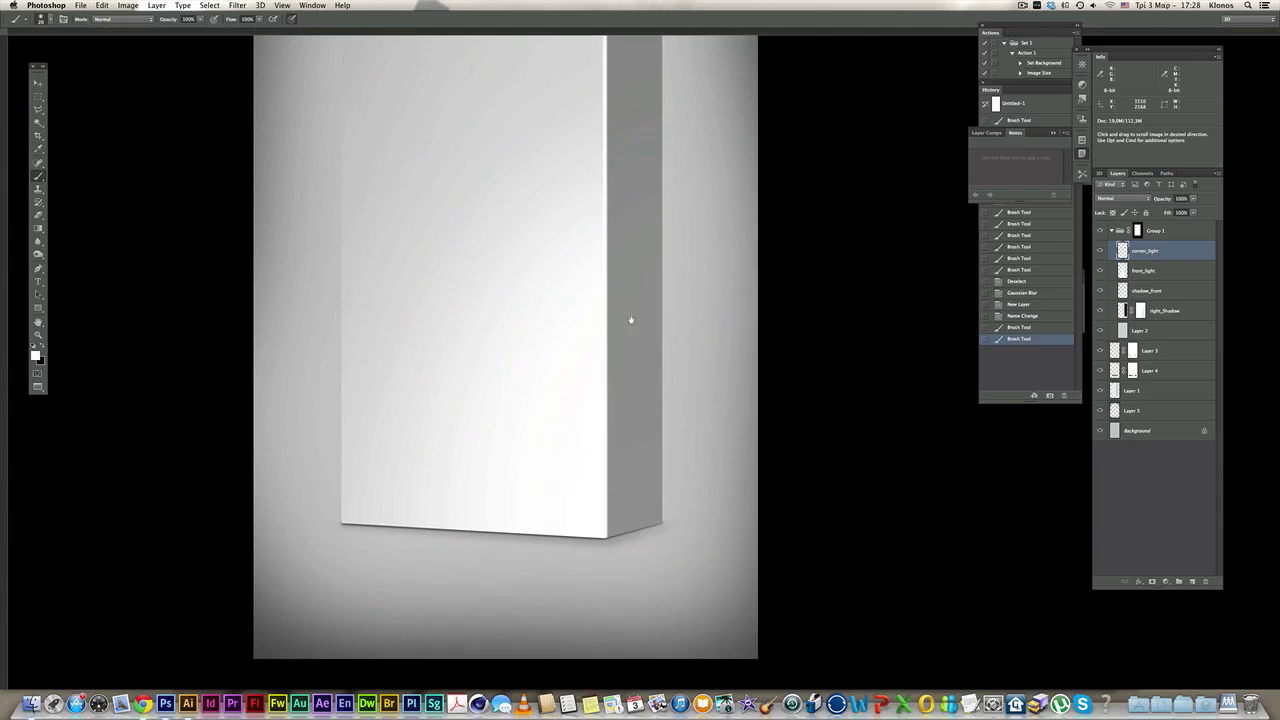
- Nudge the corner_light highlight slightly left with the Move tool and deselect the layer
key(v)
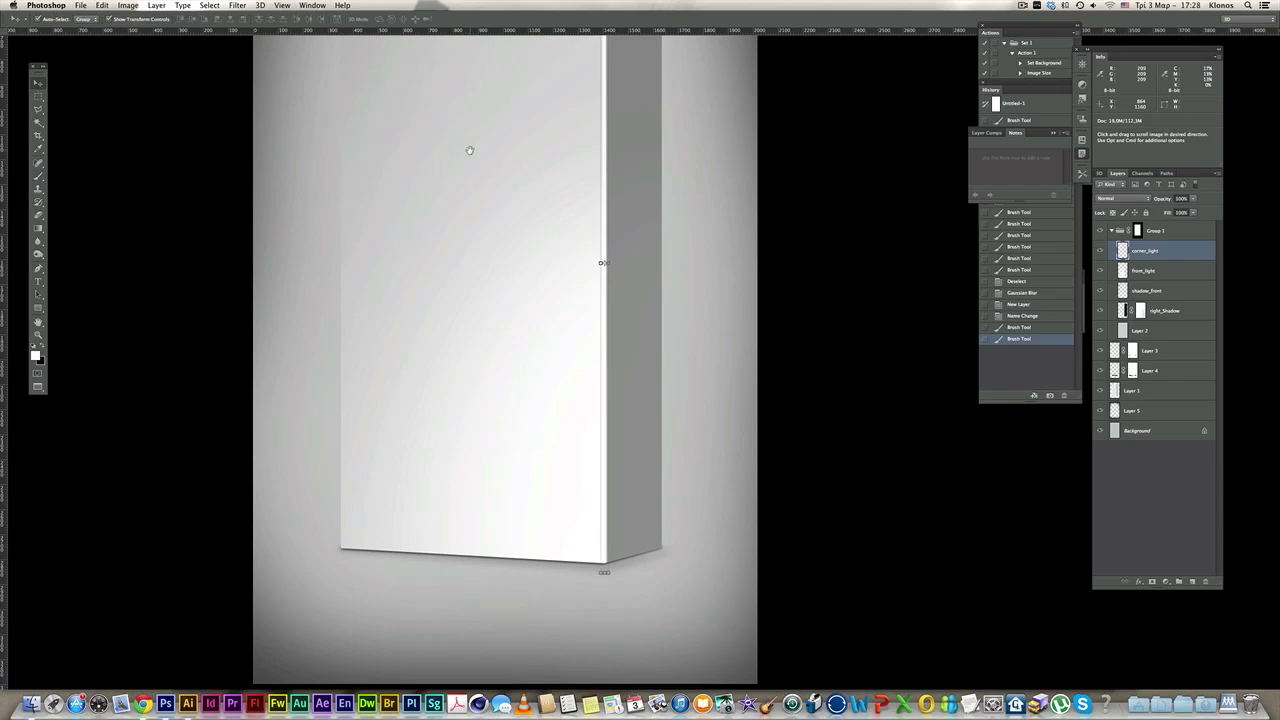
scroll(471, 143, up, 3)
key(Left)
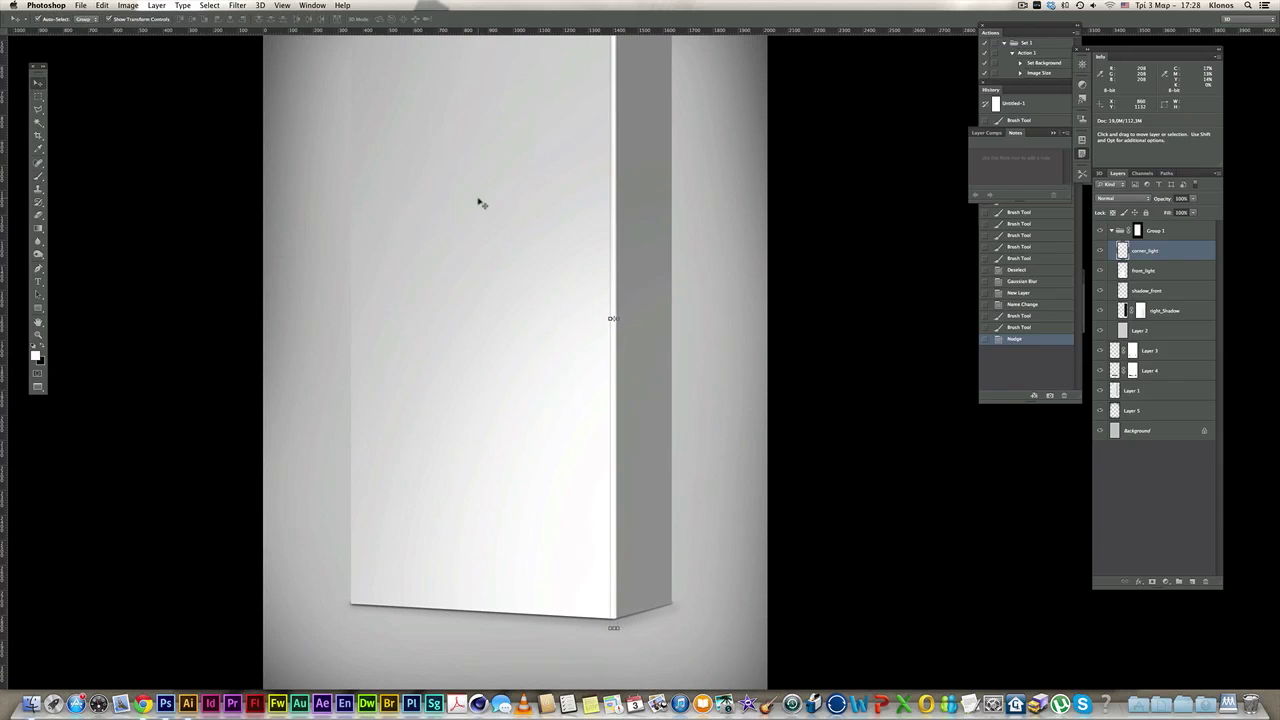
scroll(554, 194, down, 1)
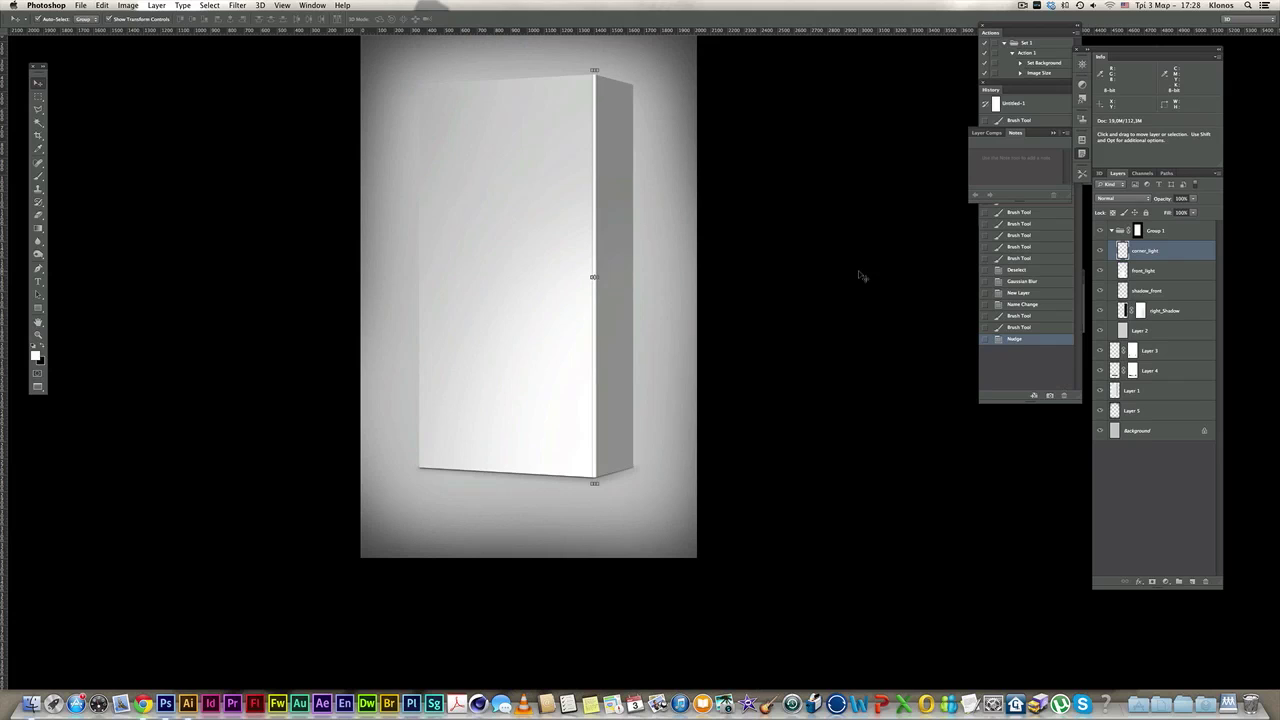
click(822, 278)
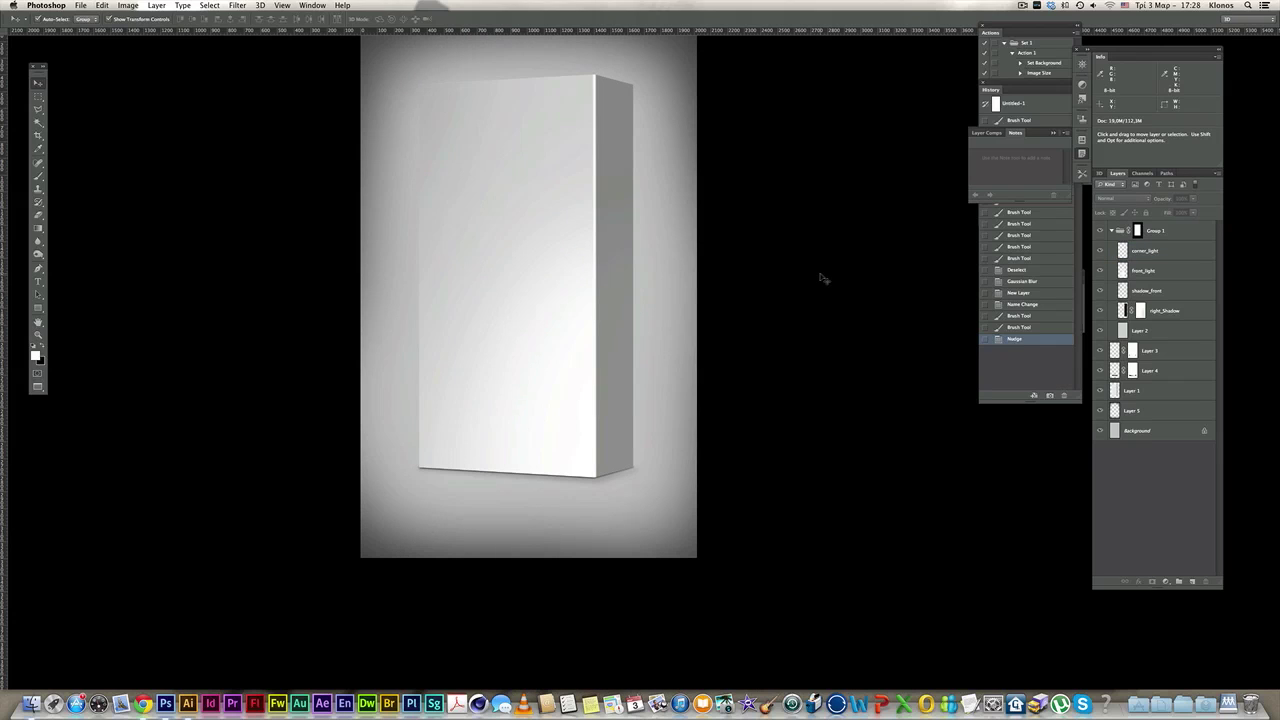
- Add a new layer above corner_light and name it corner_shadows
click(1185, 254)
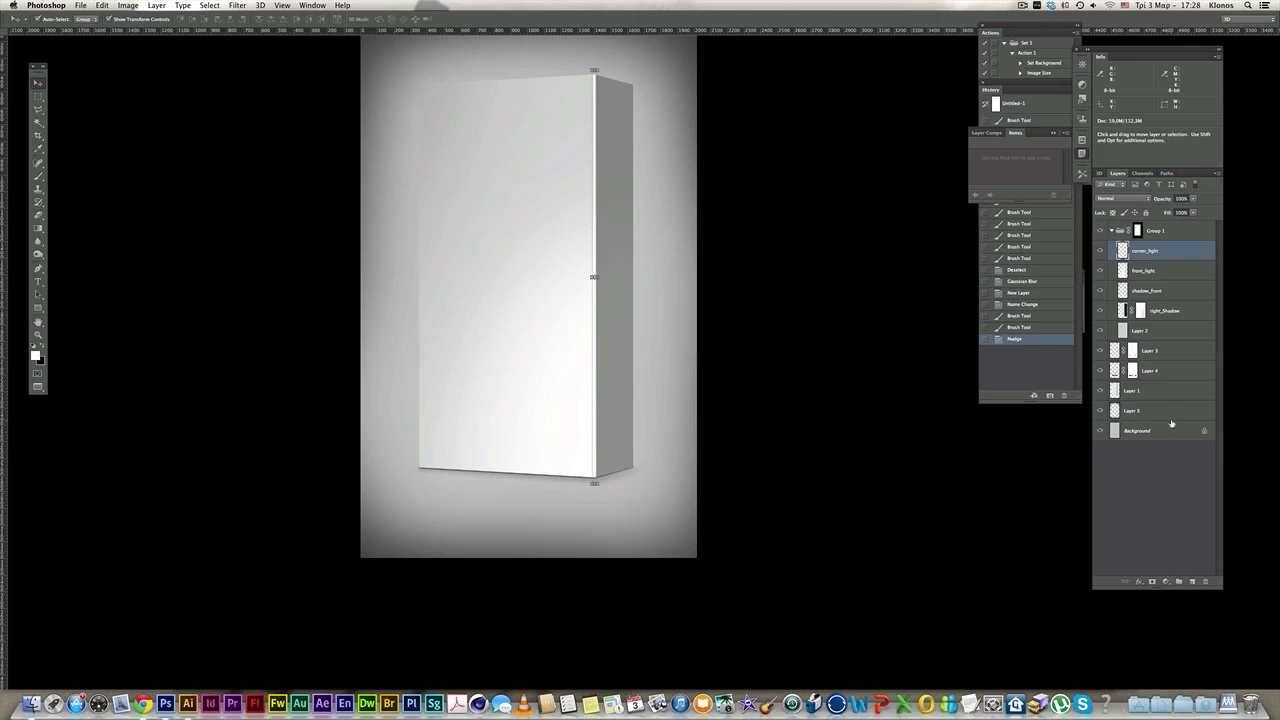
click(1193, 582)
double_click(1141, 251)
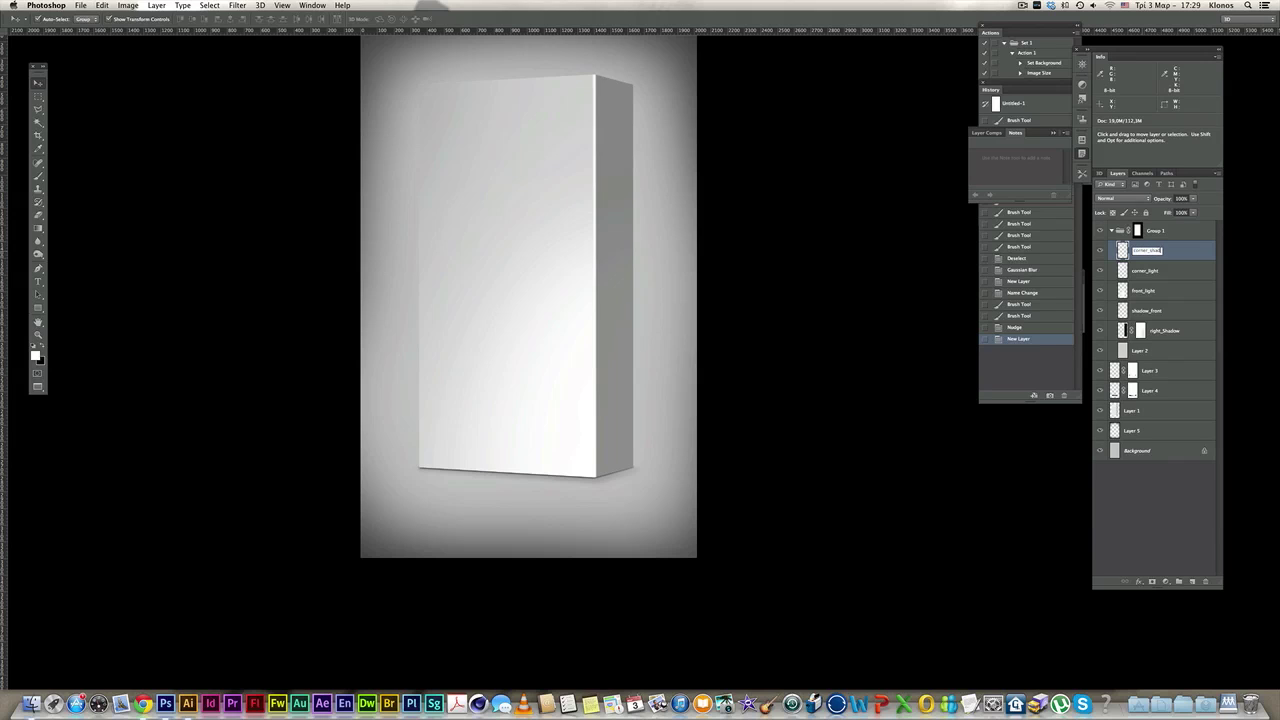
key(Return)
- Paint straight black brush lines along the top and bottom edges of the box's front and right faces
scroll(920, 94, down, 1)
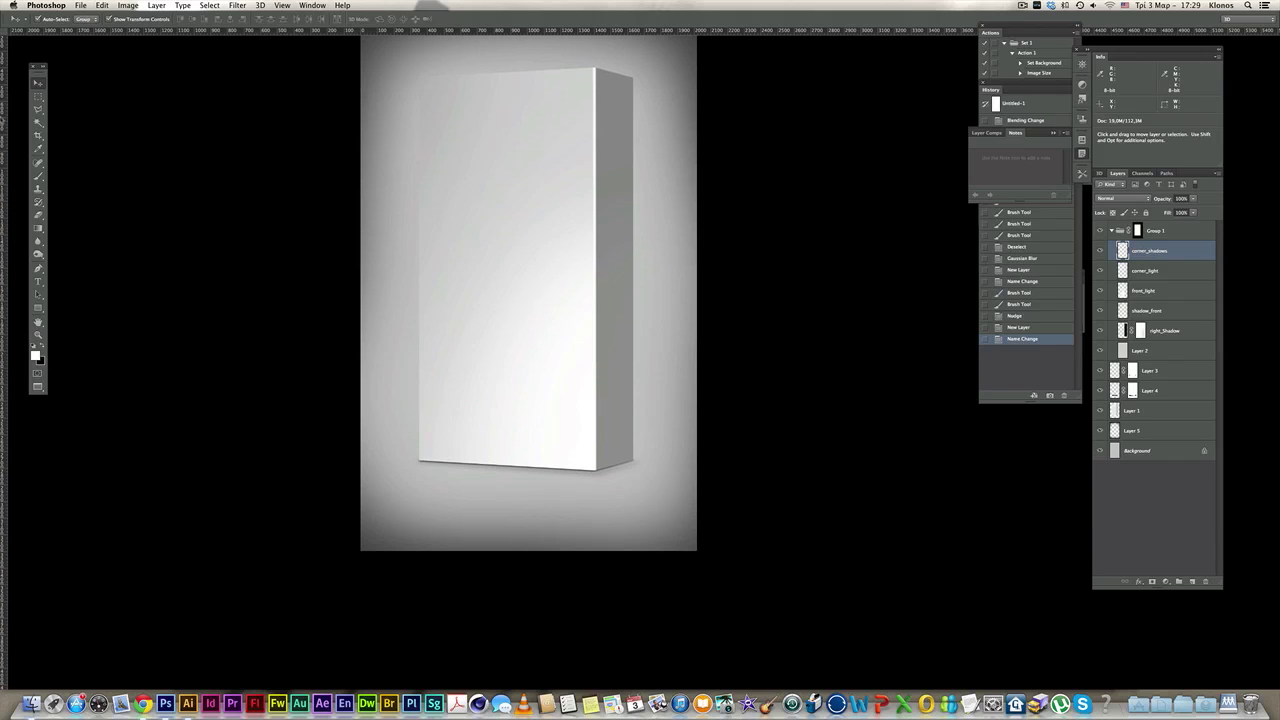
scroll(237, 274, up, 3)
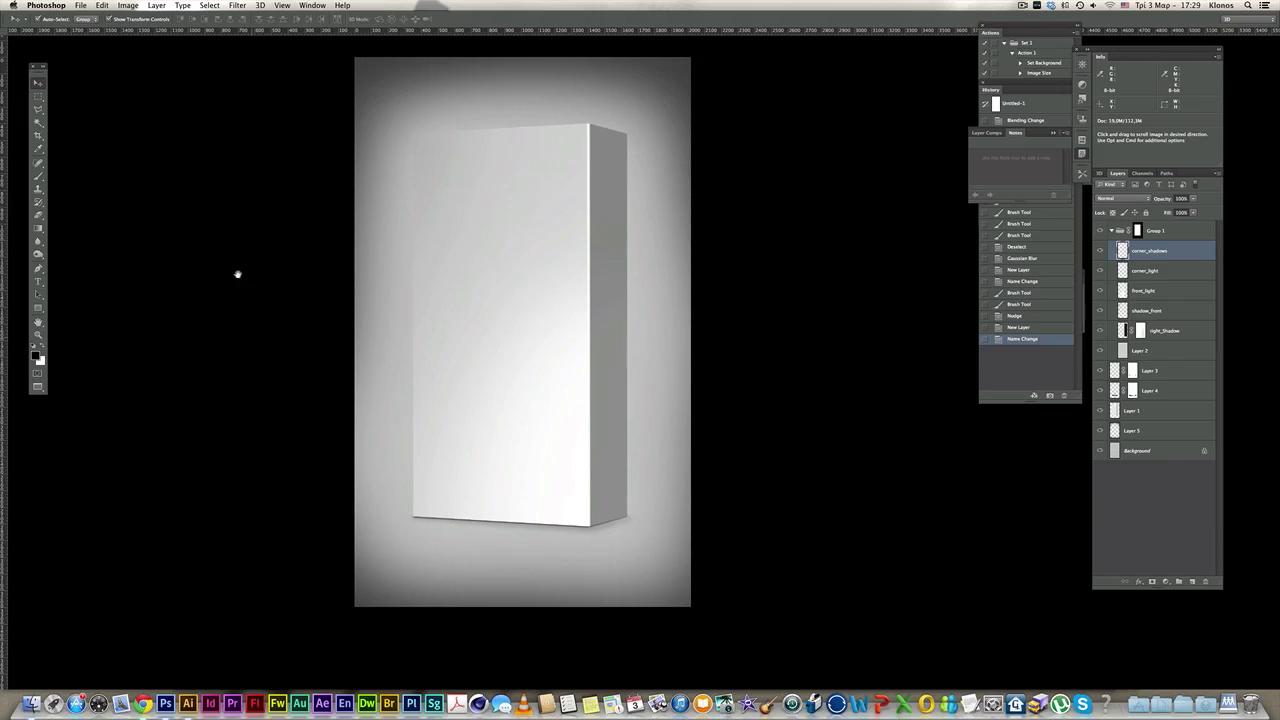
click(38, 176)
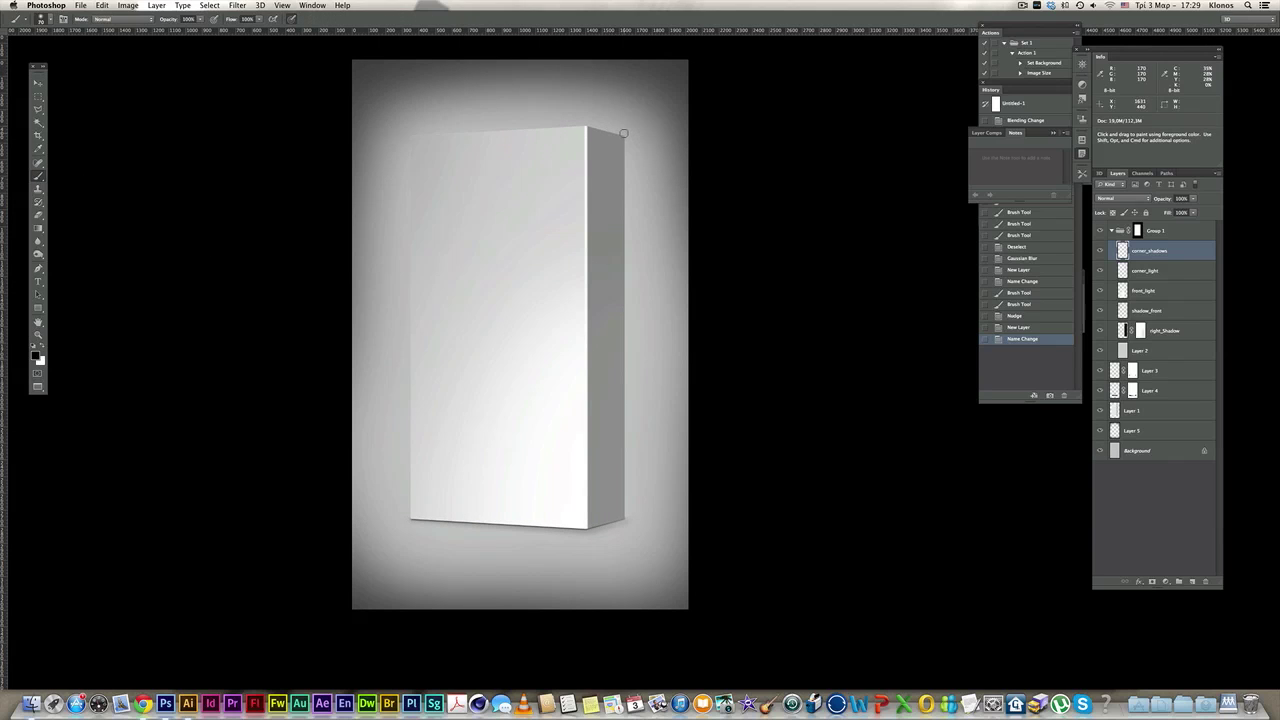
mouse_move(625, 133)
mouse_down()
mouse_move(592, 126)
mouse_move(622, 134)
mouse_up()
shift+click(409, 133)
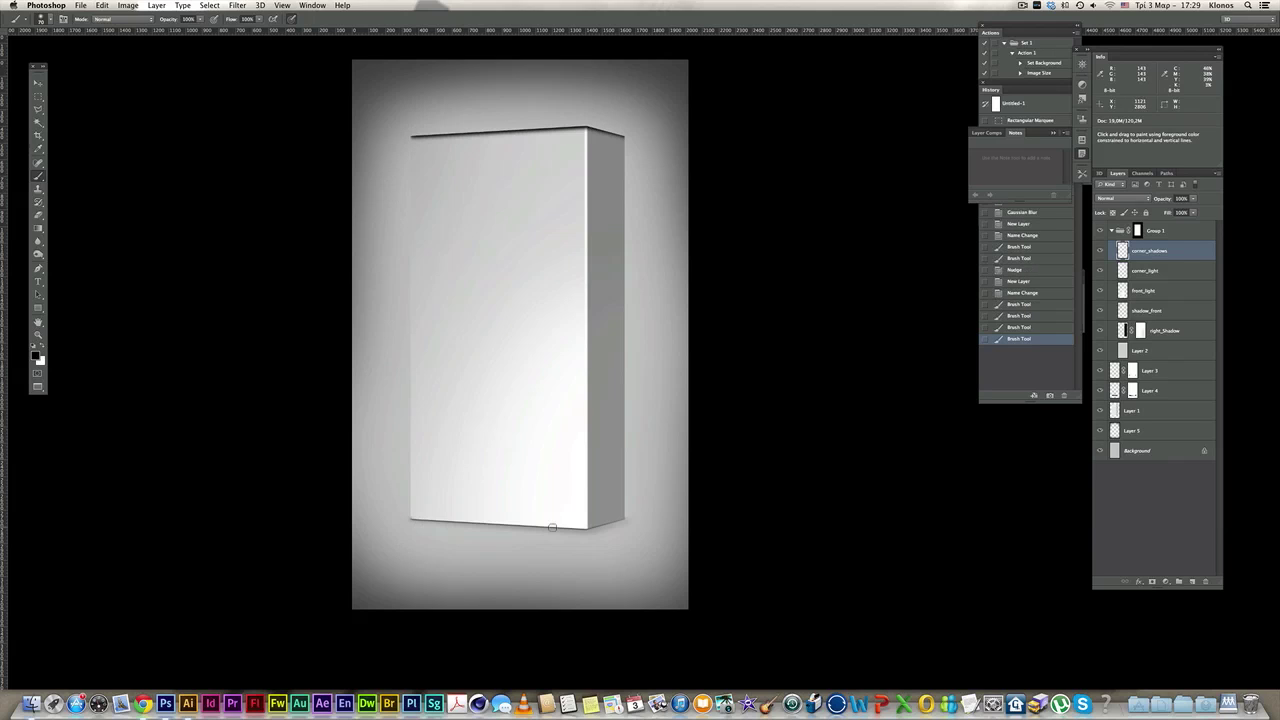
shift+click(587, 531)
shift+click(623, 523)
- Set the corner_shadows layer to Multiply blending at 21% opacity
click(1118, 199)
click(1122, 226)
click(1193, 199)
drag(1196, 211, 1156, 210)
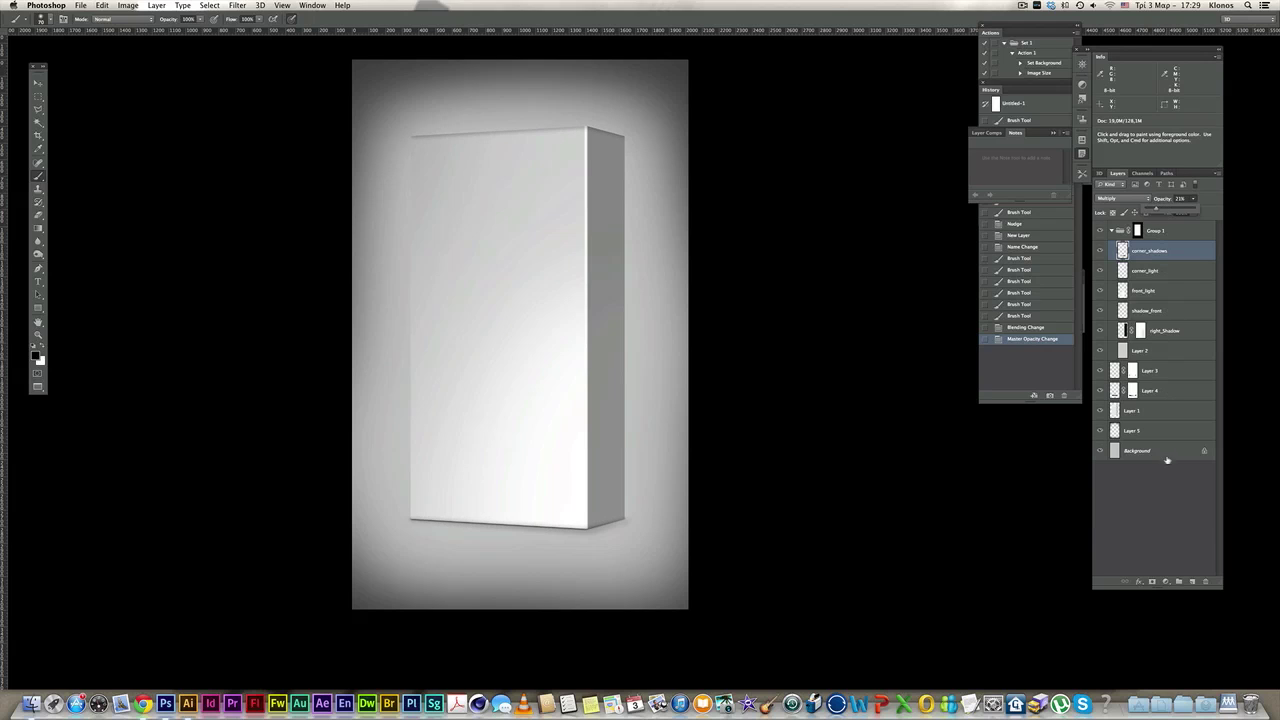
- Add a layer mask to corner_shadows and set the brush opacity to 19%
click(1152, 581)
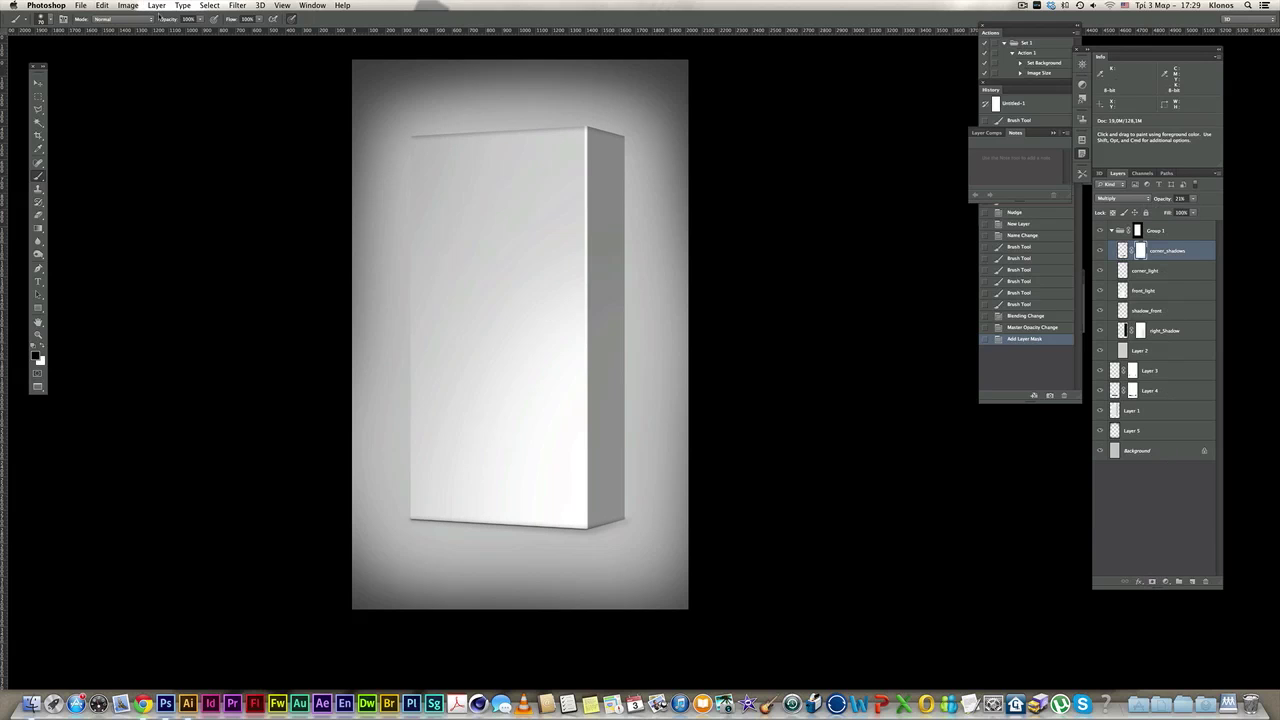
click(201, 20)
key(Return)
- Fade the edge shadows near the front corner and the upper-left corner by dabbing an enlarged black brush on the mask
key(bracketright)
key(bracketright)
key(bracketright)
key(bracketright)
key(bracketright)
key(bracketright)
key(bracketright)
key(bracketright)
key(bracketright)
key(bracketright)
key(bracketright)
key(bracketright)
click(583, 129)
click(583, 129)
click(583, 129)
click(586, 509)
click(578, 546)
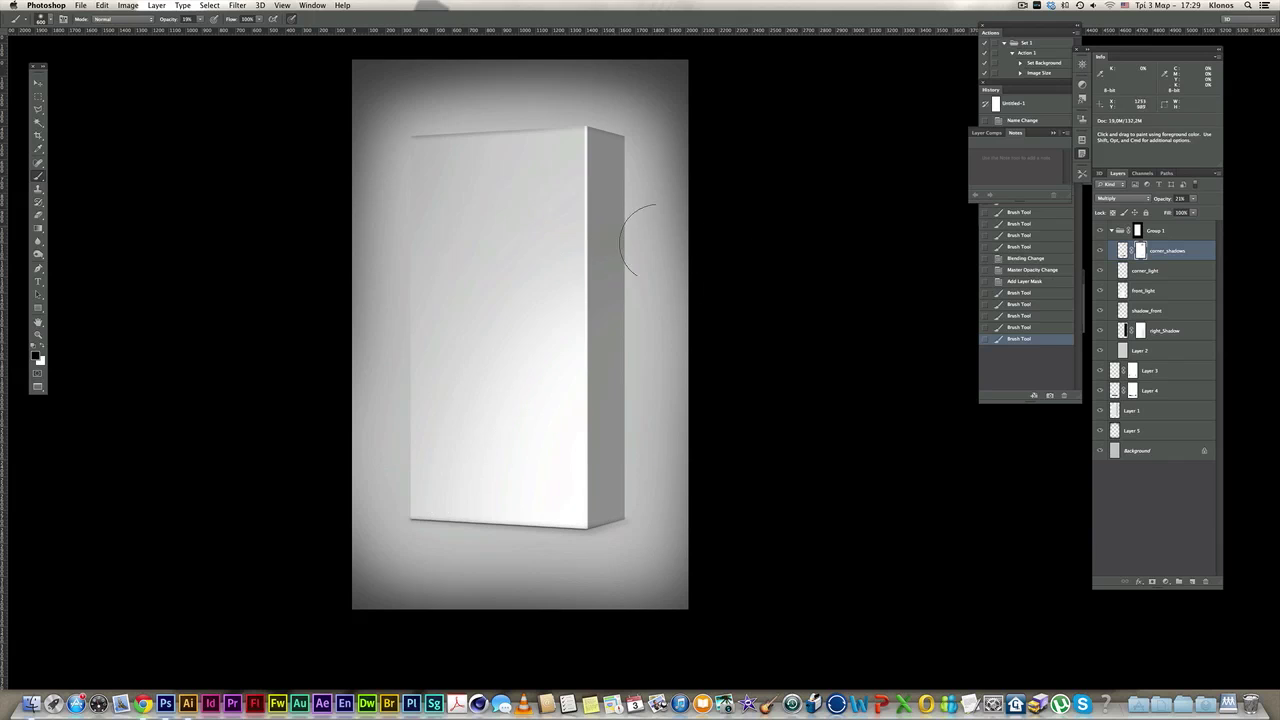
scroll(700, 260, down, 3)
click(476, 178)
click(491, 166)
click(488, 168)
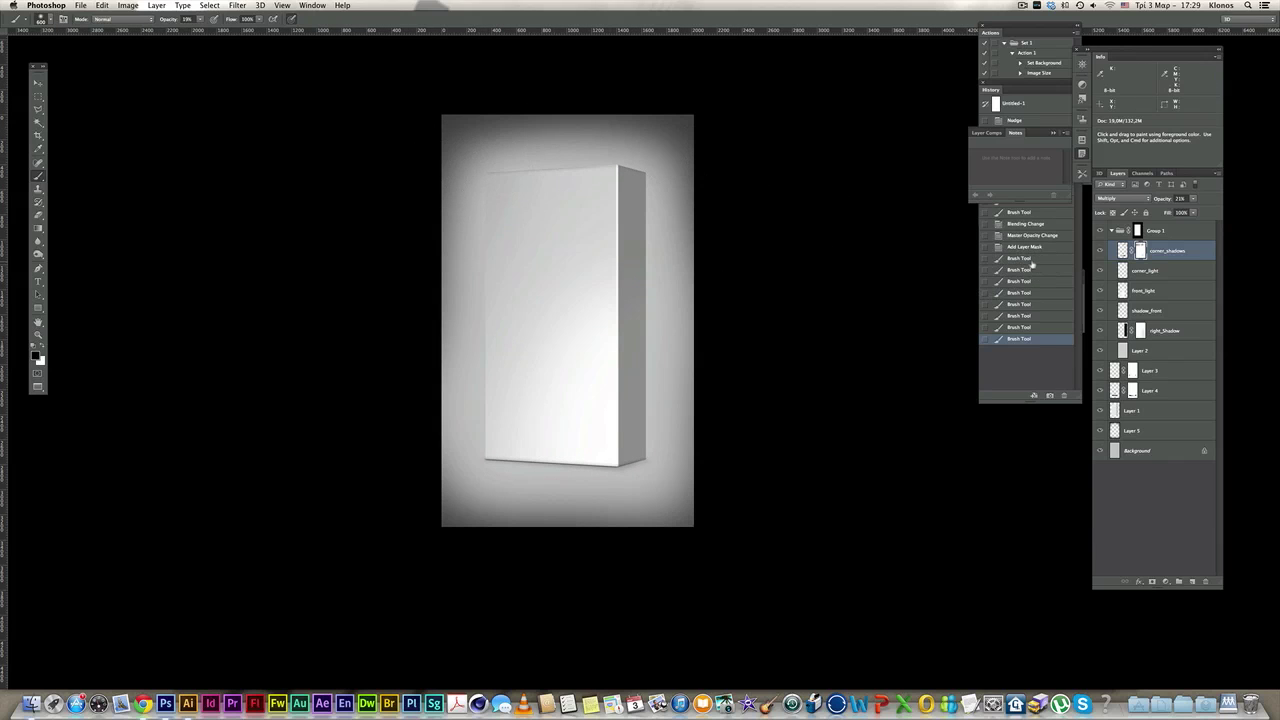
- Collapse Group 1, toggle its visibility to compare the box with and without shading, and hide Layer 1
click(1112, 231)
click(1101, 231)
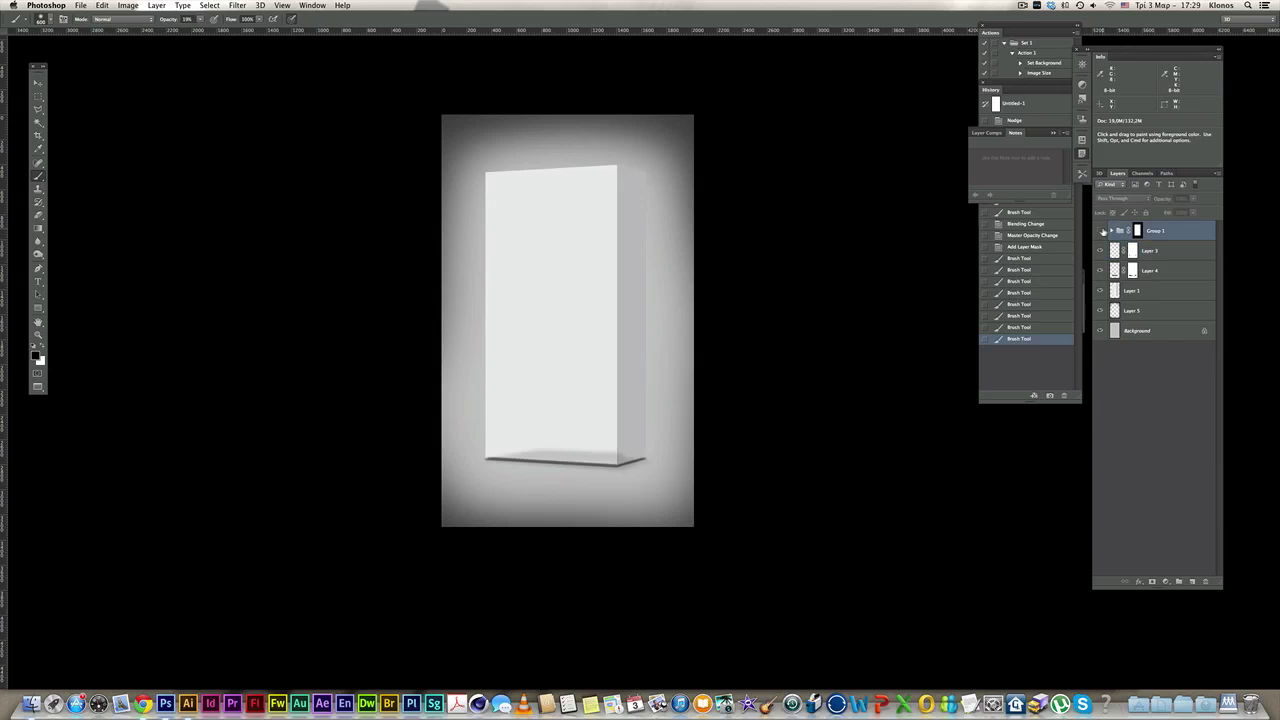
click(1101, 231)
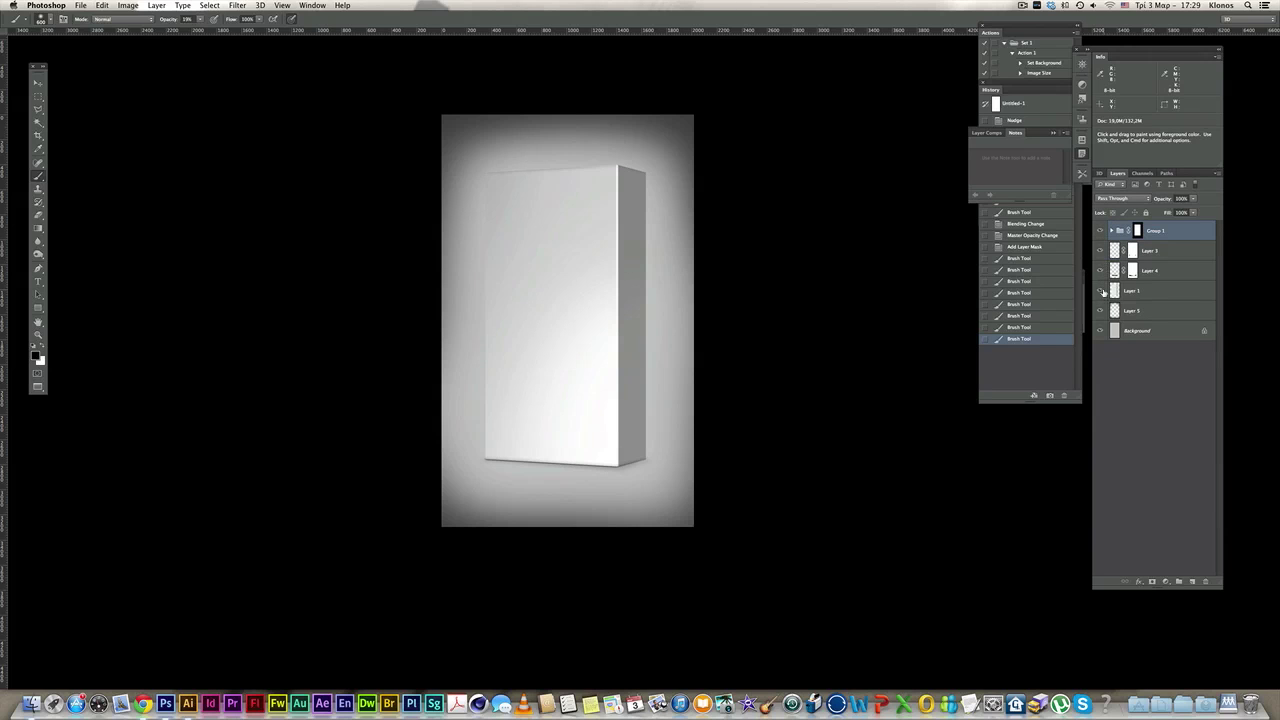
click(1101, 231)
click(1101, 231)
click(1101, 231)
click(1101, 231)
- Darken the Background layer with a Hue/Saturation adjustment, setting Lightness to -22
click(1139, 333)
key(super+u)
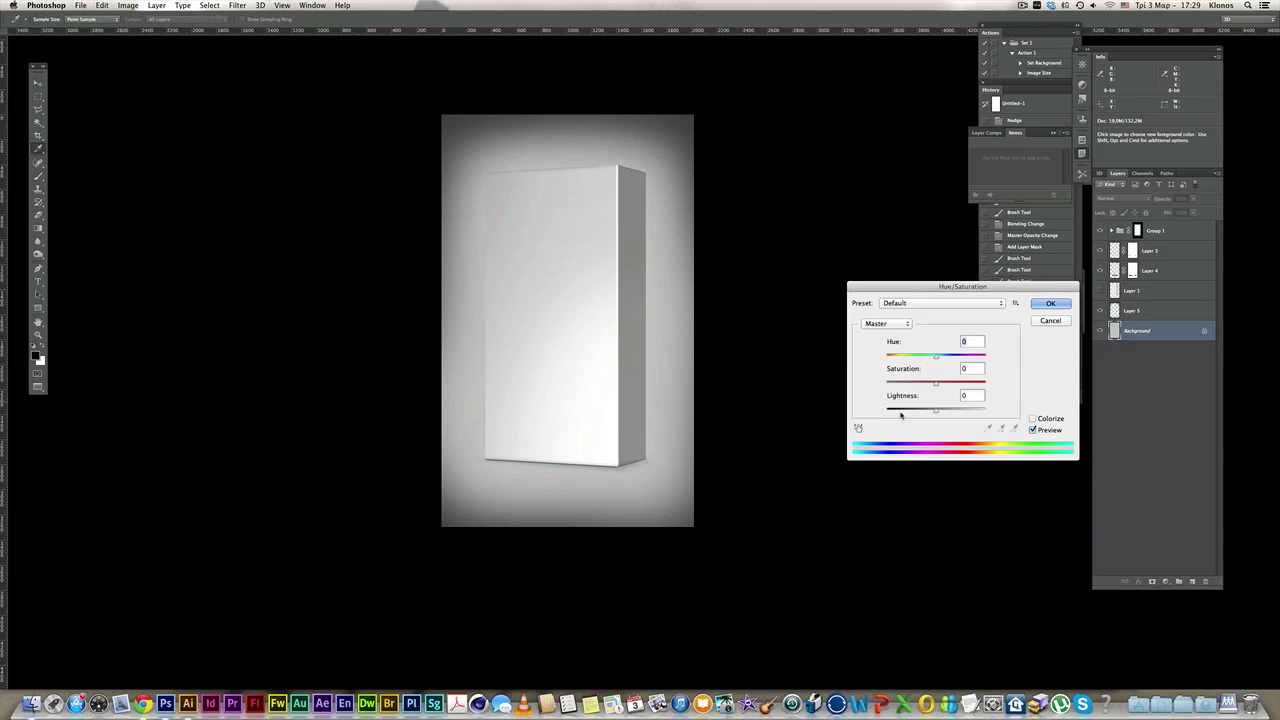
drag(932, 412, 924, 413)
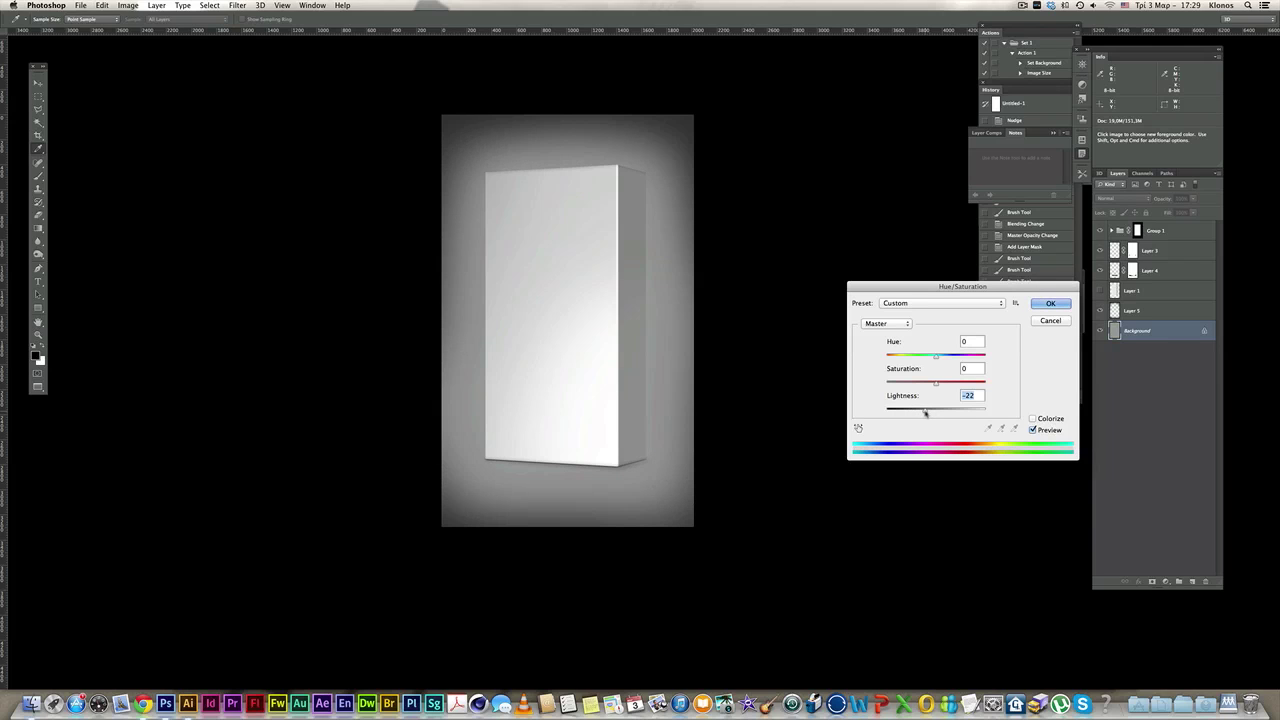
click(1051, 303)
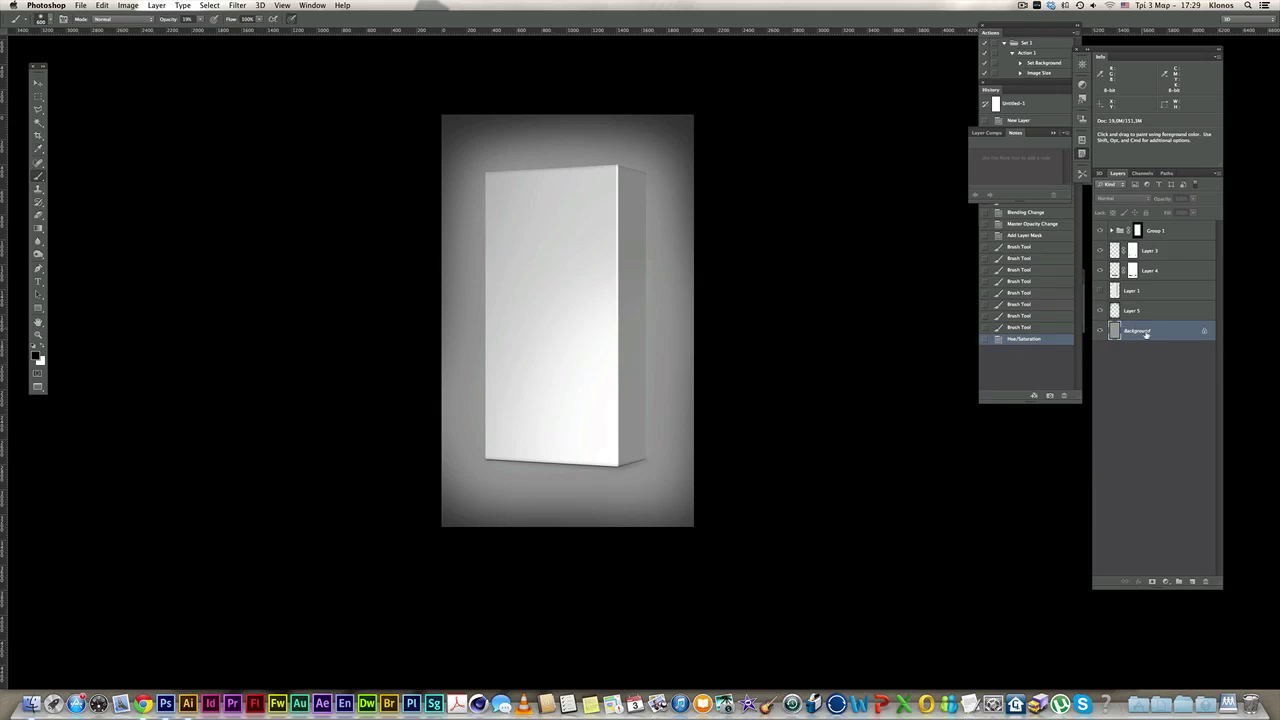
- Add a new layer directly above the Background and name it light
click(1191, 580)
double_click(1131, 331)
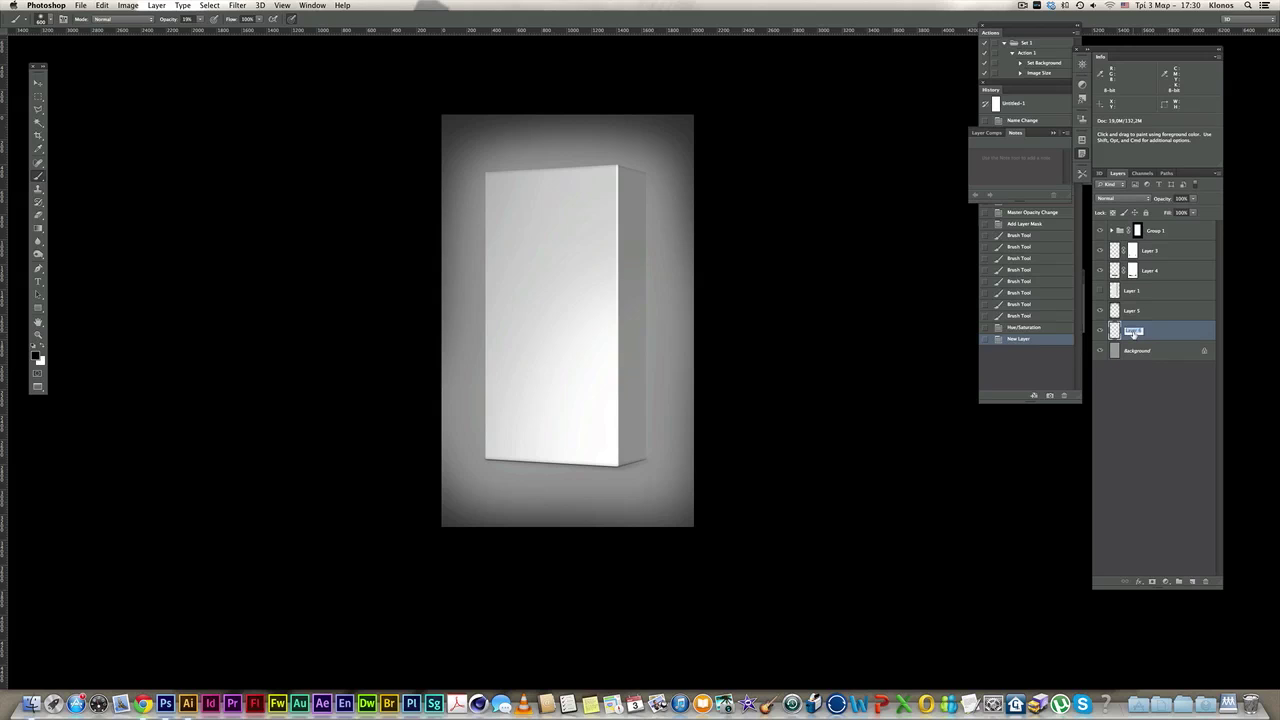
key(Return)
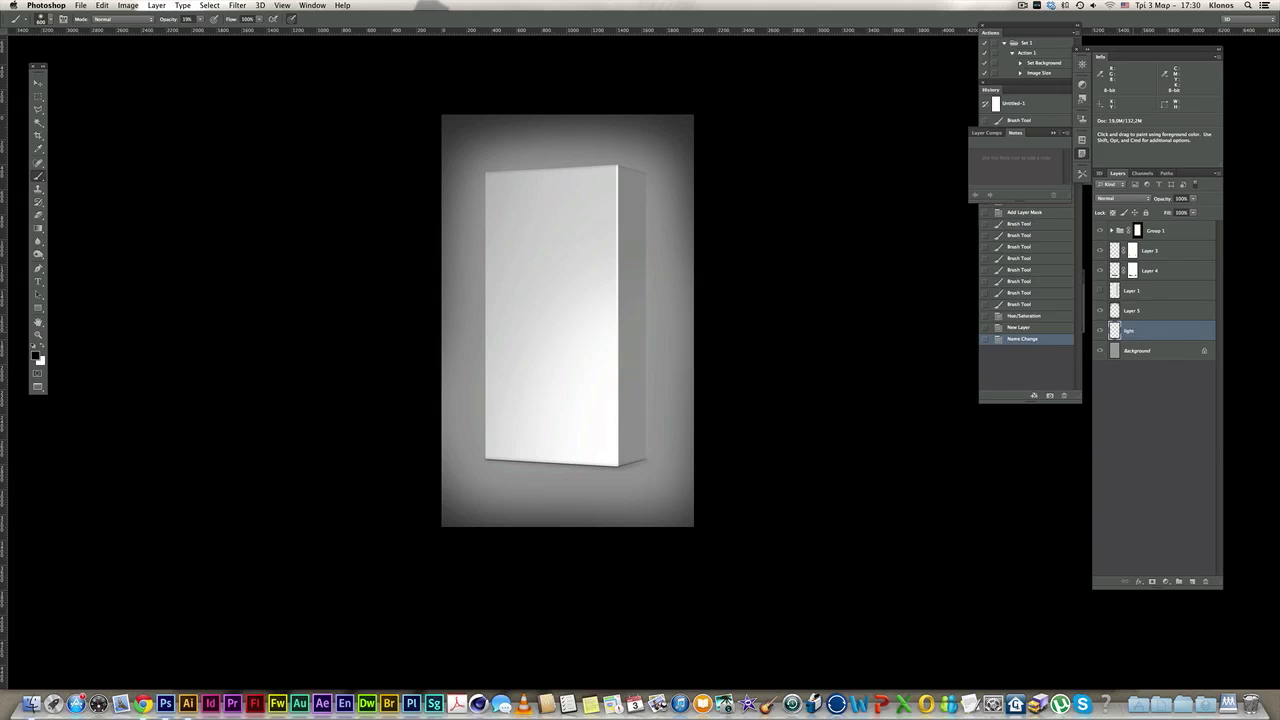
- Paint a soft white glow behind the box on the light layer, dabbing with a much enlarged white brush
click(43, 347)
key(bracketright)
key(bracketright)
key(bracketright)
key(bracketright)
key(bracketright)
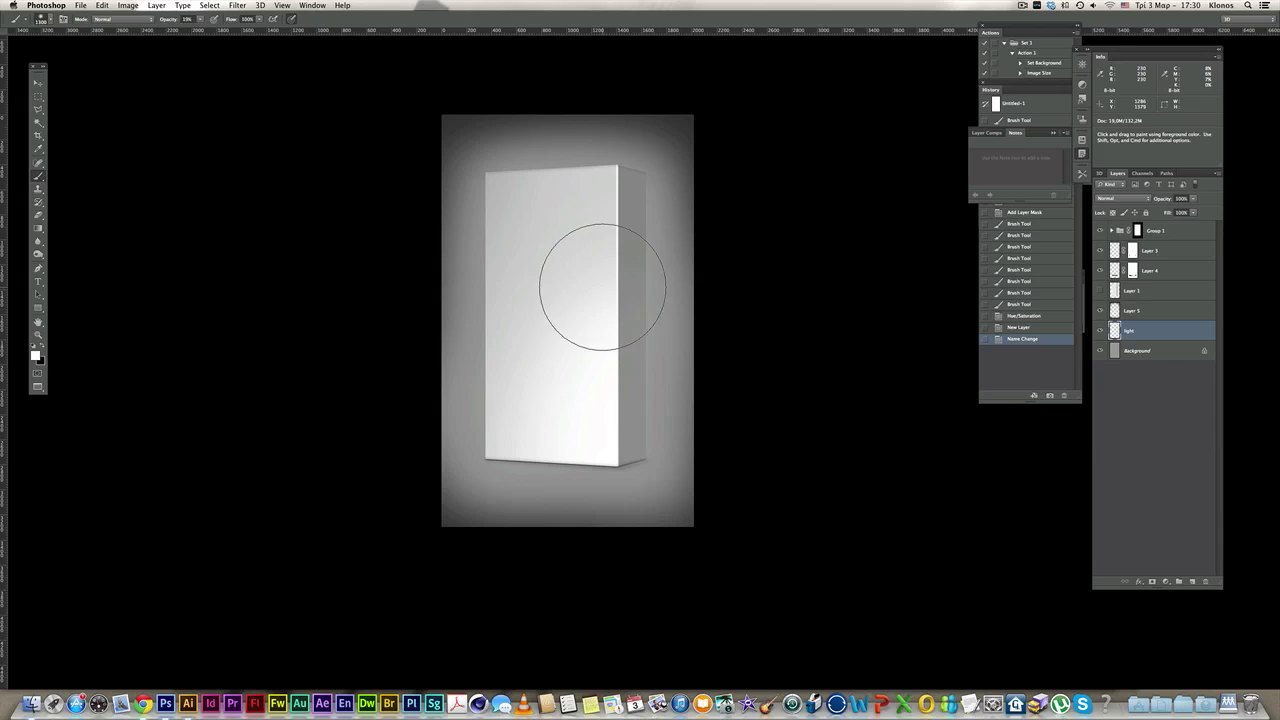
drag(594, 306, 546, 307)
click(517, 310)
click(519, 310)
click(608, 312)
click(590, 351)
click(590, 351)
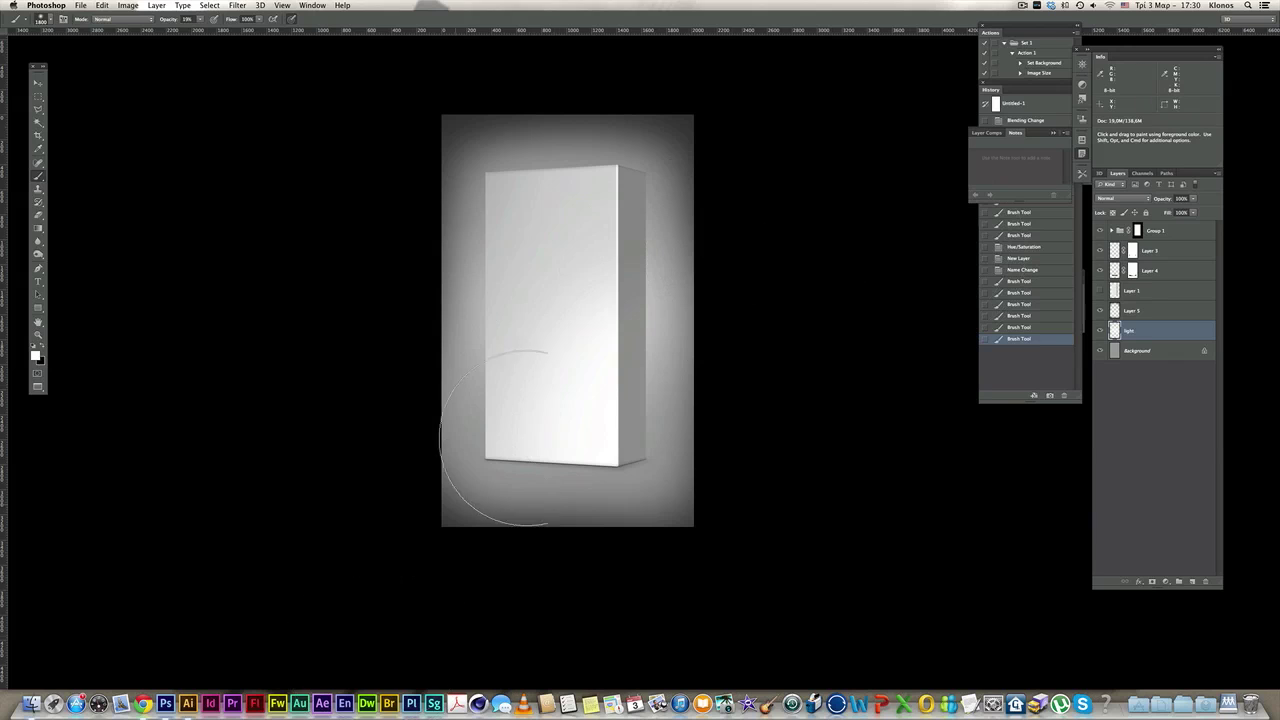
- Save the mockup document test_pack.psd
scroll(642, 262, up, 1)
drag(639, 269, 648, 284)
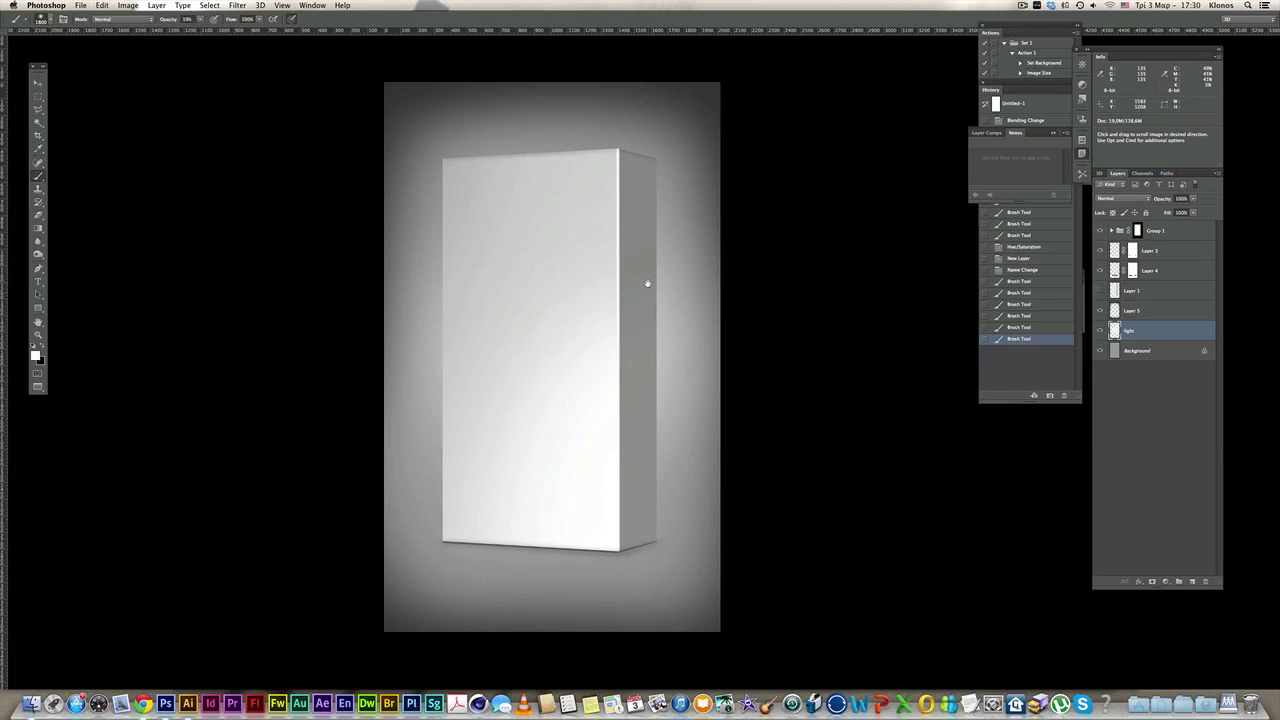
key(super+s)
- Switch to Illustrator and delete the grey 3D box beside the two test pack designs
click(185, 688)
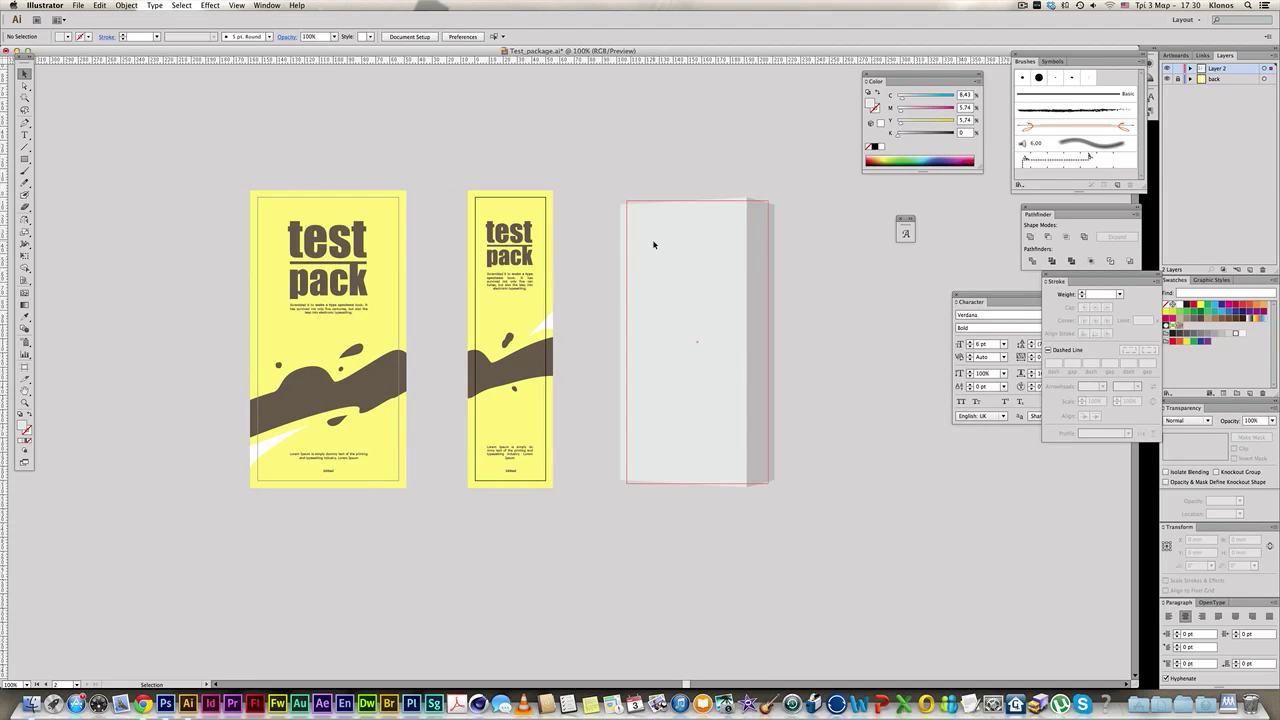
click(653, 244)
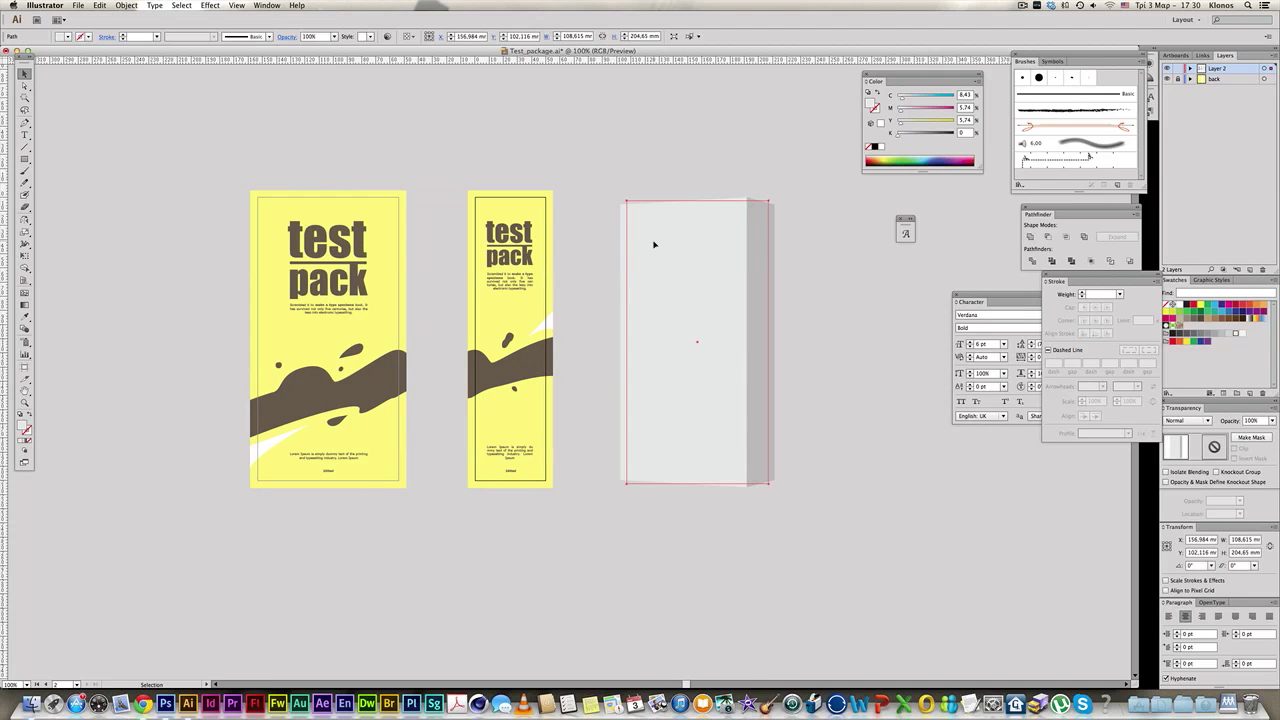
key(Delete)
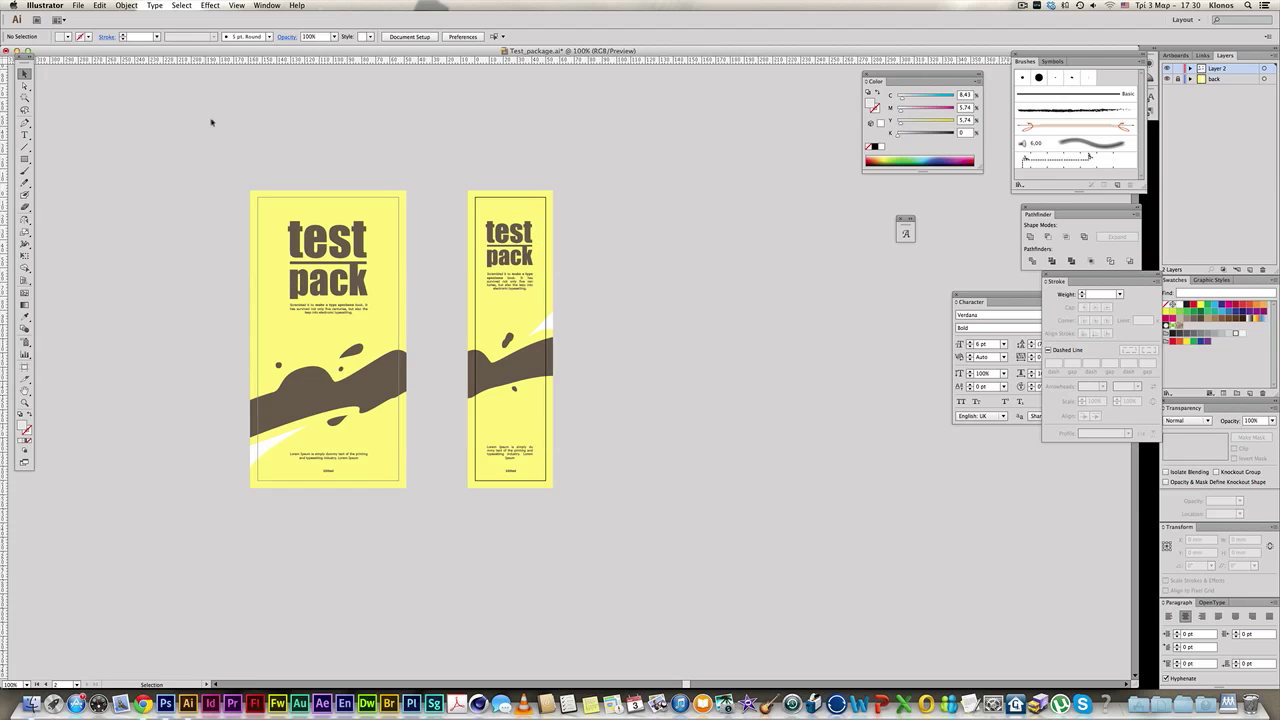
- Check the bleed values in the document setup of the package artwork
click(77, 6)
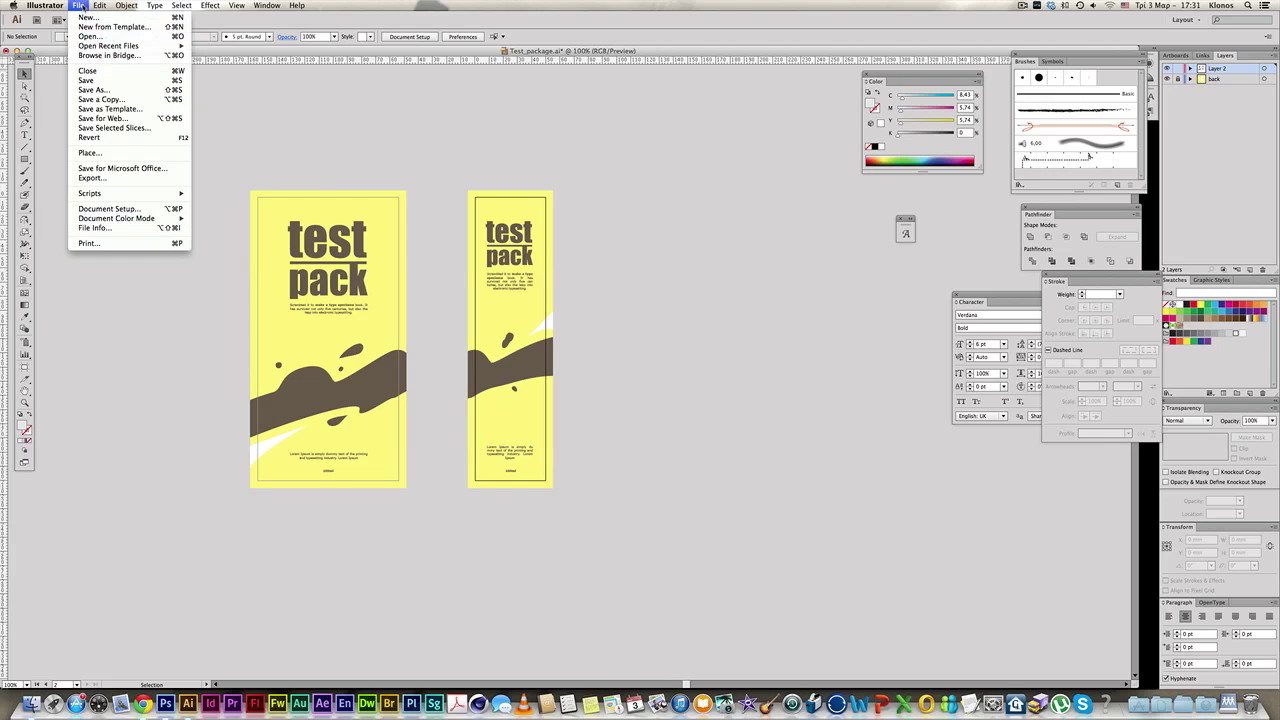
click(131, 209)
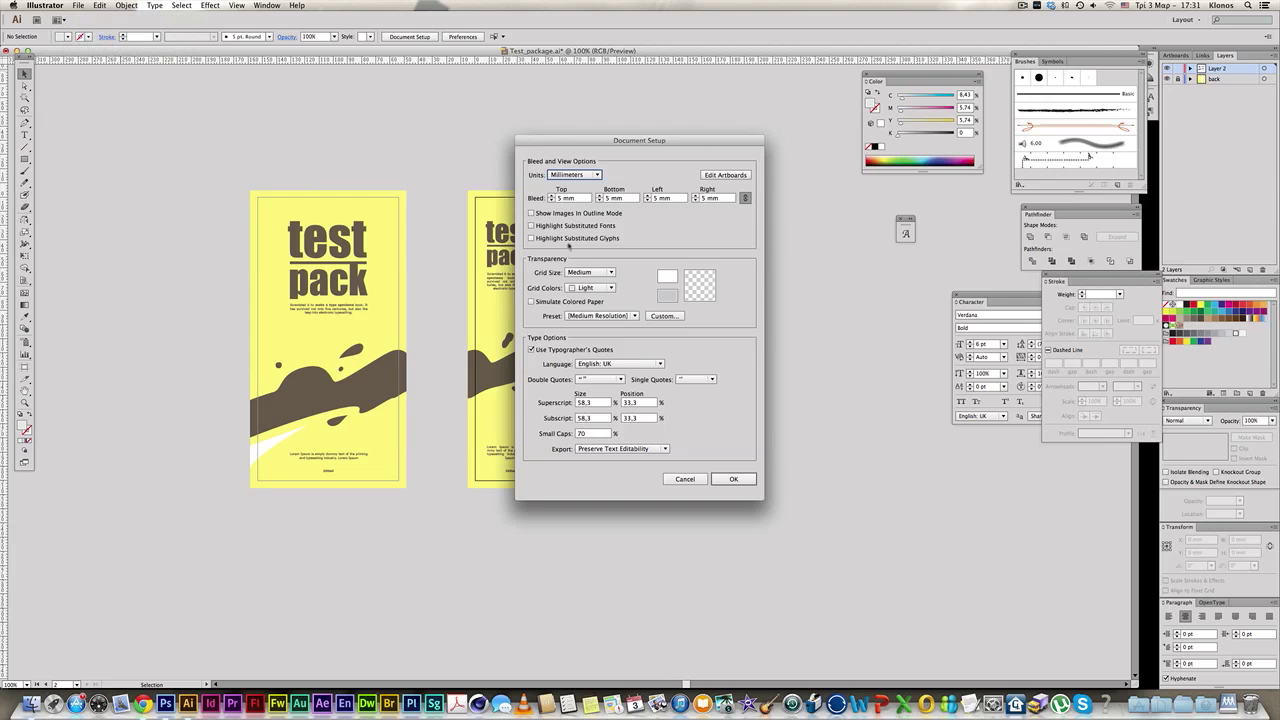
click(580, 199)
click(733, 479)
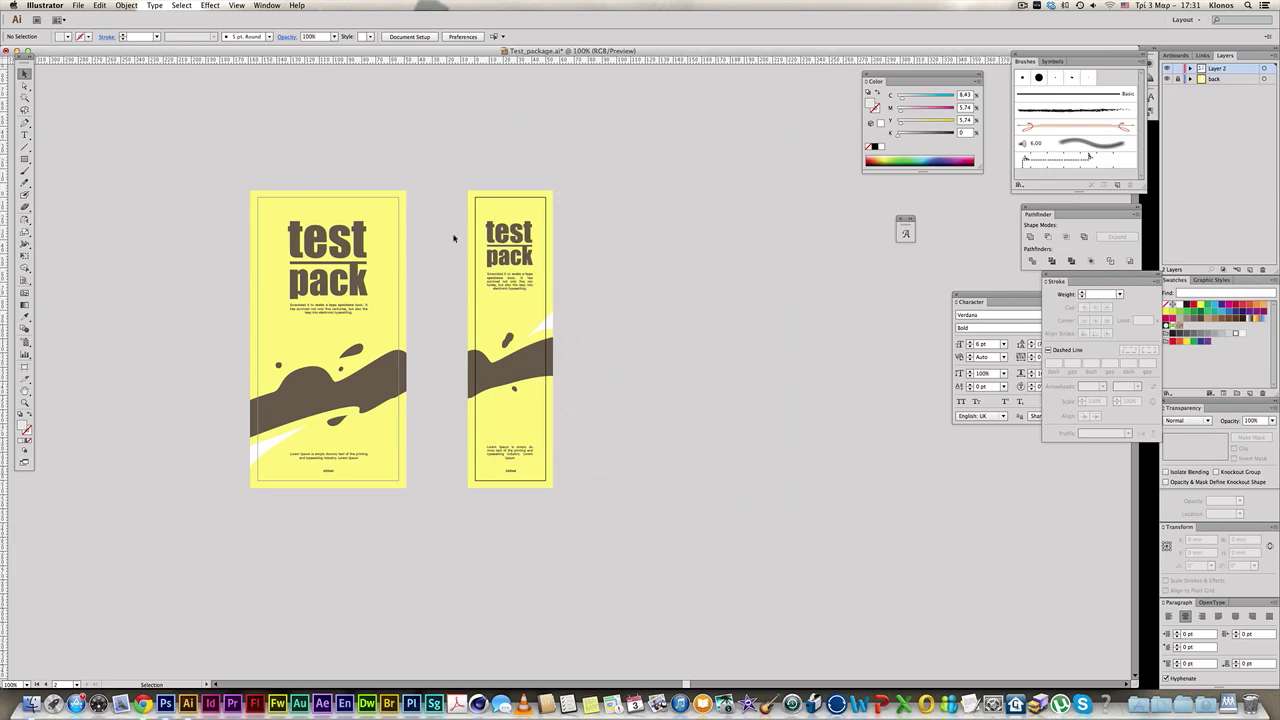
- Export all artboards to the Desktop as separate Test_package JPEG files, in RGB with maximum quality 10
click(99, 5)
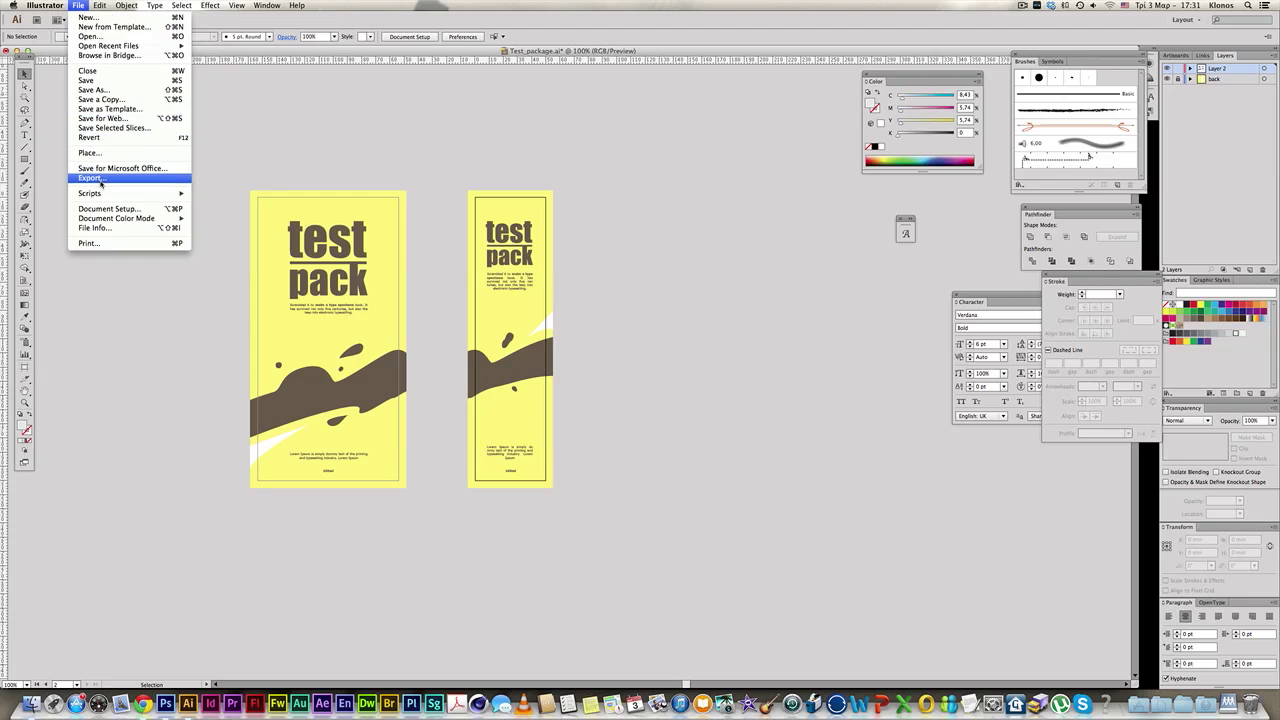
click(90, 178)
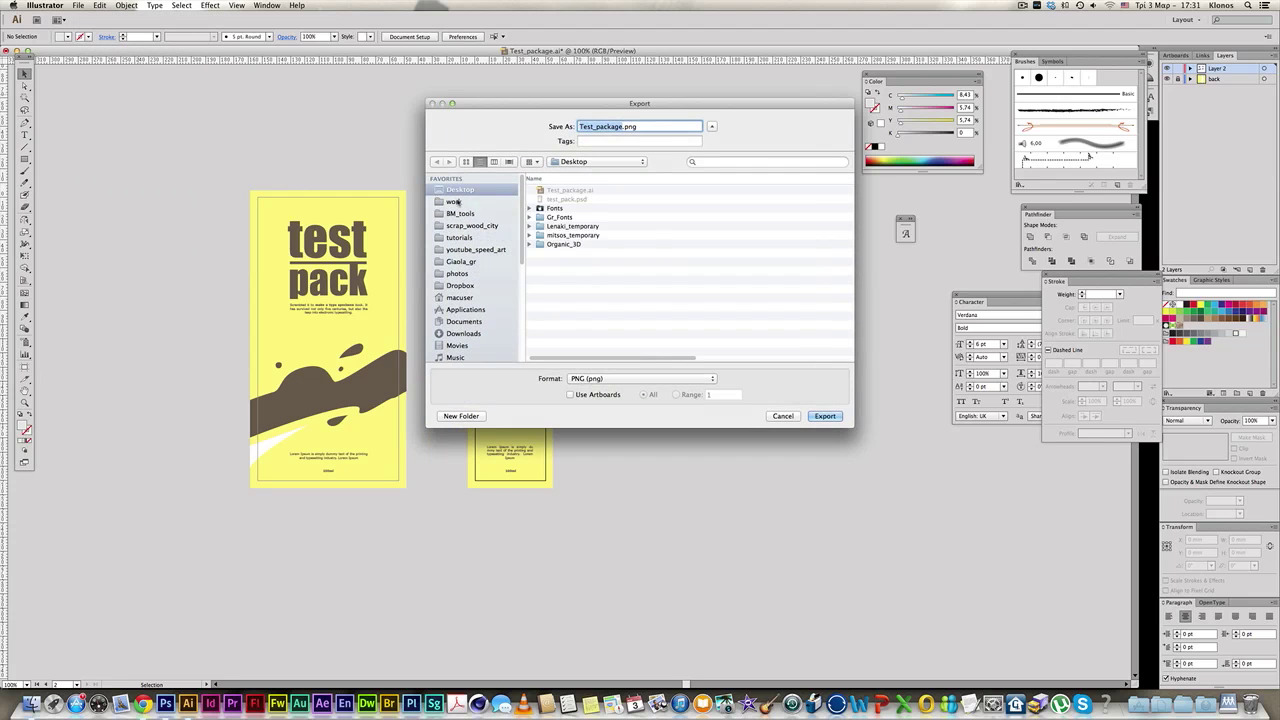
click(596, 384)
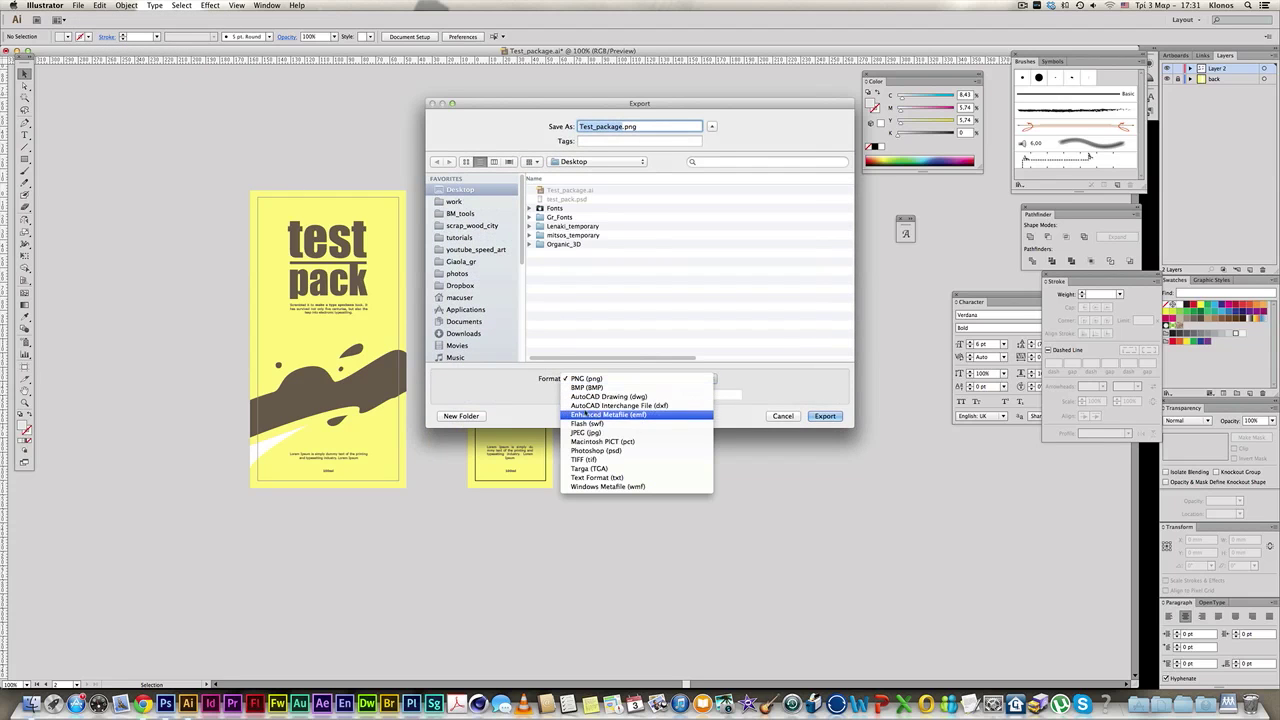
click(583, 433)
click(571, 395)
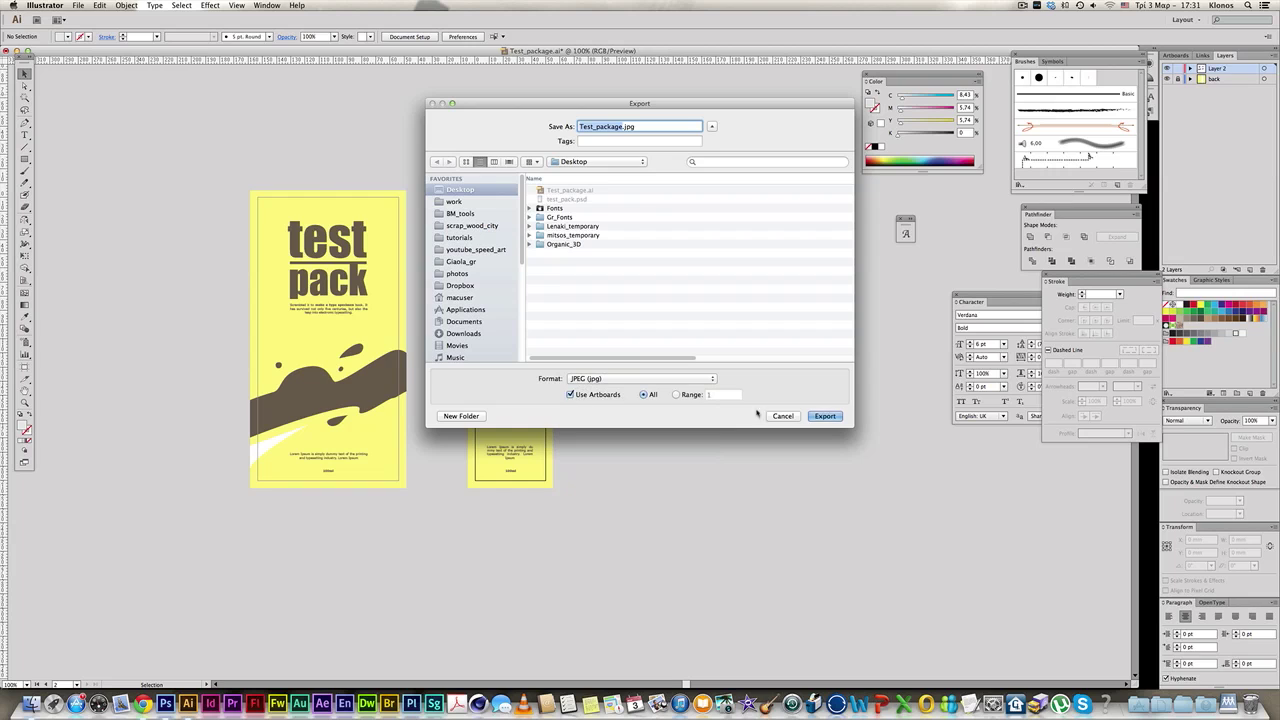
click(823, 417)
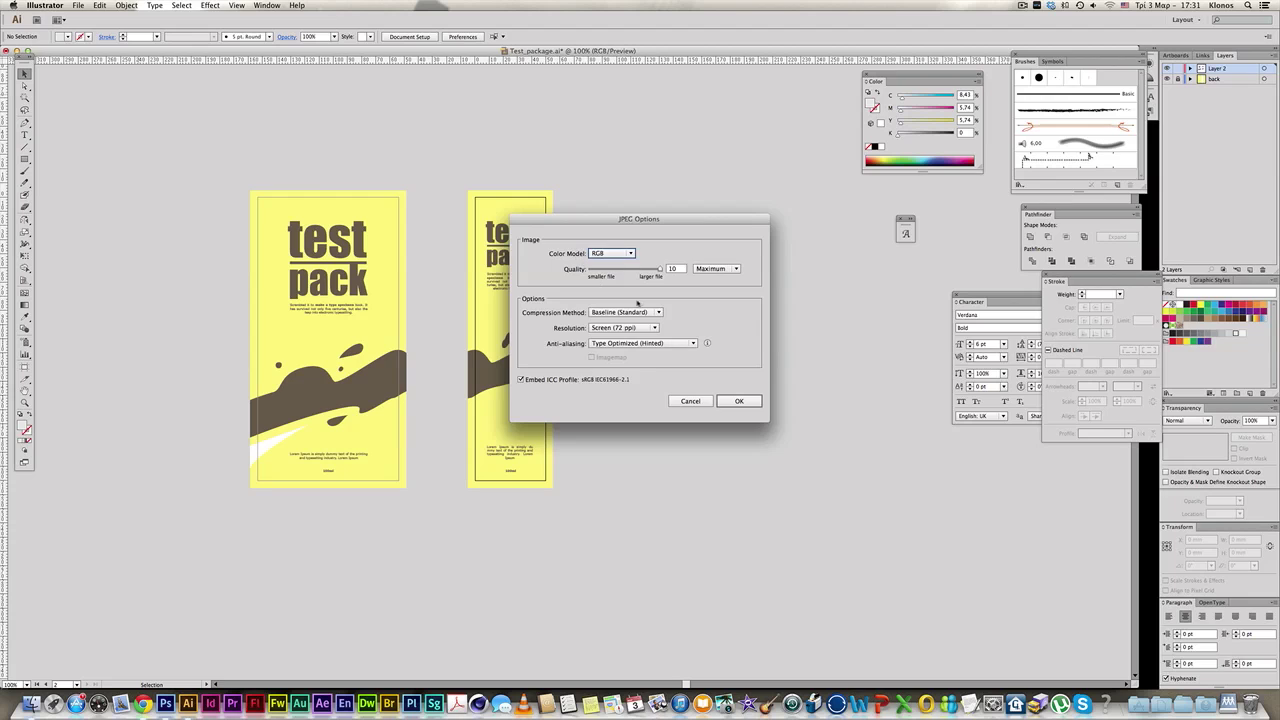
click(755, 402)
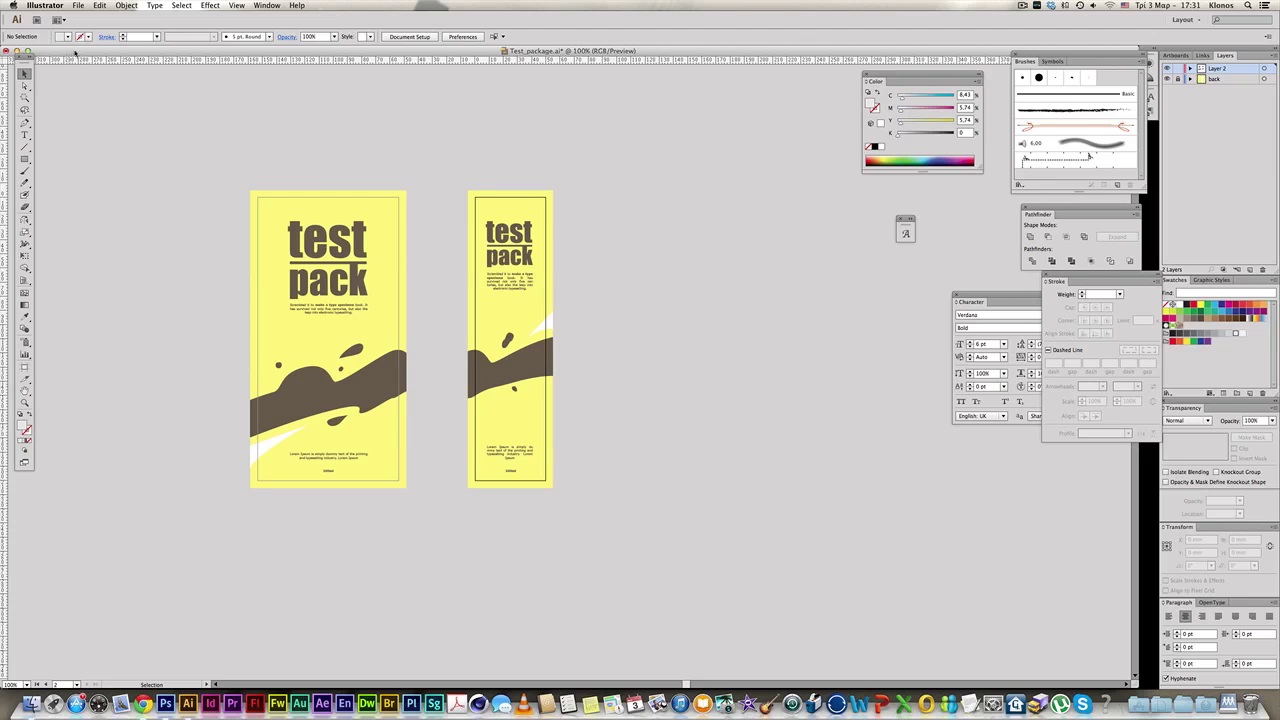
- Place Test_package-01.jpg from the desktop into the Photoshop mockup and move its layer into Group 1, directly above Layer 2
drag(75, 53, 87, 73)
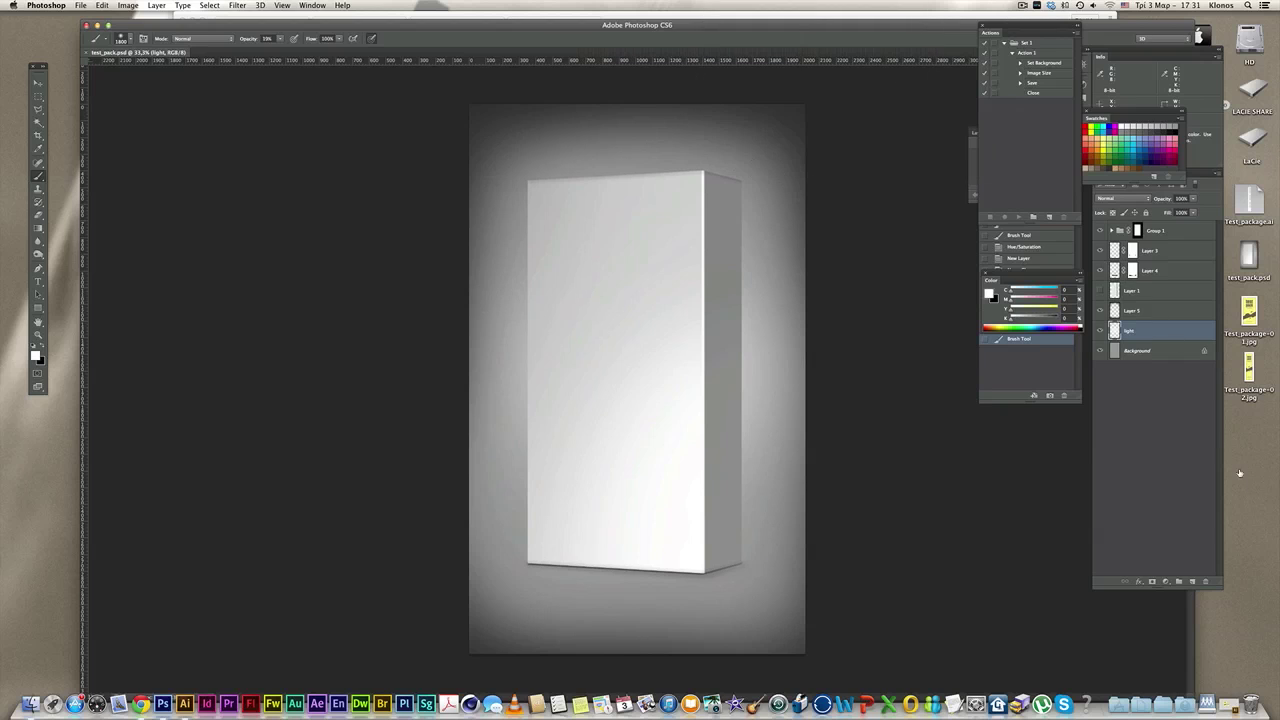
click(1240, 473)
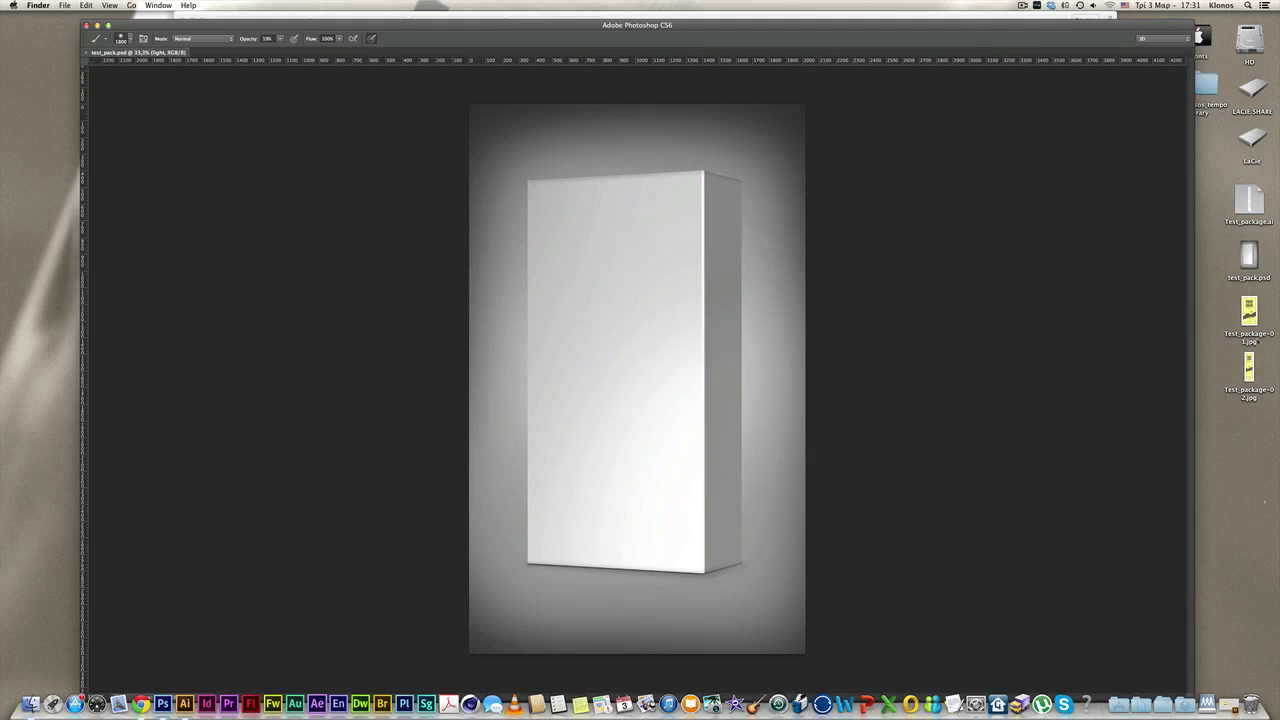
drag(1250, 310, 656, 292)
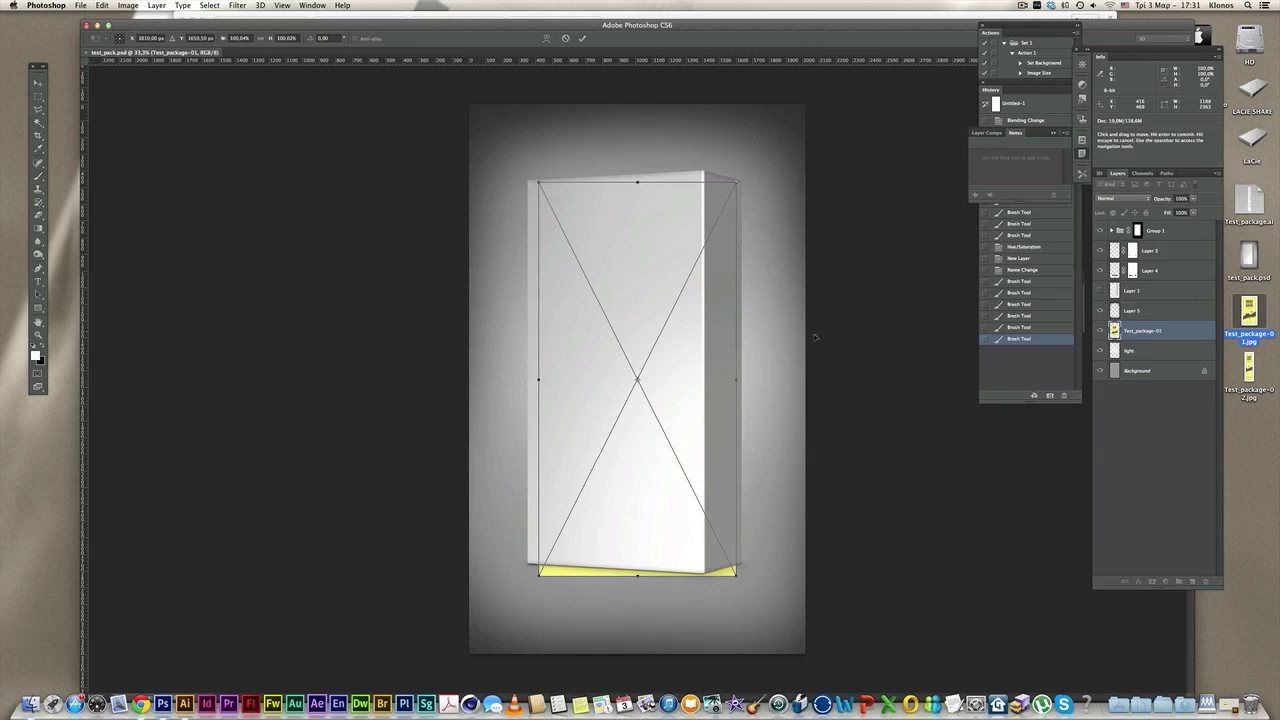
key(Return)
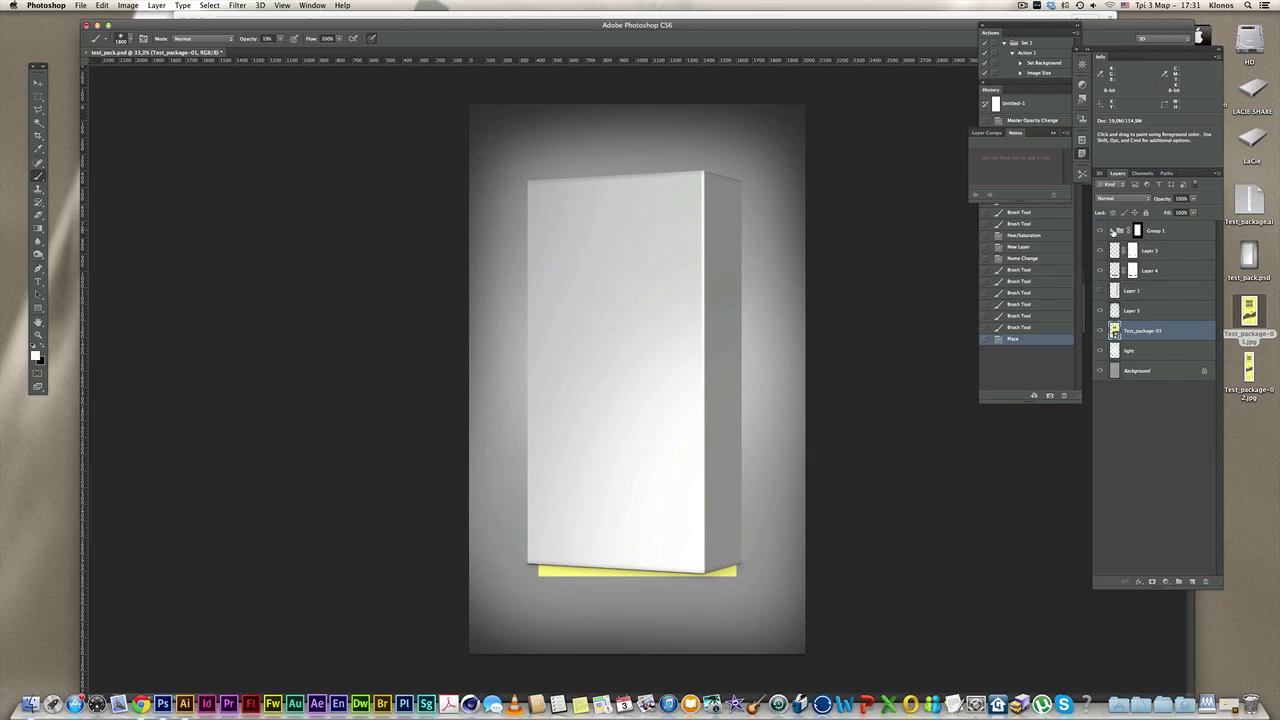
click(1112, 231)
drag(1156, 449, 1150, 344)
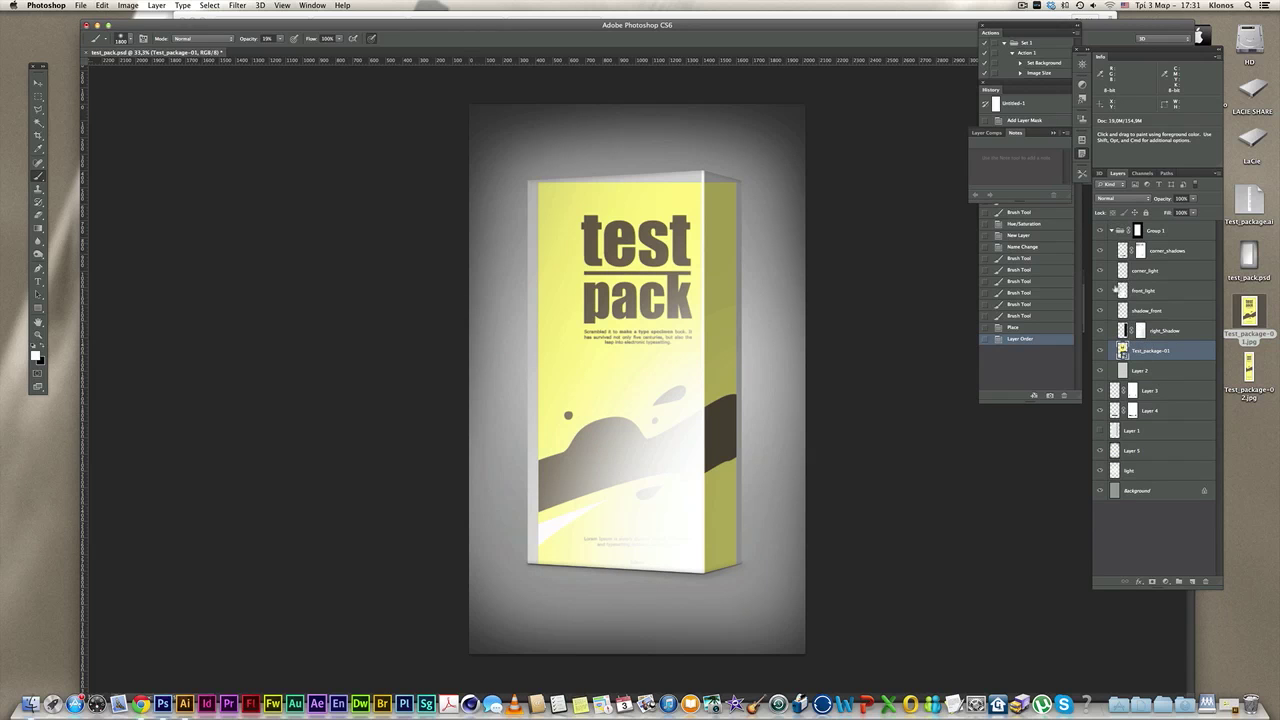
right_click(1146, 349)
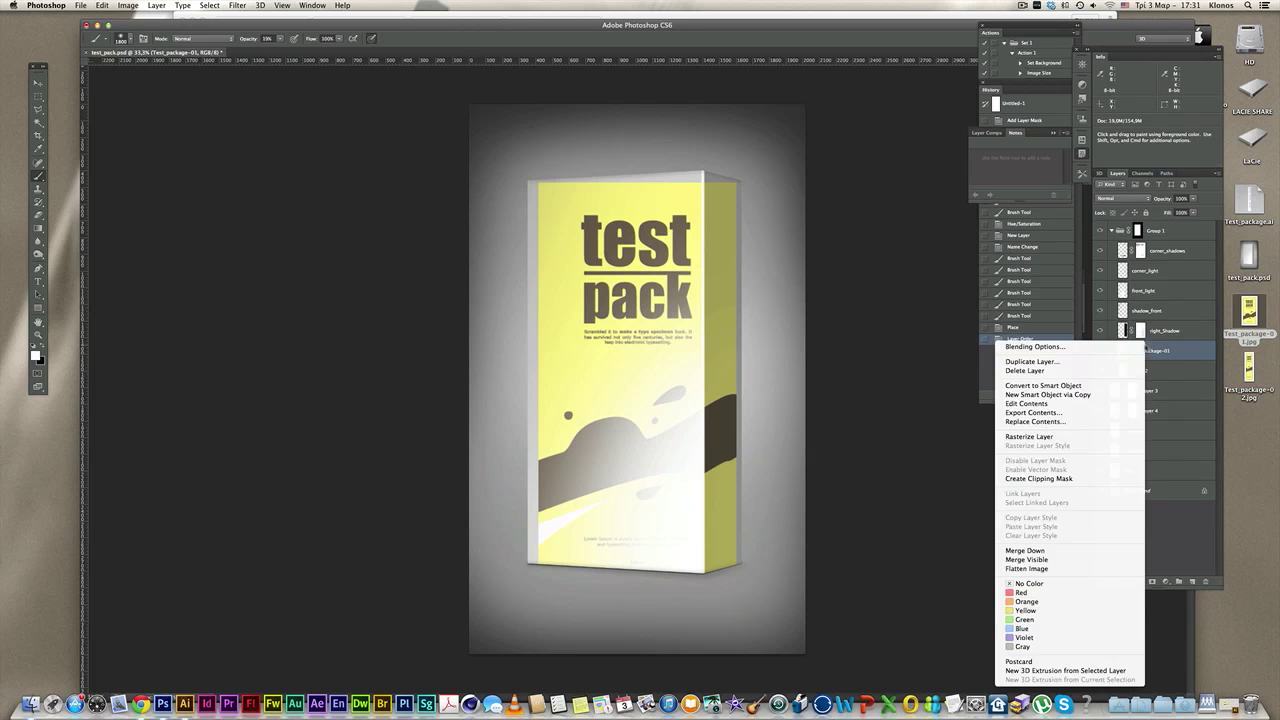
click(1078, 421)
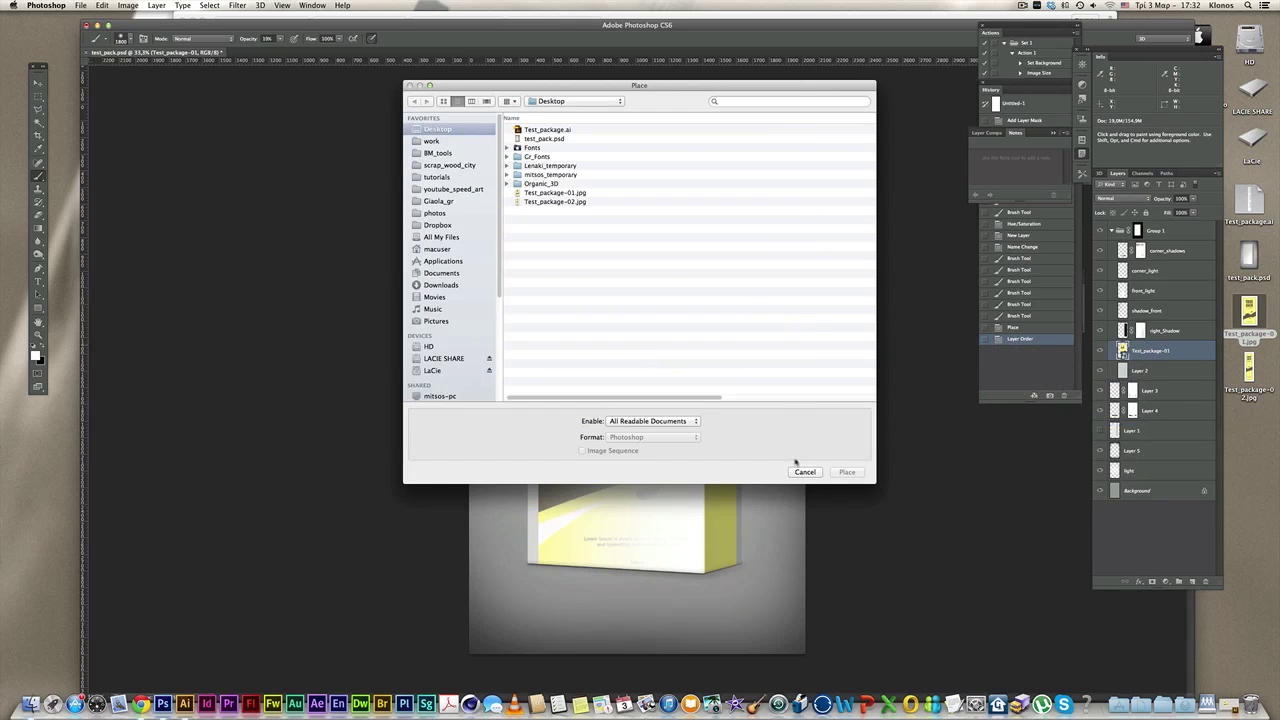
click(805, 471)
- Rasterize the Test_package-01 layer and distort its two upper corners to match the upper corners of the box's front face
right_click(1166, 349)
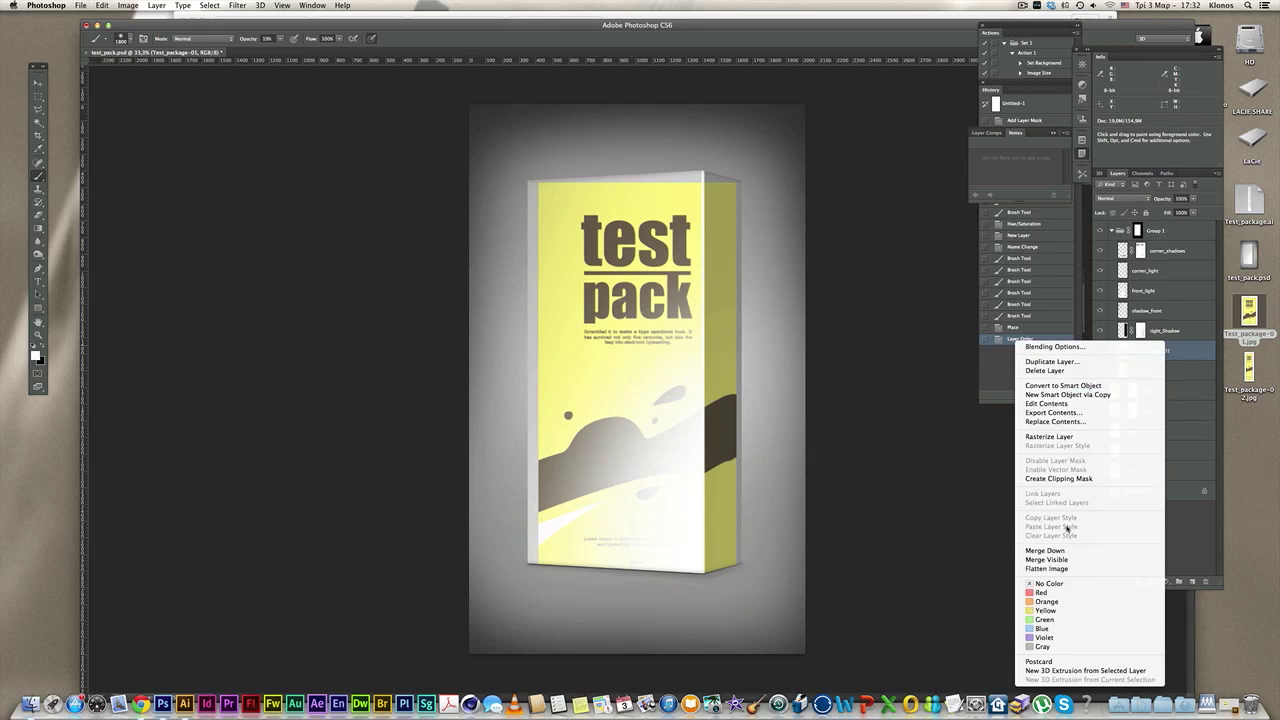
click(1060, 436)
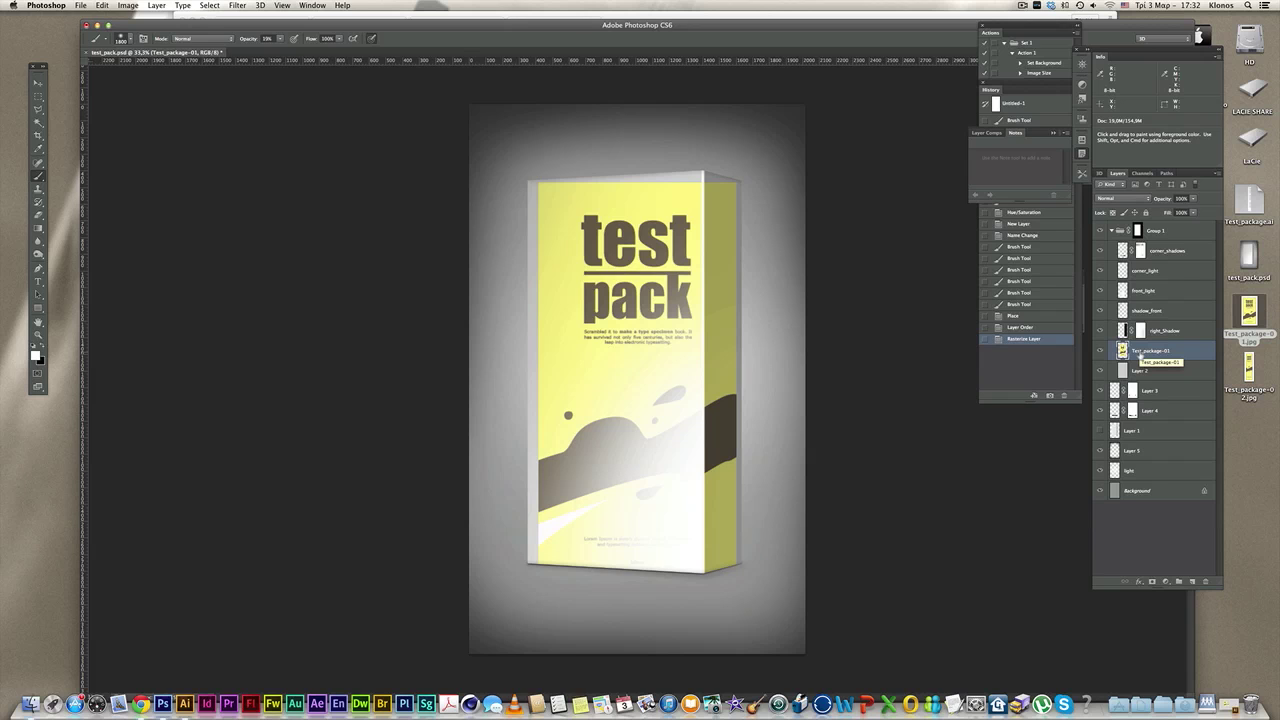
key(super+t)
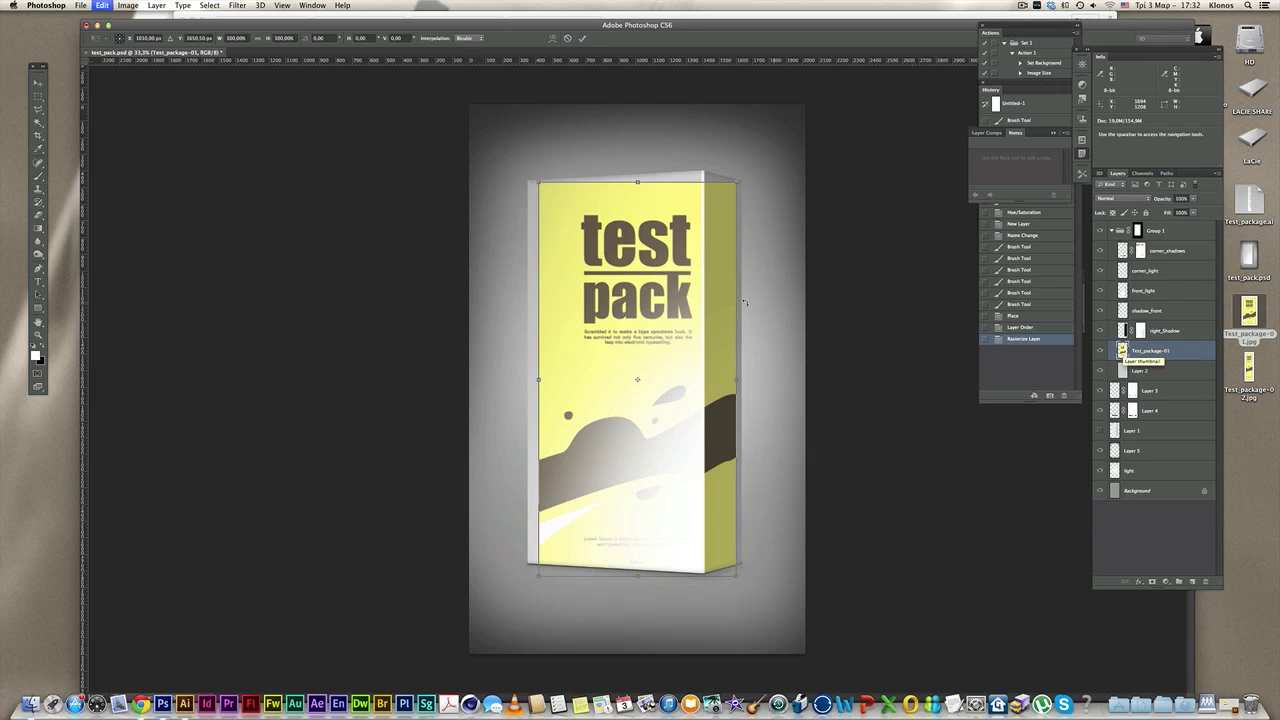
super+click(535, 190)
super+click(535, 190)
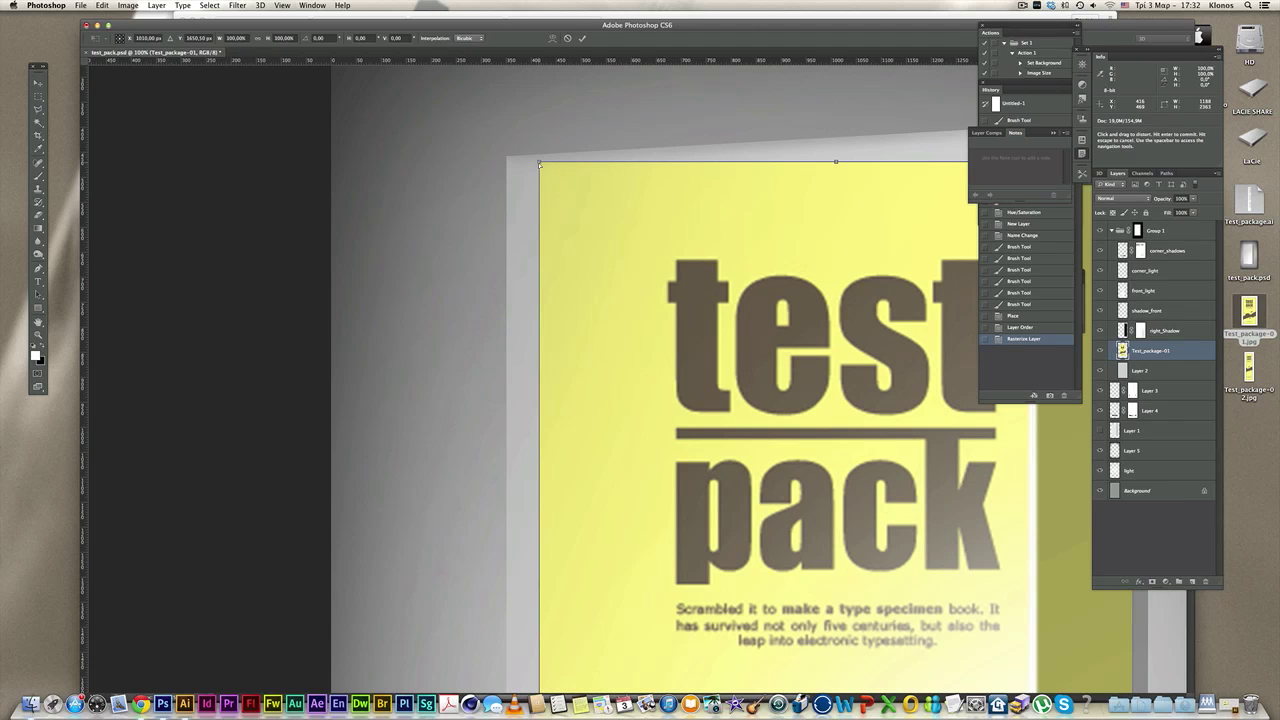
drag(533, 162, 507, 157)
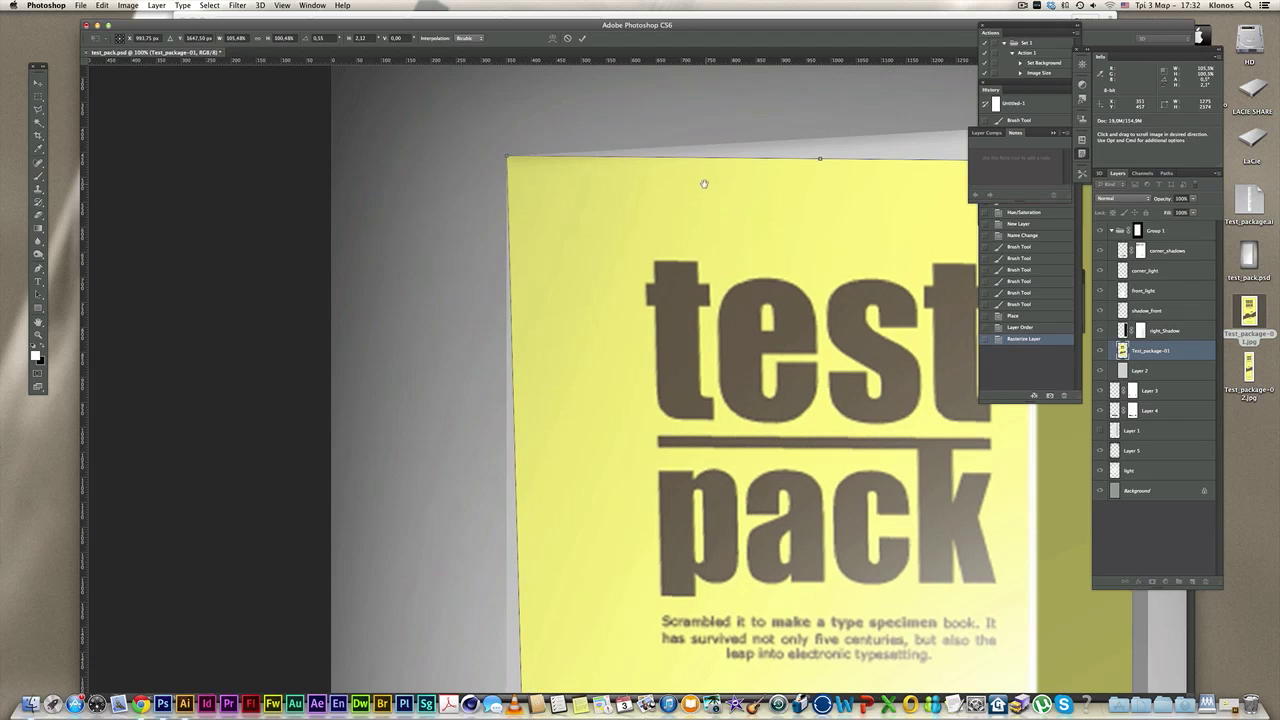
drag(706, 183, 507, 218)
drag(934, 203, 836, 165)
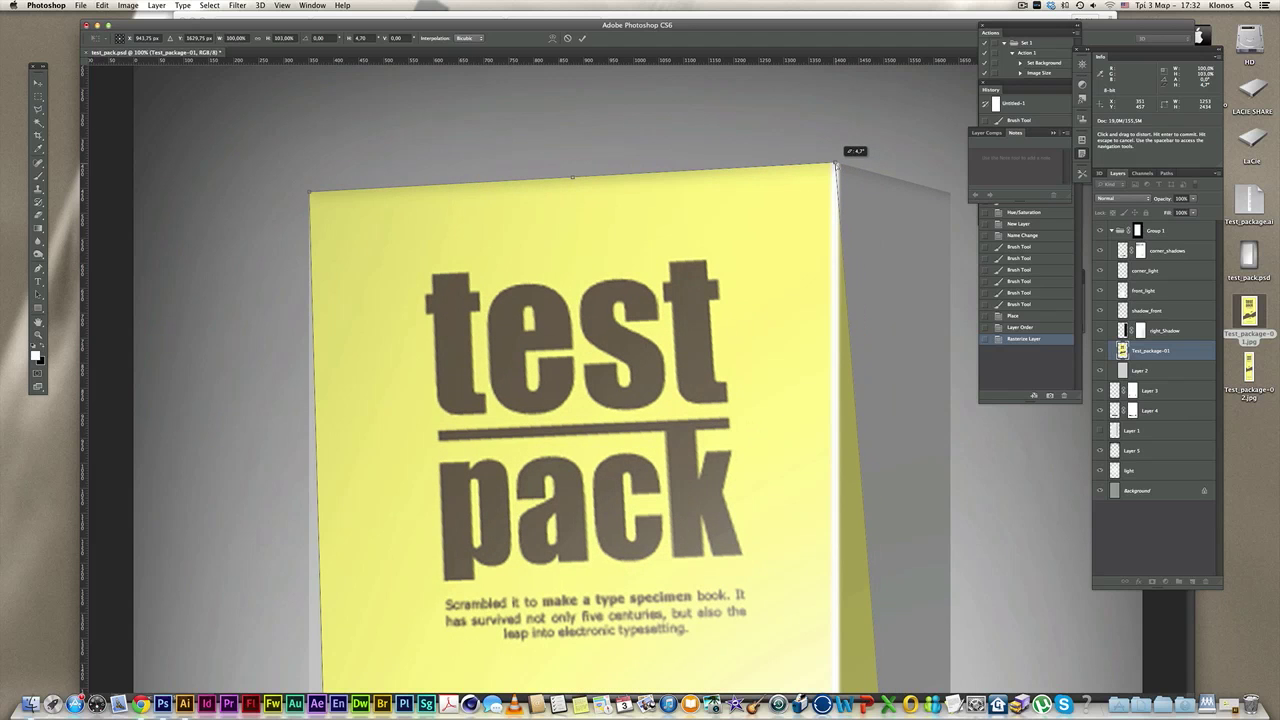
- Fit the two lower corners of the Test_package-01 artwork to the front face's bottom corners and apply the transform
scroll(825, 424, down, 10)
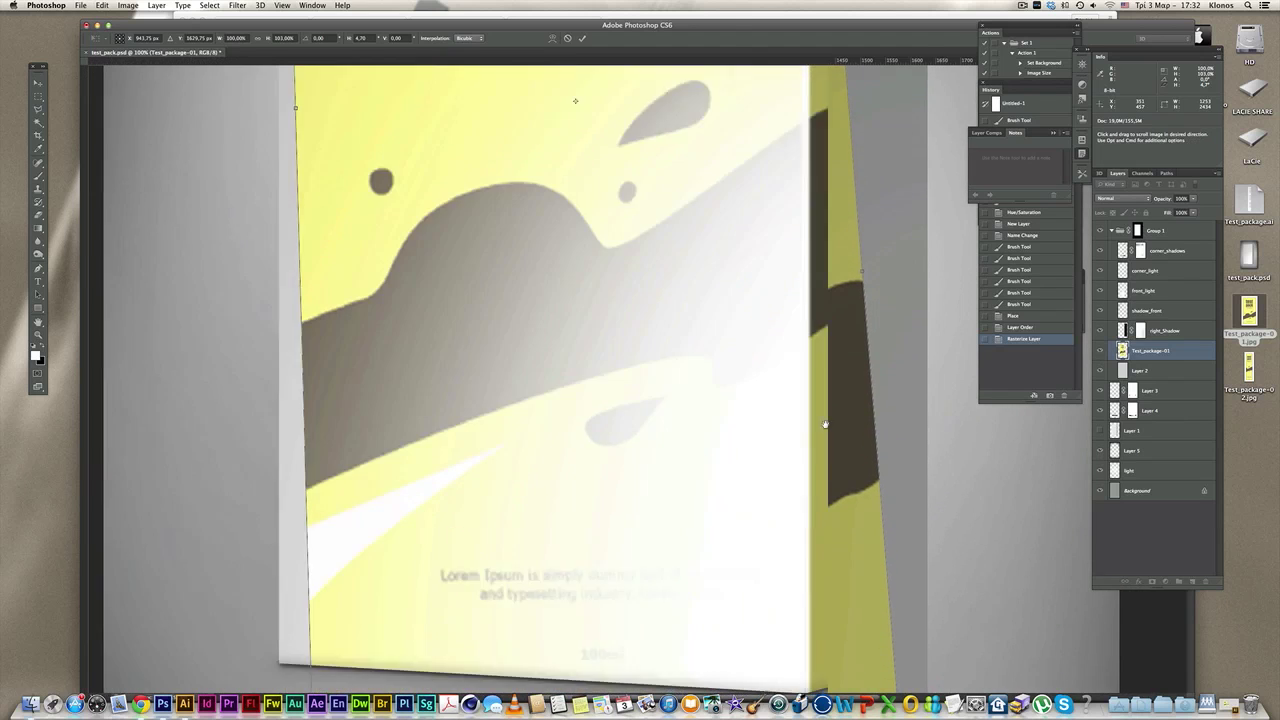
scroll(825, 424, down, 5)
drag(876, 522, 797, 515)
drag(303, 525, 273, 487)
super+click(462, 383)
alt+click(463, 383)
alt+click(511, 386)
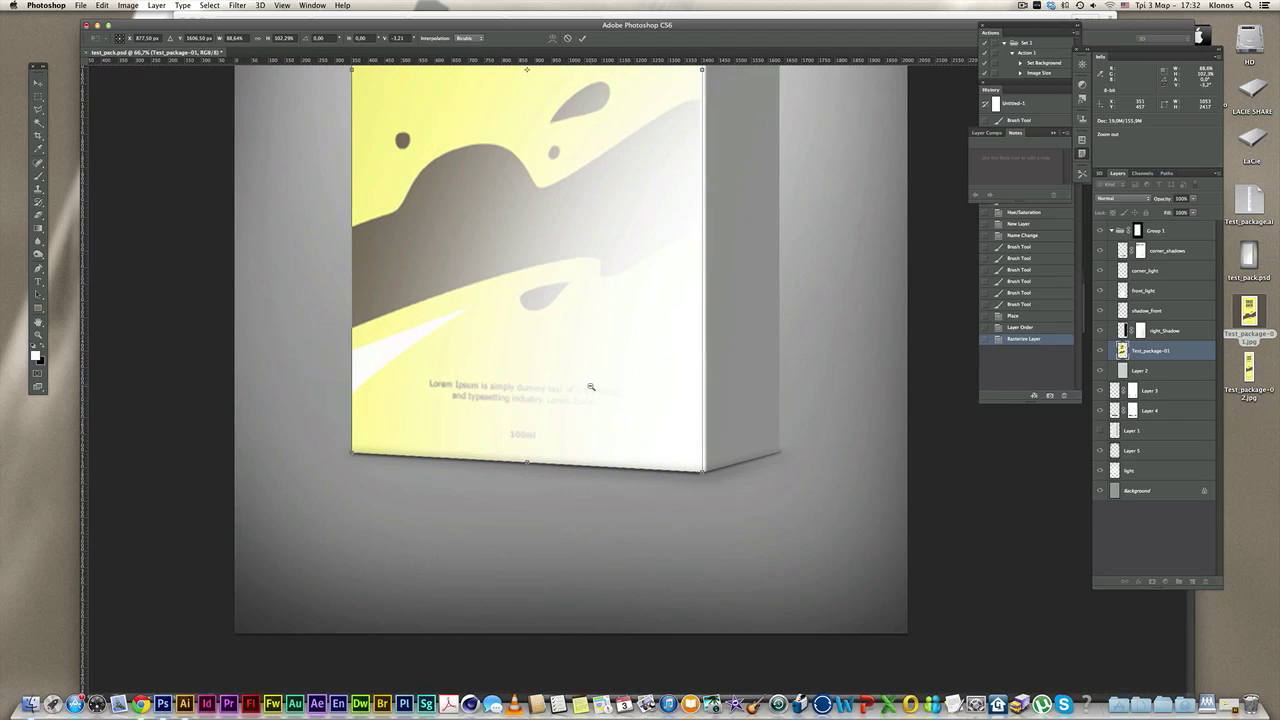
key(Return)
alt+super+click(590, 387)
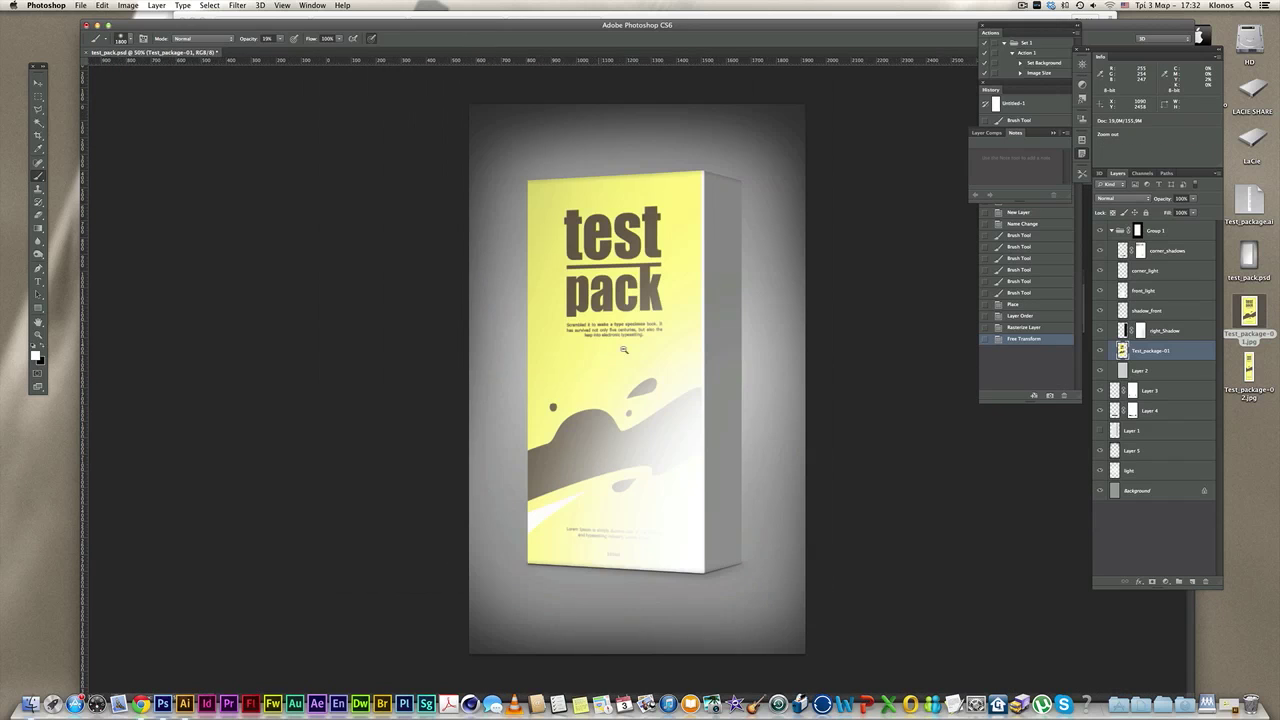
alt+super+click(623, 349)
- Place Test_package-02.jpg from the desktop into the mockup above Test_package-01 and rasterize its layer
drag(1249, 368, 875, 382)
drag(660, 392, 668, 383)
key(Return)
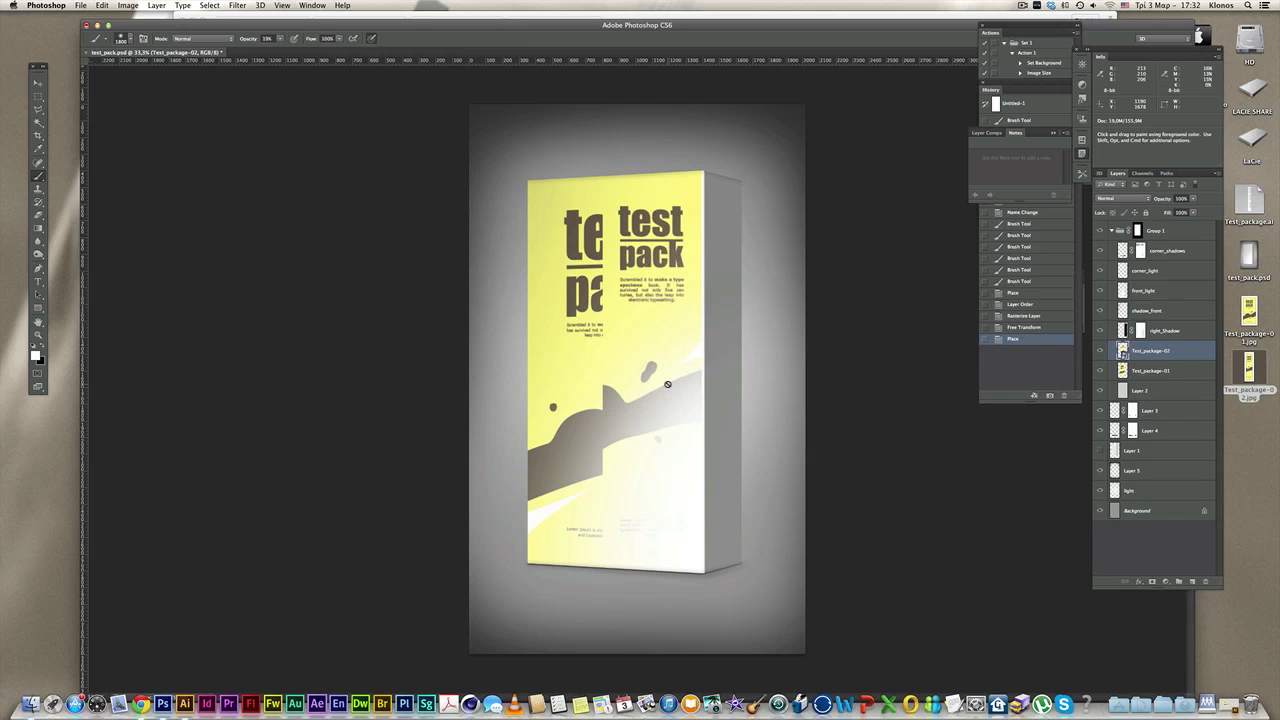
right_click(1147, 357)
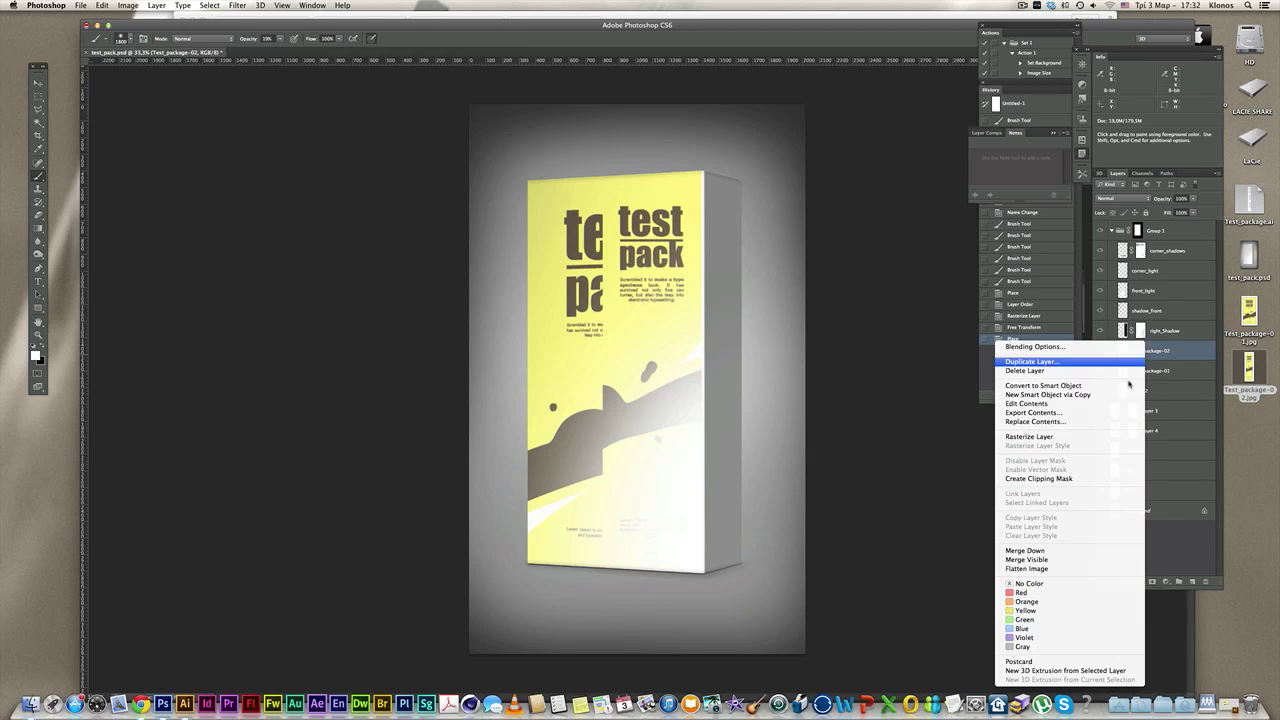
click(1084, 443)
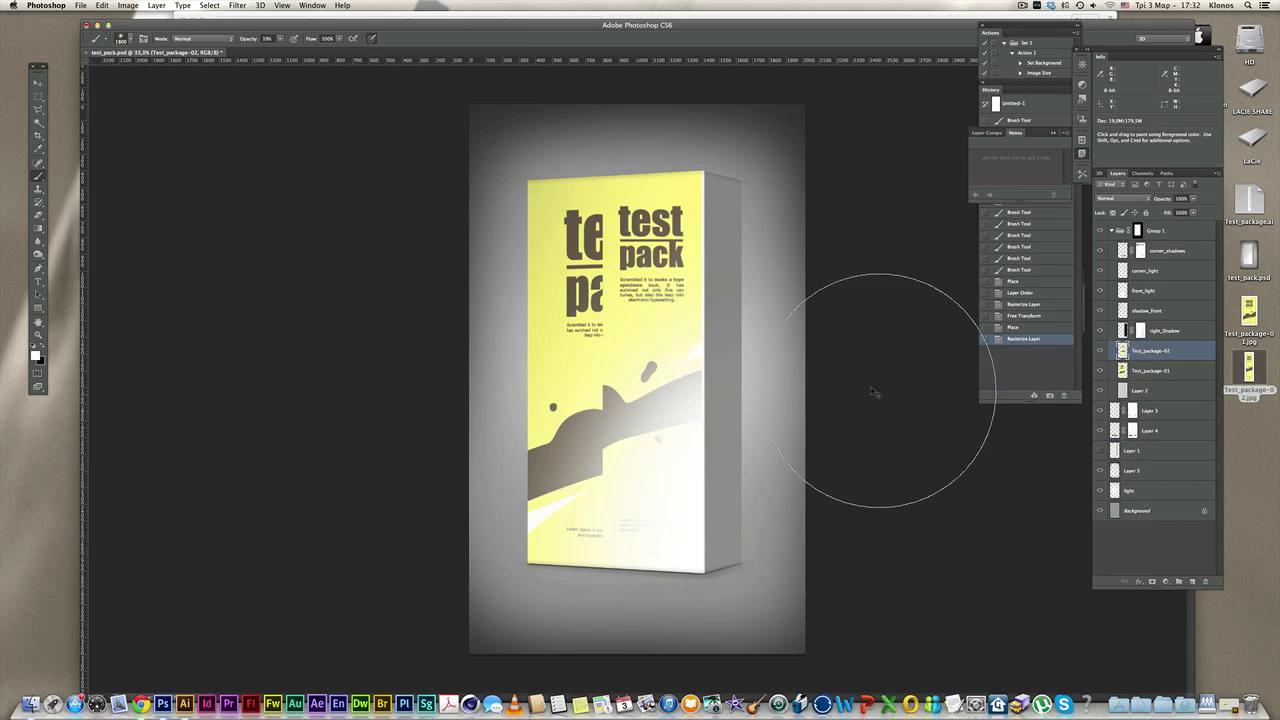
- Distort the two upper corners of the Test_package-02 artwork onto the upper corners of the box's right side face
key(super+t)
click(692, 204)
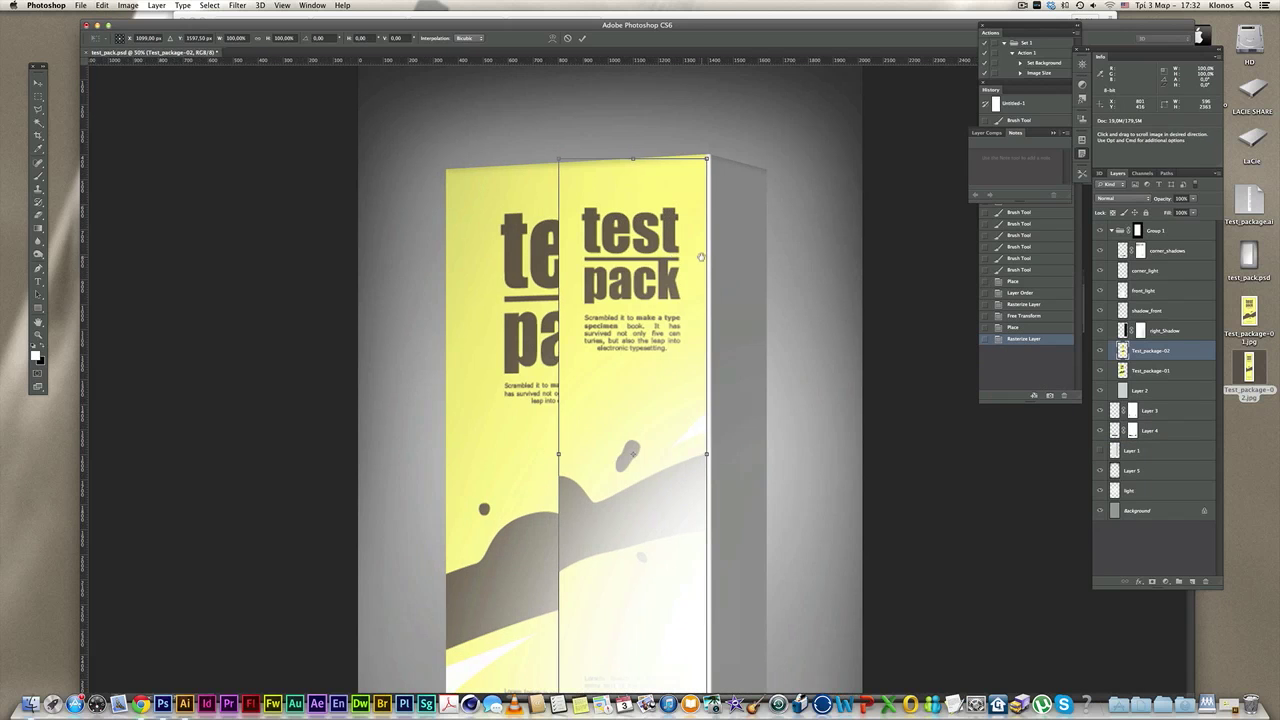
click(611, 309)
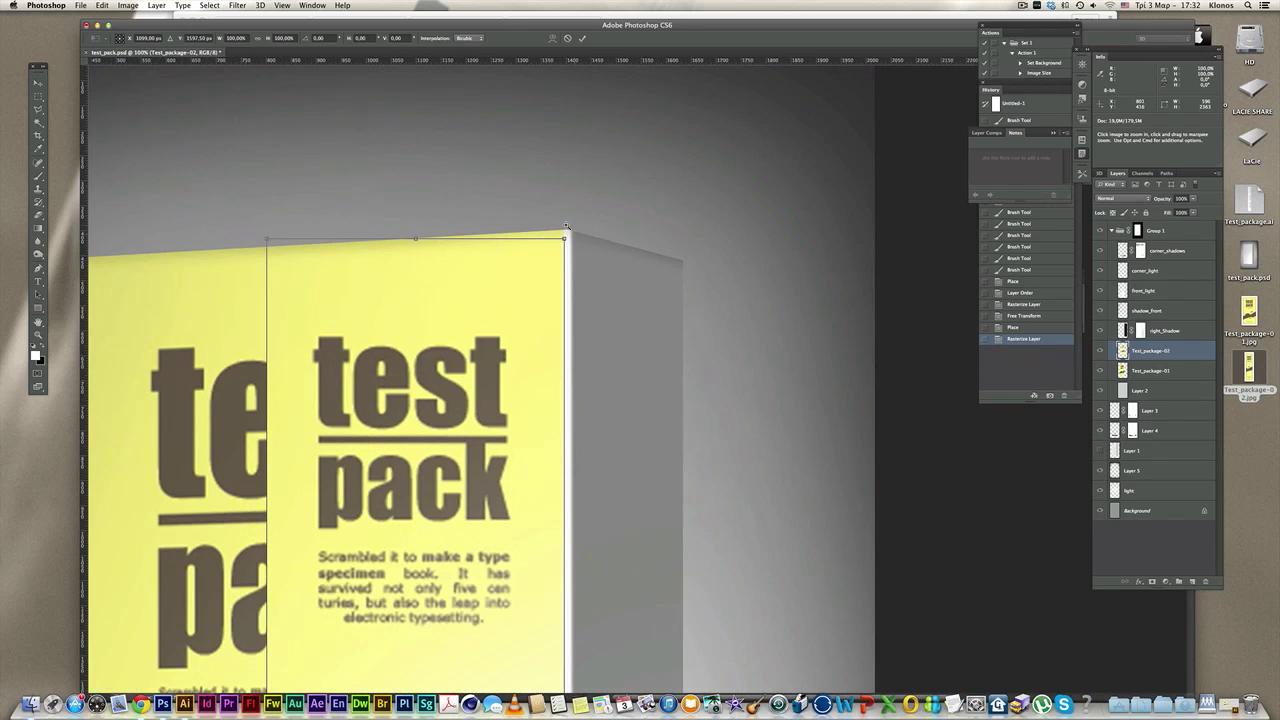
click(566, 230)
drag(542, 215, 780, 260)
drag(432, 248, 721, 284)
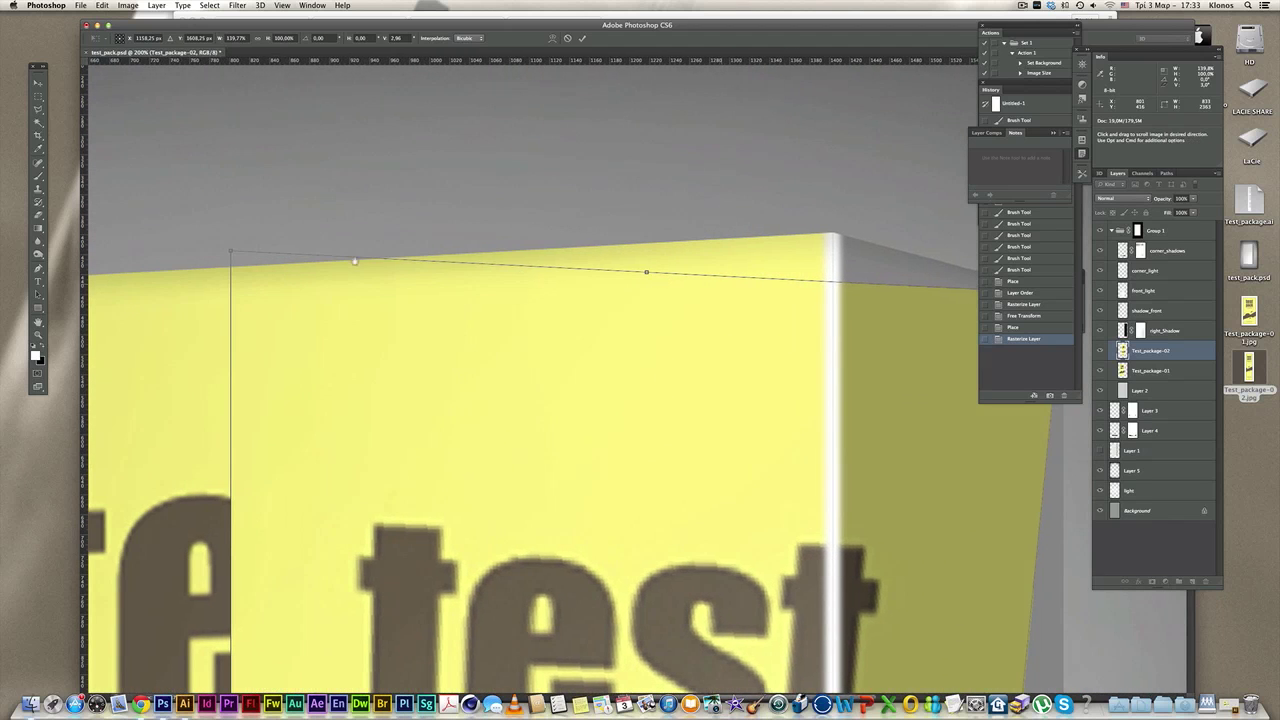
drag(232, 255, 834, 236)
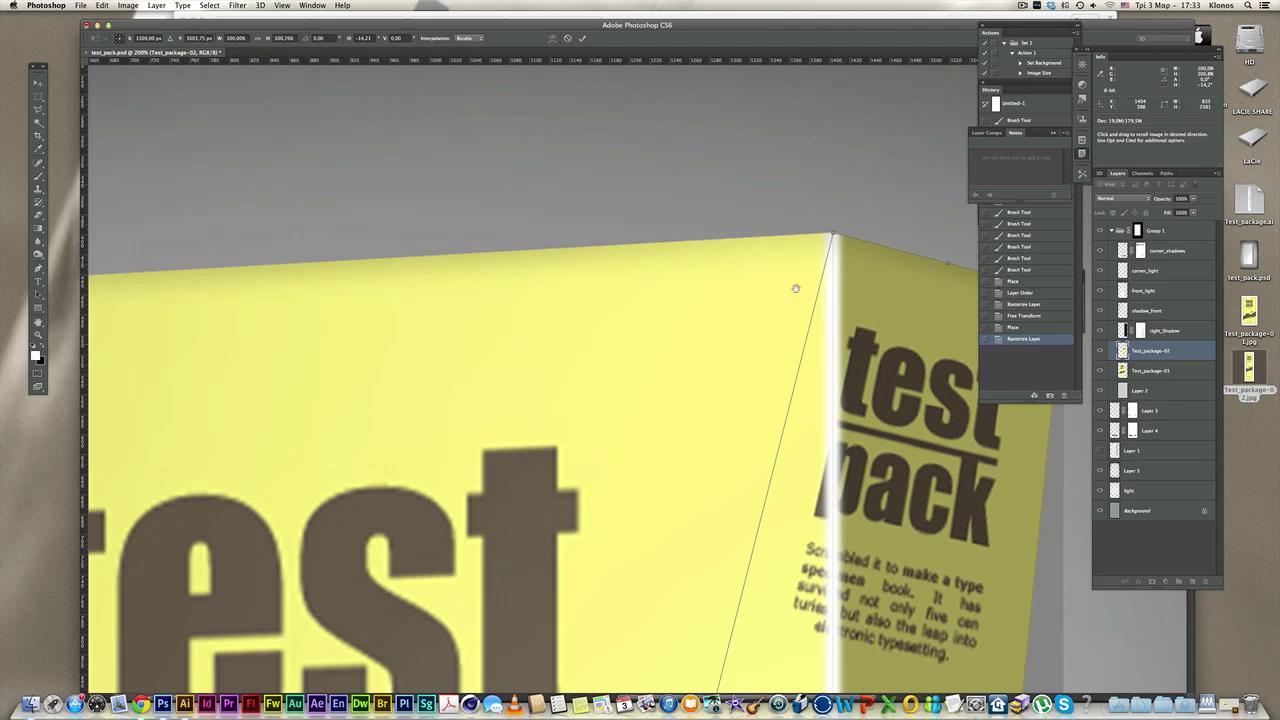
- Fit the two lower corners of the Test_package-02 artwork to the side face's bottom corners and apply the transform
drag(826, 628, 700, 162)
alt+click(768, 386)
alt+click(766, 472)
scroll(745, 478, down, 6)
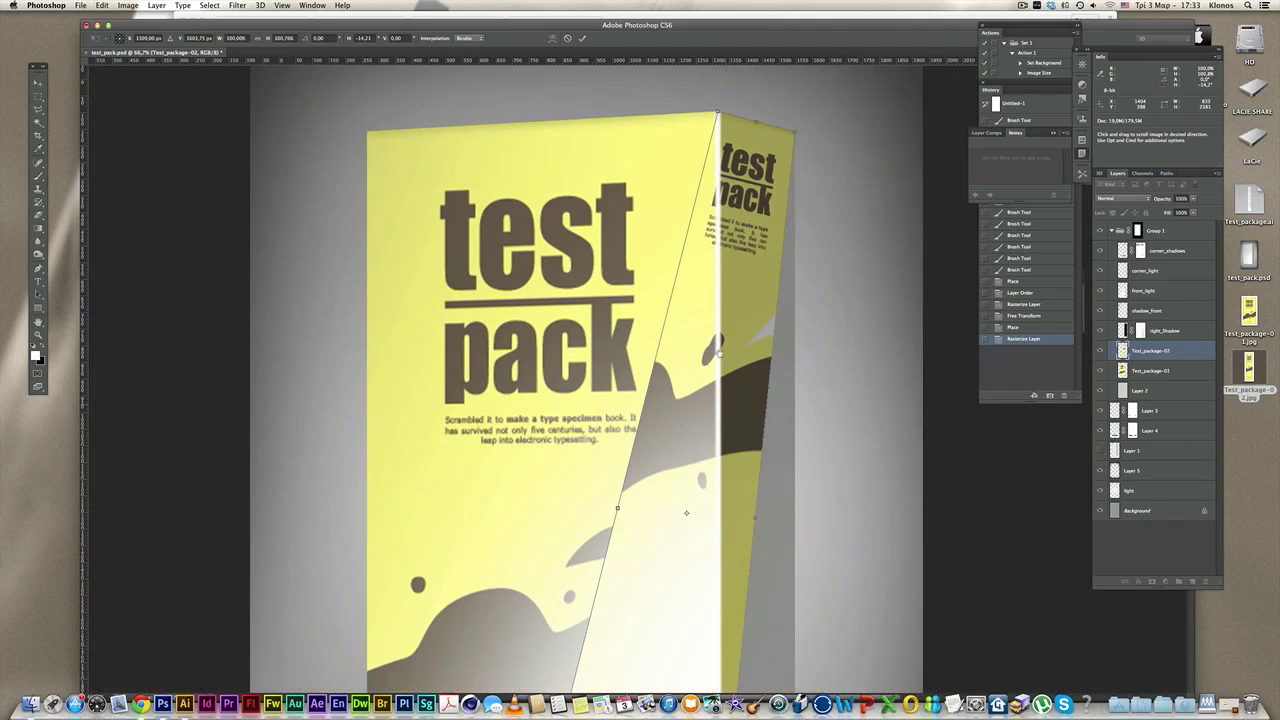
super+click(723, 482)
drag(723, 440, 717, 280)
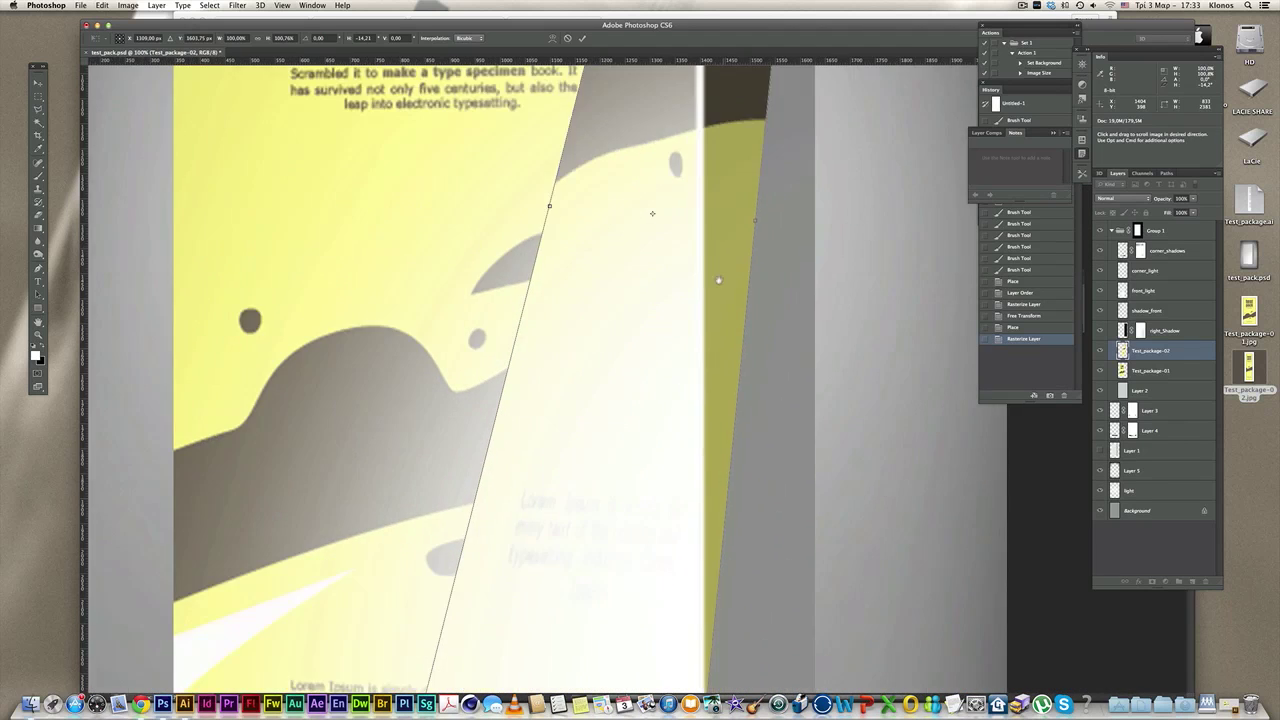
drag(685, 416, 808, 409)
drag(401, 421, 691, 437)
alt+click(756, 345)
alt+click(756, 345)
alt+click(756, 345)
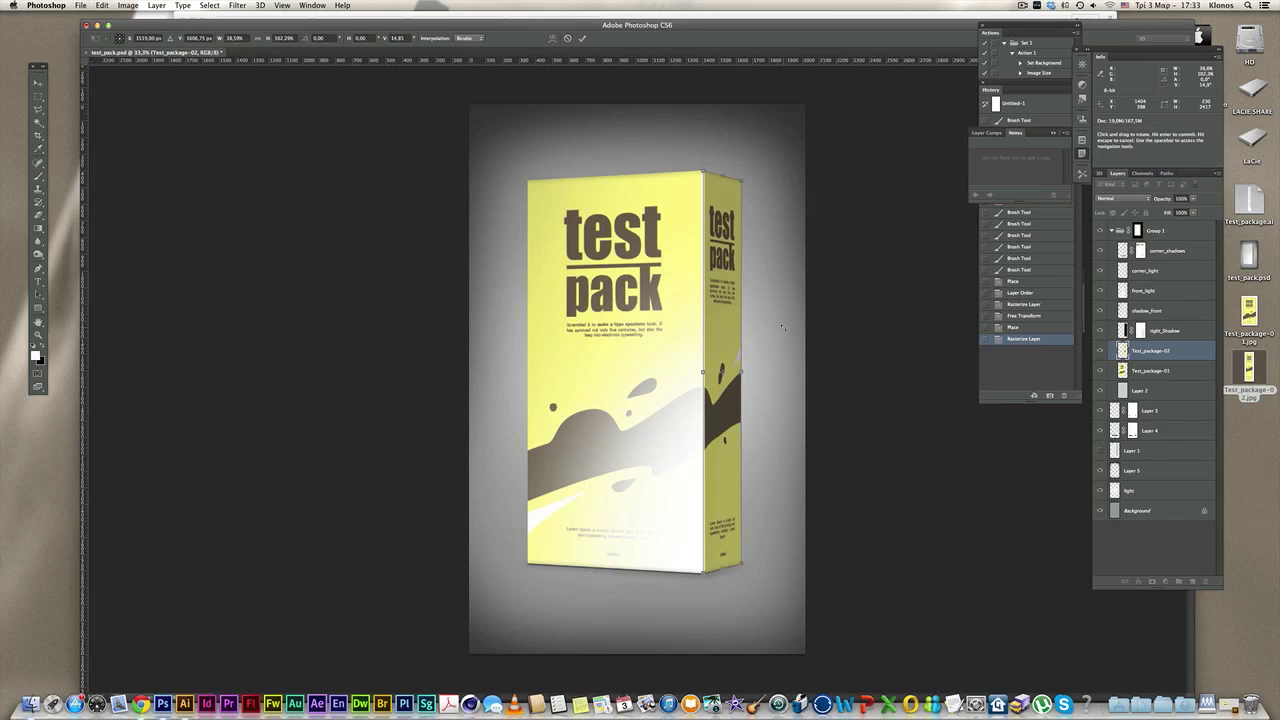
key(Return)
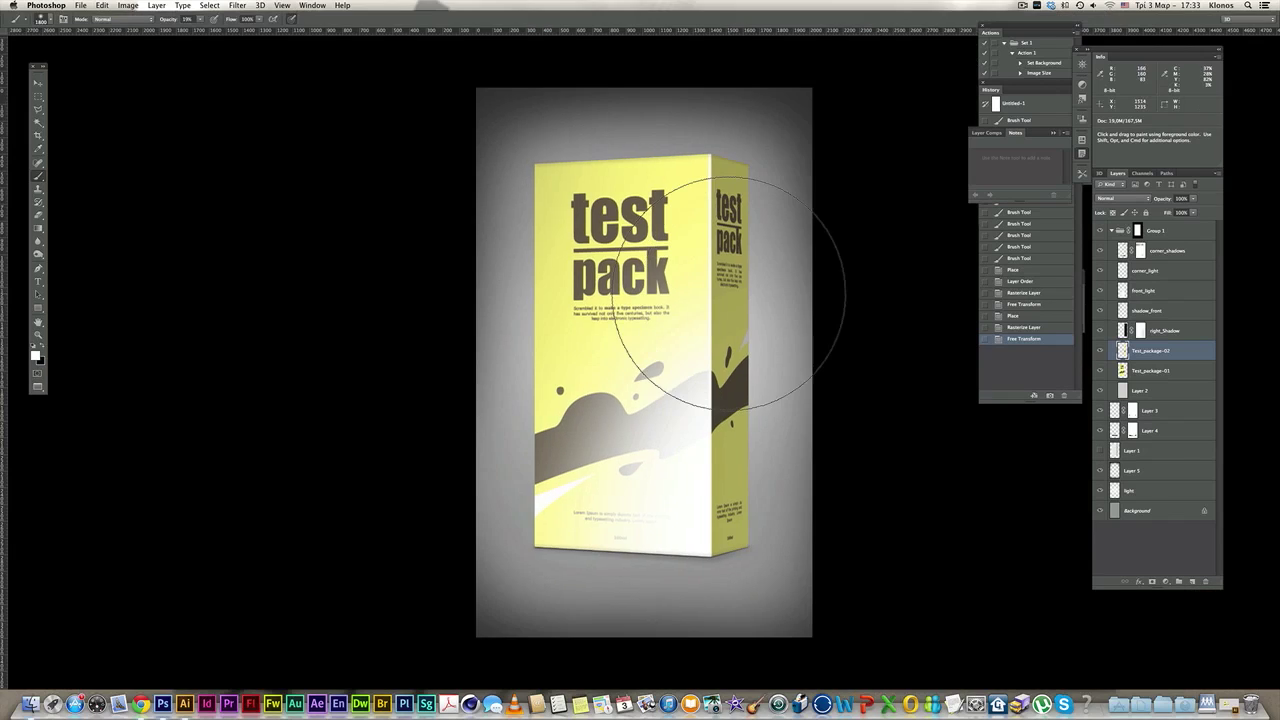
- Switch to the full-screen view and increase the opacity of the right_Shadow layer to 50%
key(f)
click(787, 276)
click(1163, 331)
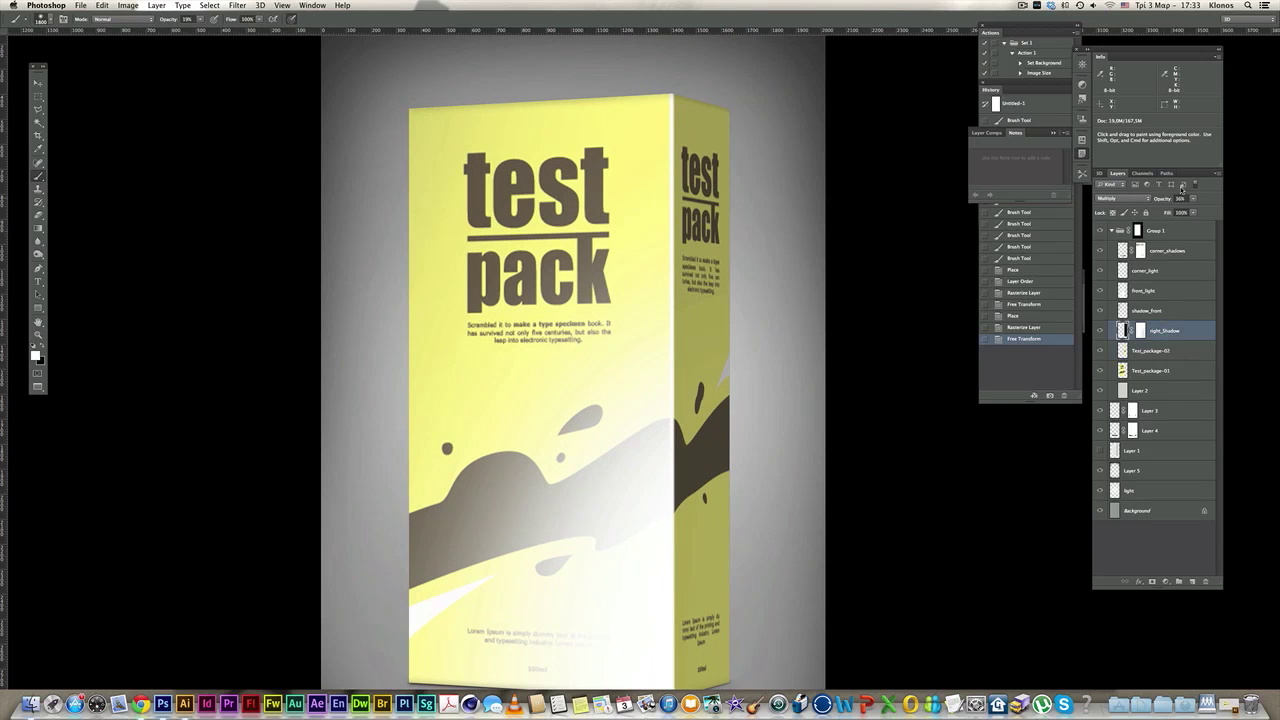
click(1192, 198)
drag(1184, 208, 1193, 208)
alt+click(762, 303)
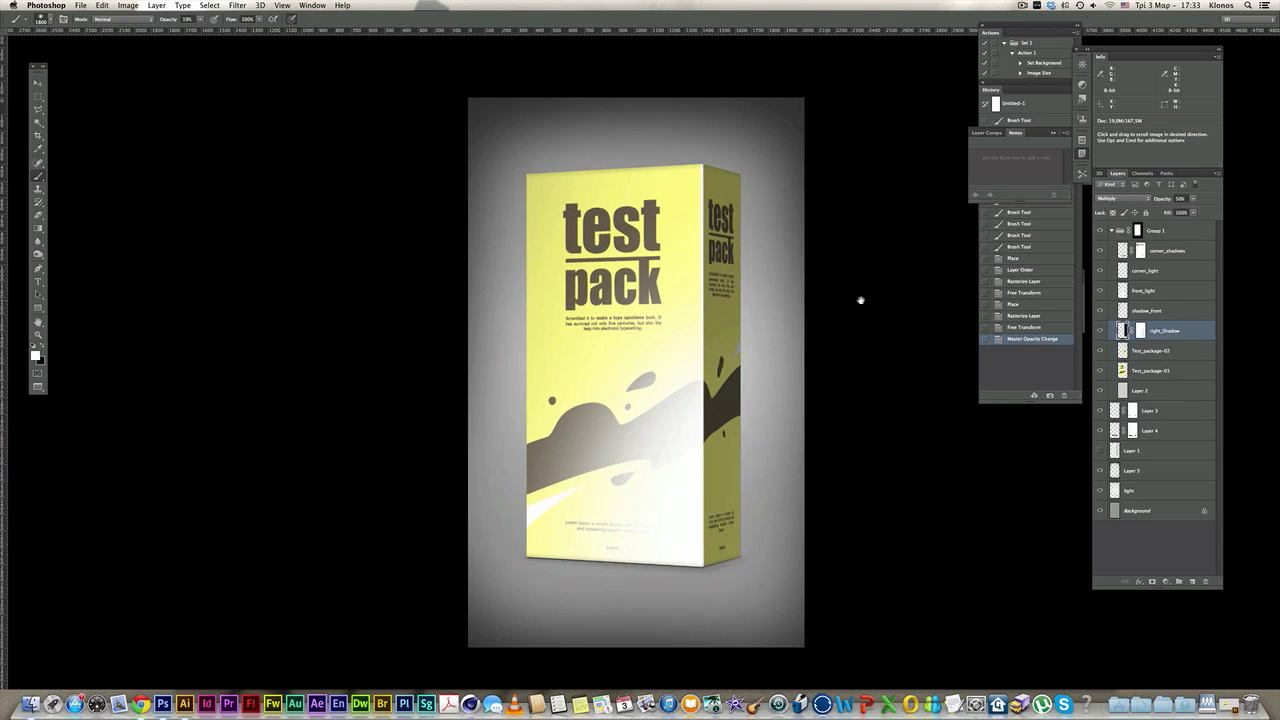
- Set the front_light layer's blending mode to Overlay and lower its opacity to roughly half
click(1157, 271)
click(1100, 271)
click(1100, 271)
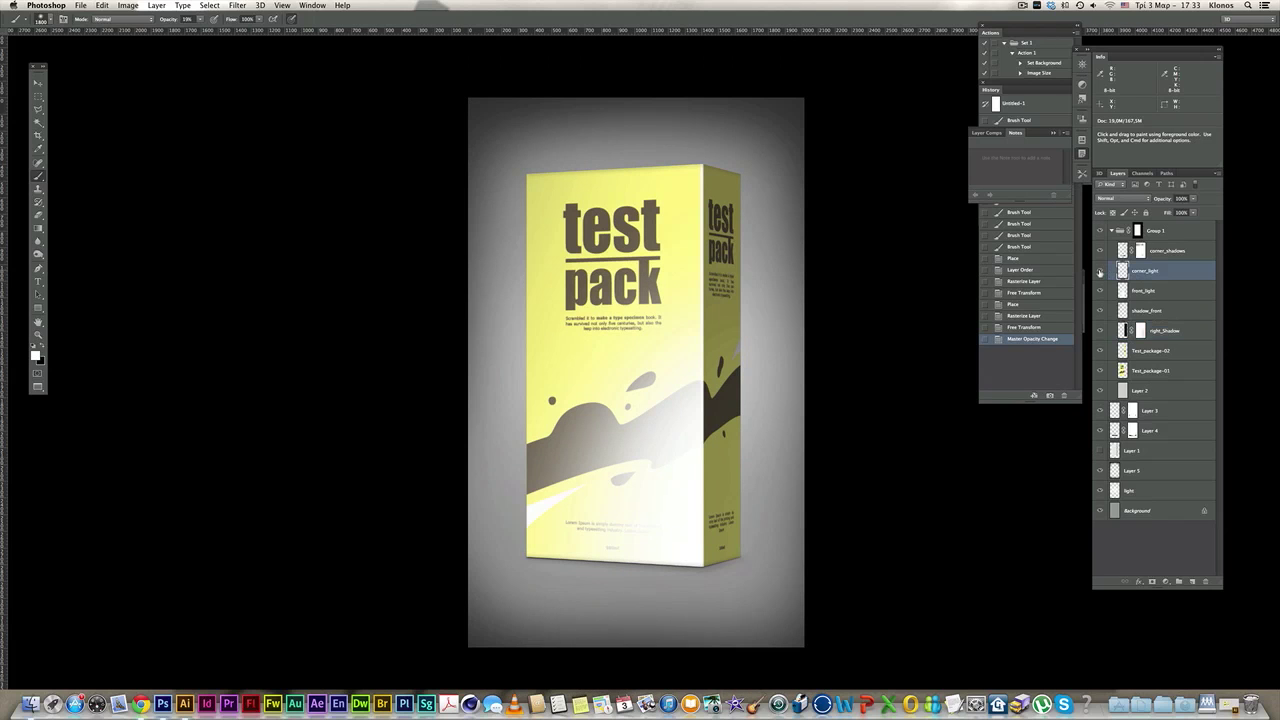
click(1160, 311)
click(1115, 198)
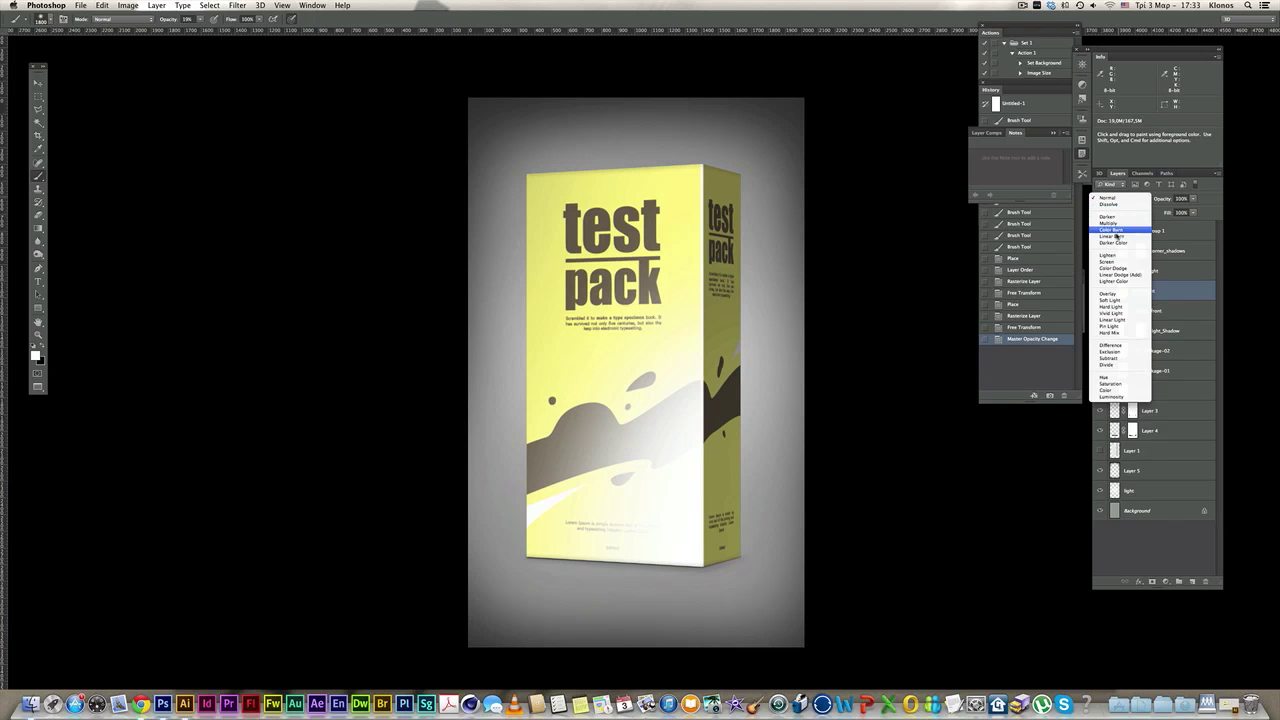
click(1121, 294)
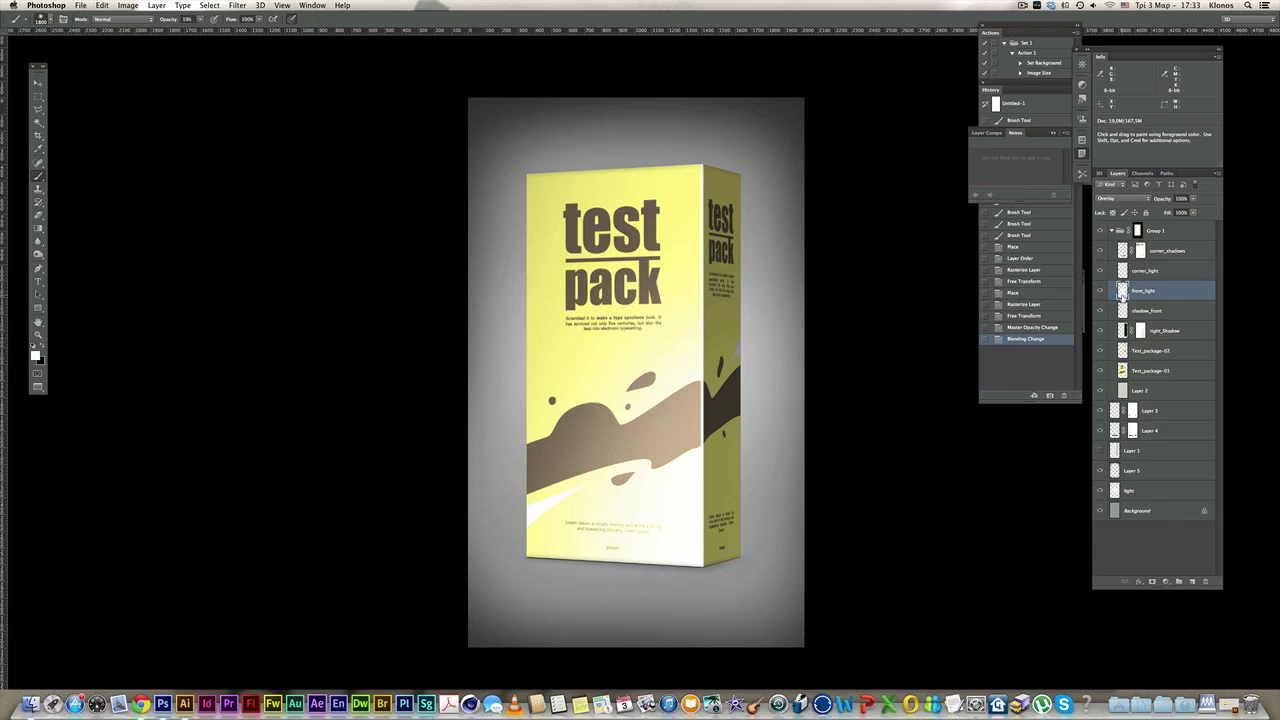
click(1193, 199)
drag(1181, 209, 1175, 211)
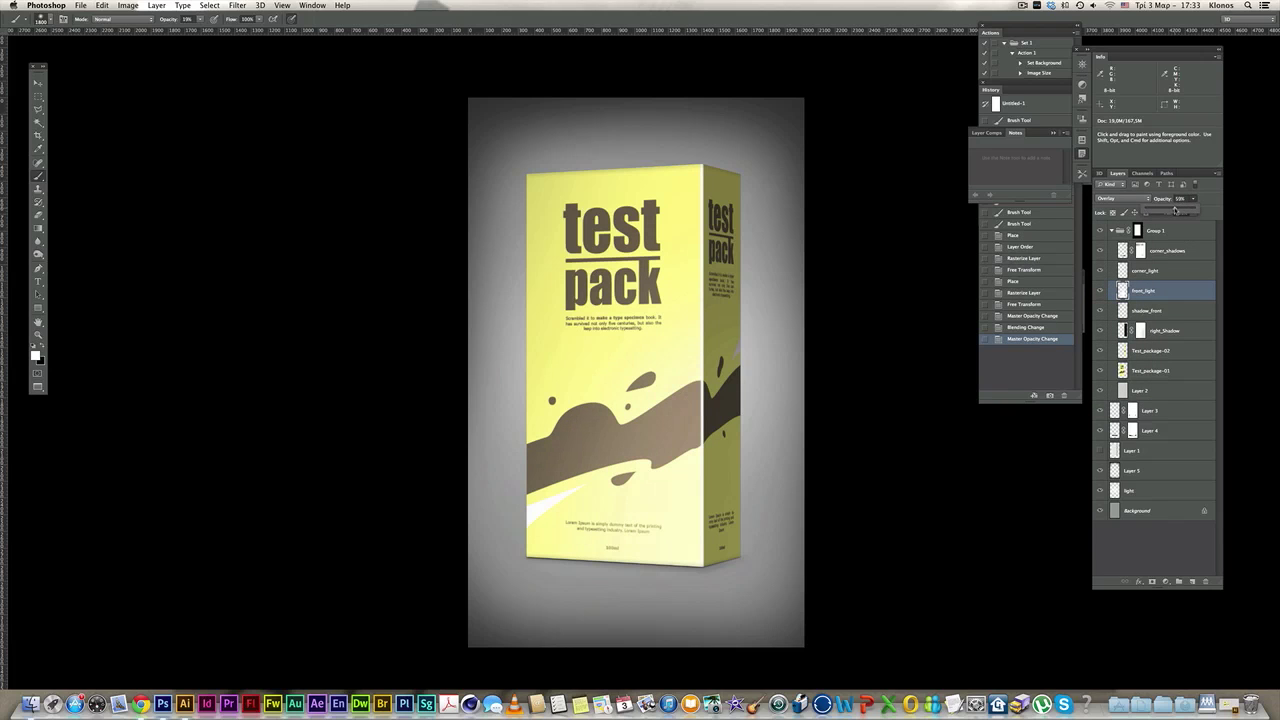
- Change the blending mode of the corner_light layer to Overlay
click(1162, 269)
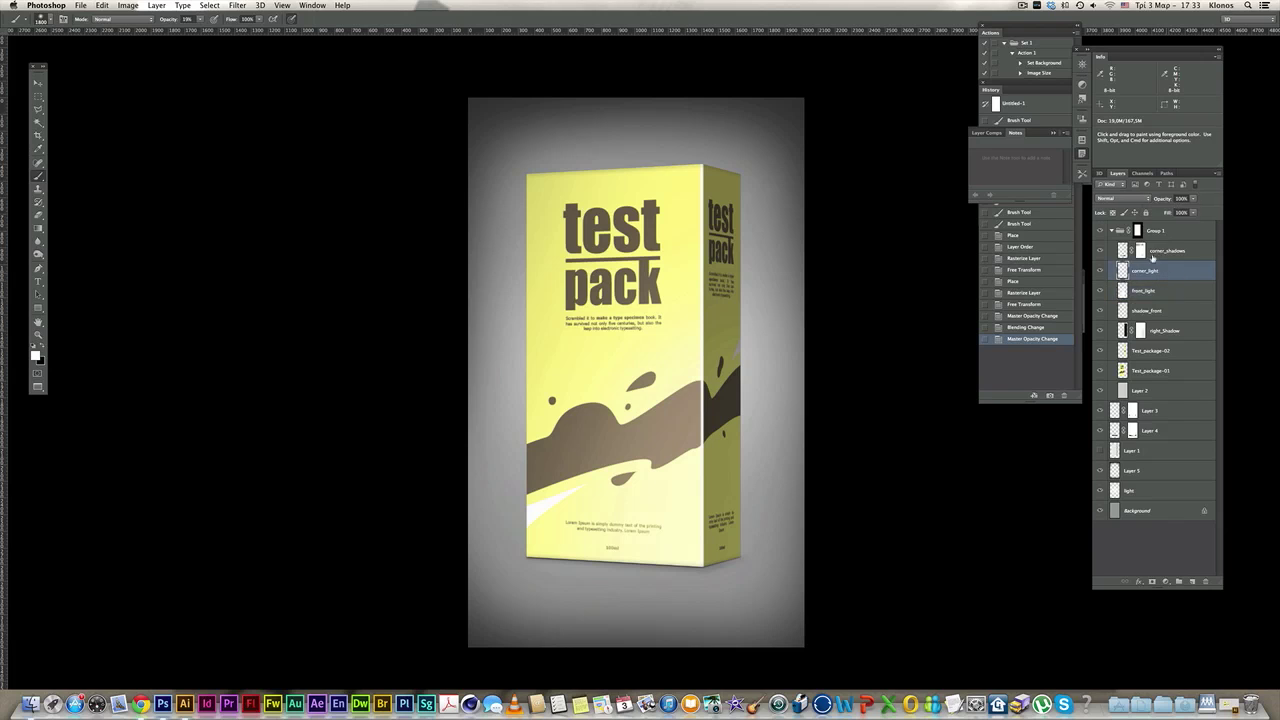
click(1126, 198)
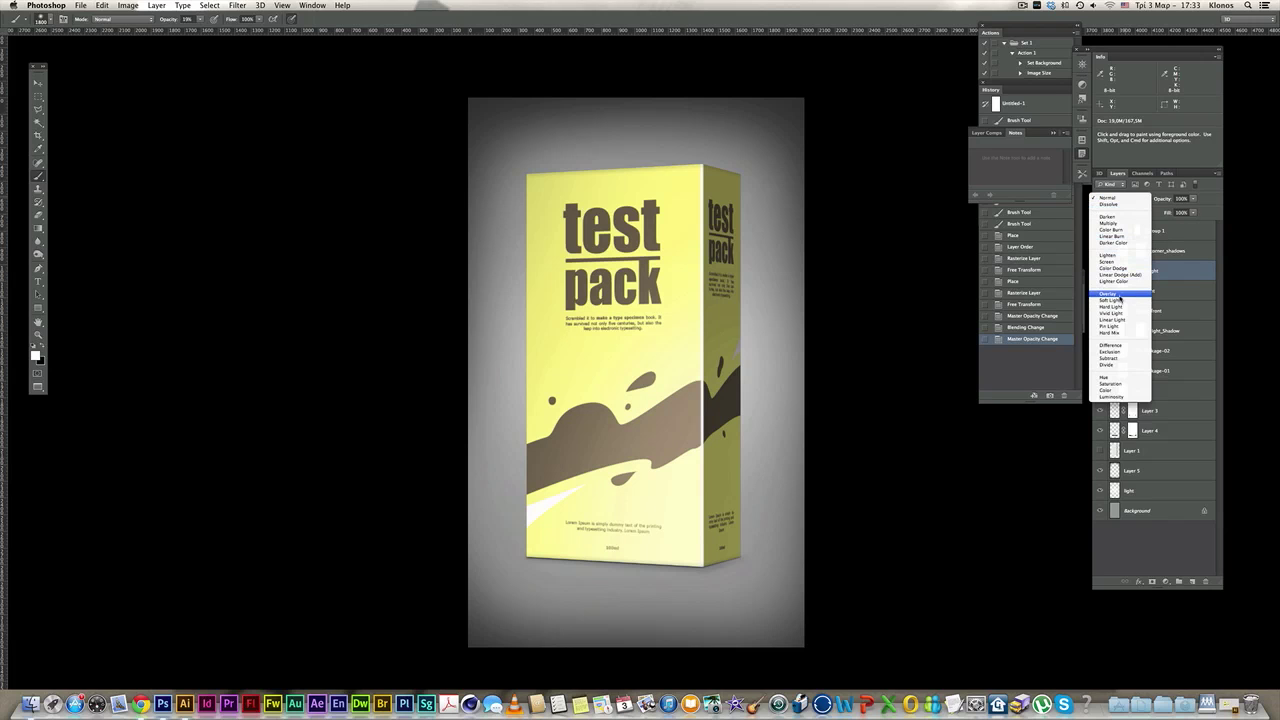
click(1118, 293)
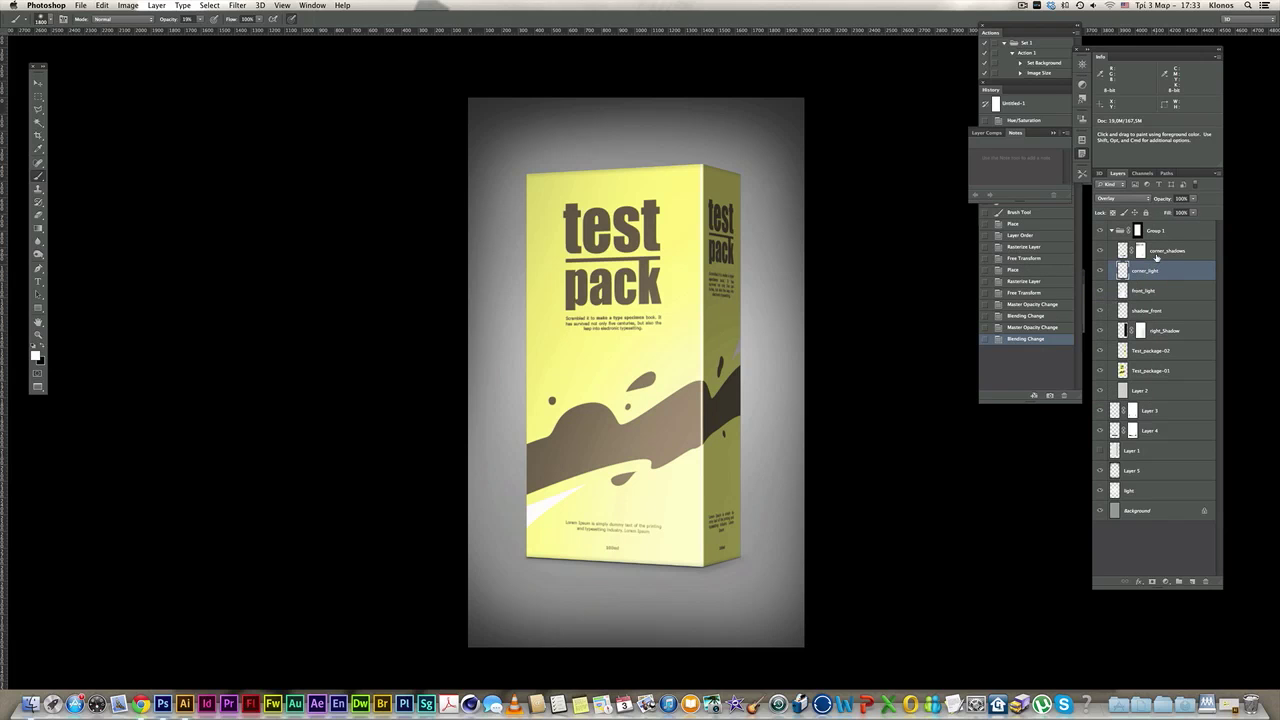
- Nudge the corner_light highlight slightly to the right and reduce the layer's opacity to 73%
key(Right)
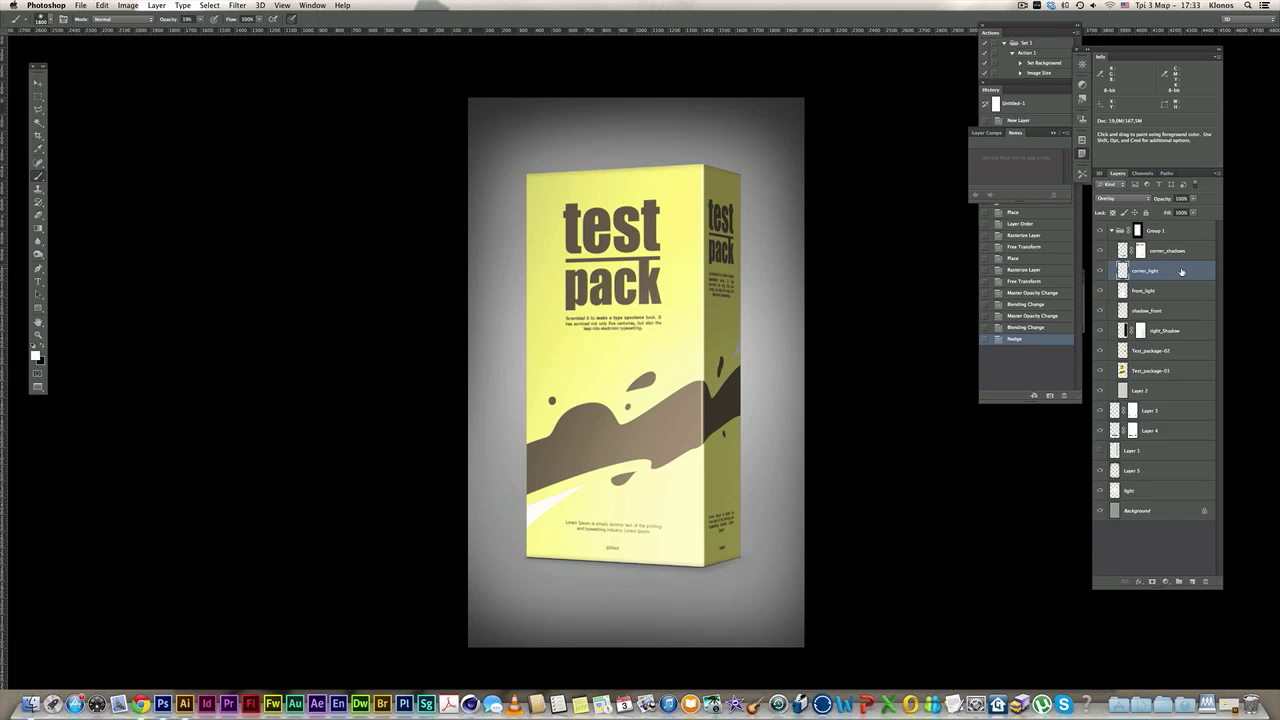
key(super+Left)
drag(1192, 202, 1182, 211)
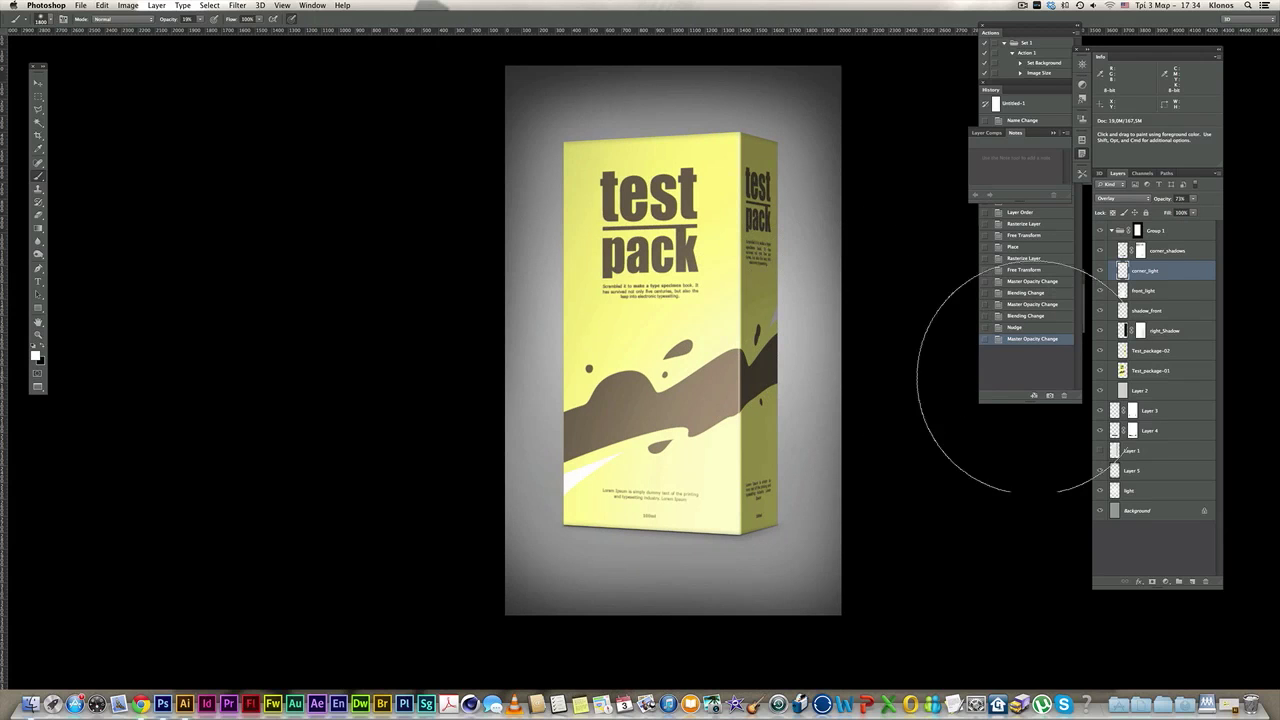
- Set the opacity of the corner_shadows layer to 42%
click(1156, 252)
click(1192, 198)
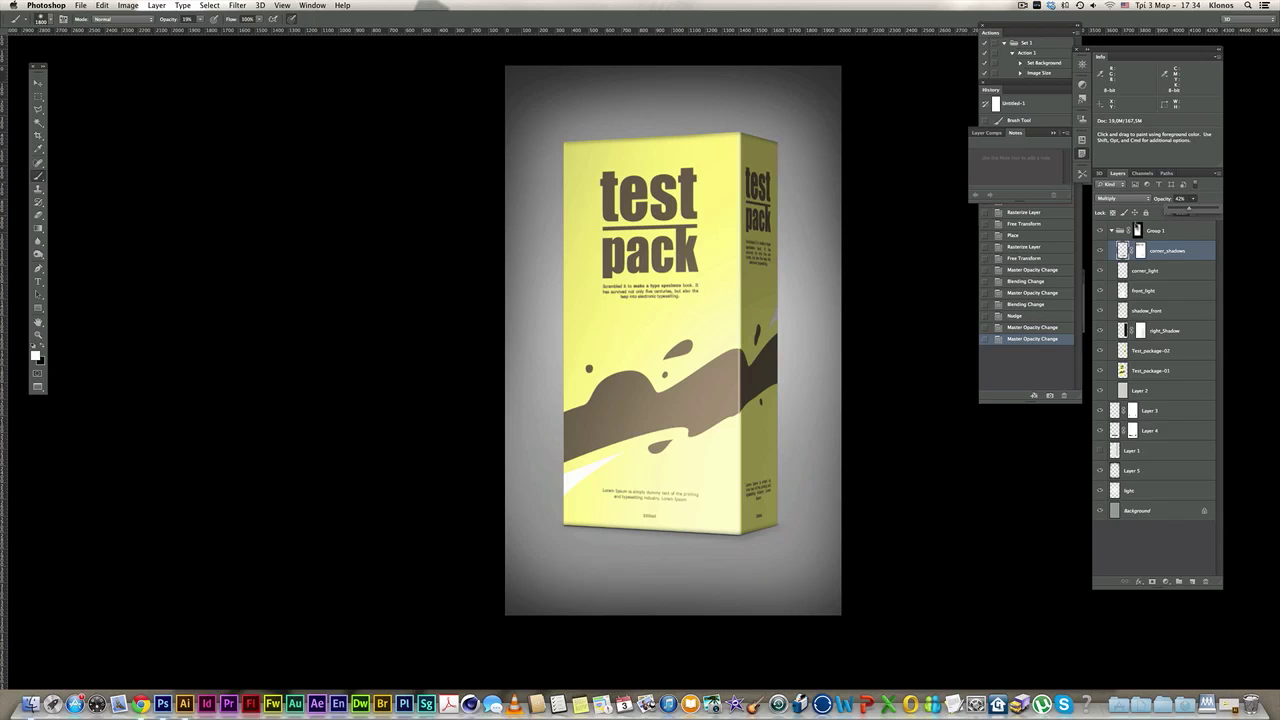
- Raise the opacity of the shadow_front layer to nearly full and duplicate the layer to deepen the front shading
click(1149, 313)
click(1099, 311)
click(1100, 311)
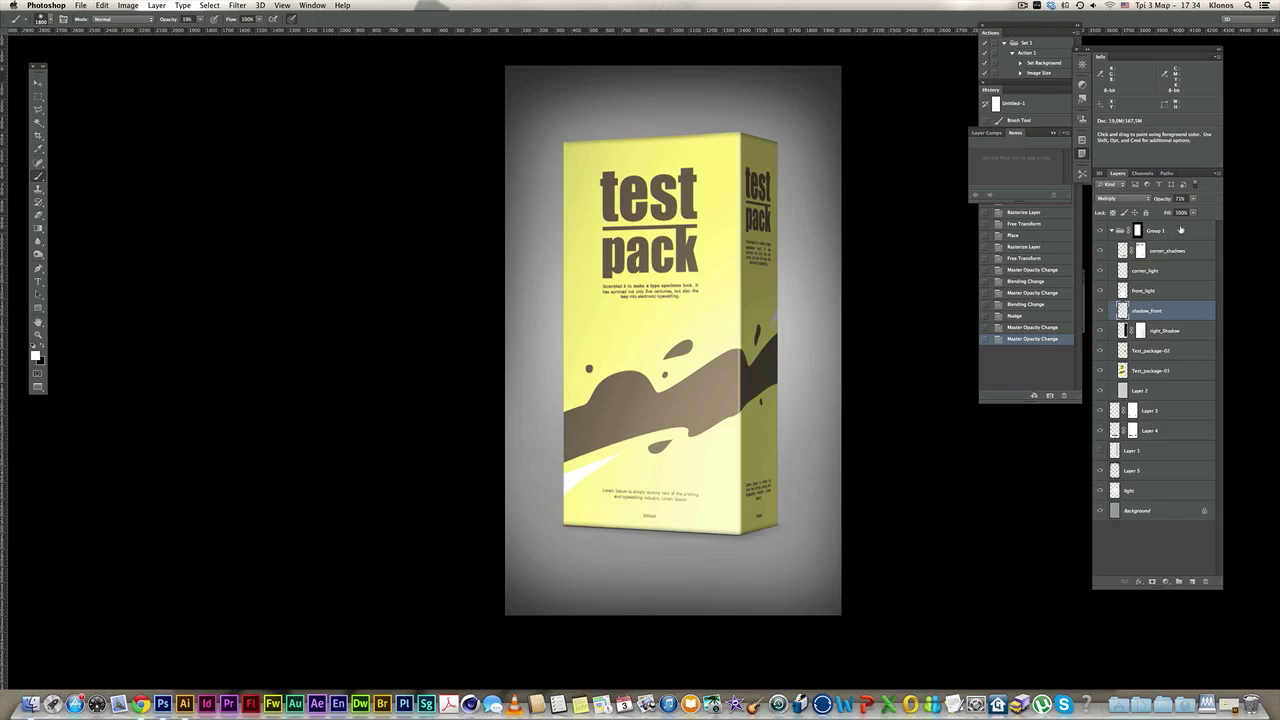
click(1192, 199)
drag(1197, 210, 1202, 211)
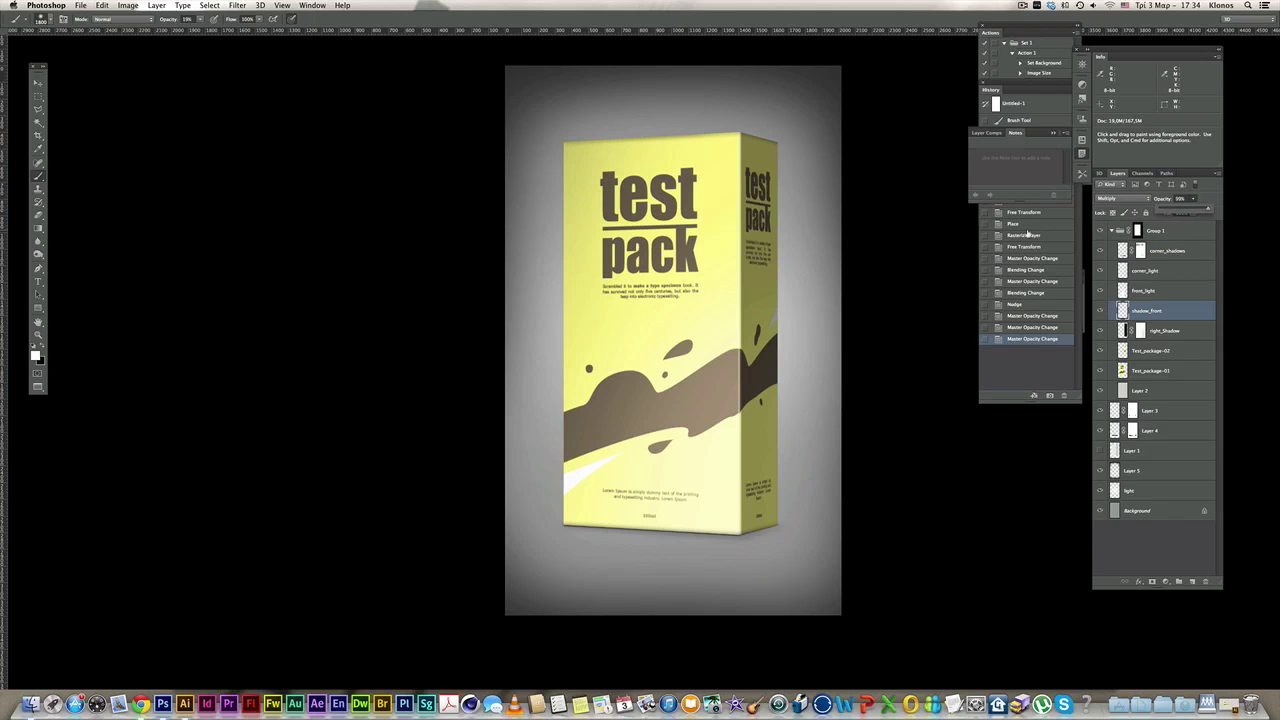
drag(1166, 309, 1189, 580)
drag(747, 300, 724, 300)
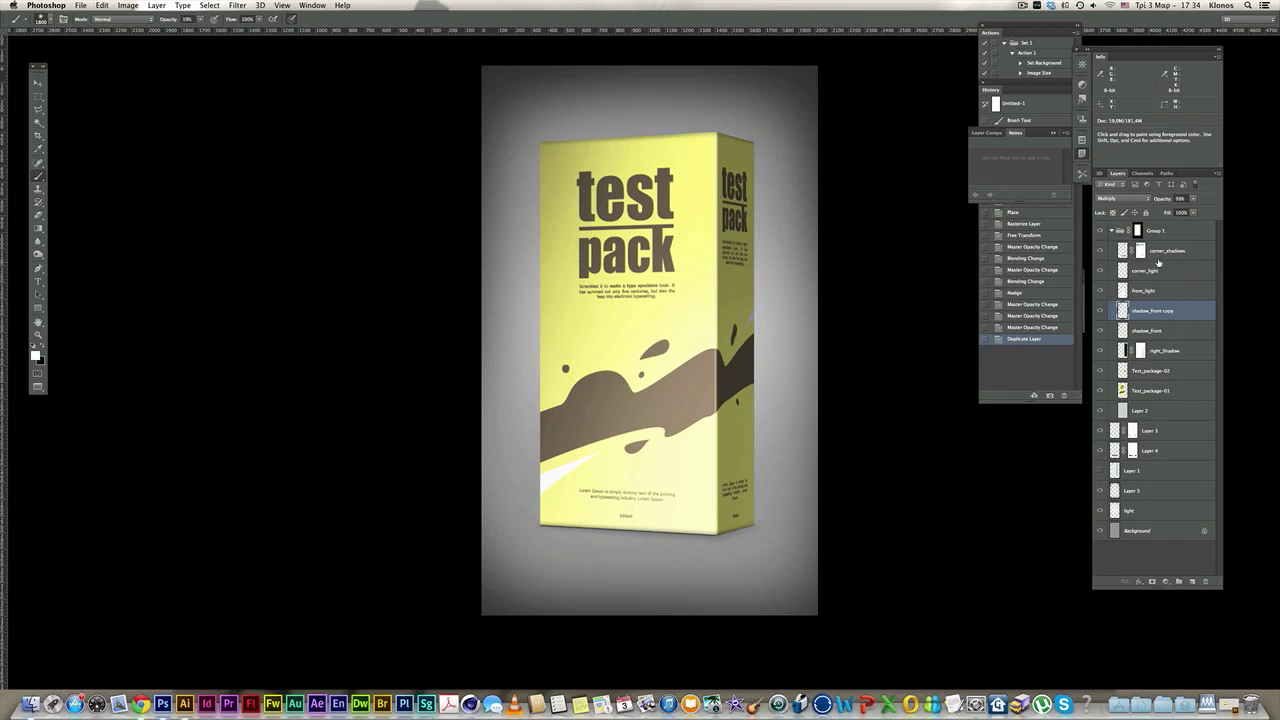
- Add a new layer above corner_shadows and paint a thin white line along the front face's top edge with a smaller brush
click(1160, 252)
click(1192, 581)
key(z)
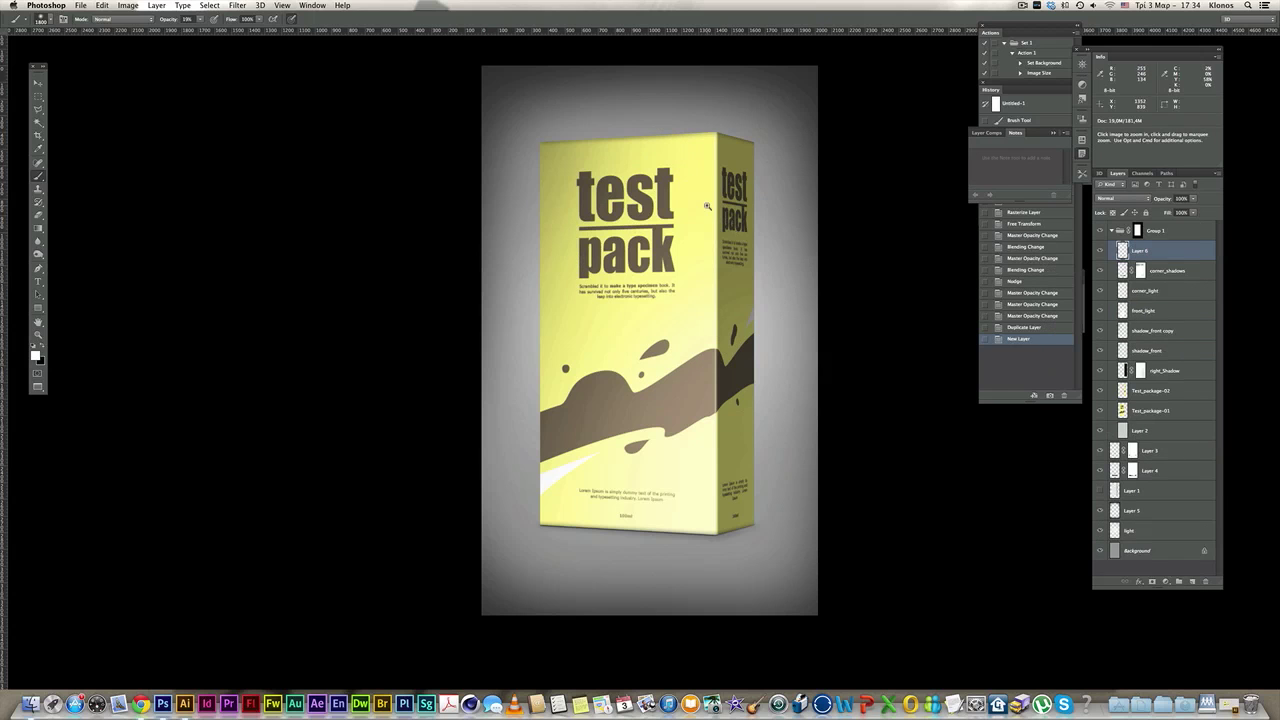
super+click(707, 206)
super+click(676, 152)
drag(668, 130, 675, 261)
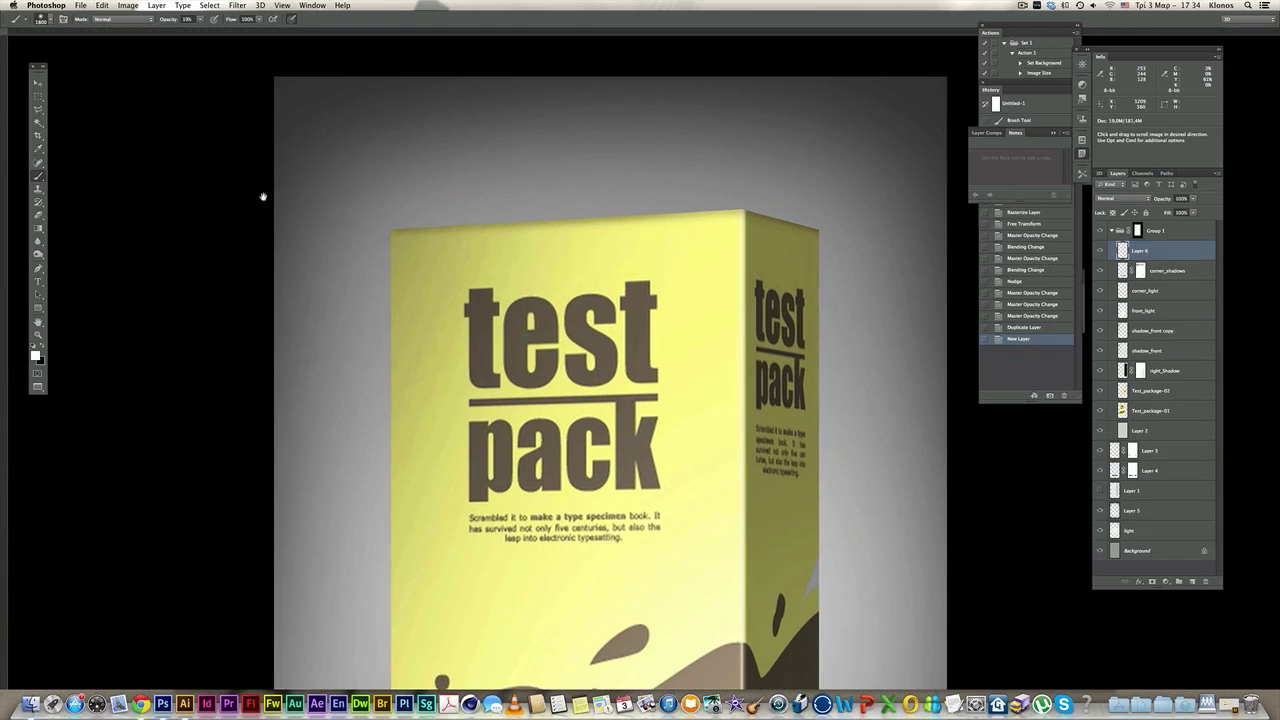
drag(263, 196, 265, 240)
key(bracketleft)
key(bracketleft)
key(bracketleft)
key(bracketleft)
key(bracketleft)
key(bracketleft)
key(bracketleft)
key(bracketleft)
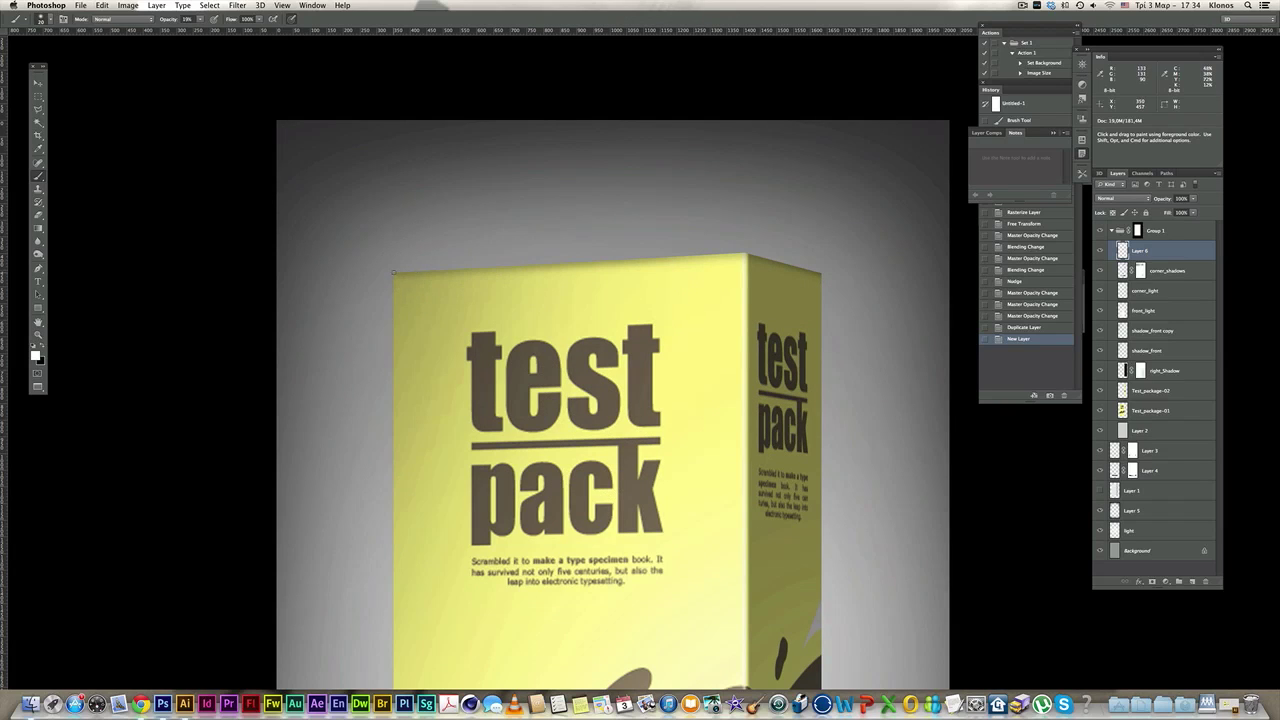
click(393, 271)
shift+click(740, 251)
- Rename the new highlight layer as backlight
double_click(1138, 252)
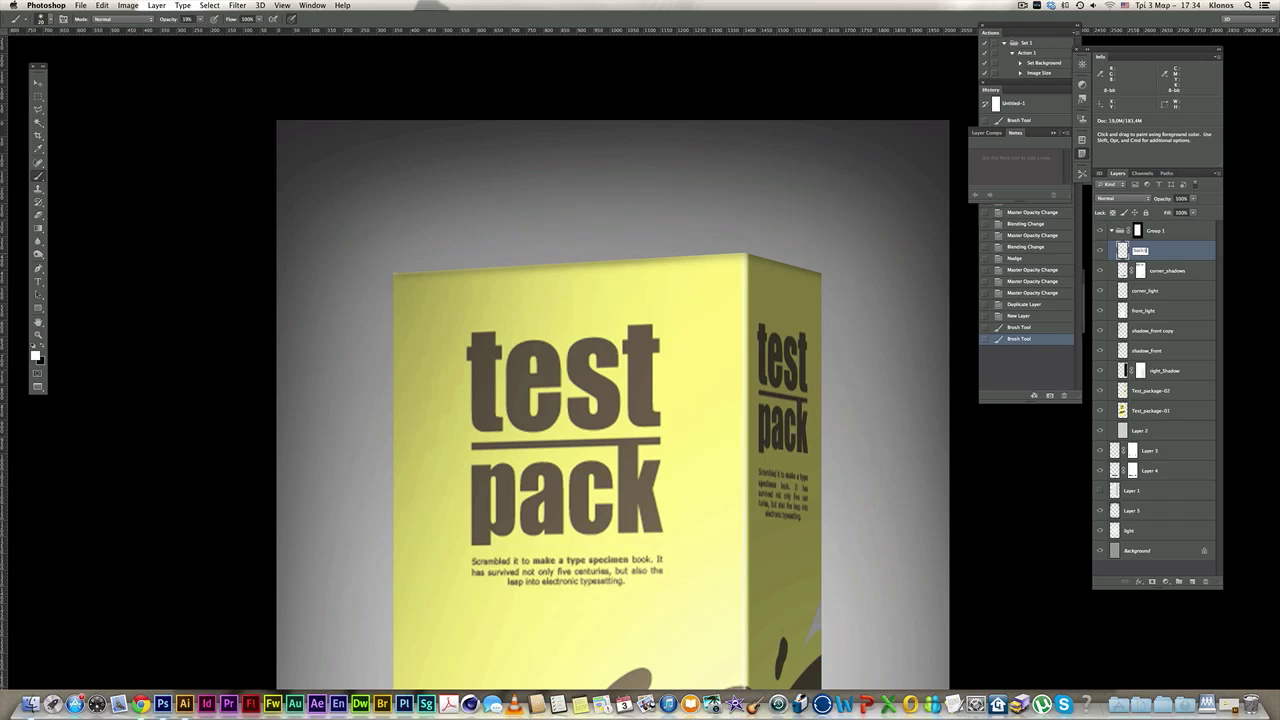
text(backlight)
key(Return)
- Paint thin white lines along the box's bottom edges at 100% brush opacity and set the backlight layer's opacity to 82%
key(super+minus)
key(super+minus)
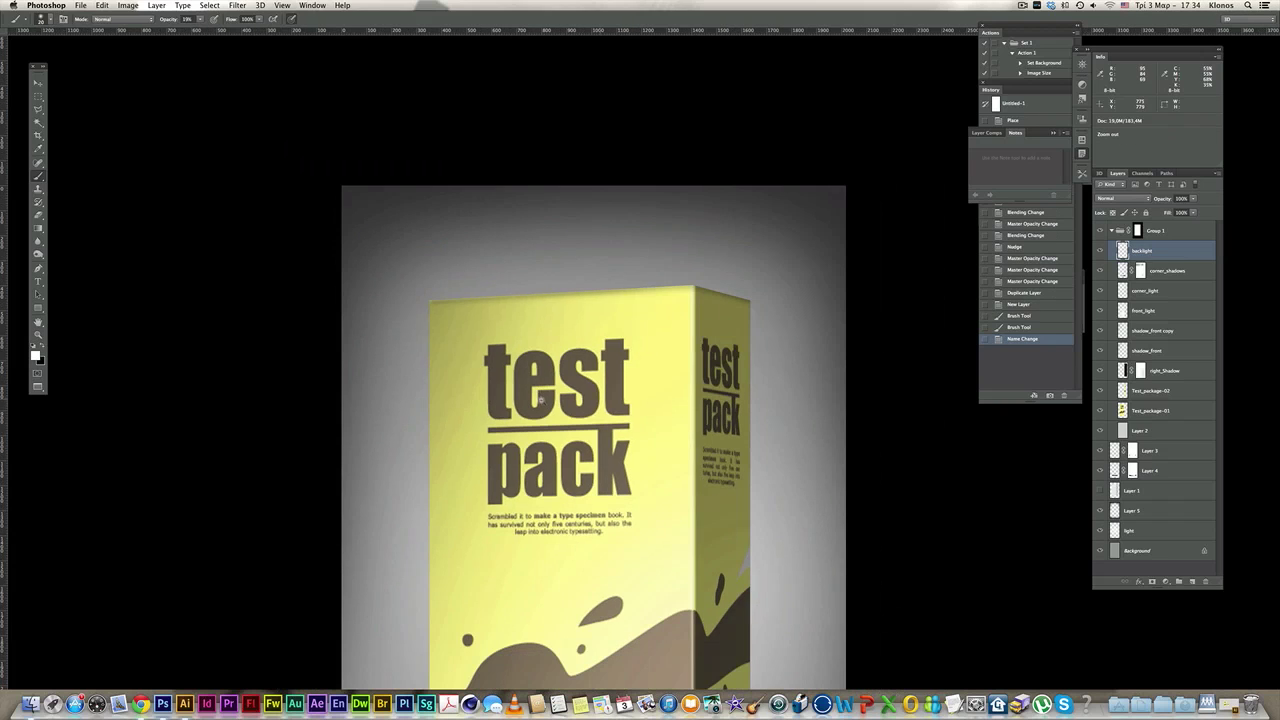
drag(535, 268, 514, 72)
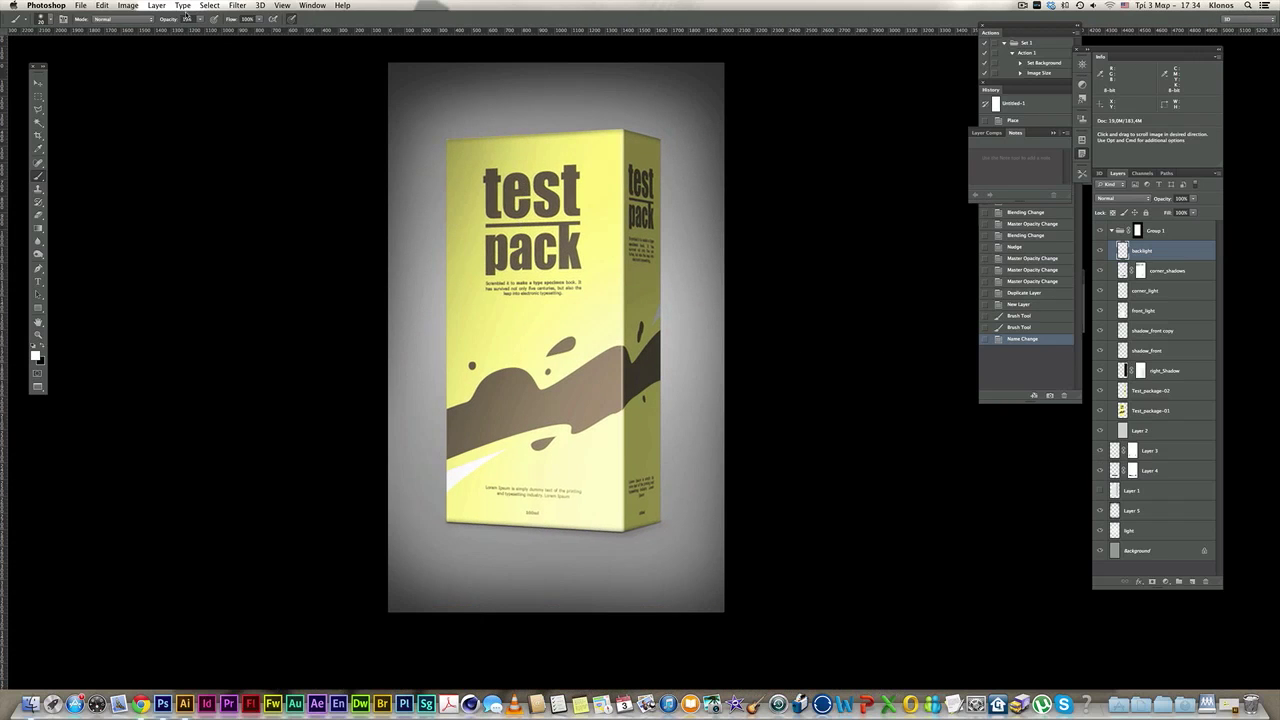
click(200, 19)
drag(201, 29, 254, 33)
super+click(559, 530)
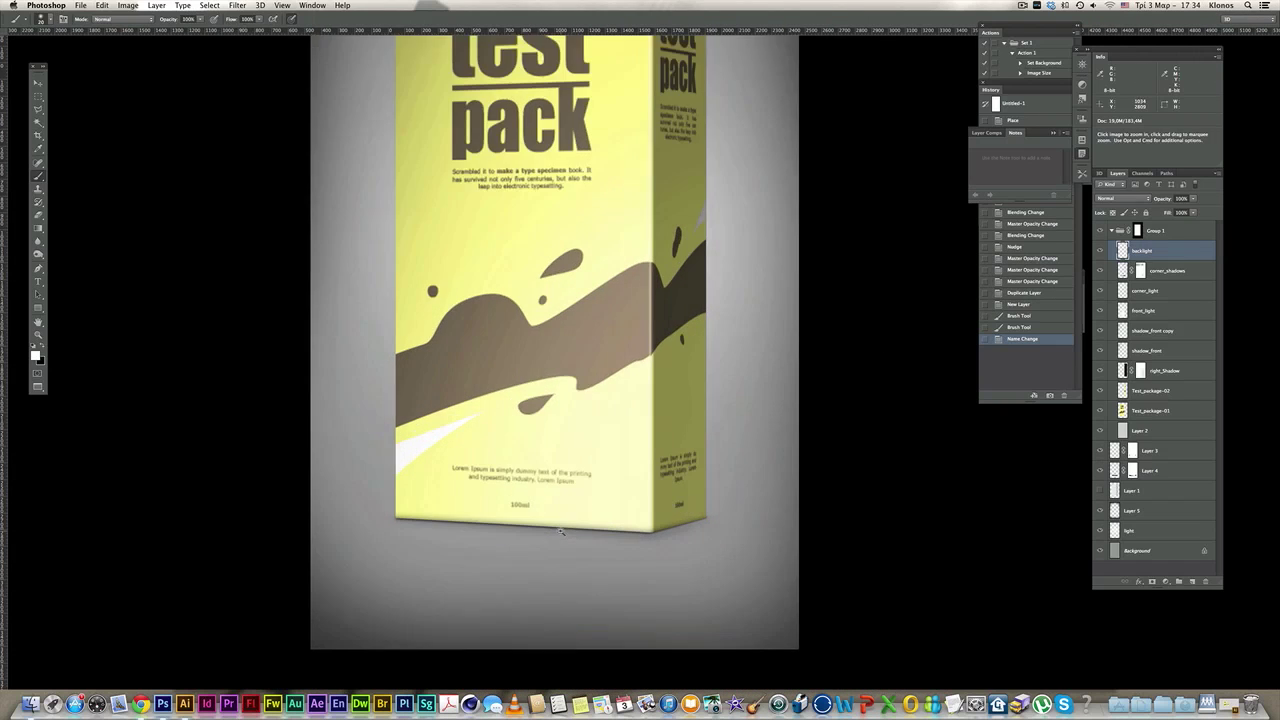
shift+click(686, 532)
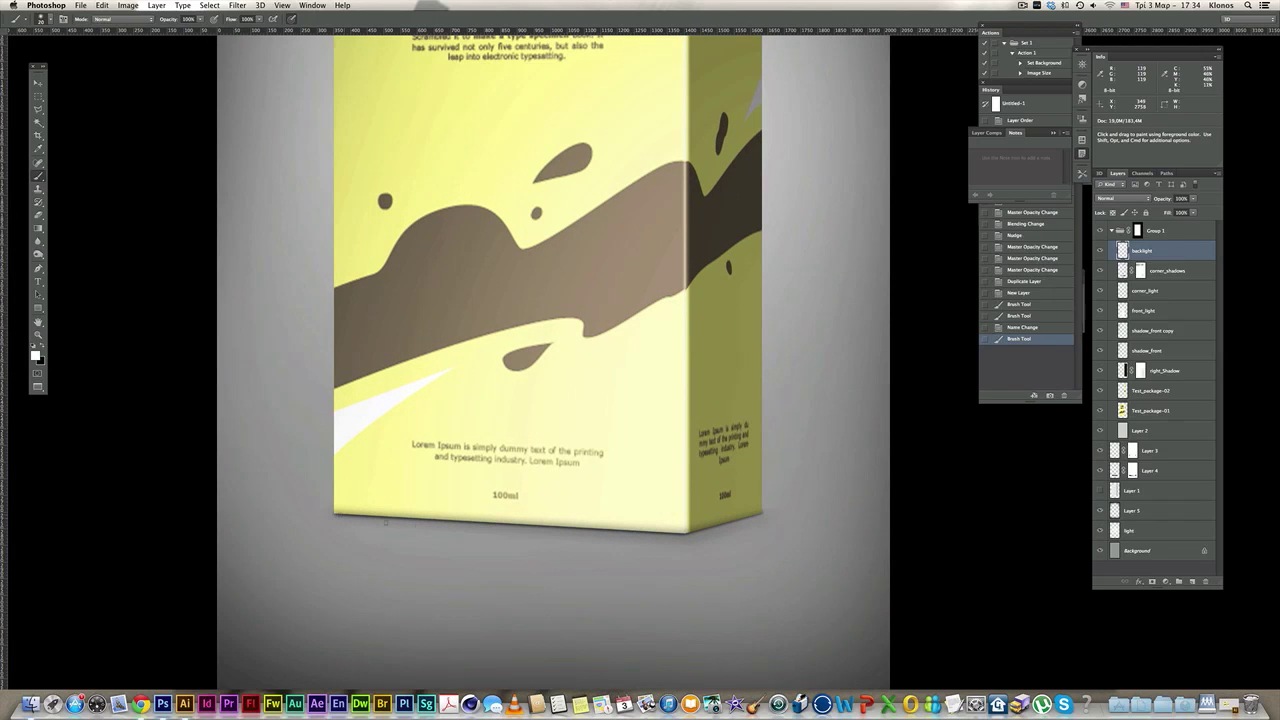
shift+click(687, 533)
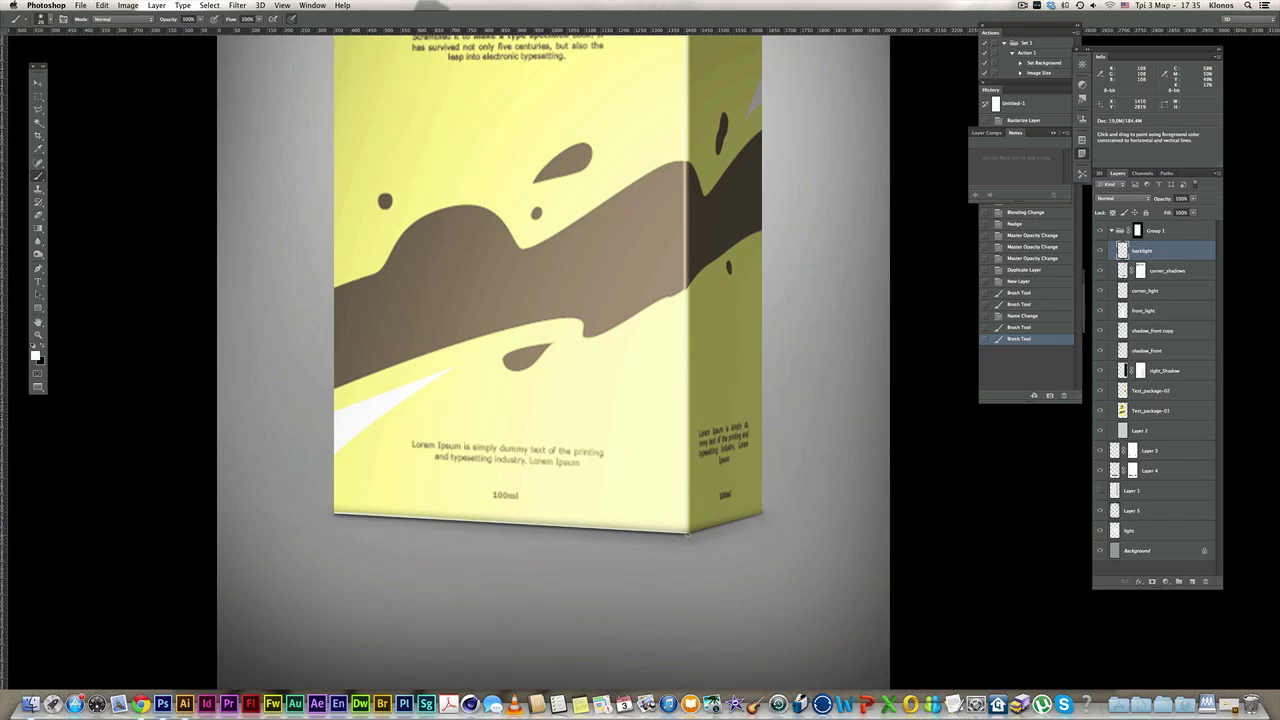
shift+click(763, 514)
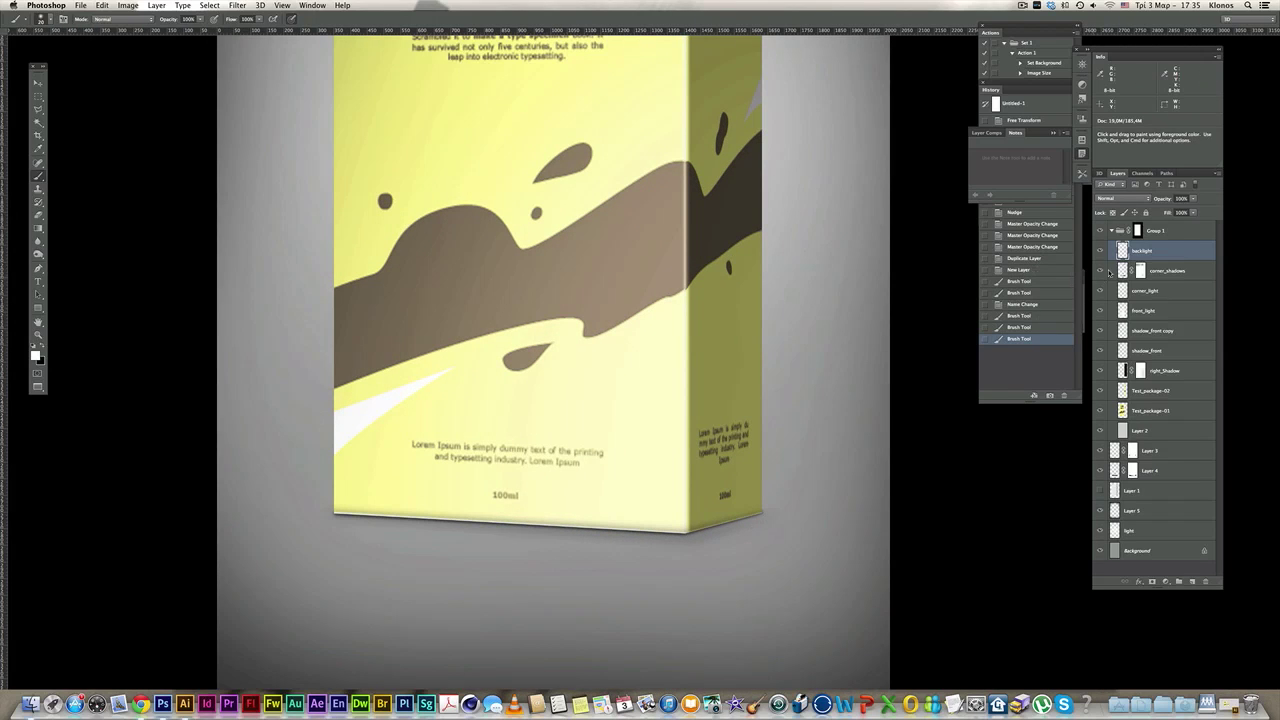
click(1192, 199)
drag(1187, 209, 1185, 209)
- Paint straight white highlight lines along the top edges of the box's front and side faces on the backlight layer
alt+super+click(752, 232)
alt+super+click(673, 233)
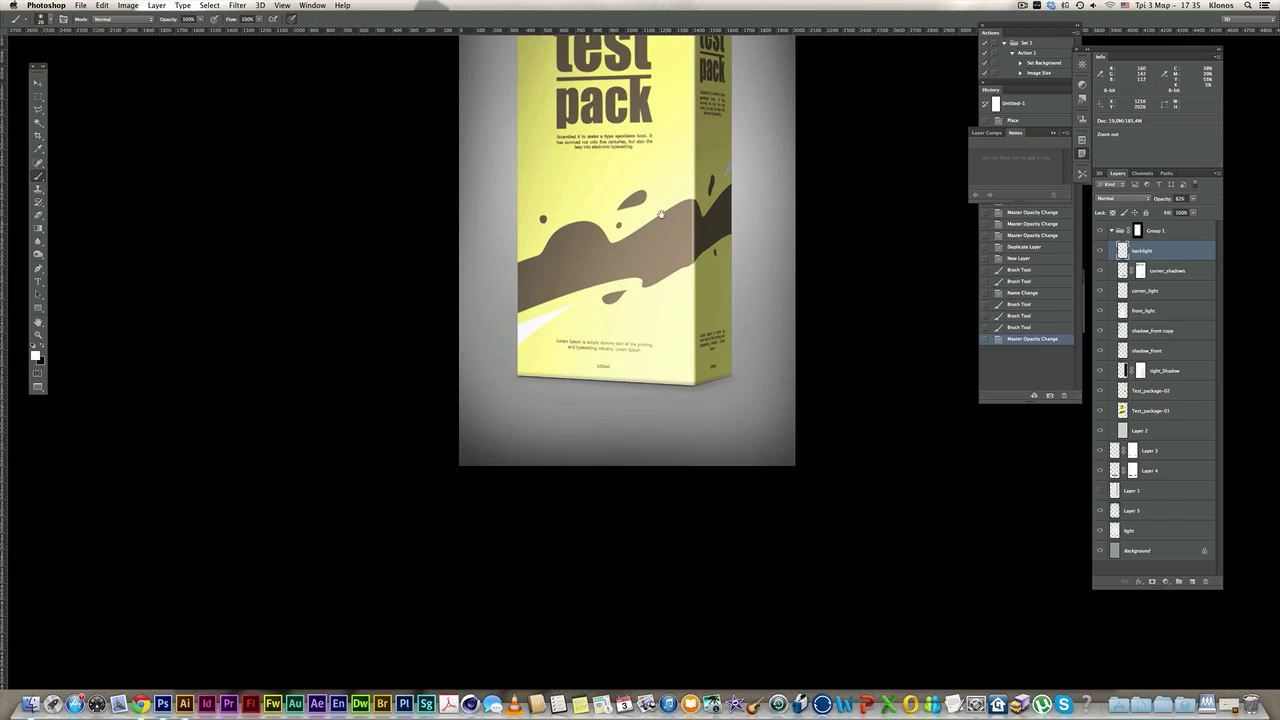
drag(661, 214, 672, 454)
super+click(683, 454)
super+click(683, 454)
super+click(683, 454)
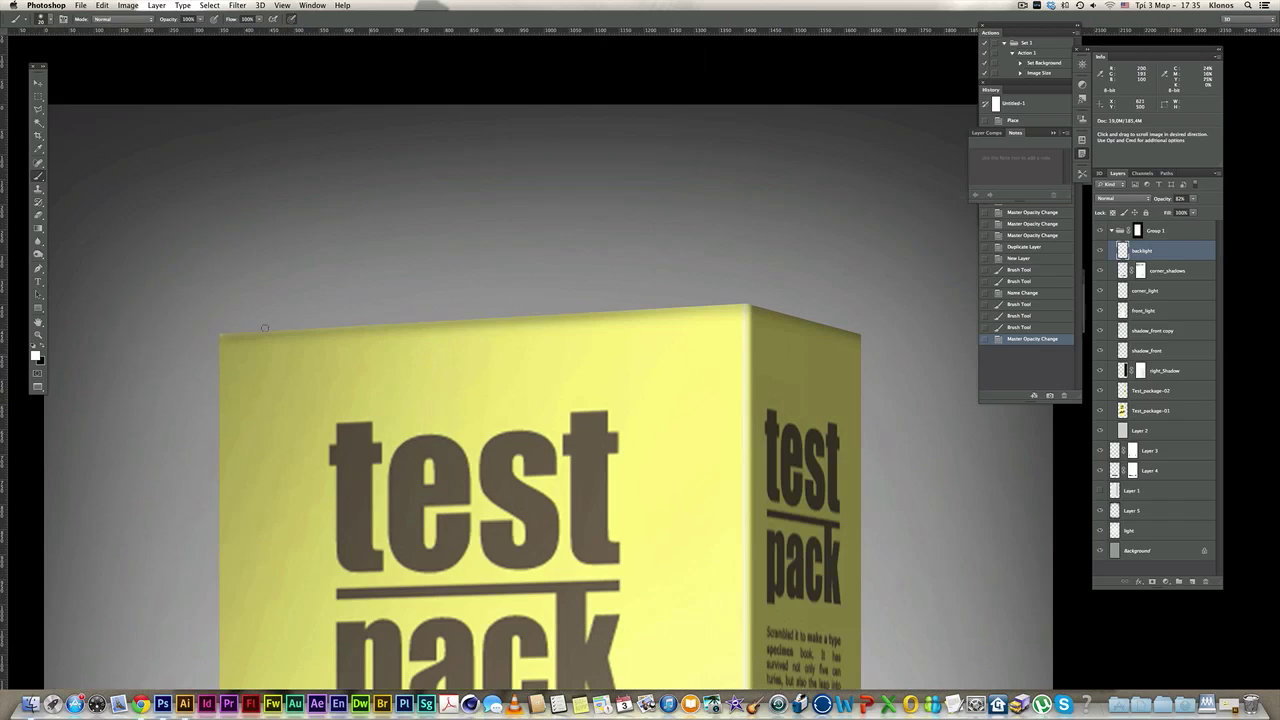
click(220, 334)
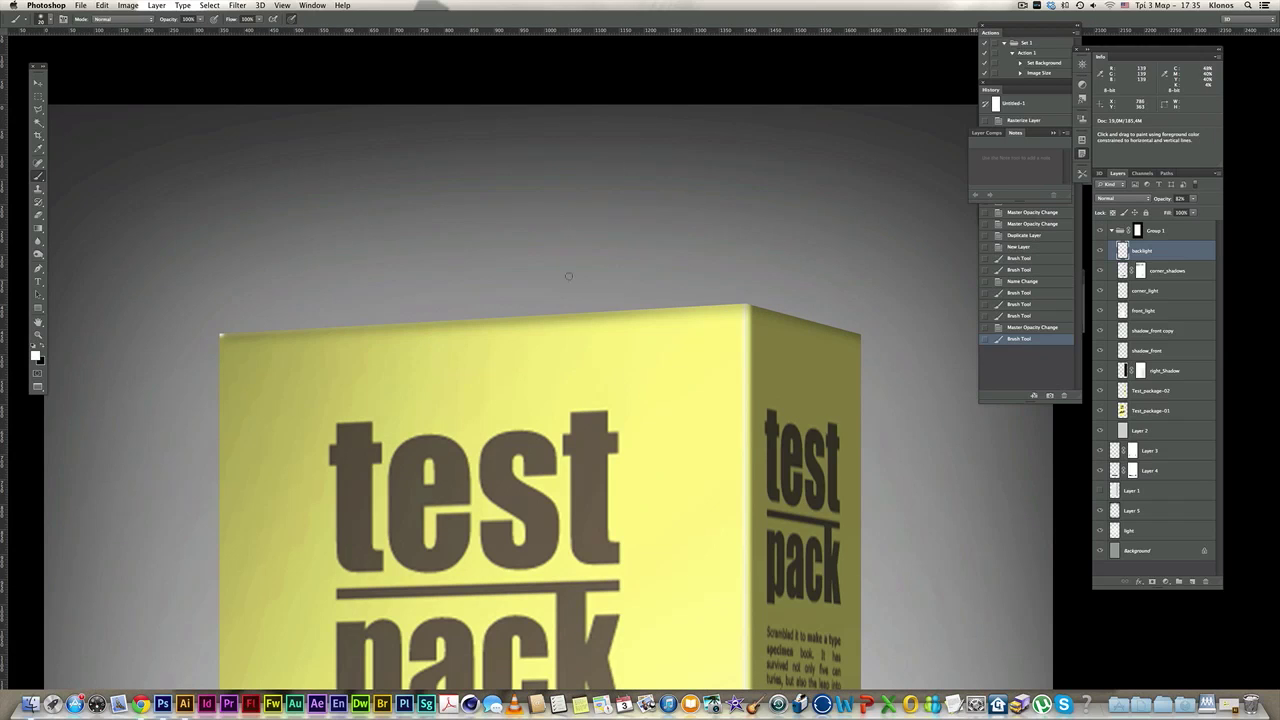
shift+click(745, 302)
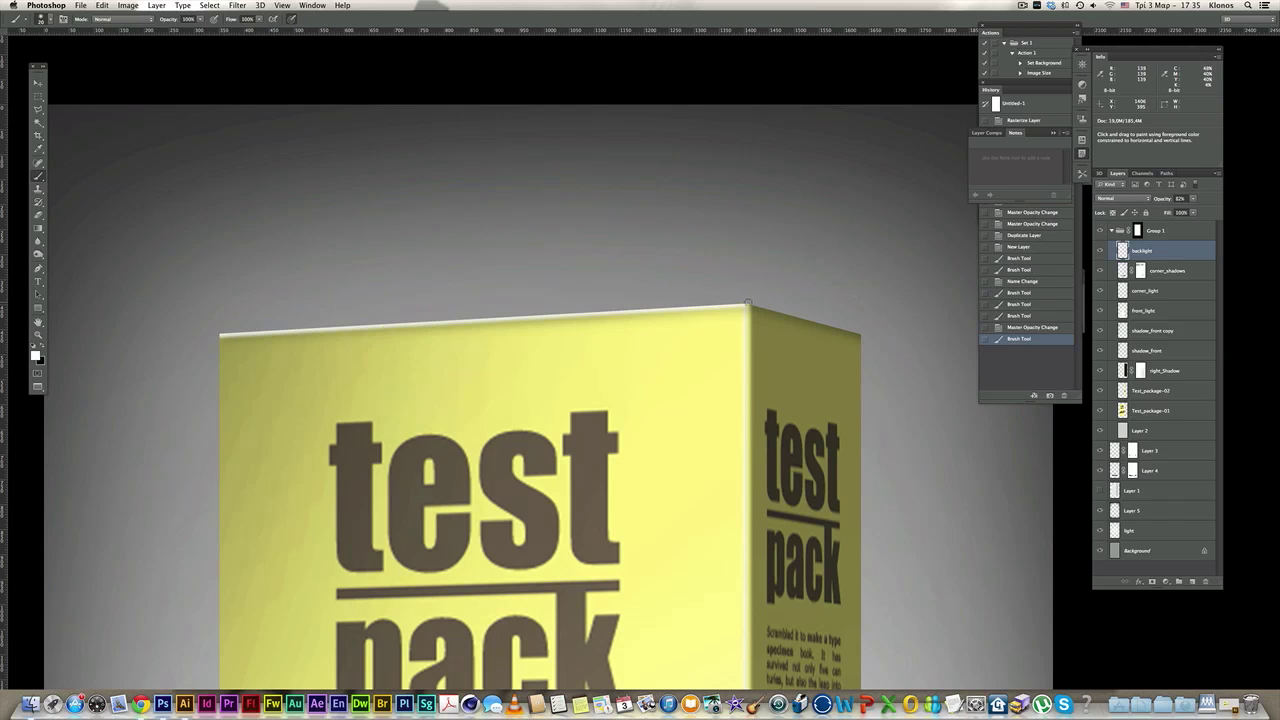
shift+click(862, 333)
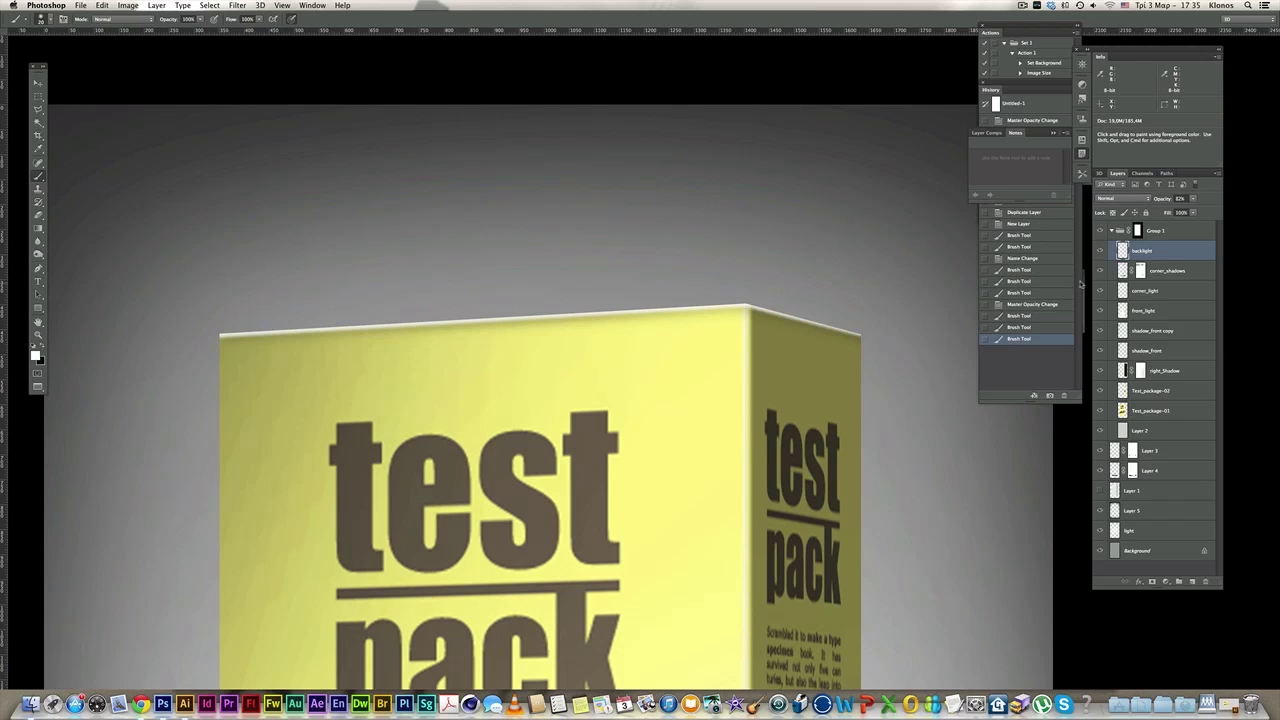
- Change the backlight layer's blending mode to Overlay and reduce its opacity
click(1120, 199)
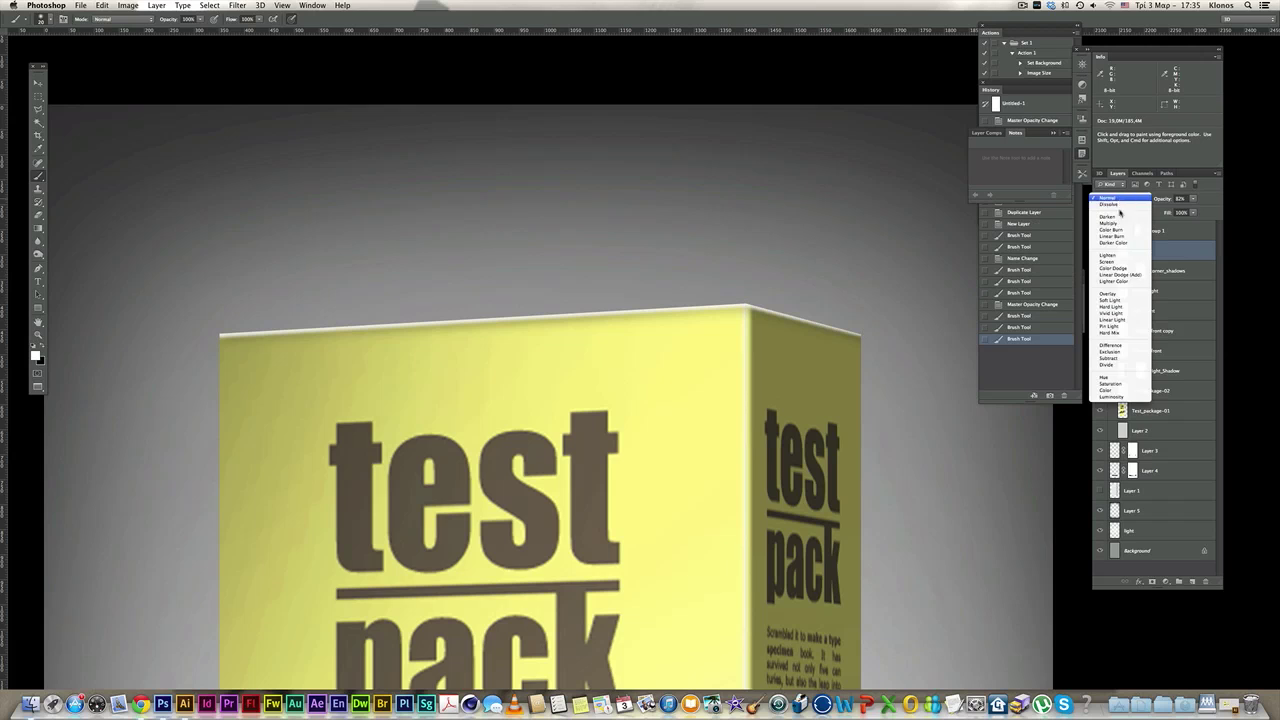
click(1120, 296)
drag(1192, 199, 1178, 208)
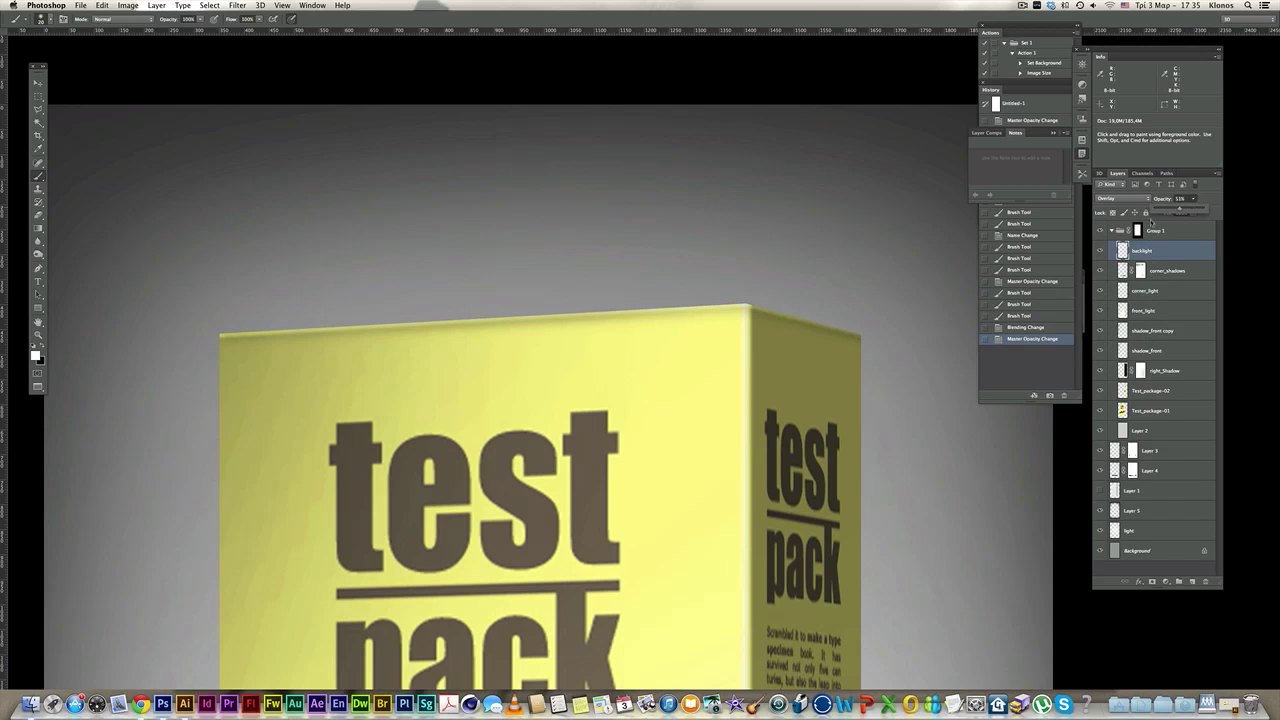
key(super+minus)
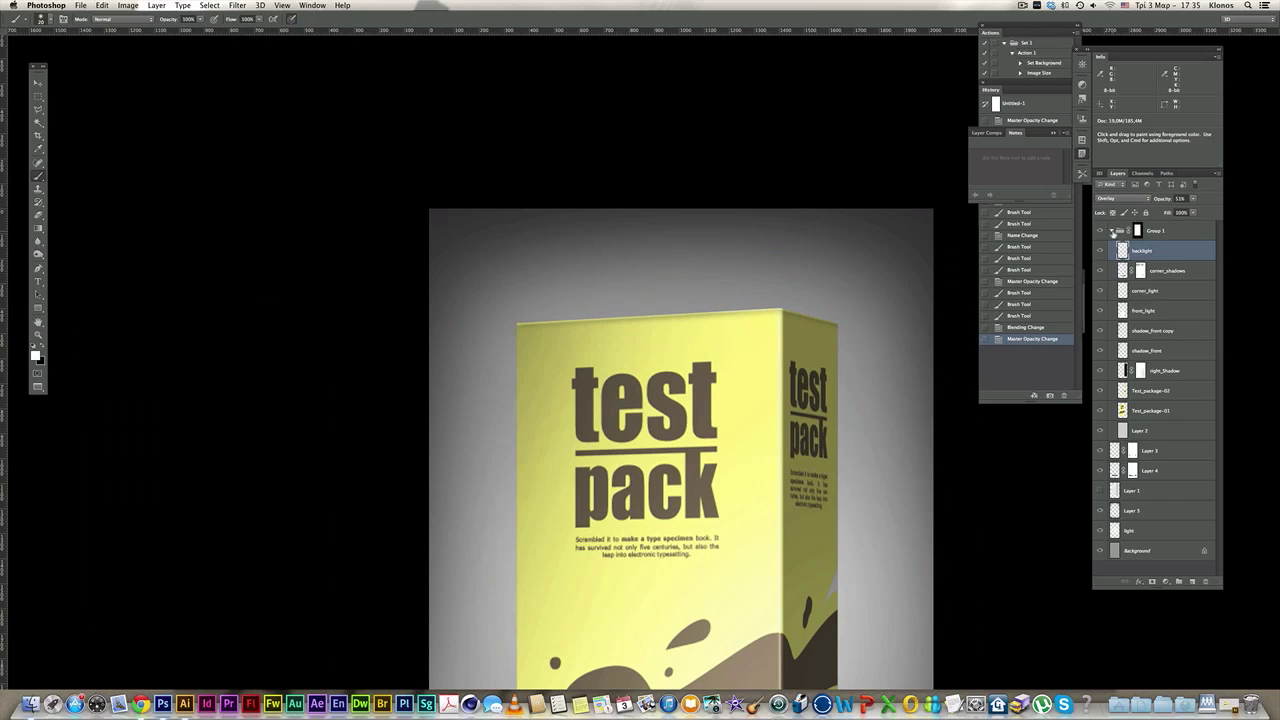
- Round the box's top-left corner by filling a Polygonal Lasso selection around its tip with black on the Group 1 mask
click(1112, 231)
click(40, 111)
super+click(443, 270)
super+click(510, 280)
super+click(556, 320)
super+click(556, 322)
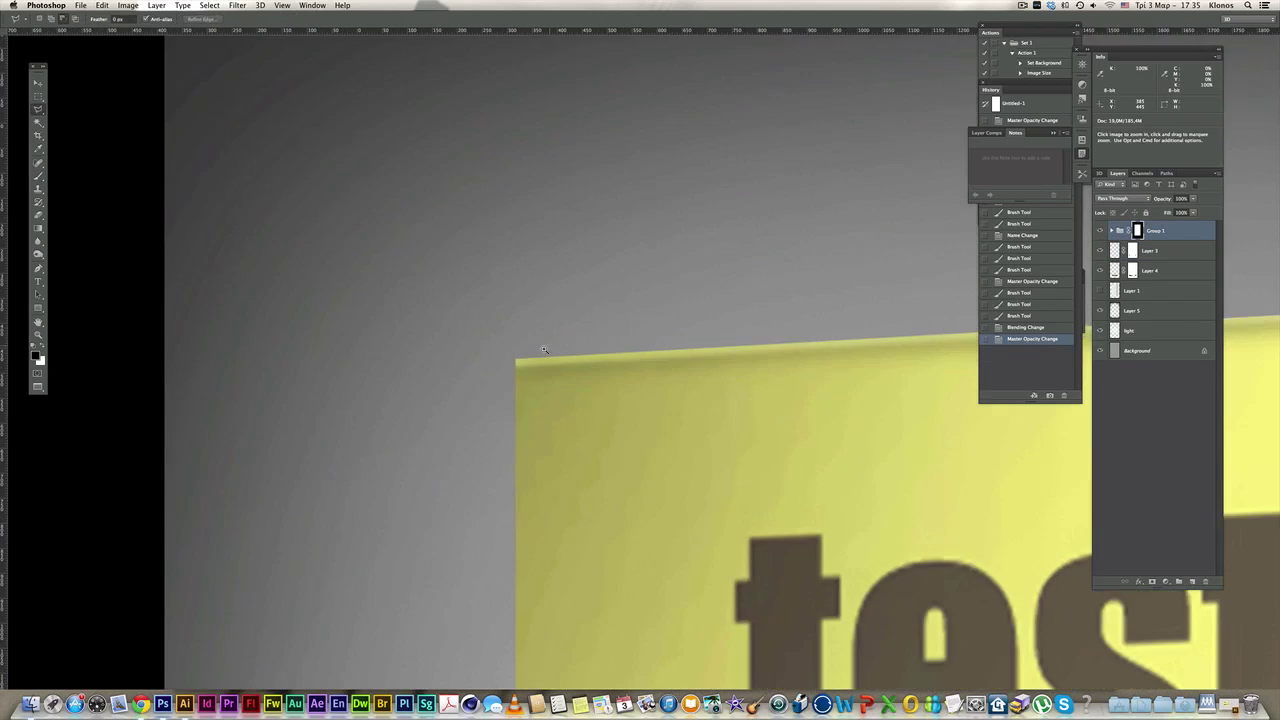
drag(544, 349, 521, 374)
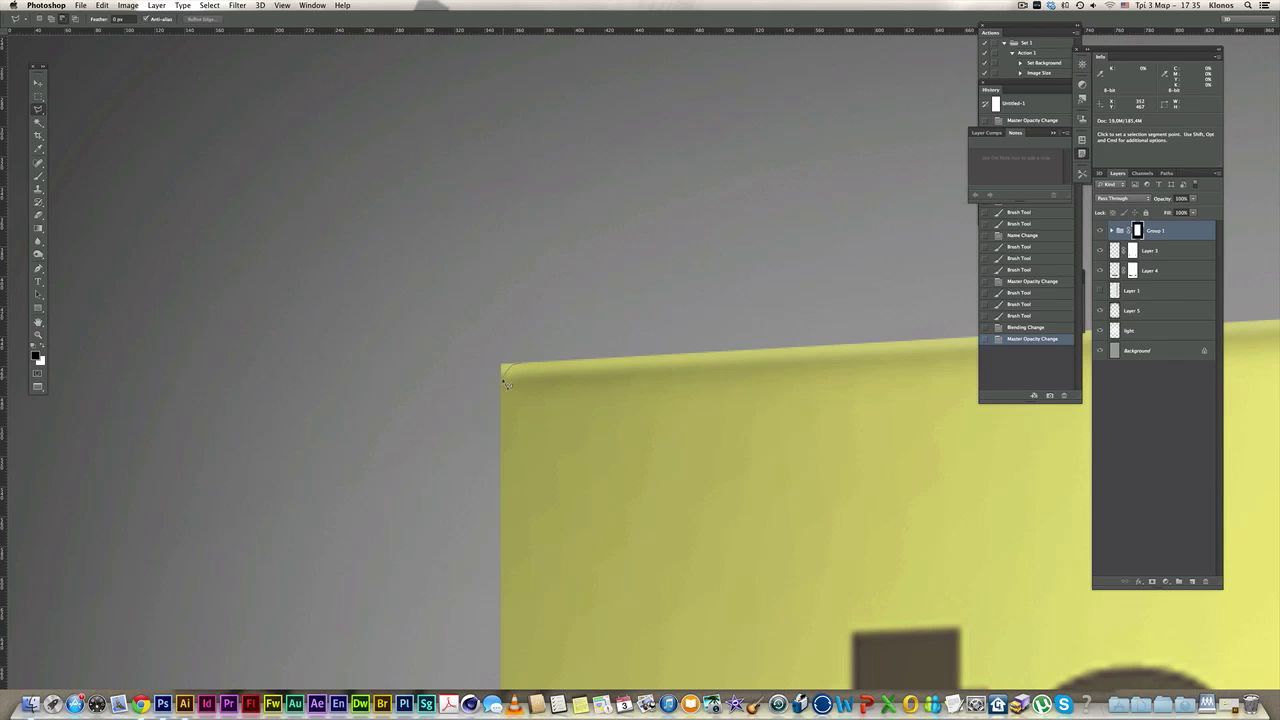
click(501, 390)
click(475, 417)
click(428, 297)
double_click(563, 284)
key(alt+BackSpace)
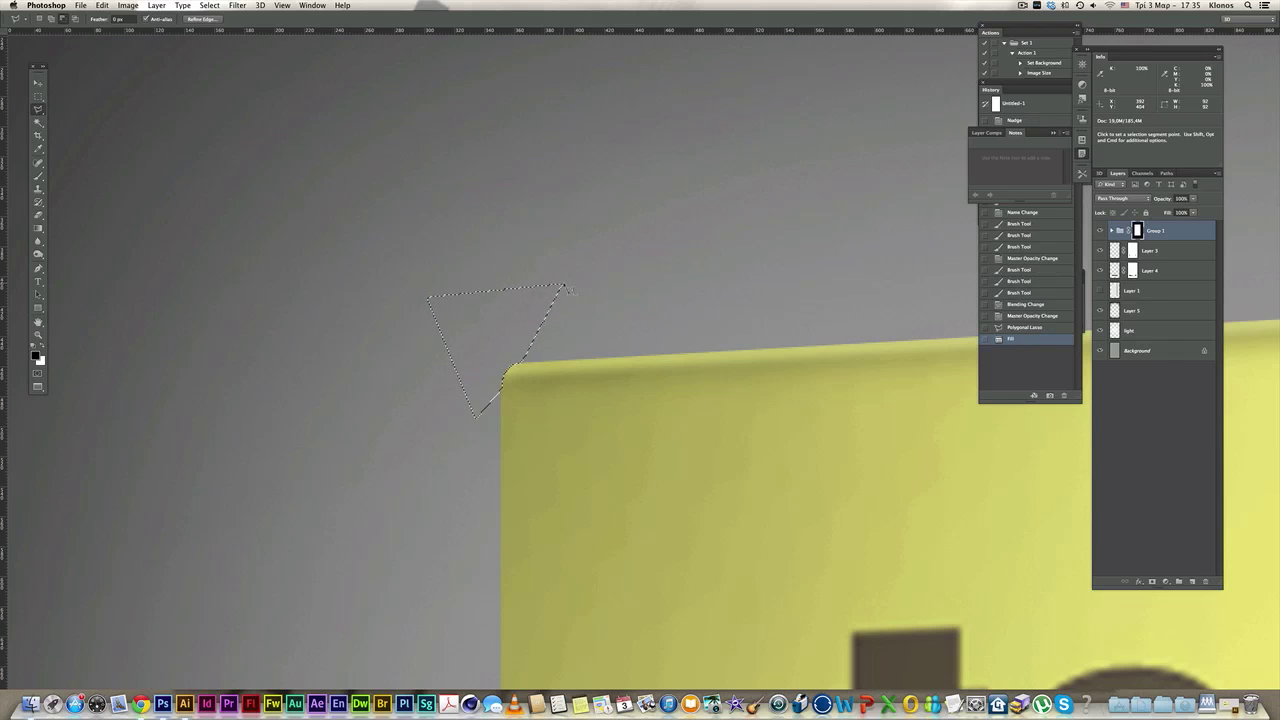
drag(486, 322, 511, 280)
key(super+d)
- Round the side face's top-right corner by masking its tip with a black-filled Polygonal Lasso selection on the Group 1 mask
alt+super+click(661, 297)
alt+super+click(662, 335)
alt+super+click(662, 335)
alt+super+click(662, 335)
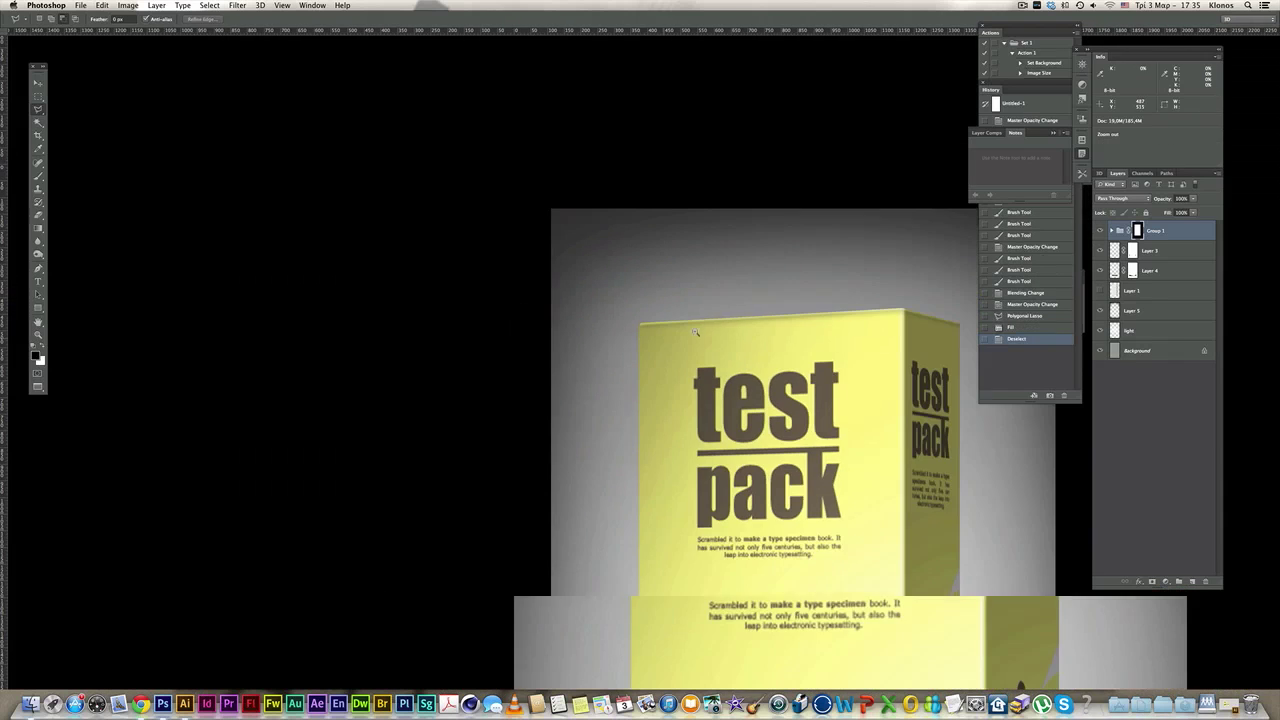
super+click(770, 335)
super+click(772, 334)
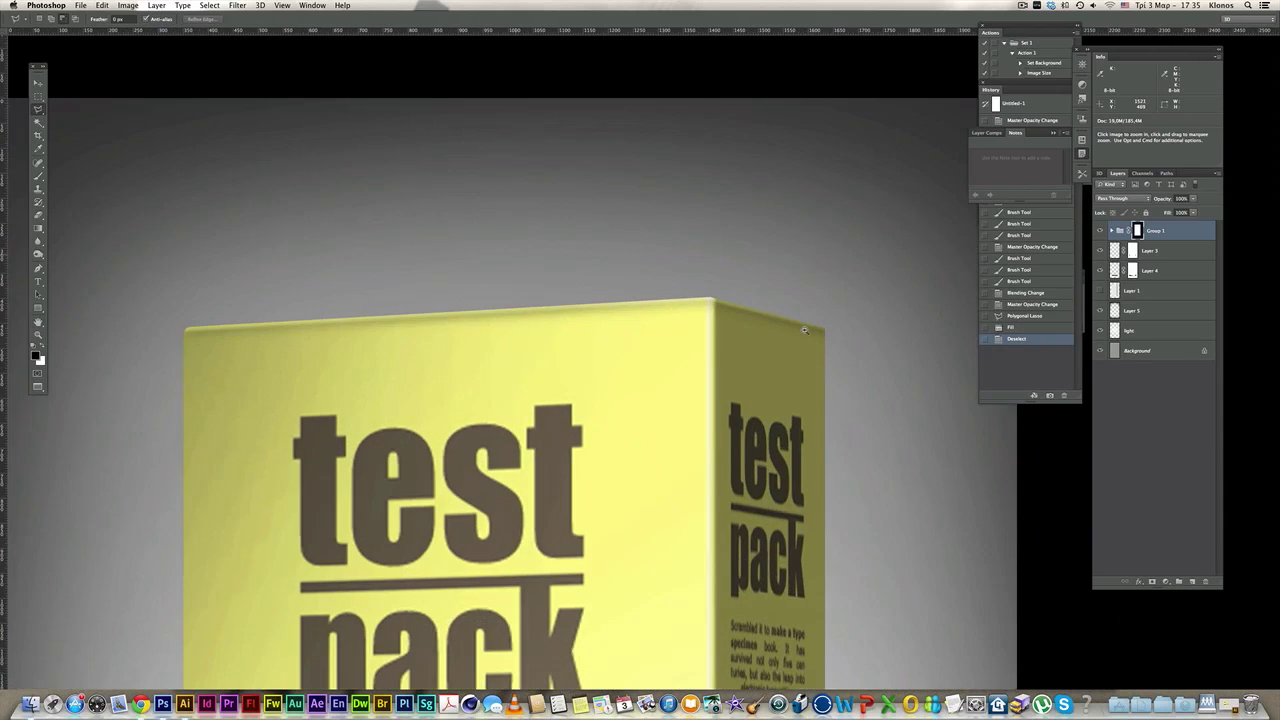
super+click(808, 333)
super+click(815, 332)
super+click(822, 331)
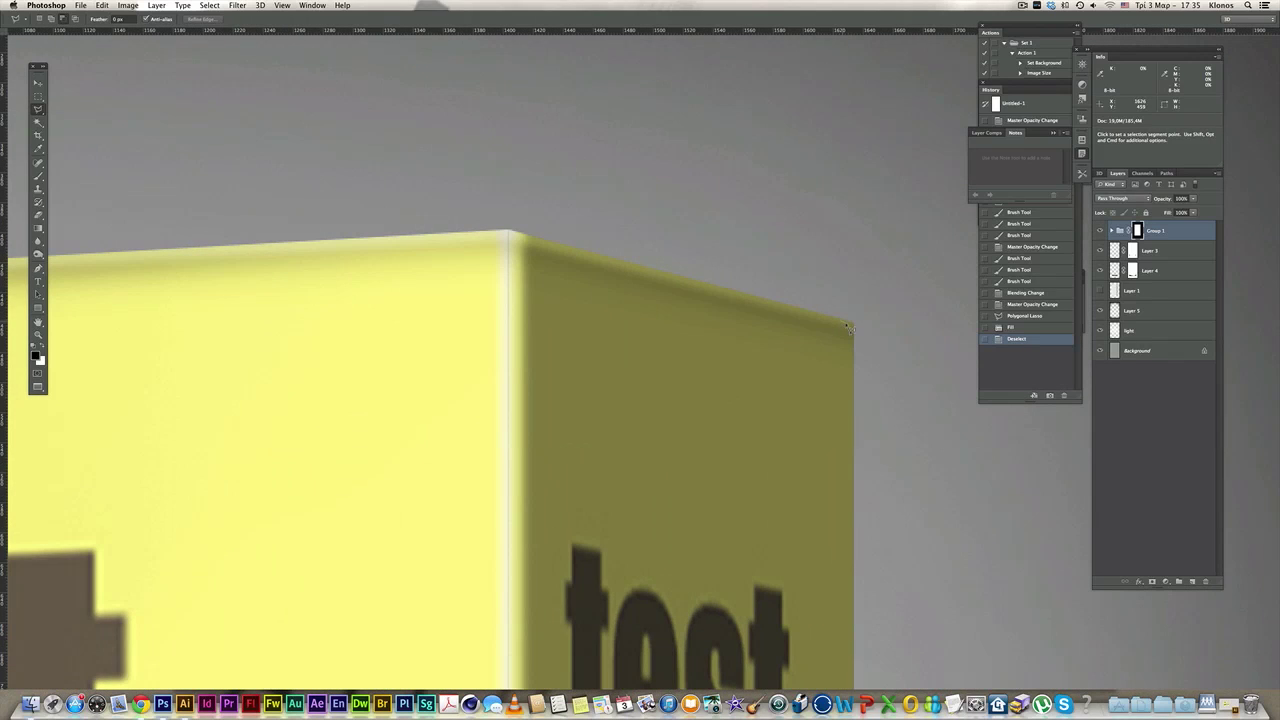
double_click(848, 325)
key(Return)
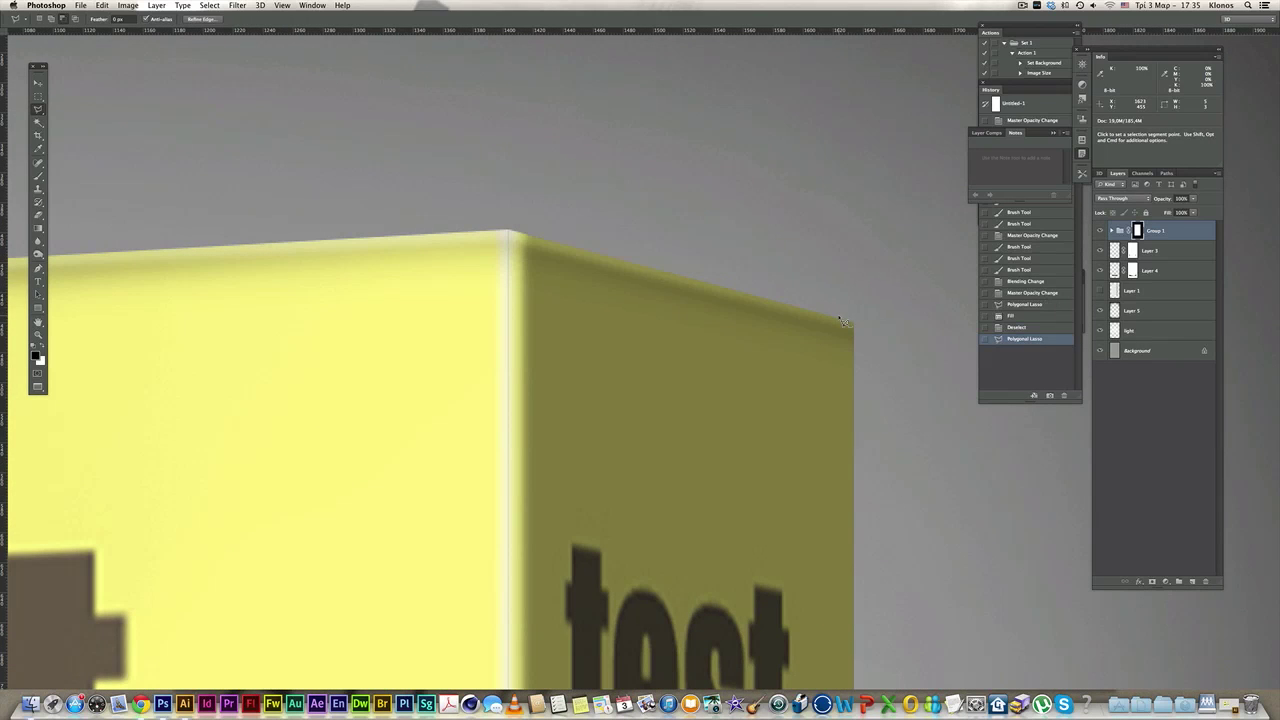
key(super+d)
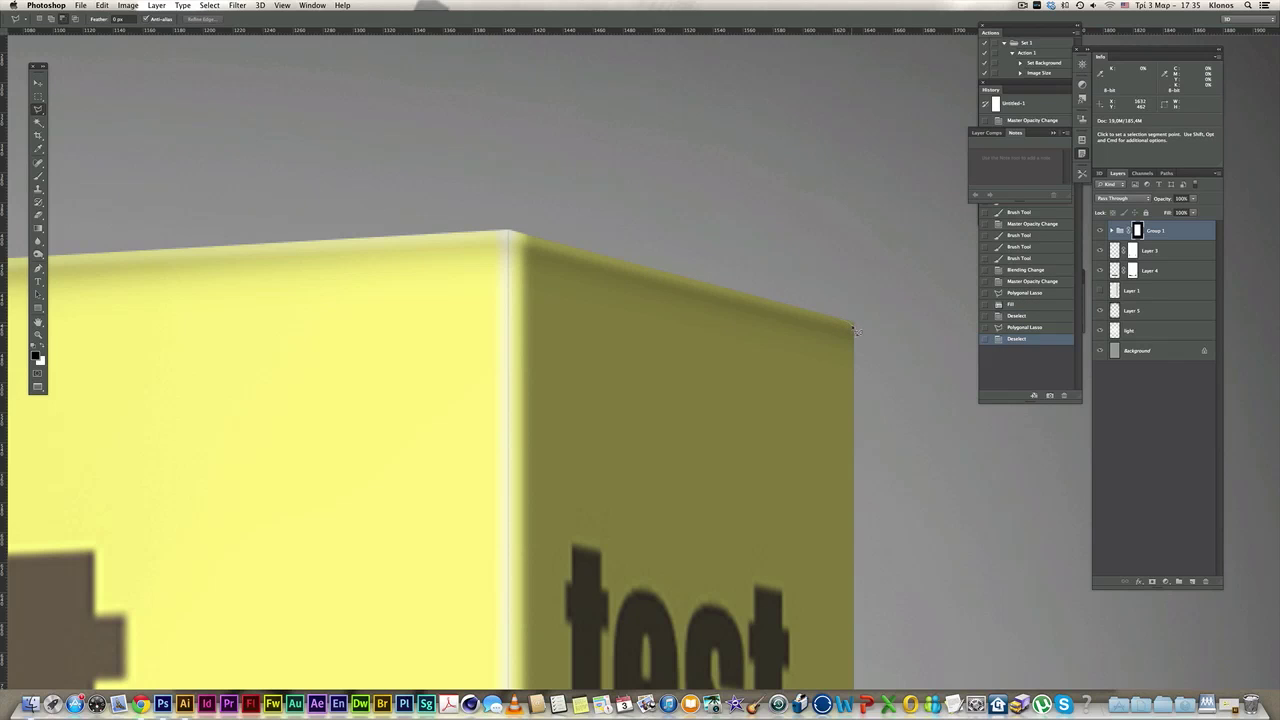
click(855, 334)
double_click(888, 270)
key(alt+BackSpace)
key(super+d)
- Round the box's bottom-left corner by masking its tip with a black-filled Polygonal Lasso selection on the Group 1 mask
drag(675, 326, 694, 369)
drag(736, 329, 733, 220)
drag(650, 323, 637, 323)
drag(703, 431, 699, 357)
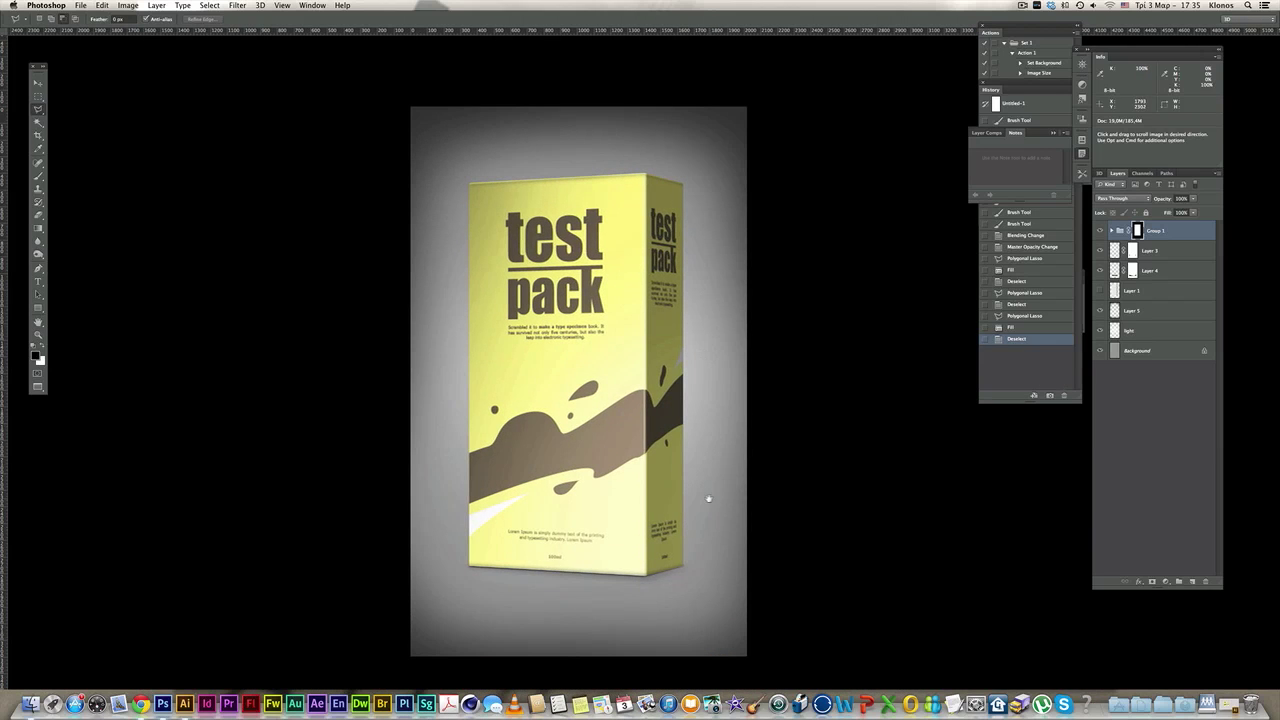
click(546, 538)
click(525, 546)
click(475, 562)
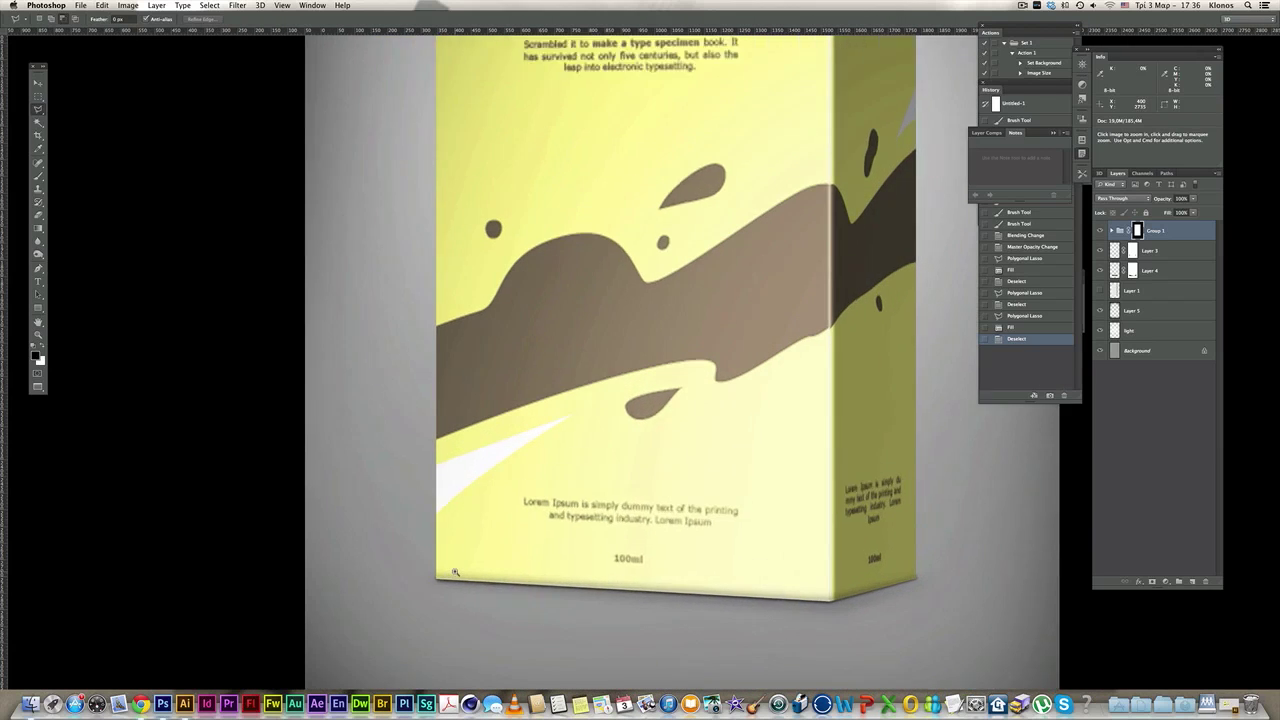
click(433, 577)
click(433, 577)
key(l)
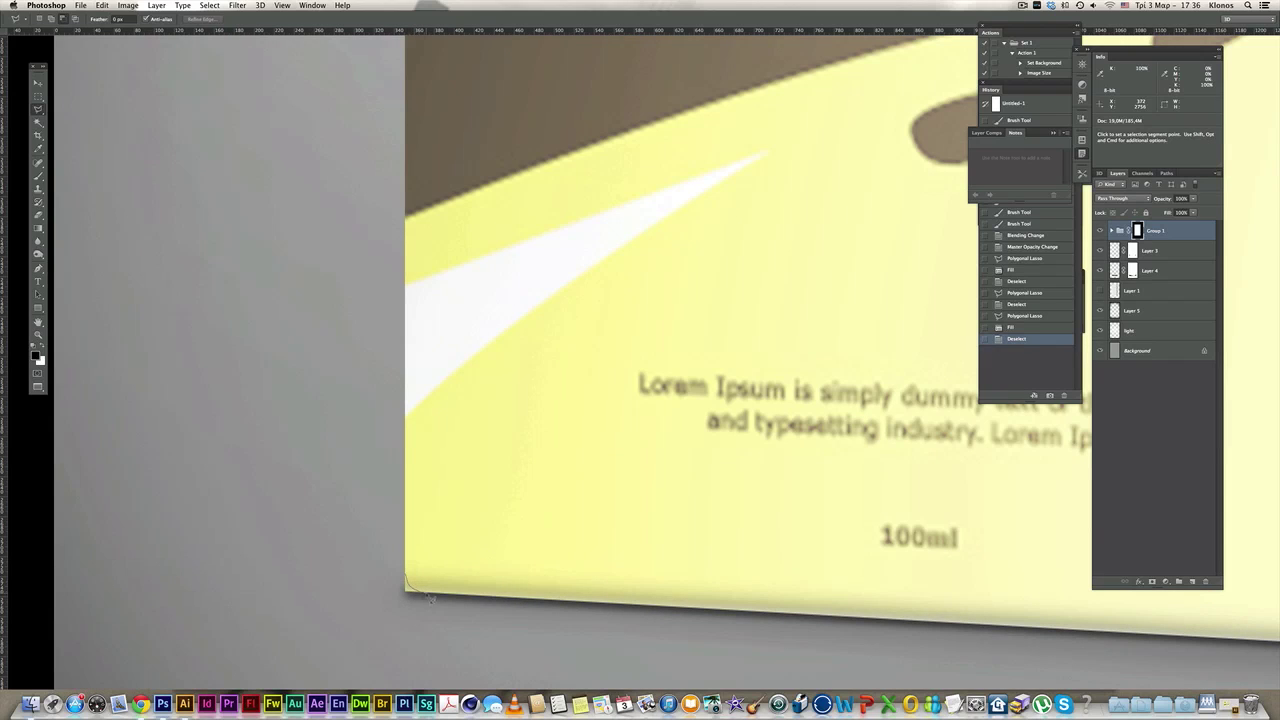
click(418, 593)
double_click(340, 541)
key(alt+BackSpace)
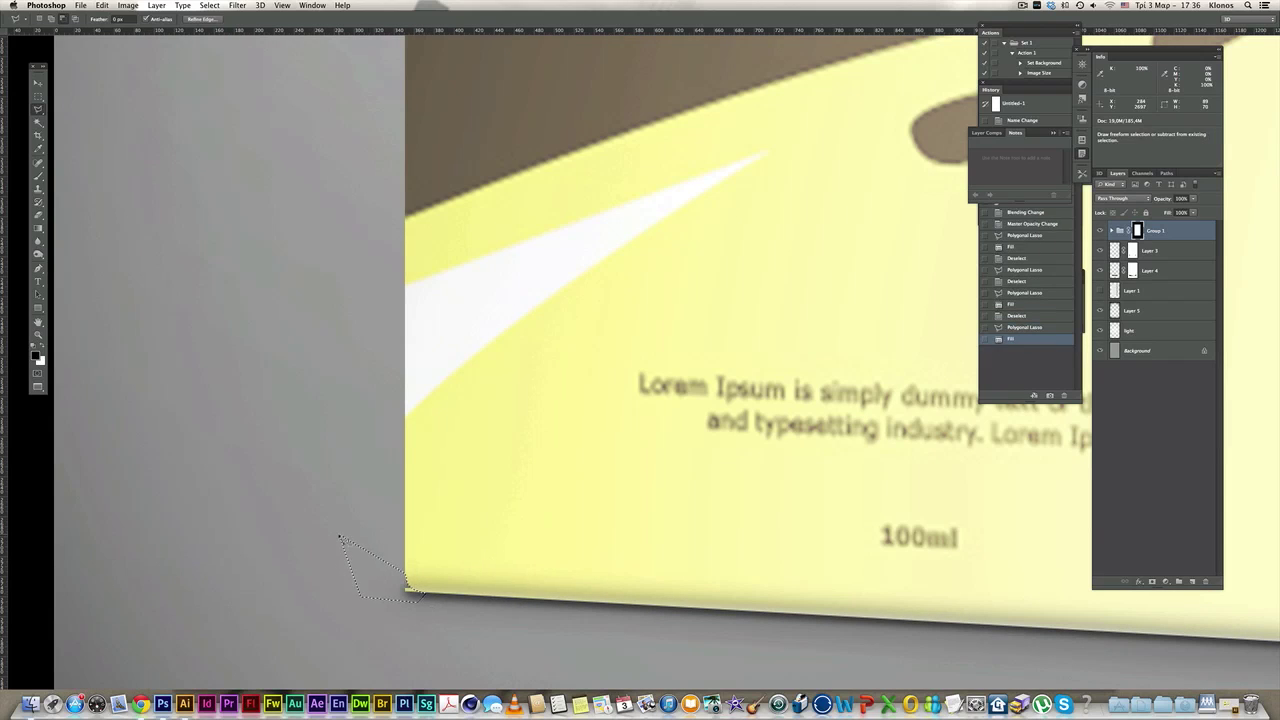
key(super+d)
- Create a new layer directly above Layer 4, below the box artwork group
alt+click(681, 422)
alt+click(681, 422)
alt+click(681, 422)
alt+click(681, 422)
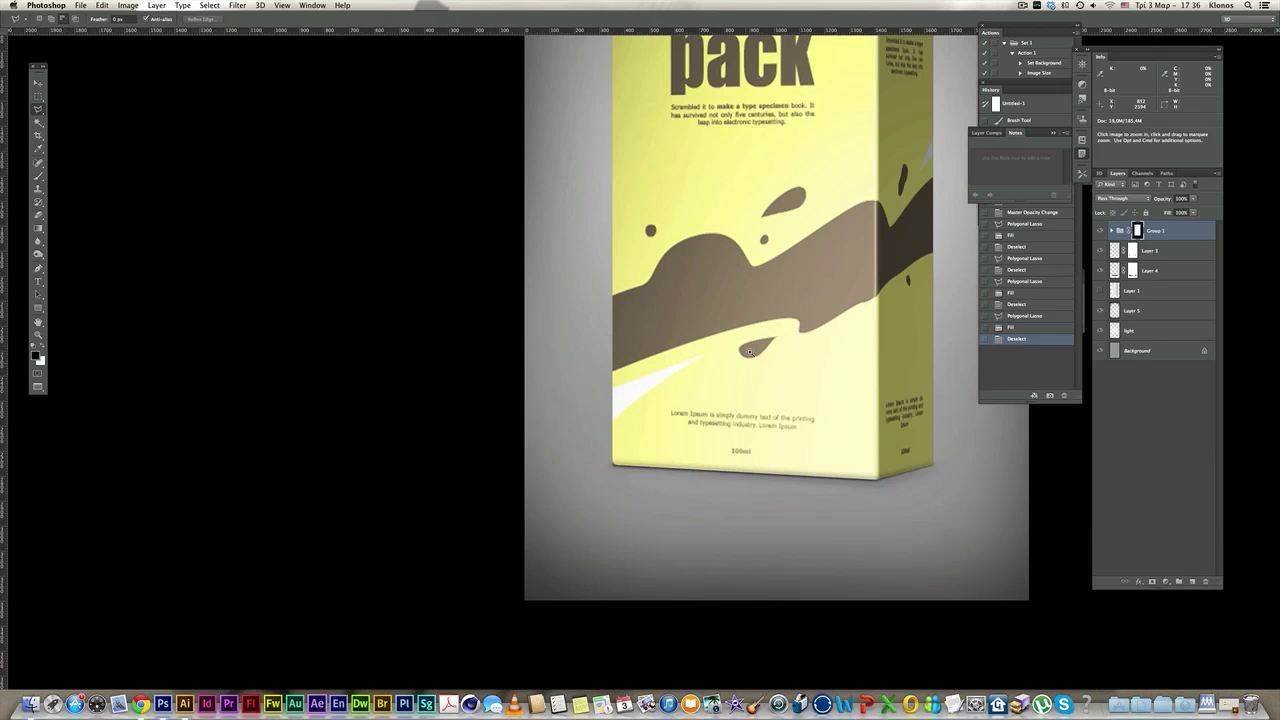
drag(768, 326, 716, 386)
scroll(716, 386, down, 4)
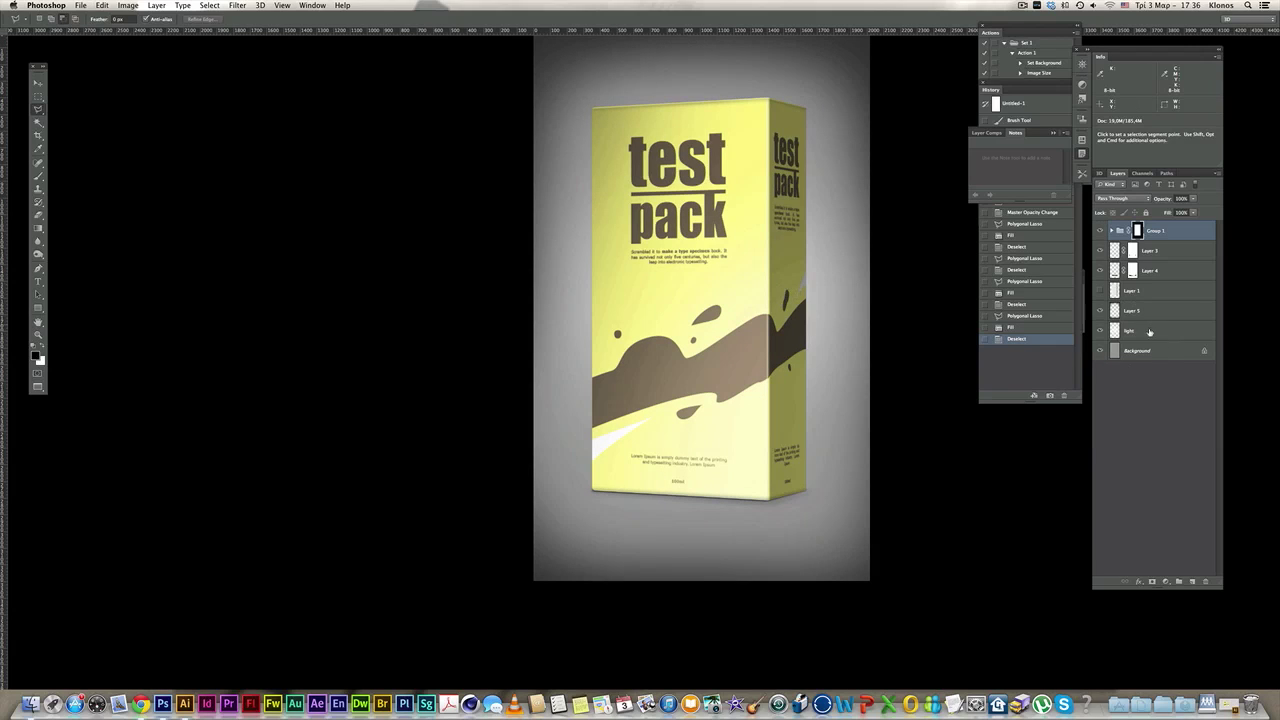
click(1144, 290)
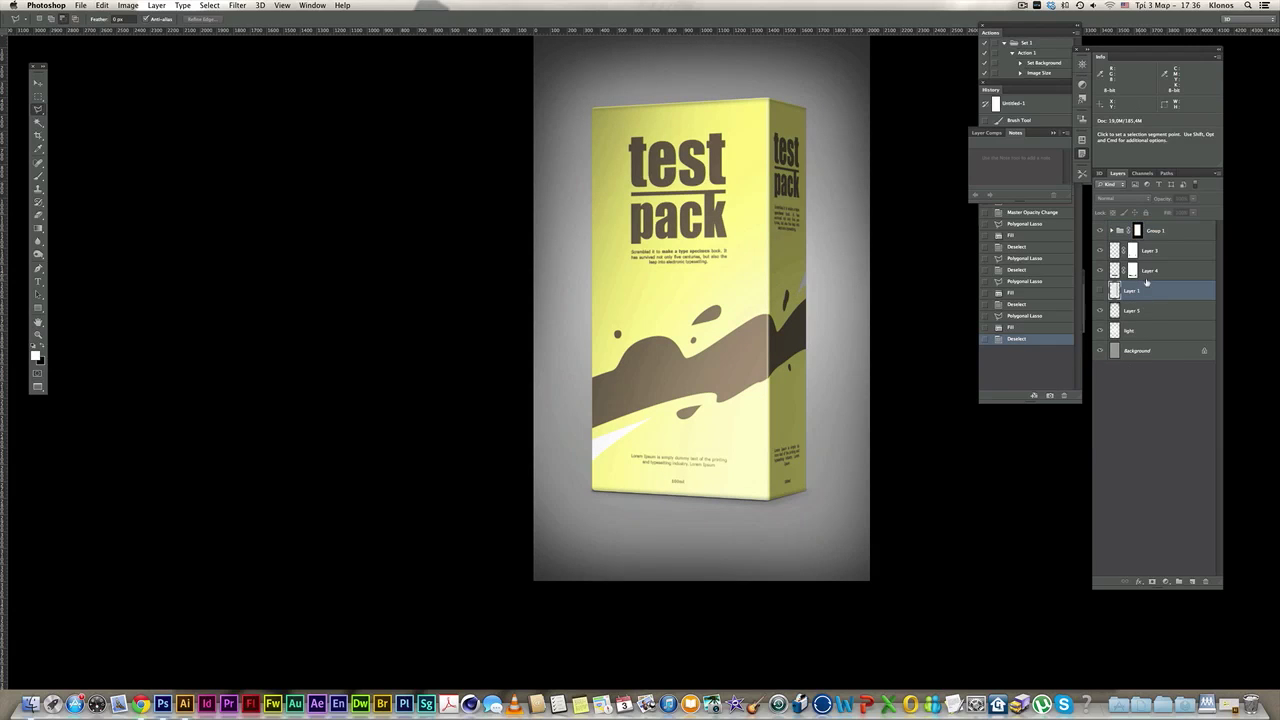
click(1157, 272)
click(1192, 581)
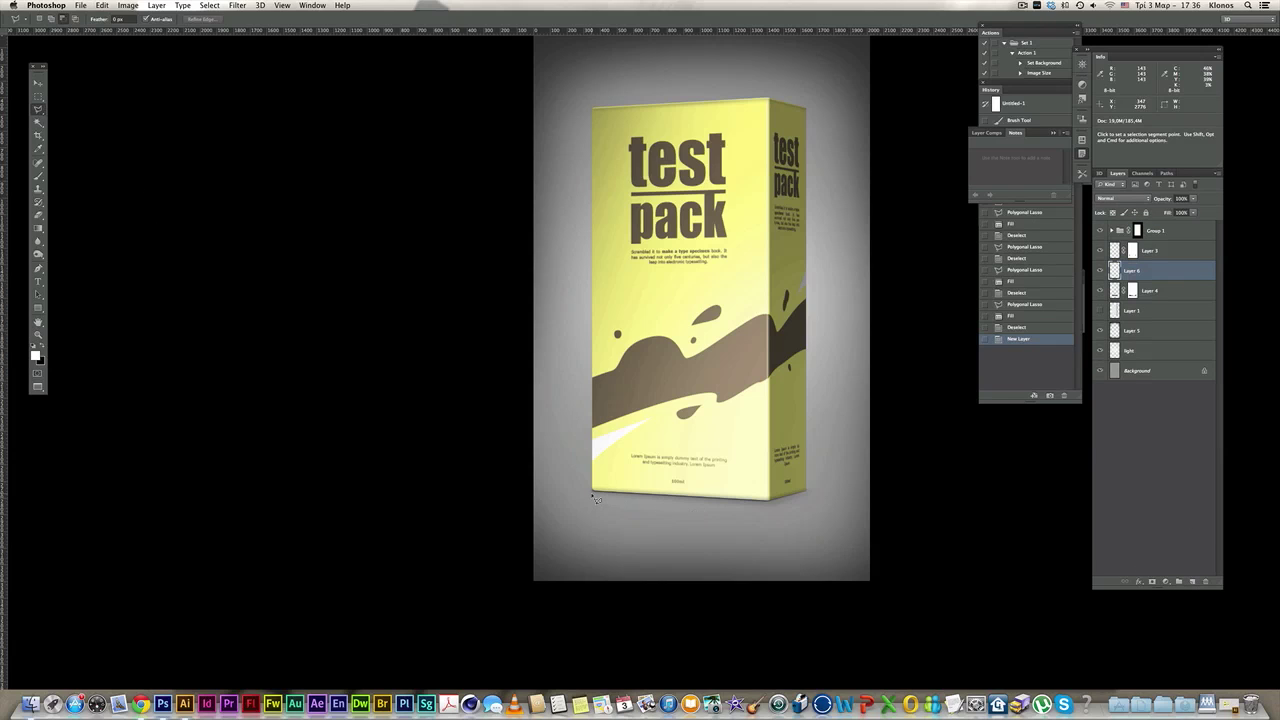
- Outline a flat polygonal selection along the box's bottom edges, extending behind the base to the canvas's right edge
click(767, 507)
click(869, 485)
double_click(596, 490)
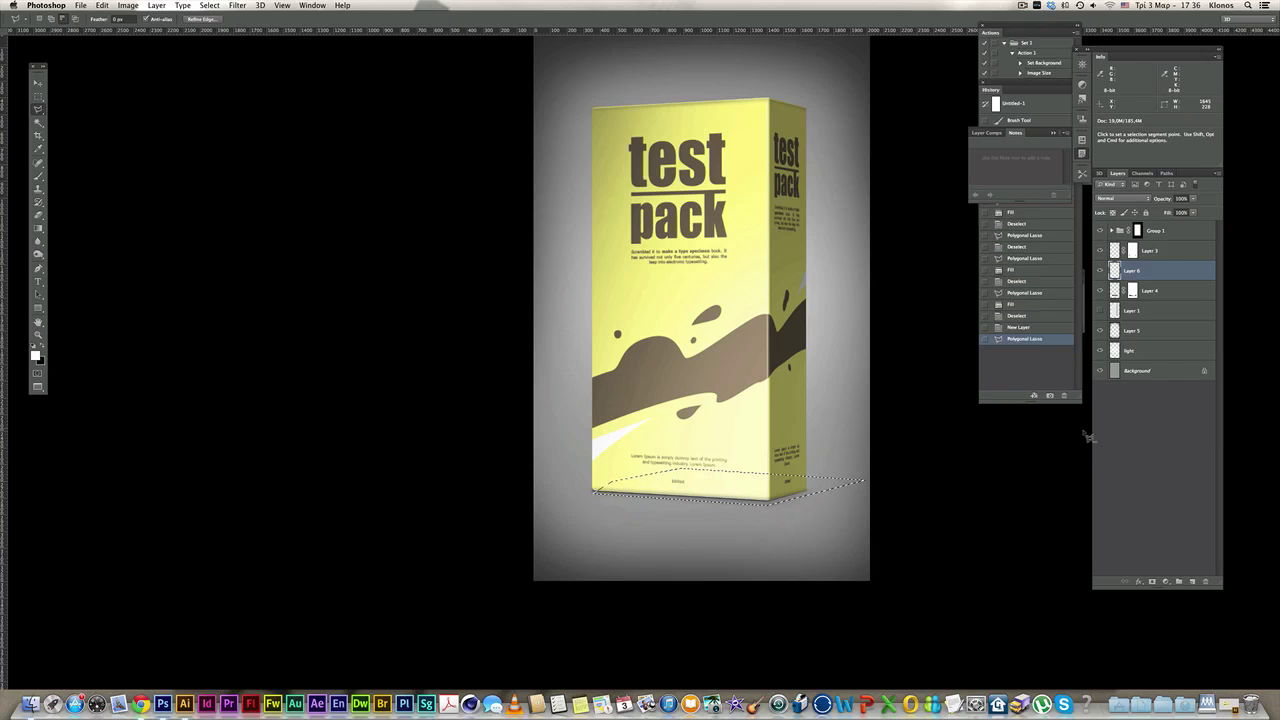
- Fill the base selection on Layer 6 with black, deselect it and soften the shadow with an 8.7-pixel Gaussian Blur
key(alt+BackSpace)
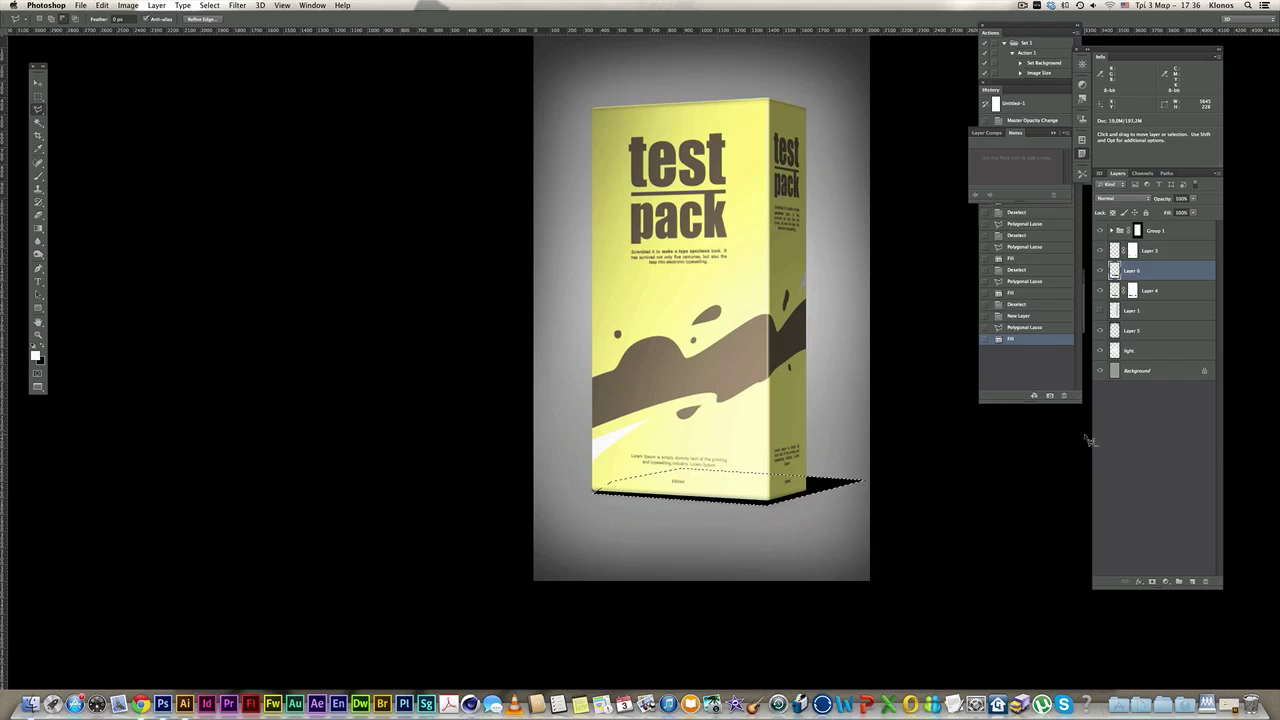
key(super+d)
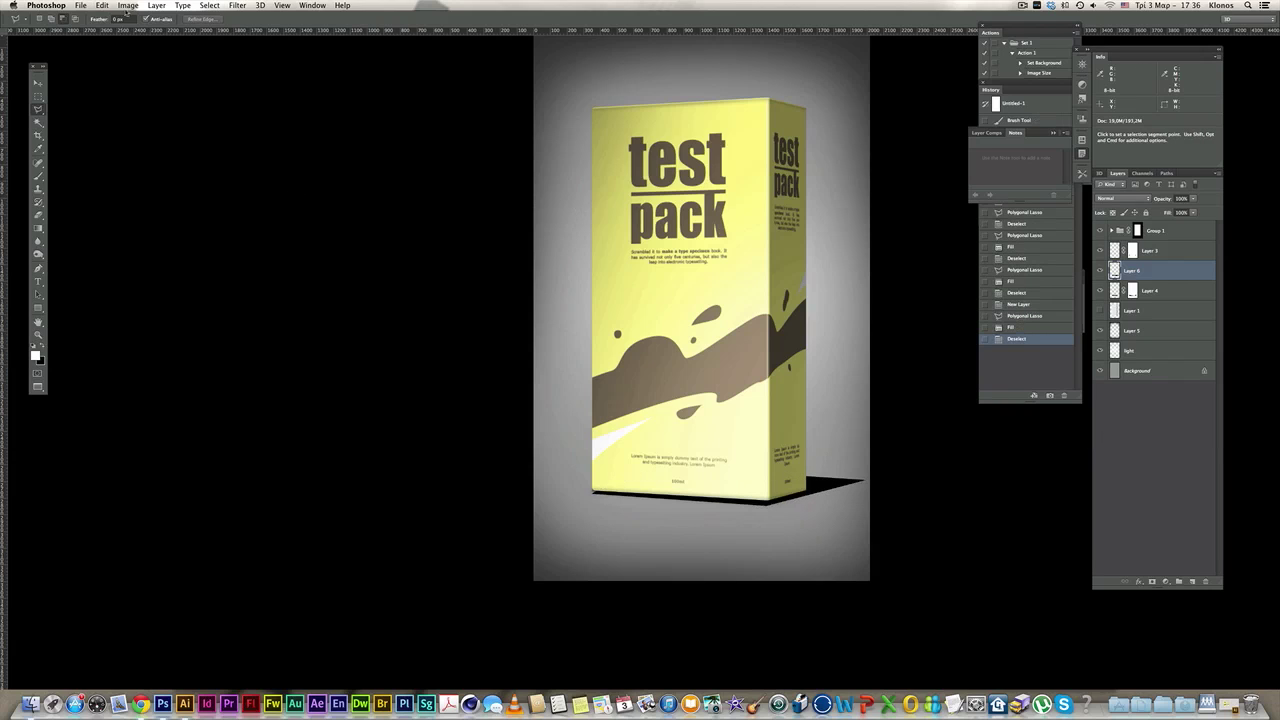
click(239, 6)
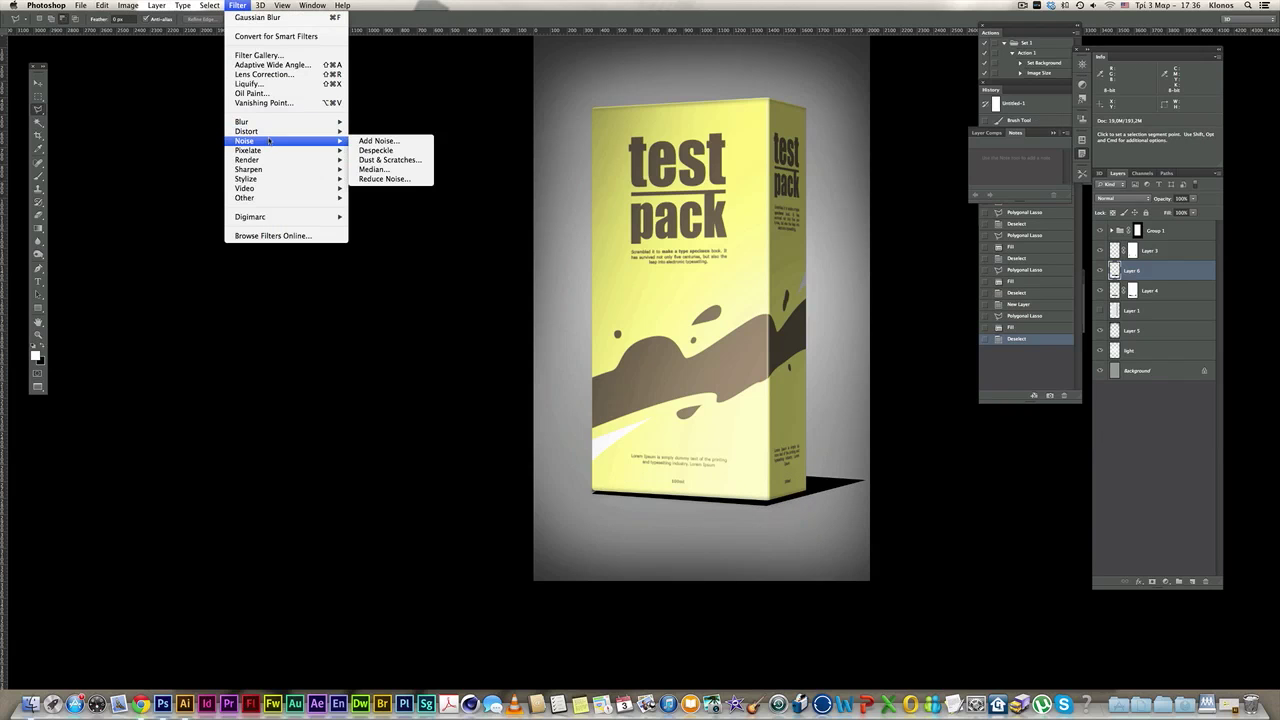
mouse_move(290, 121)
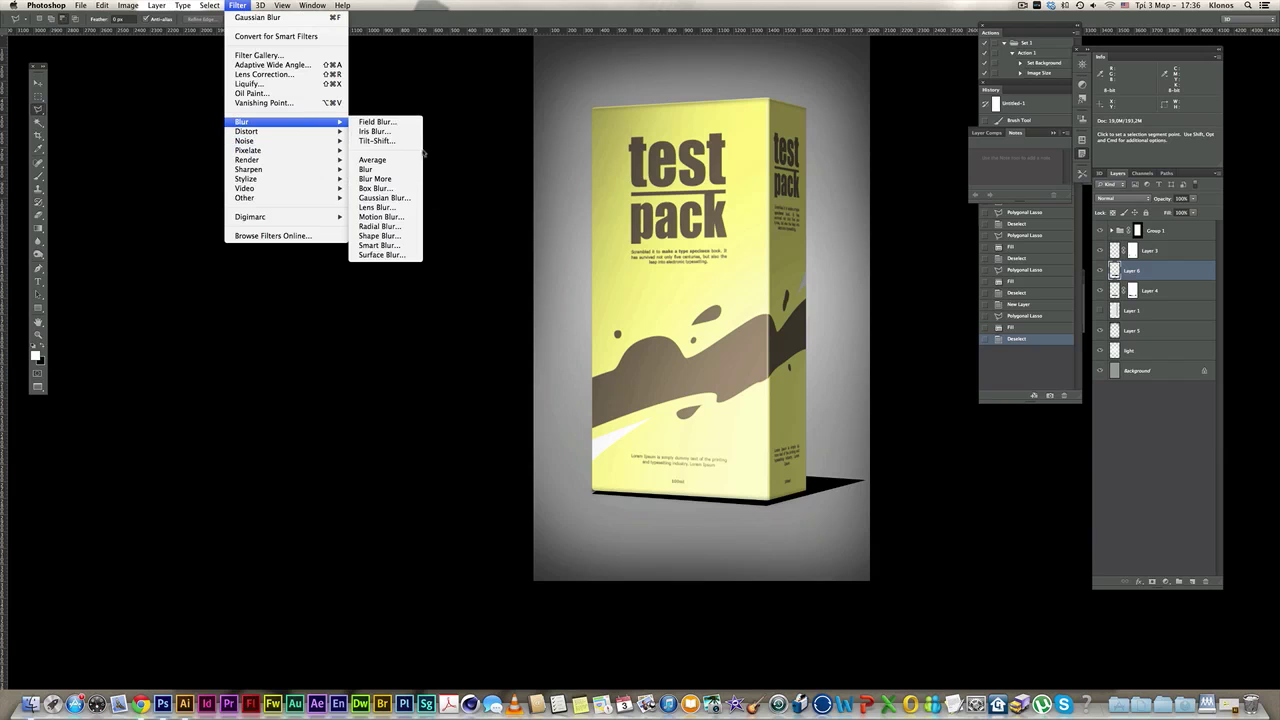
click(384, 197)
drag(970, 449, 984, 449)
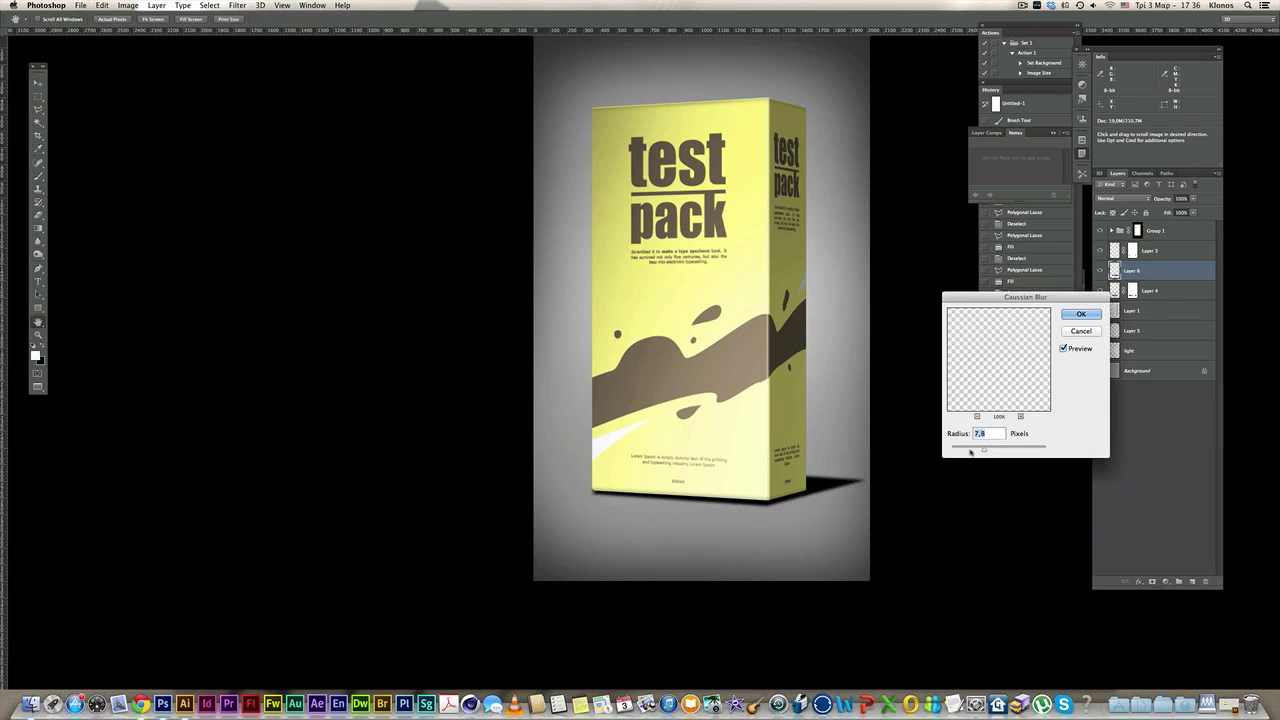
super+click(837, 449)
super+click(809, 449)
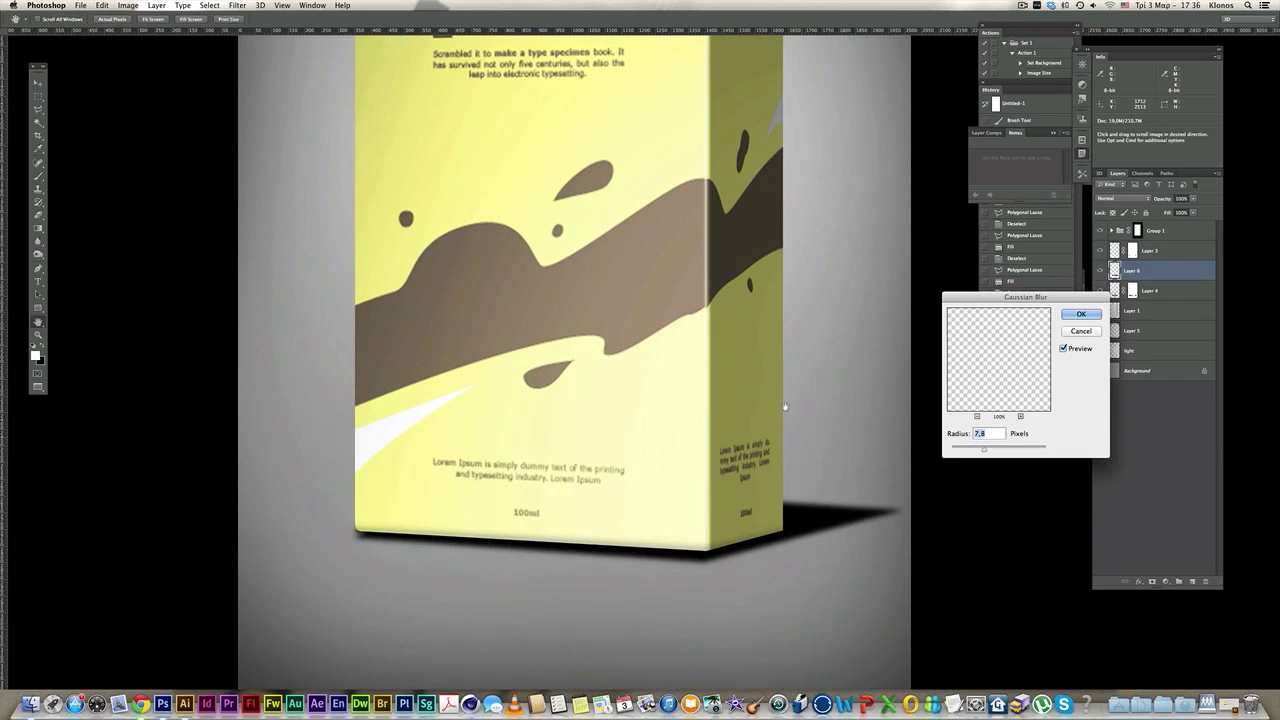
drag(809, 450, 783, 416)
drag(993, 447, 986, 451)
click(1081, 314)
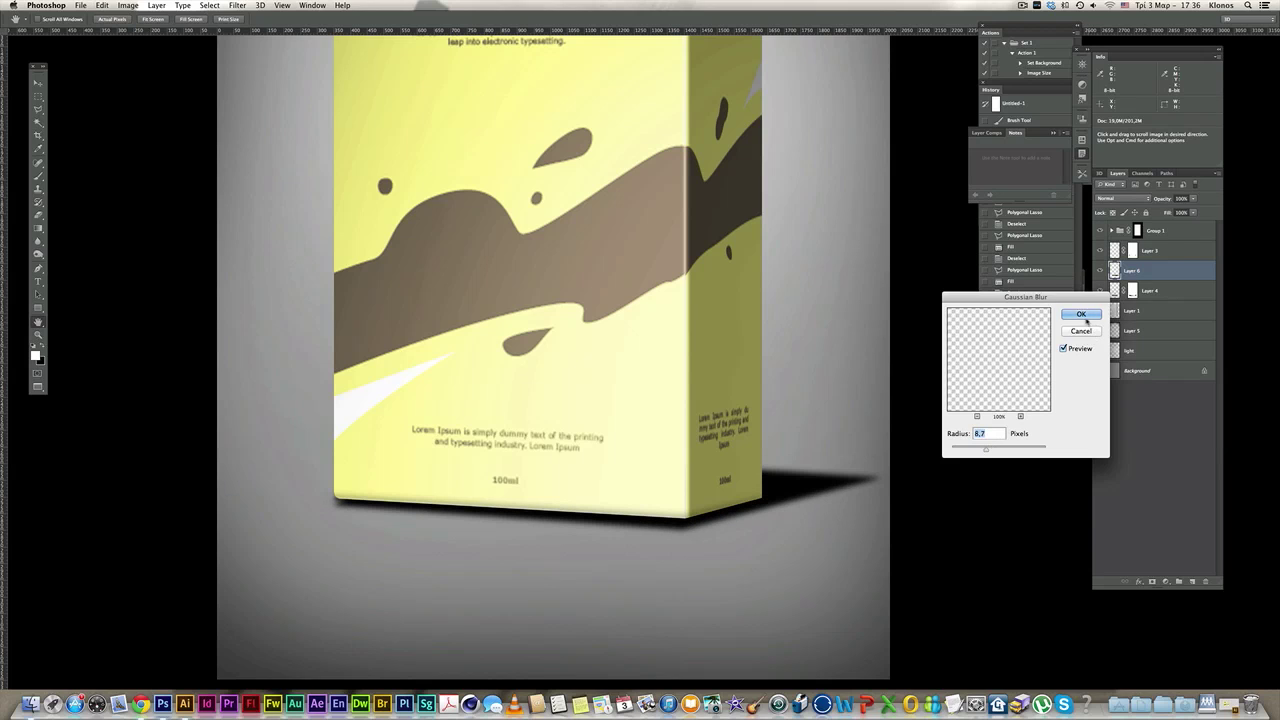
- Adjust the blurred shadow's fit beneath the box slightly with Free Transform
key(ctrl+t)
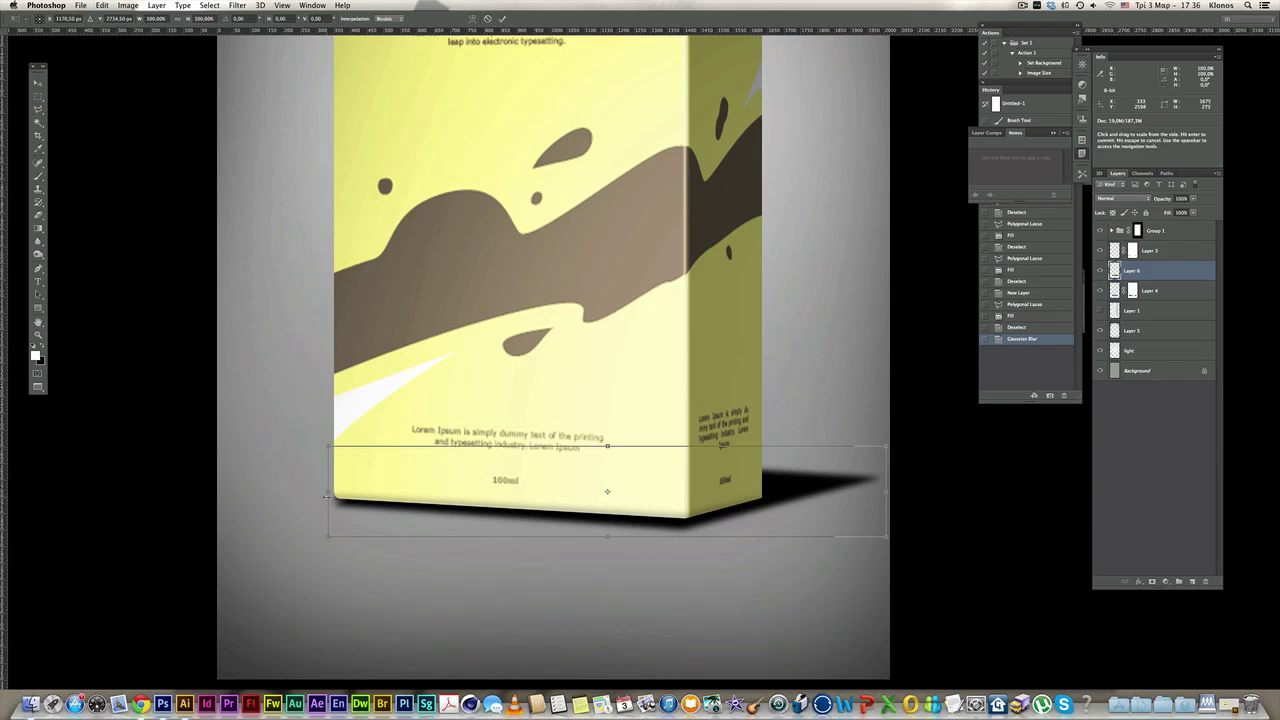
drag(417, 491, 420, 488)
scroll(530, 461, down, 1)
key(Return)
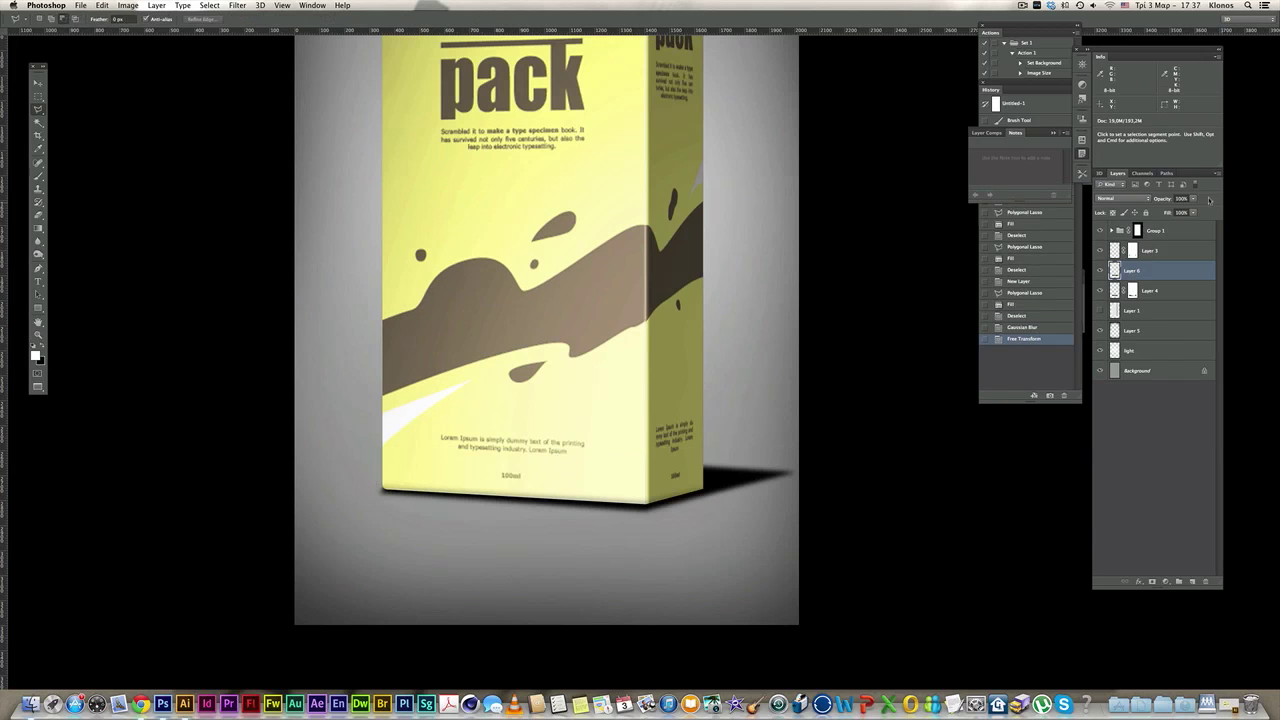
- Set the shadow layer's blend mode to Multiply and its opacity to 28%
click(1120, 198)
click(1113, 222)
click(1192, 198)
drag(1190, 212, 1160, 211)
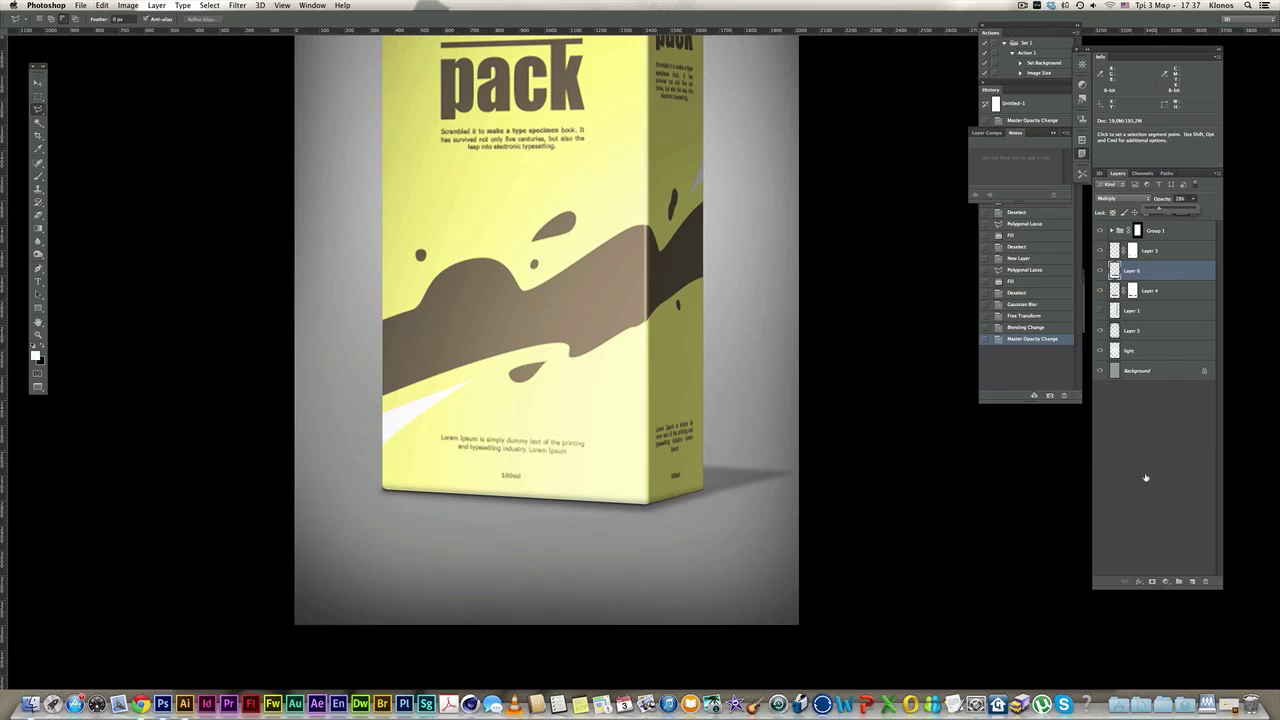
- Add a layer mask to Layer 6 and fade the shadow's far end with a large, low-opacity black brush
click(1150, 581)
click(39, 176)
click(199, 19)
drag(166, 31, 160, 30)
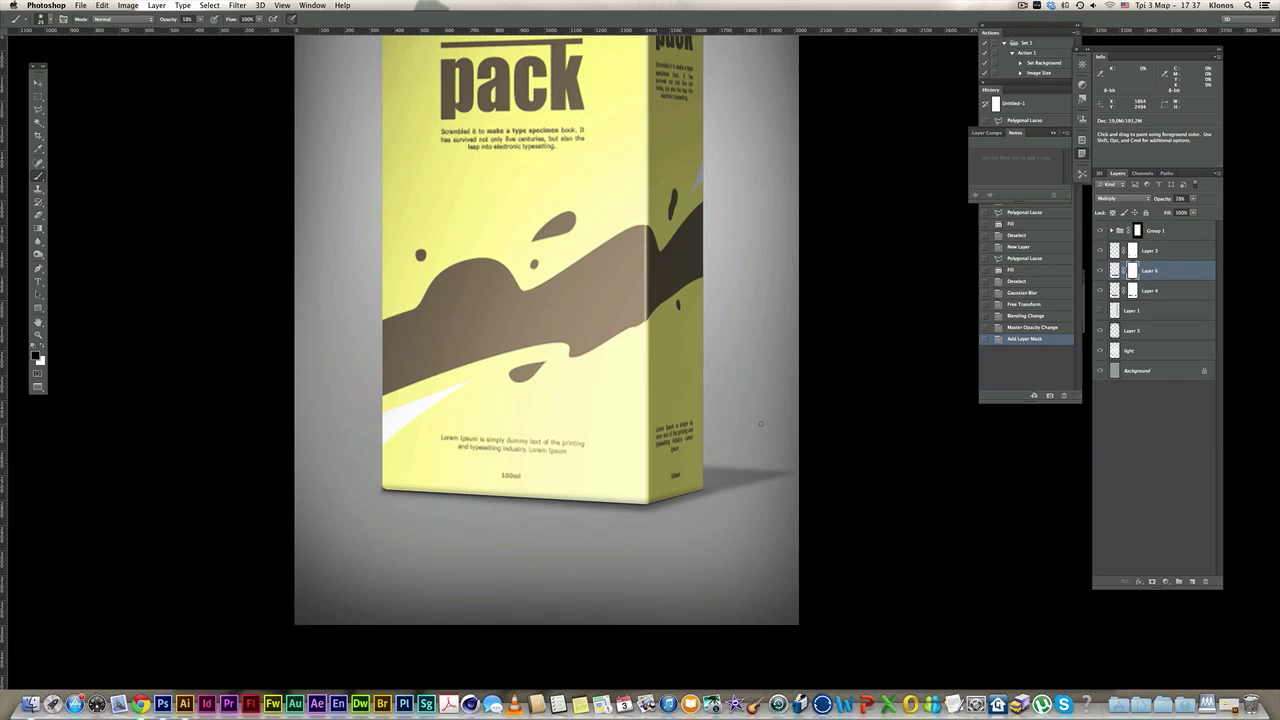
key(bracketright)
key(bracketright)
key(bracketright)
key(bracketright)
key(bracketright)
drag(693, 431, 663, 418)
drag(797, 429, 569, 406)
drag(800, 436, 540, 406)
mouse_move(836, 440)
mouse_down()
mouse_move(654, 419)
mouse_move(716, 412)
mouse_move(539, 404)
mouse_up()
mouse_move(767, 436)
mouse_down()
mouse_move(603, 417)
mouse_move(797, 424)
mouse_move(565, 399)
mouse_up()
- Soften the remaining shadow to the right of the box with further brush strokes on the Layer 6 mask
alt+super+click(631, 352)
alt+super+click(766, 434)
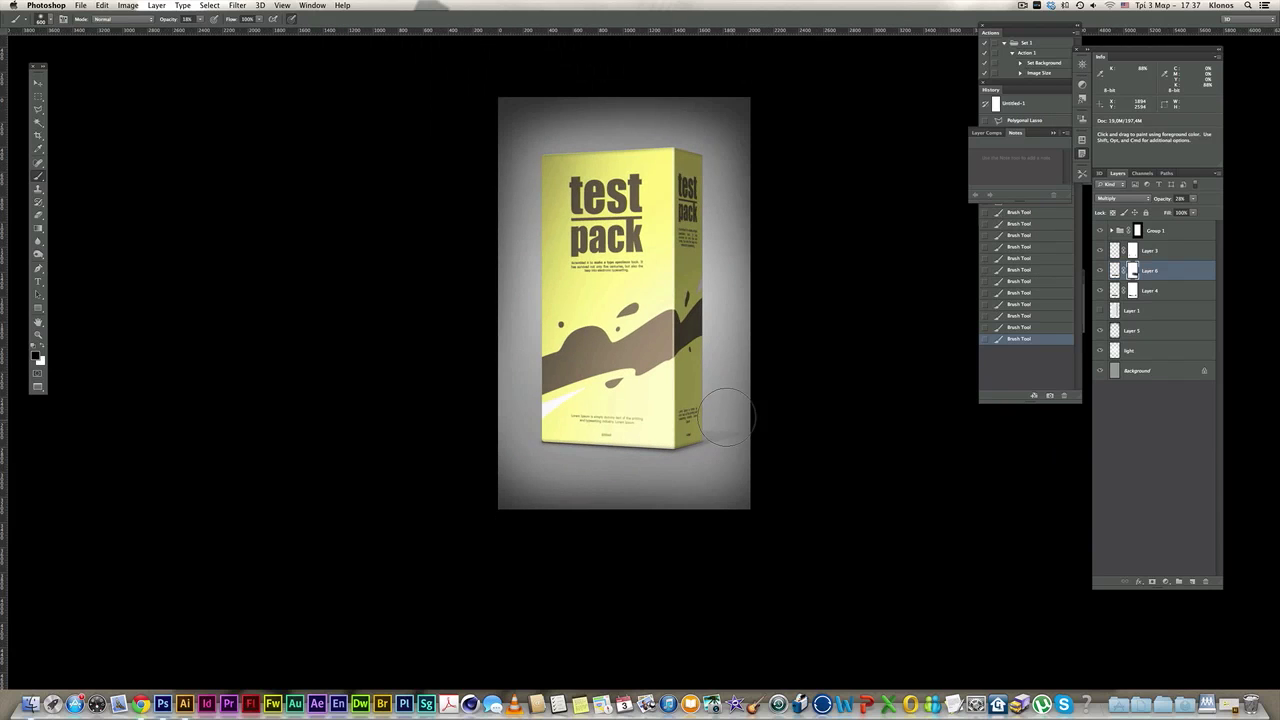
drag(826, 386, 816, 425)
super+click(757, 416)
drag(744, 359, 753, 378)
key(super+space)
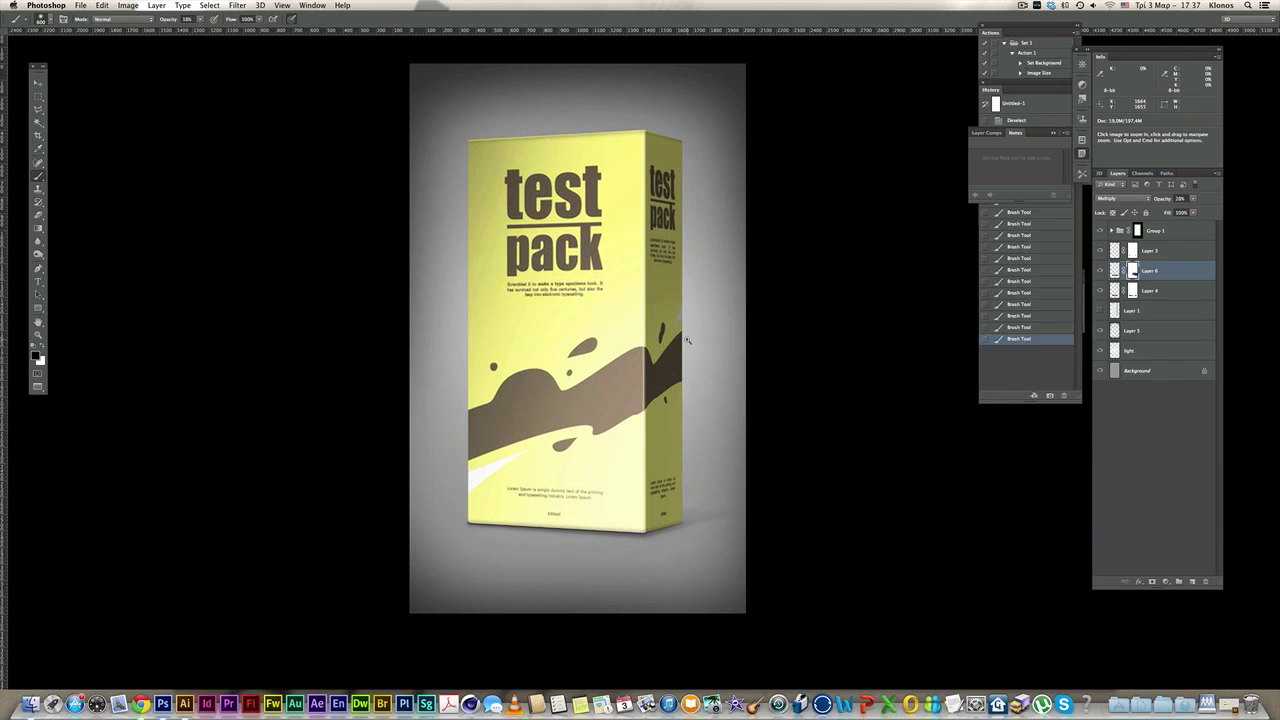
click(687, 341)
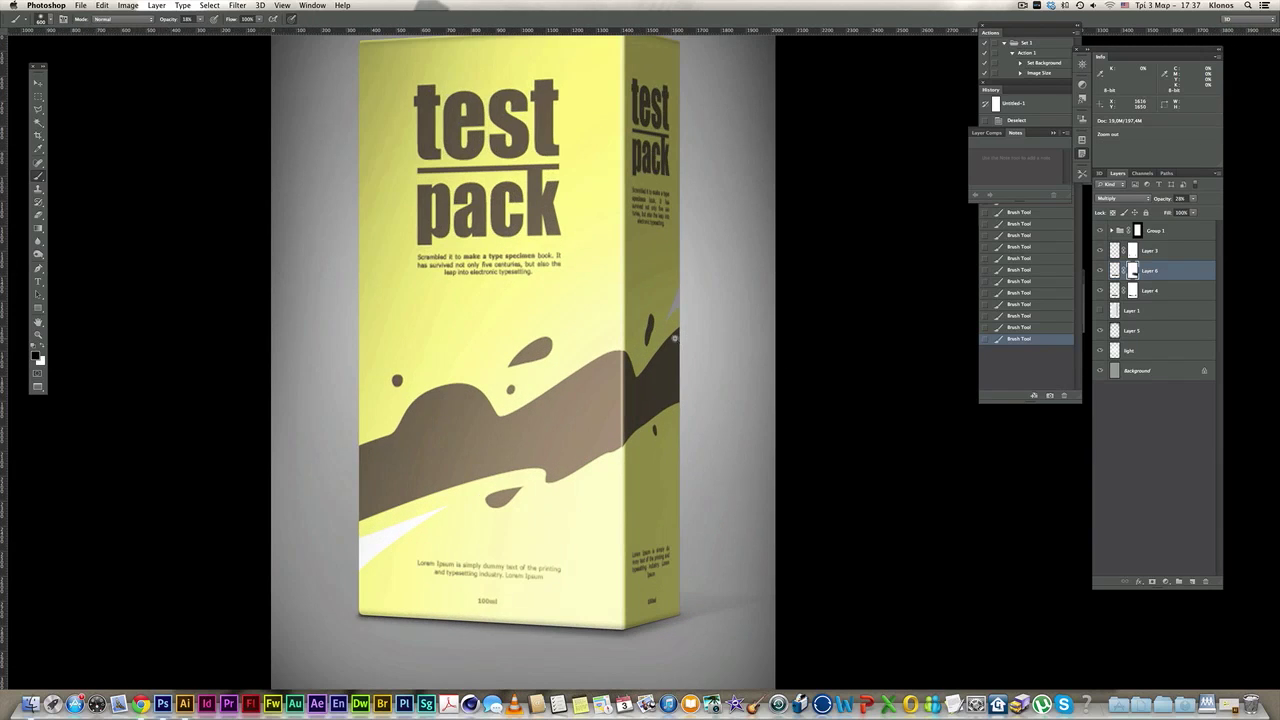
alt+click(676, 340)
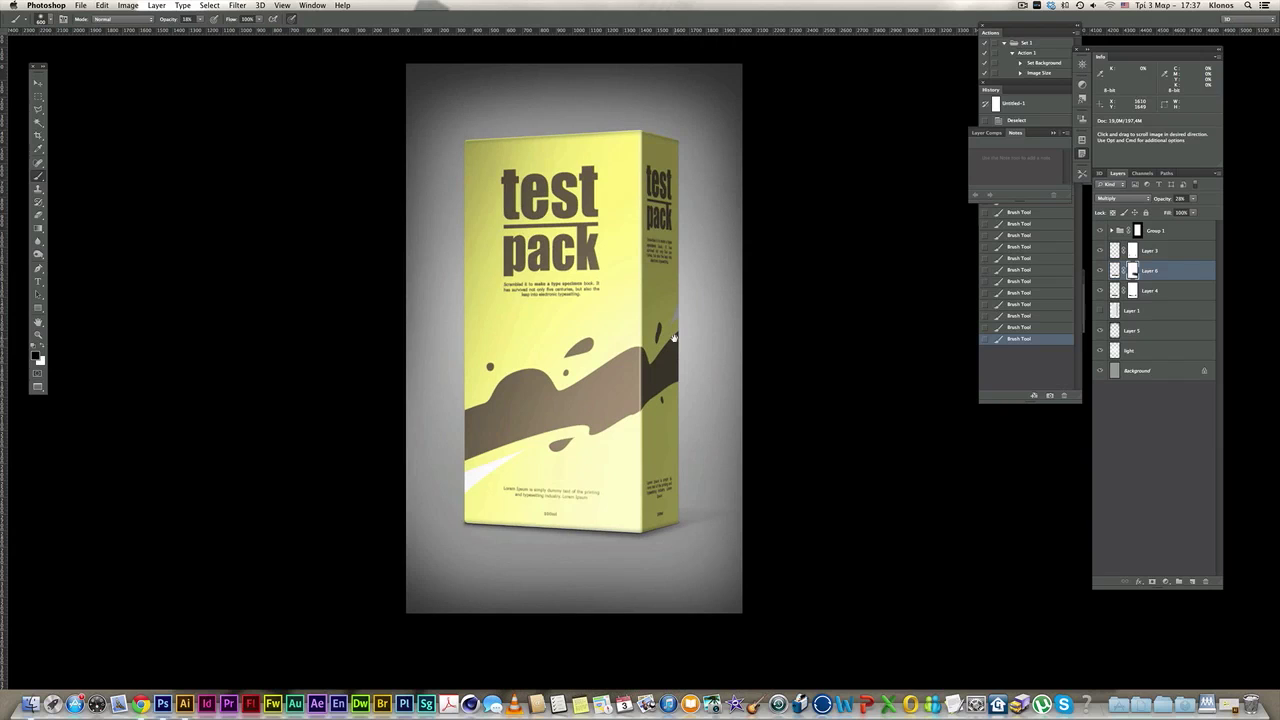
- Expand Group 1 and create a new layer directly above the Test_package-02 artwork layer
click(1112, 231)
click(1141, 398)
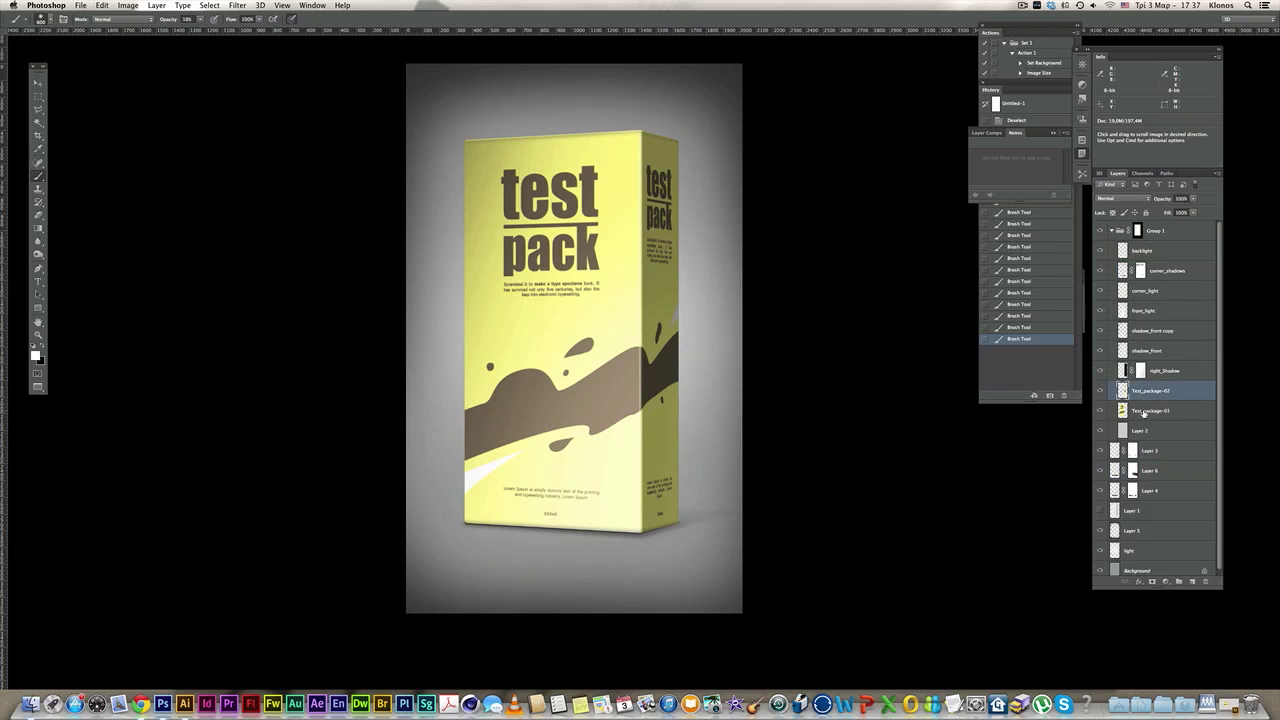
click(1146, 413)
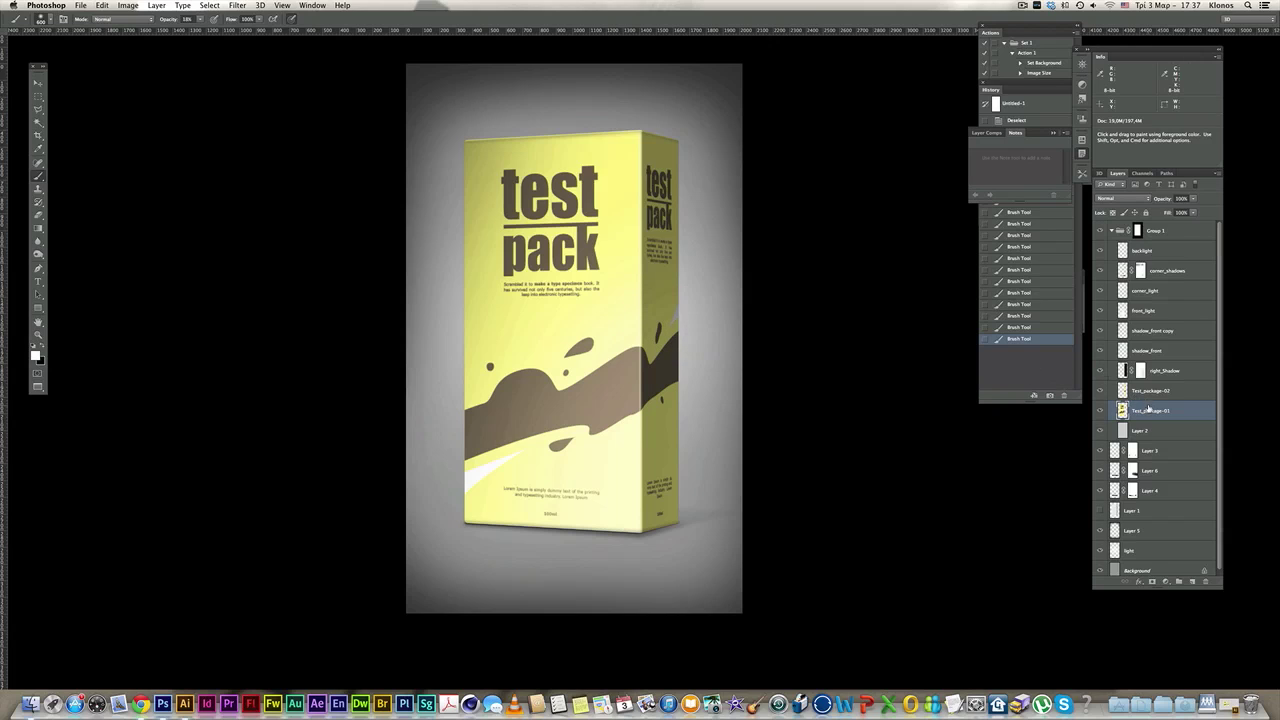
shift+click(1149, 396)
click(1192, 582)
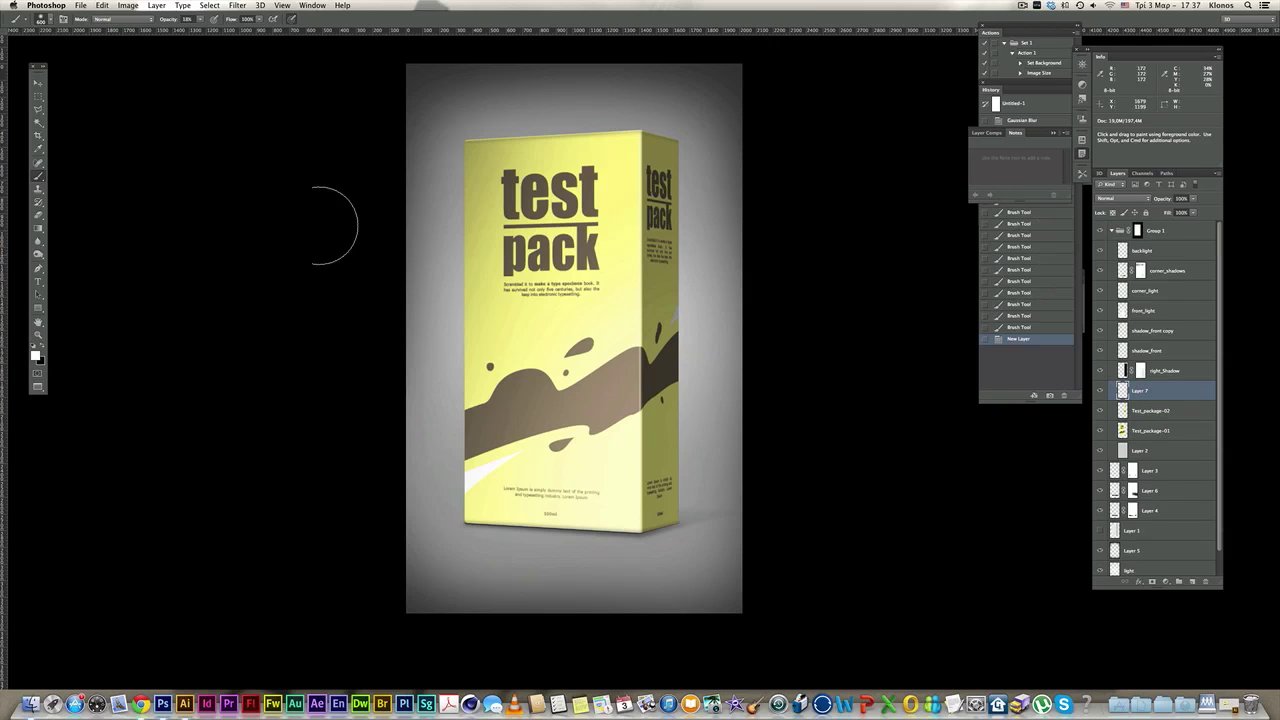
- Fill the new layer with a light yellow of C 0, M 0, Y 52, K 0
click(313, 6)
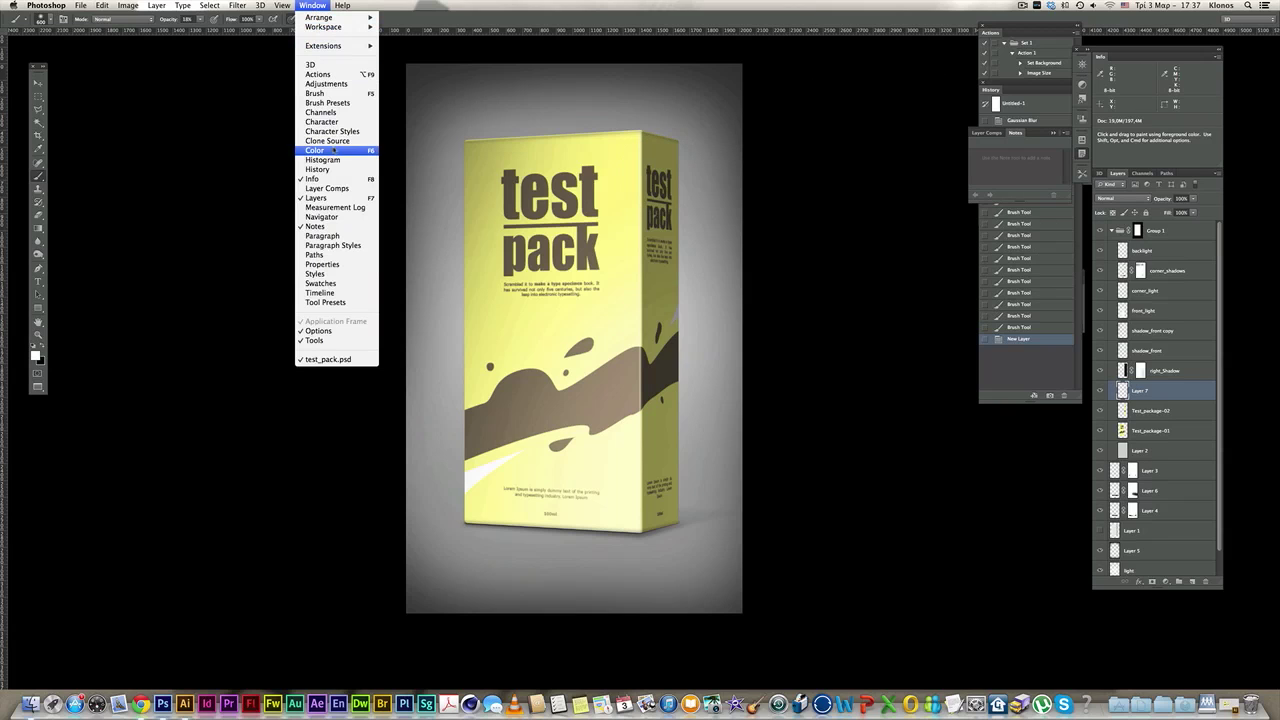
click(315, 150)
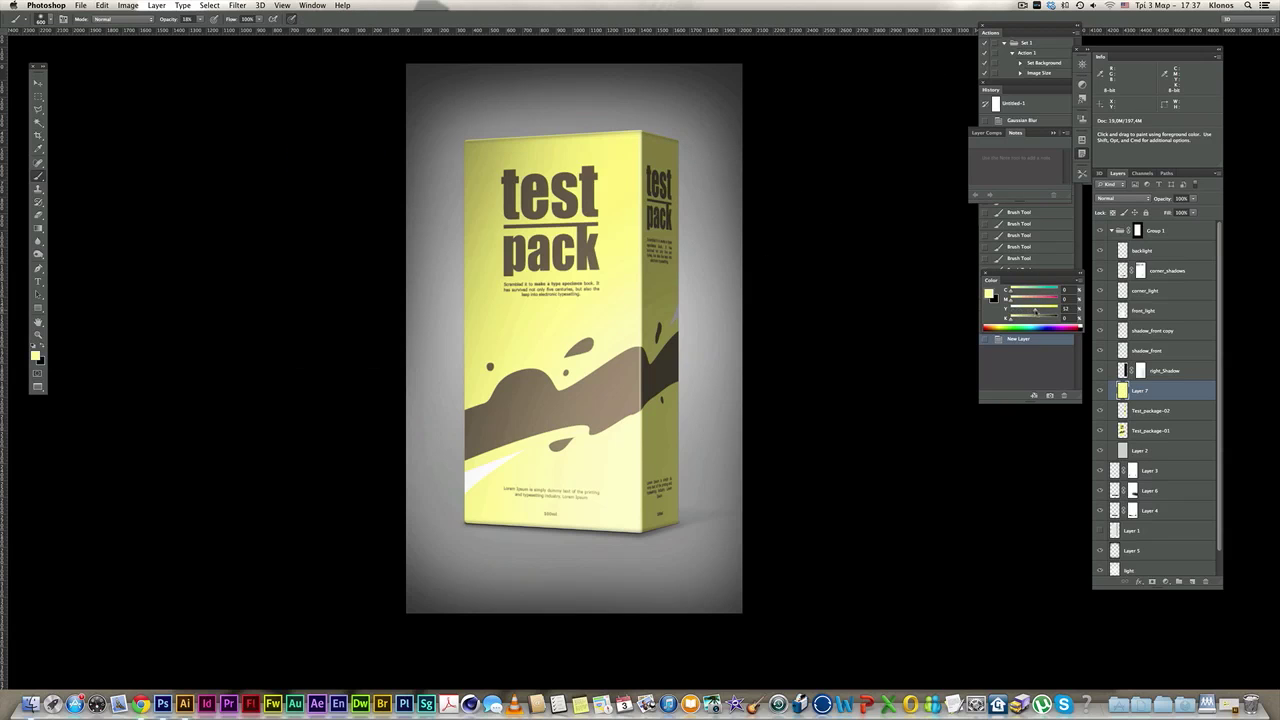
key(alt+BackSpace)
- Try changing the yellow layer's blend mode and shifting its hue with Hue/Saturation
click(1115, 199)
click(1118, 389)
key(super+u)
drag(935, 356, 891, 356)
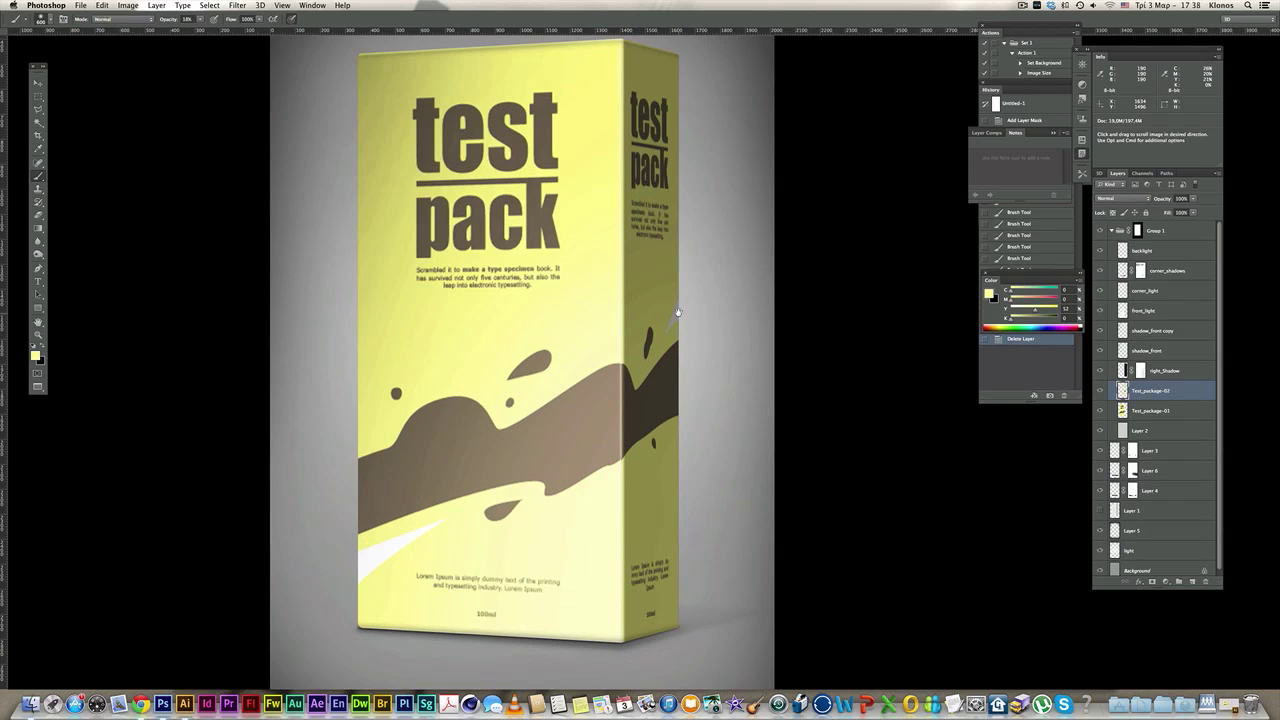
scroll(708, 325, down, 2)
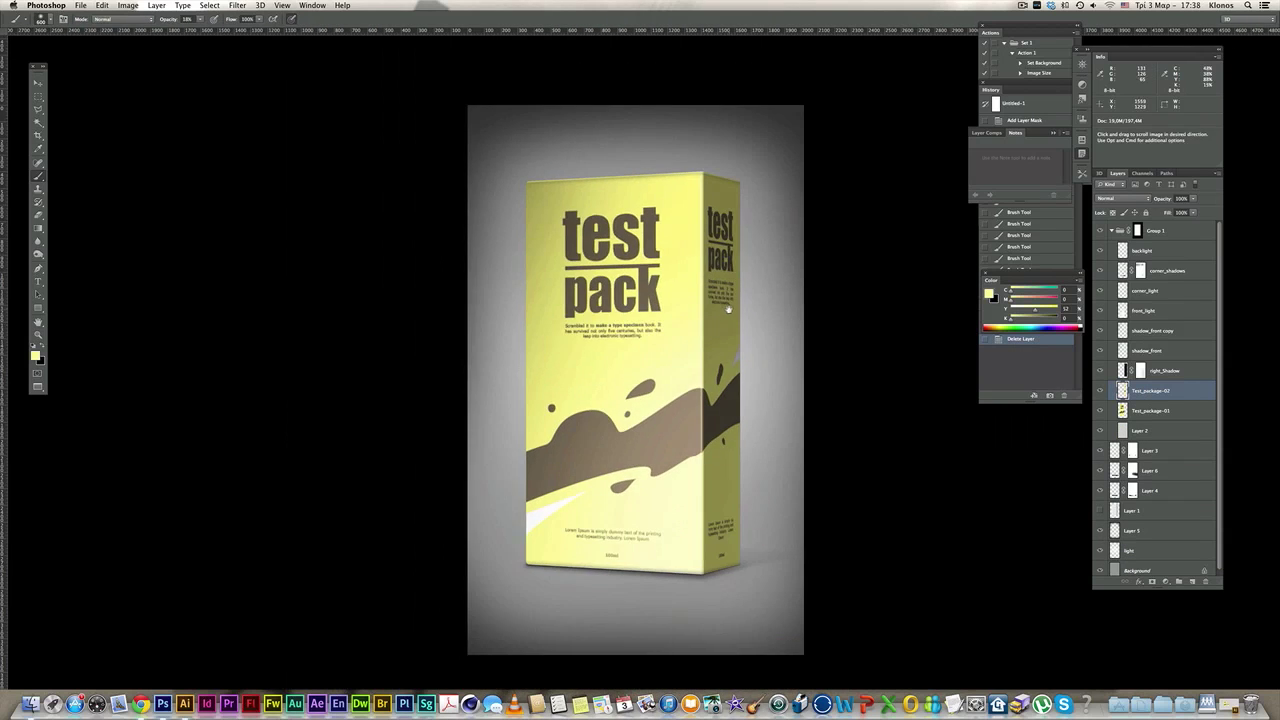
drag(728, 308, 690, 288)
super+click(692, 289)
scroll(706, 311, up, 3)
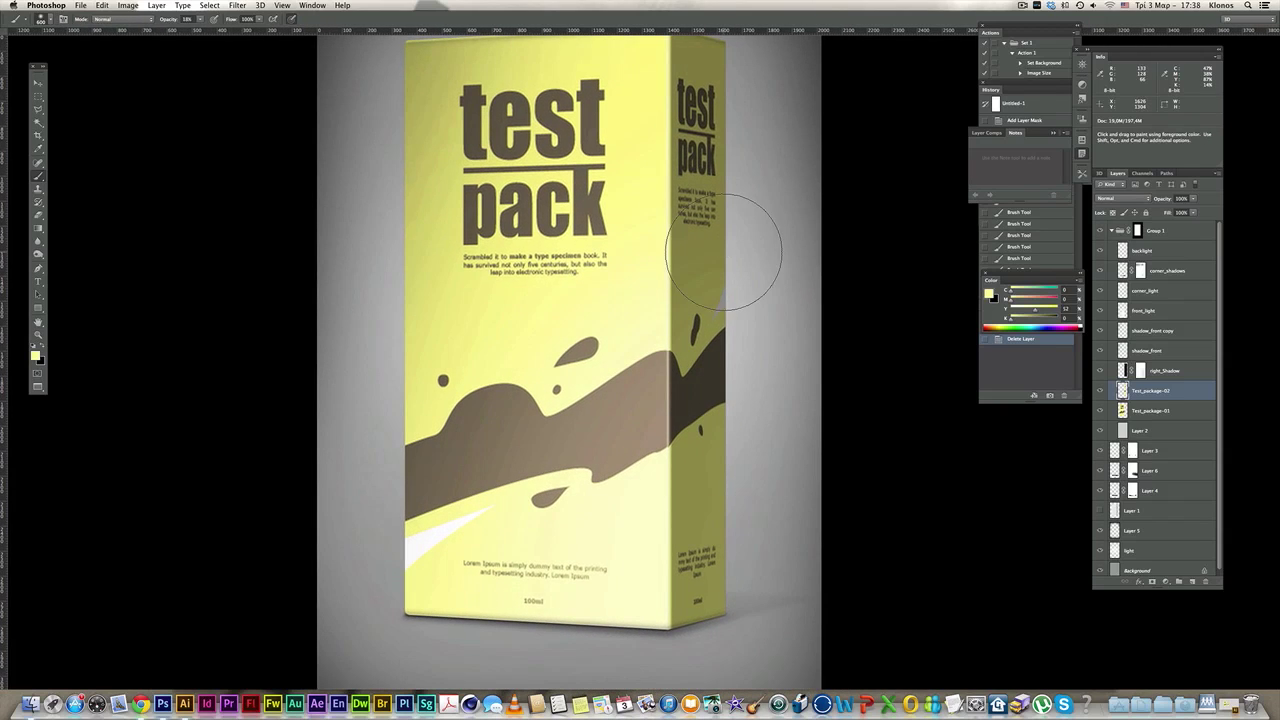
alt+super+click(725, 254)
drag(687, 223, 630, 214)
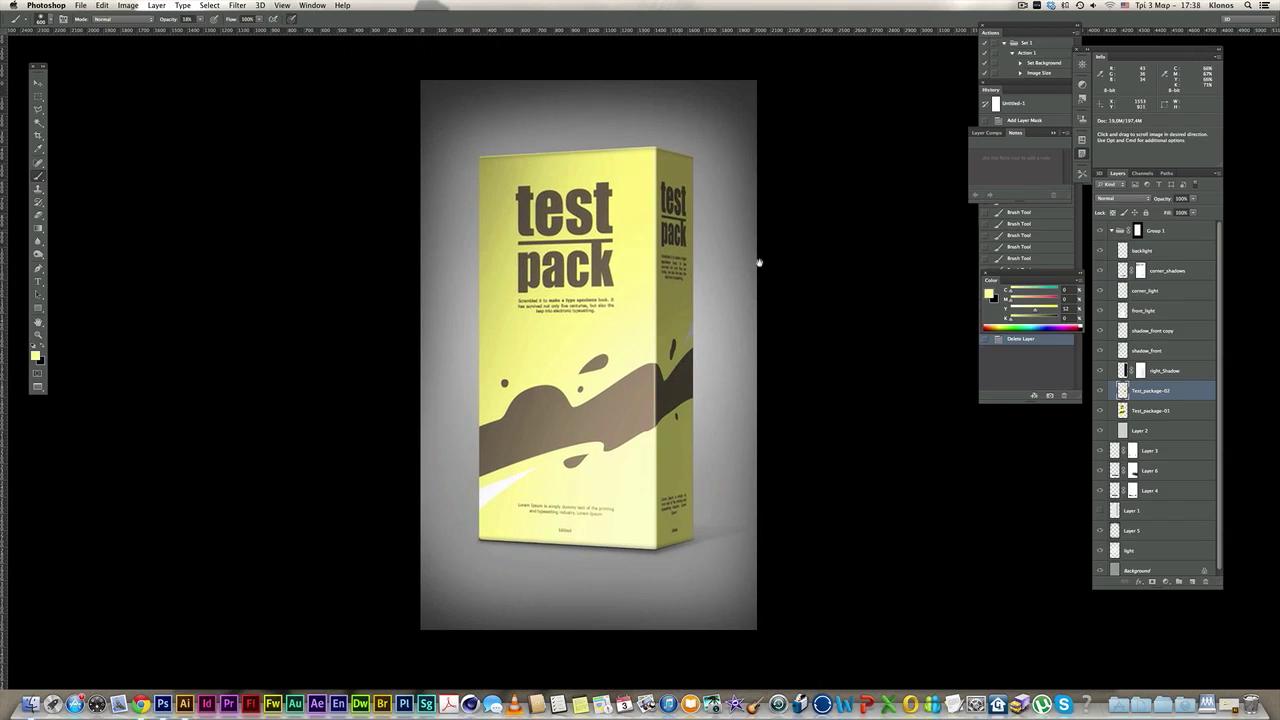